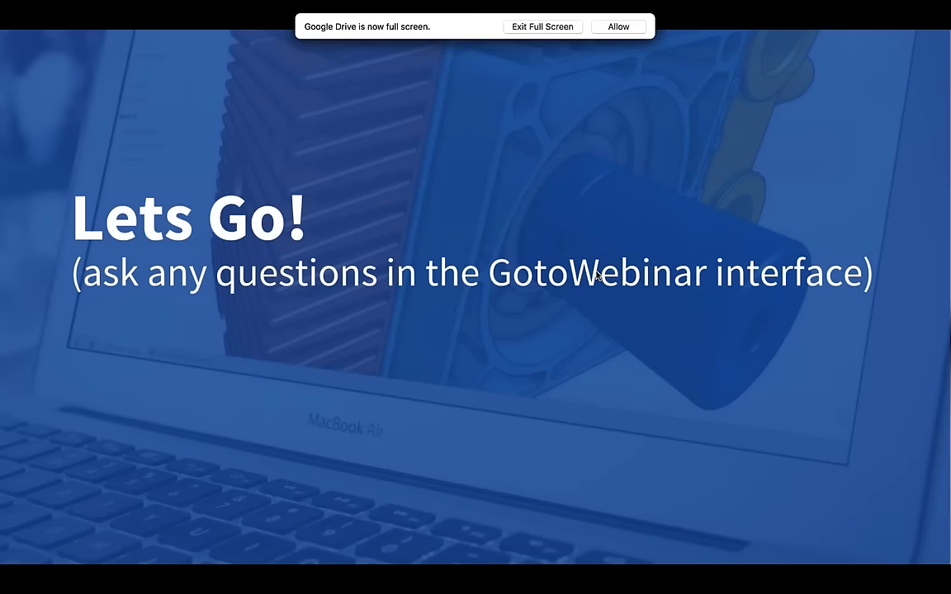
Step: Exit the Slides slideshow and bring up the 'Revolve and Sweep' Onshape document
{"action": "key", "text": "Escape"}
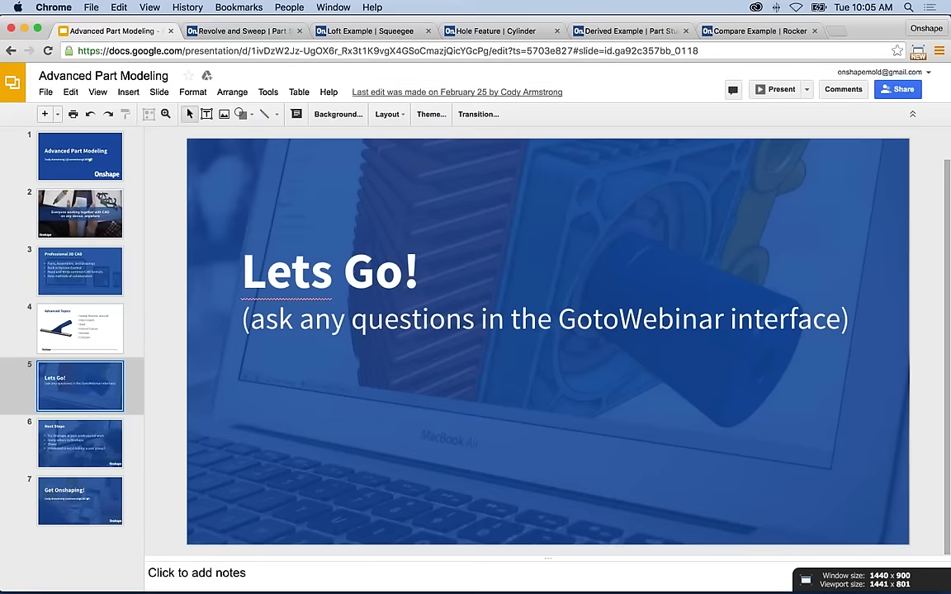
{"action": "left_click", "coordinate": [268, 33]}
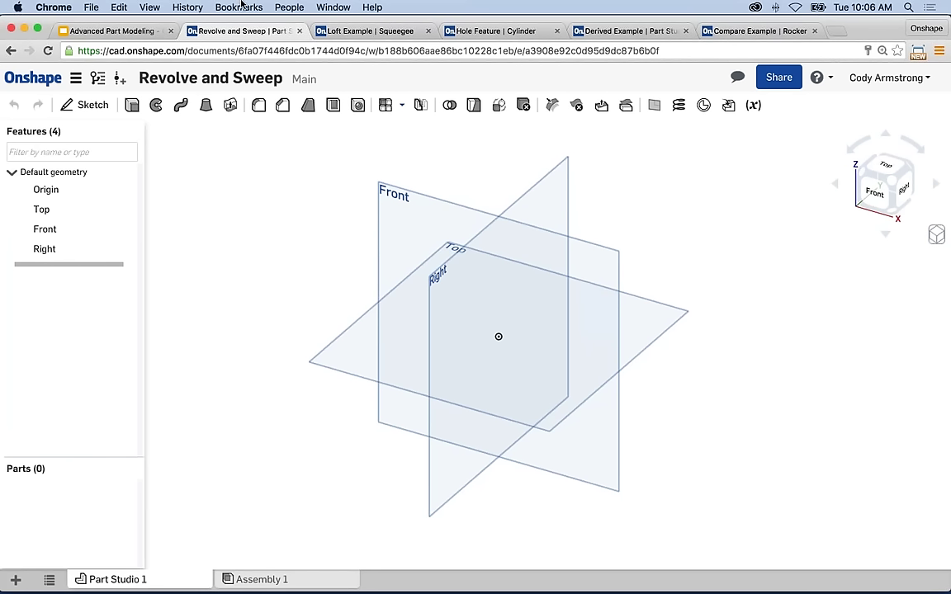
Step: Create Sketch 1 on the Front plane and view it normal to the sketch plane
{"action": "left_click", "coordinate": [386, 200]}
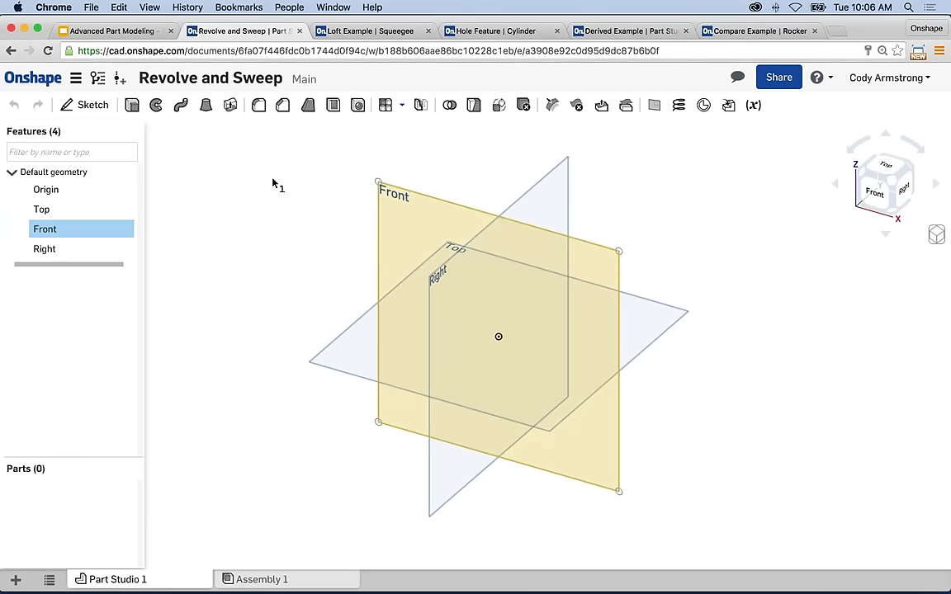
{"action": "left_click", "coordinate": [86, 104]}
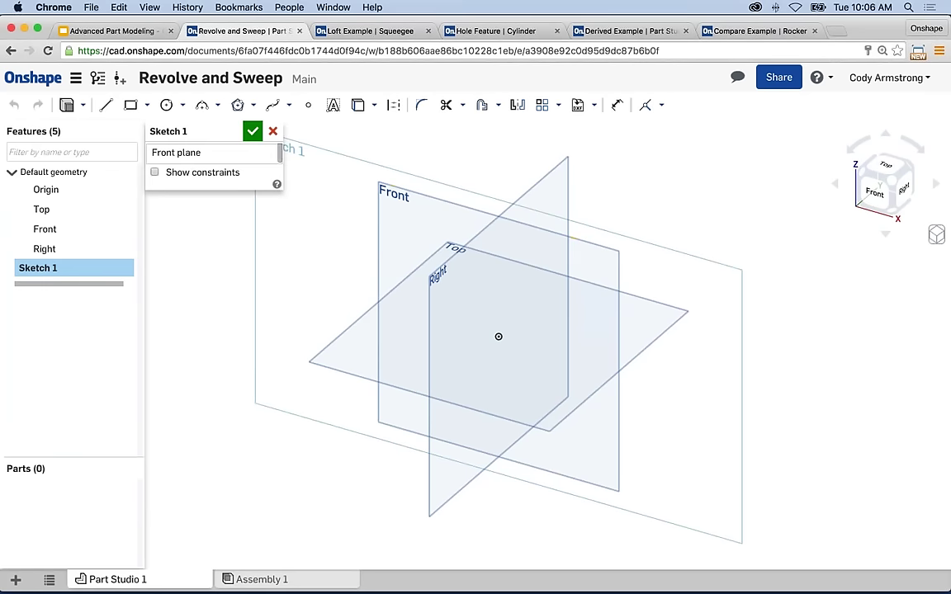
{"action": "right_click", "coordinate": [229, 219]}
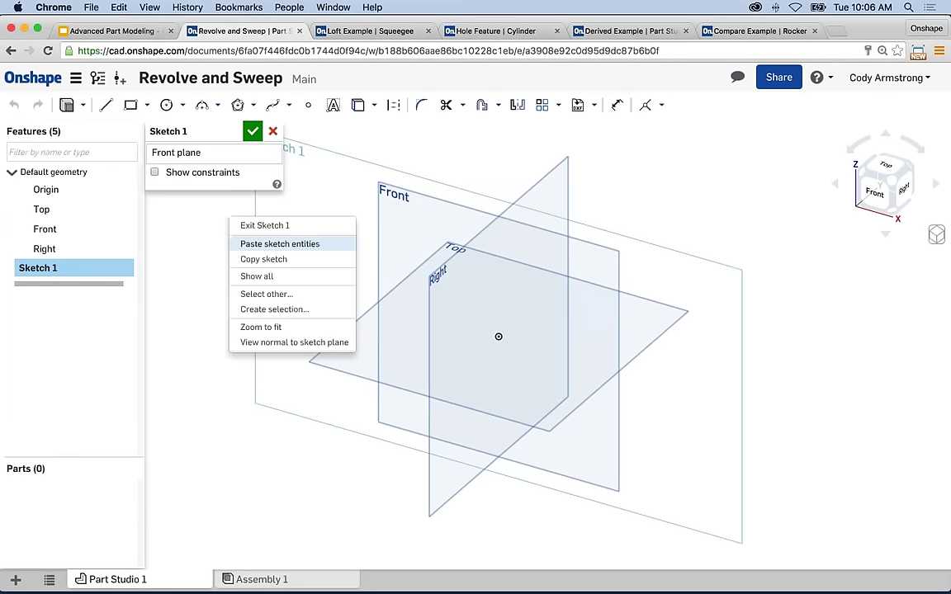
{"action": "left_click", "coordinate": [270, 344]}
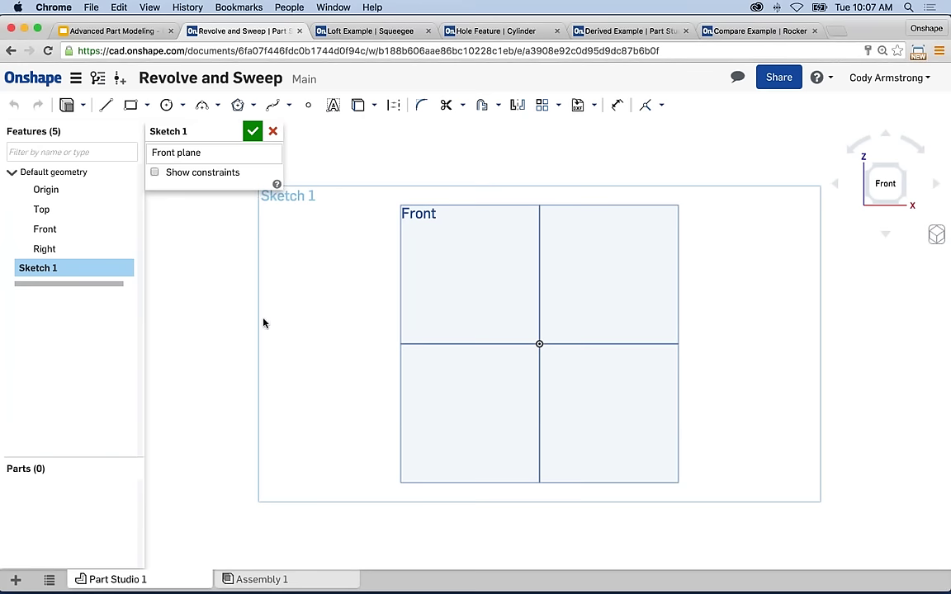
Step: Draw a horizontal construction line through the origin spanning the Front-plane sketch
{"action": "left_click", "coordinate": [105, 108]}
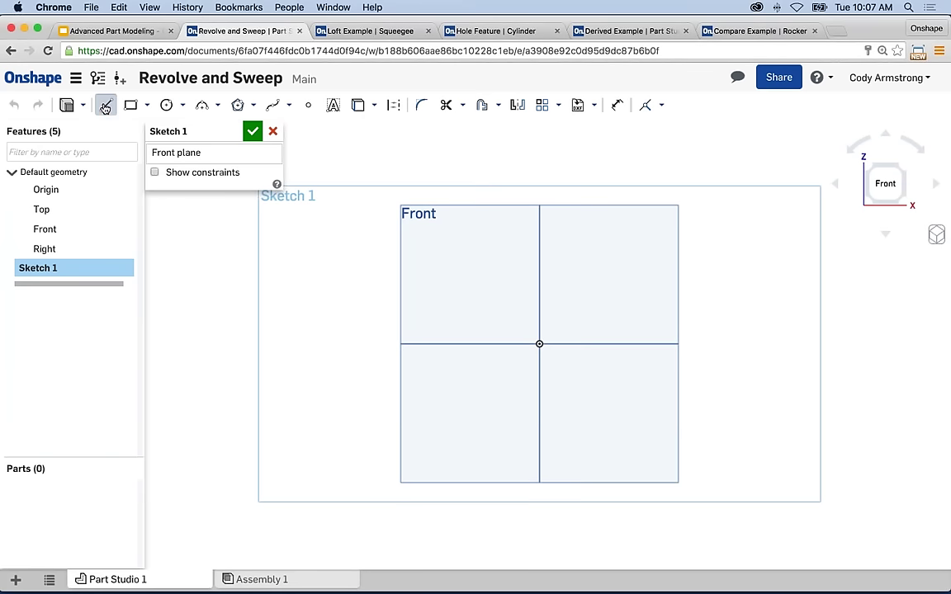
{"action": "left_click", "coordinate": [393, 107]}
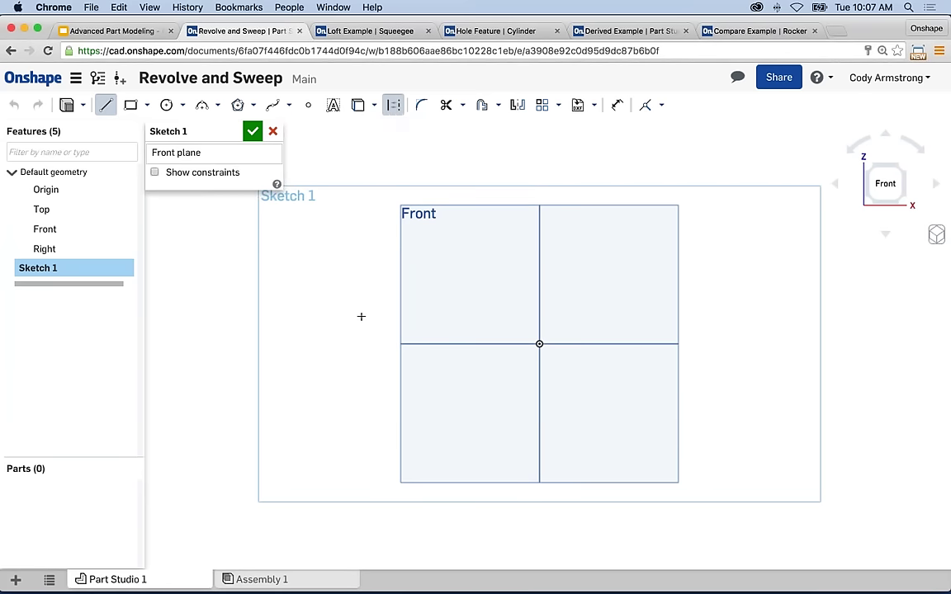
{"action": "left_click", "coordinate": [215, 345]}
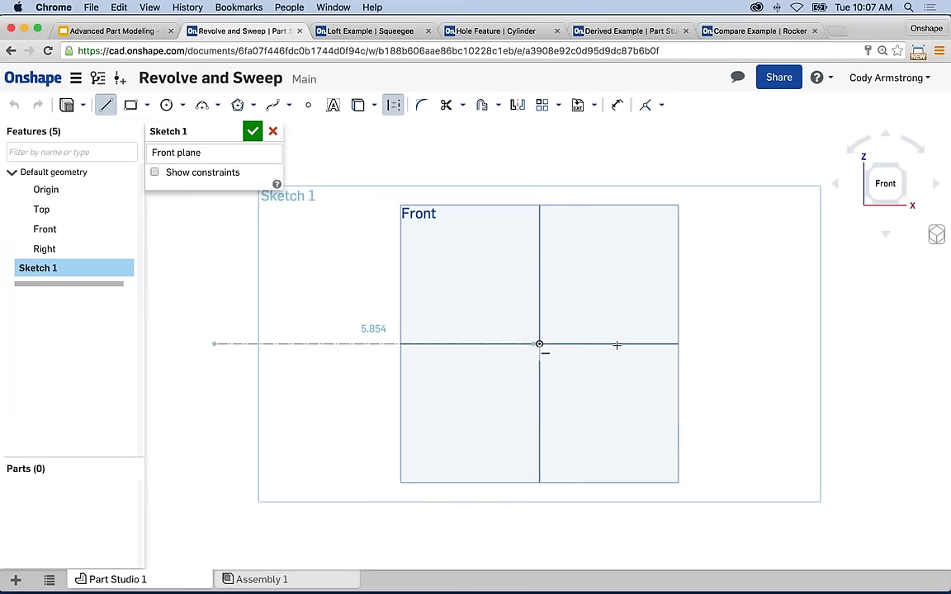
{"action": "left_click", "coordinate": [869, 344]}
{"action": "key", "text": "Escape"}
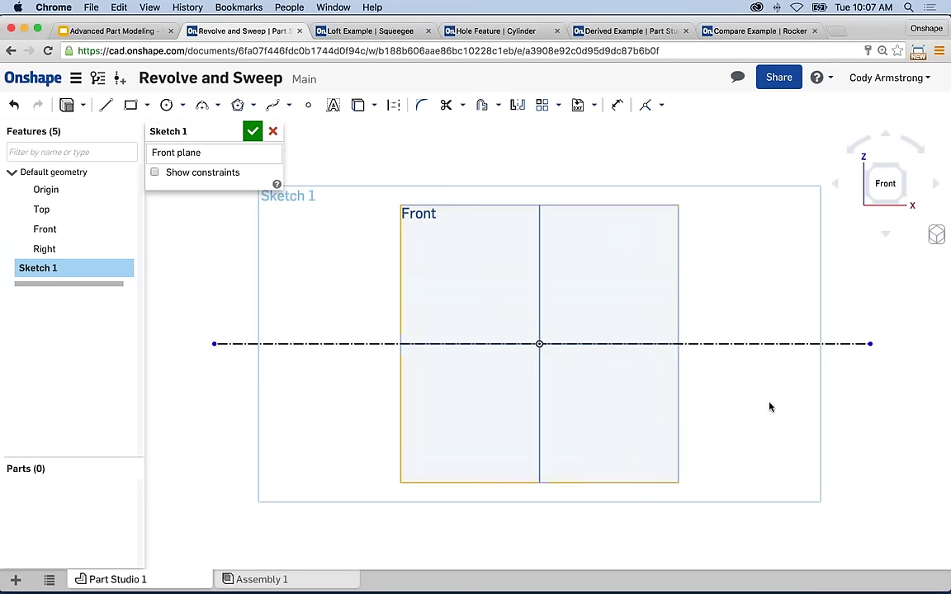
{"action": "middle_click_drag", "start_coordinate": [770, 405], "coordinate": [732, 412]}
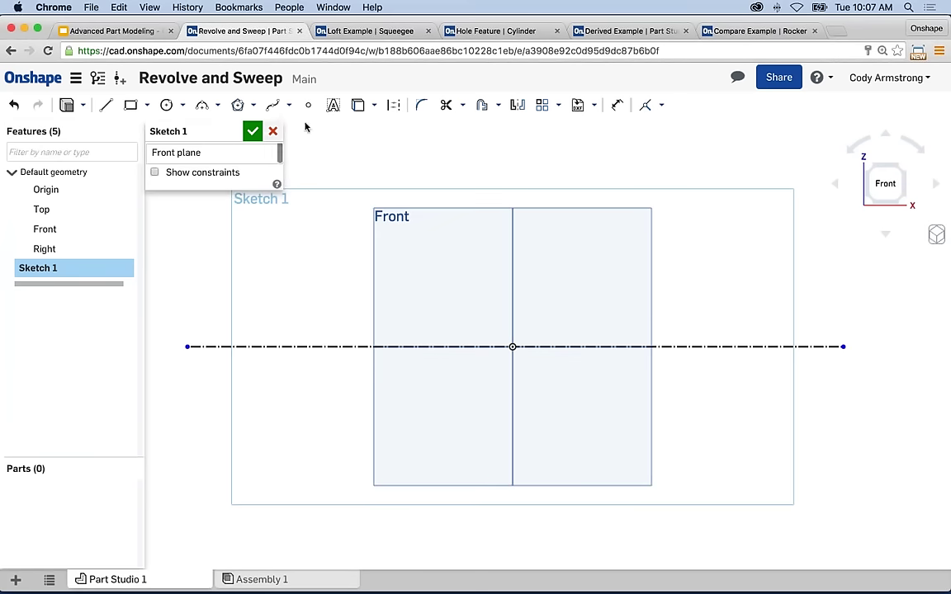
Step: Draw the profile's bottom edge as a single line above the construction line
{"action": "left_click", "coordinate": [106, 105]}
{"action": "left_click", "coordinate": [326, 299]}
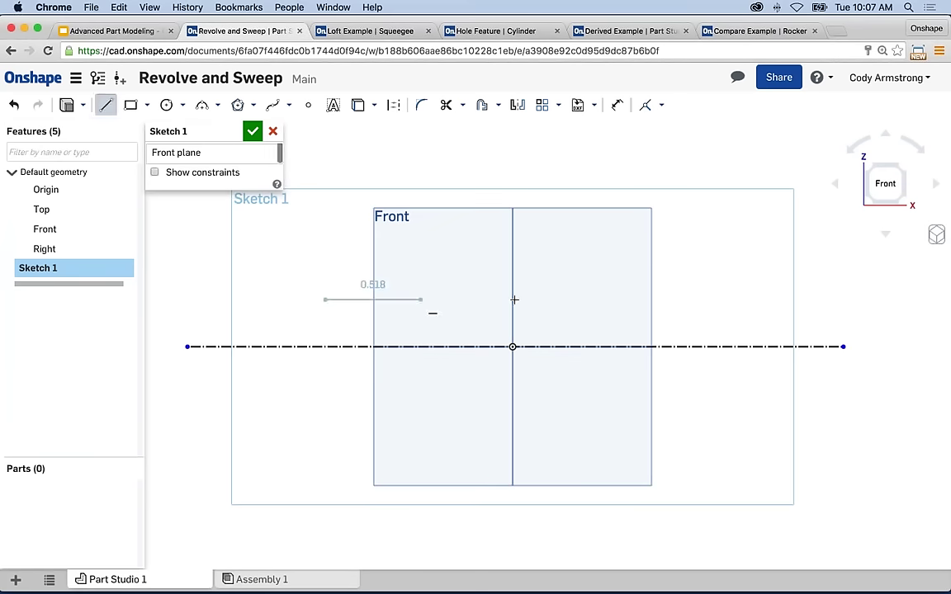
{"action": "left_click", "coordinate": [667, 299]}
{"action": "key", "text": "Escape"}
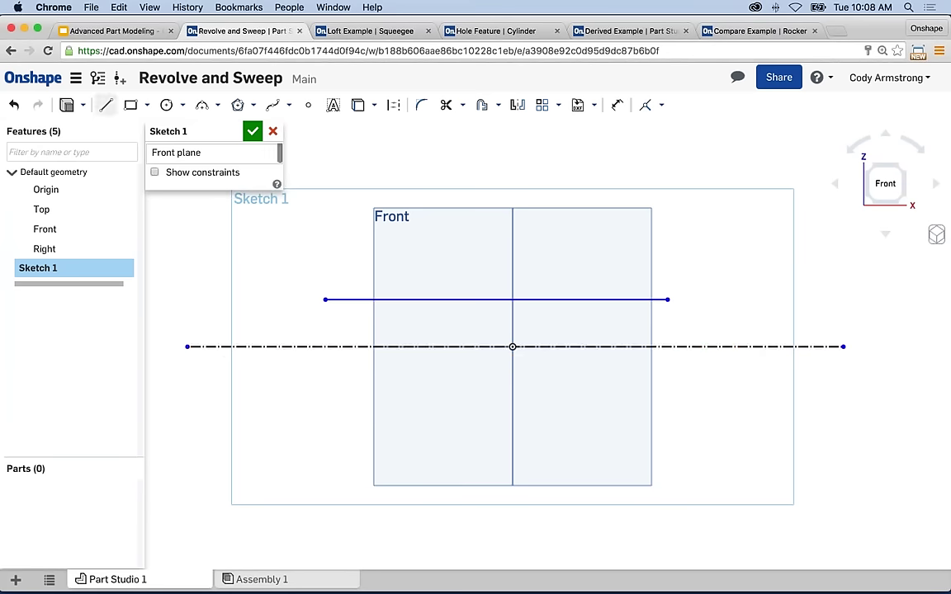
Step: Draw the bottom flange's right side, the web's right side and the top flange's right and top edges
{"action": "left_click", "coordinate": [106, 107]}
{"action": "left_click", "coordinate": [668, 299]}
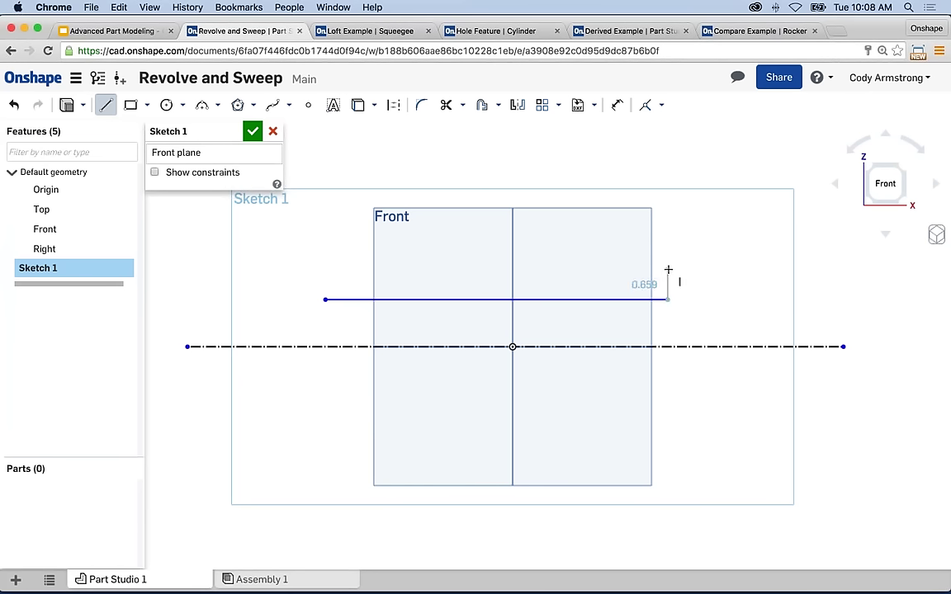
{"action": "left_click", "coordinate": [668, 269]}
{"action": "left_click", "coordinate": [542, 269]}
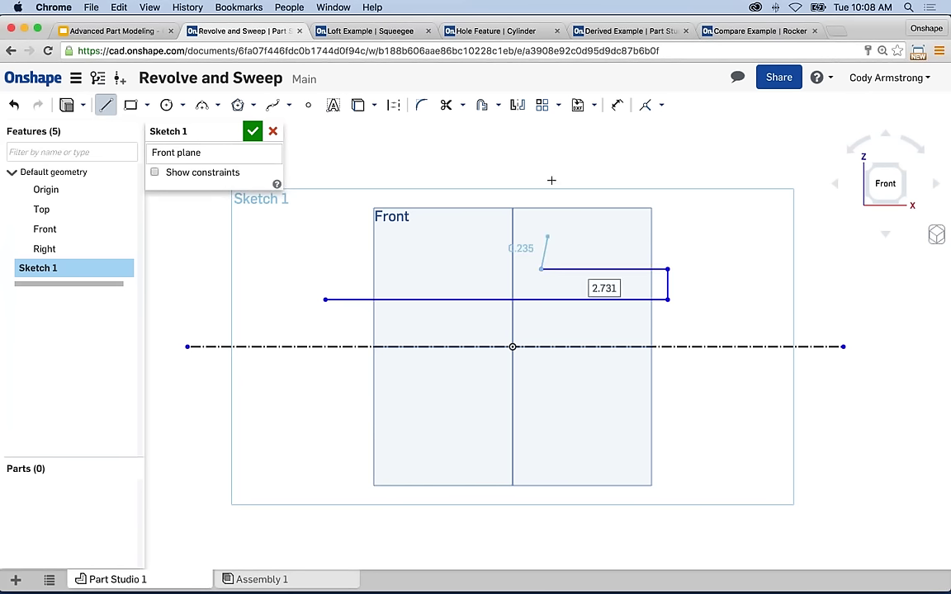
{"action": "left_click", "coordinate": [541, 141]}
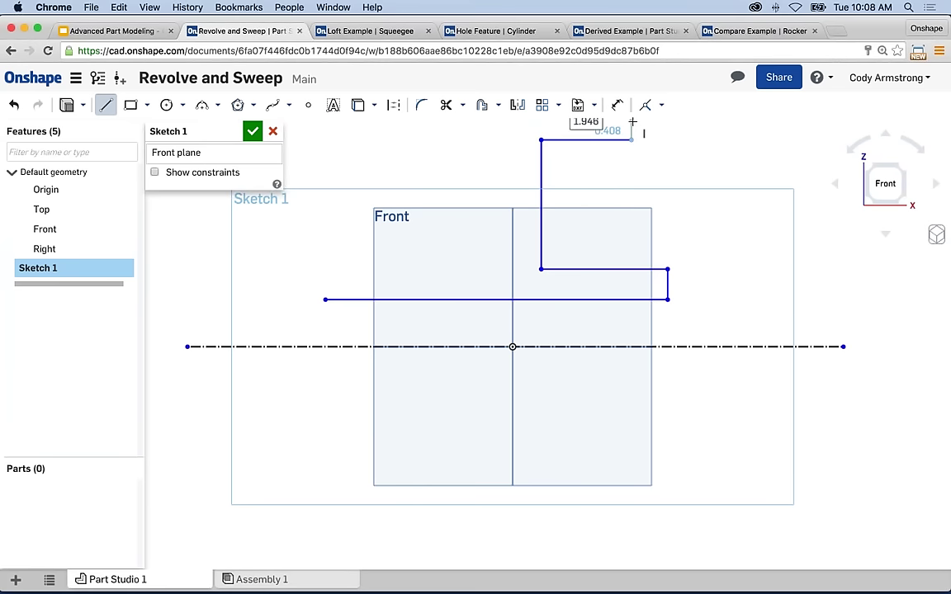
{"action": "left_click", "coordinate": [632, 121]}
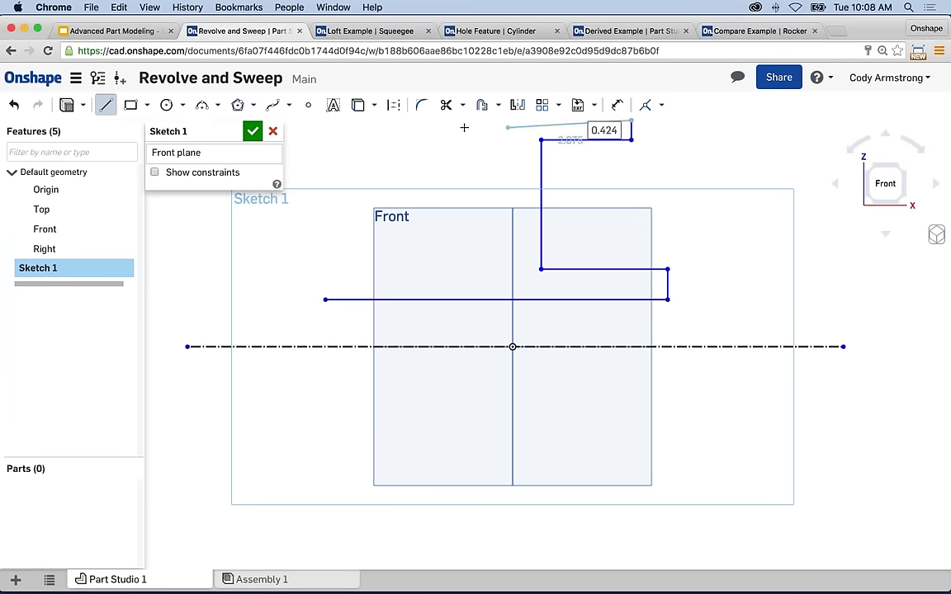
{"action": "left_click", "coordinate": [371, 121]}
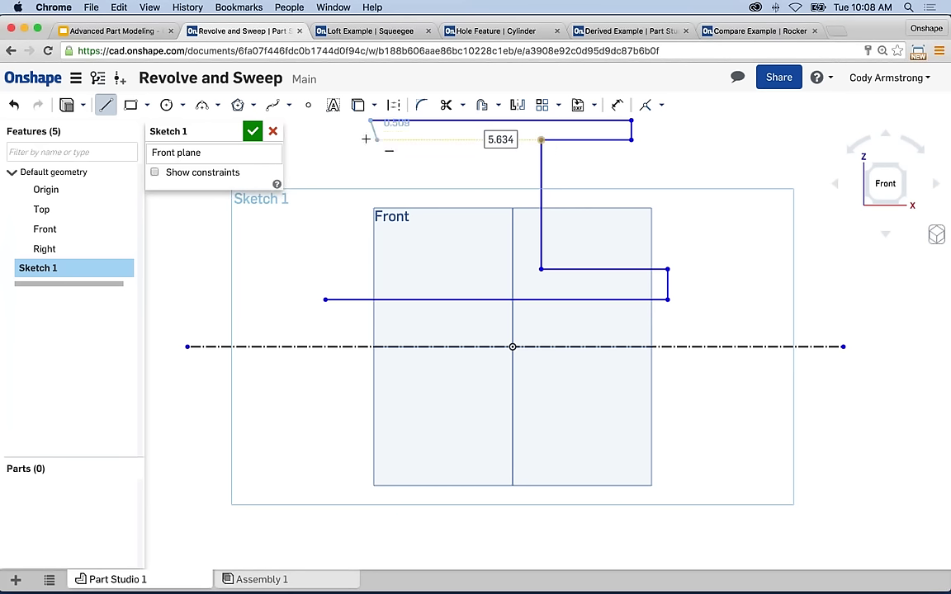
Step: Draw the top flange's left side, the web's left side and the bottom flange, closing the outline
{"action": "left_click", "coordinate": [372, 139]}
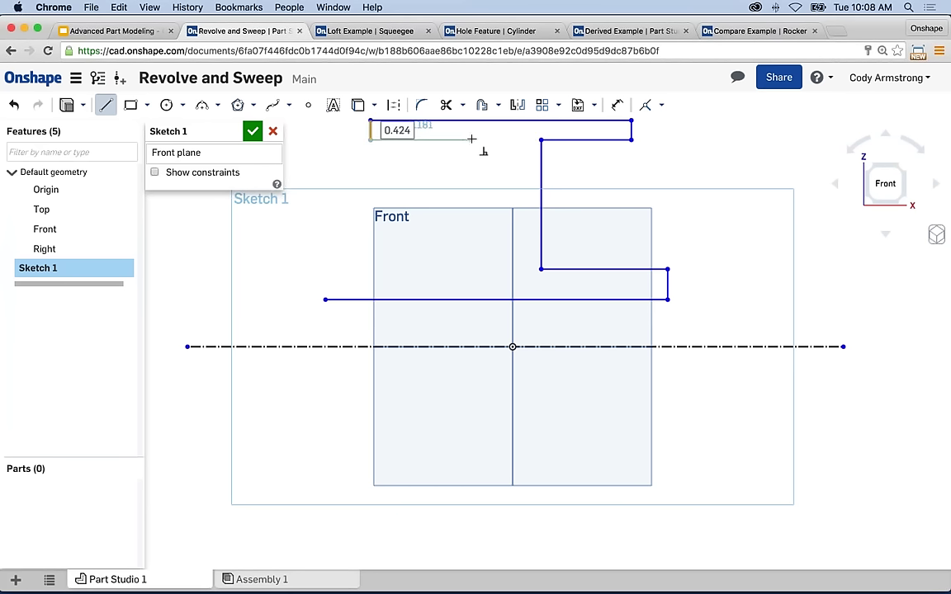
{"action": "left_click", "coordinate": [471, 139]}
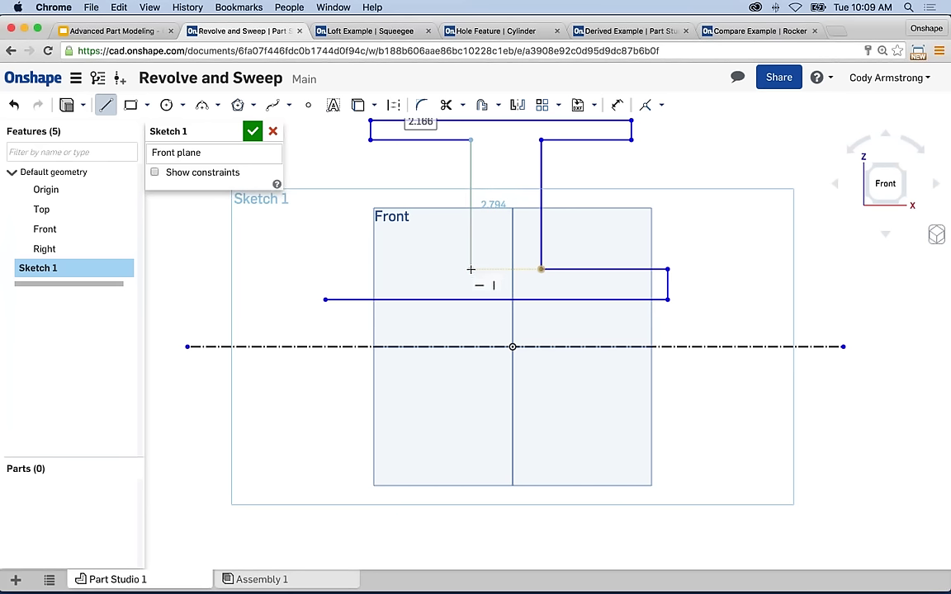
{"action": "left_click", "coordinate": [470, 267]}
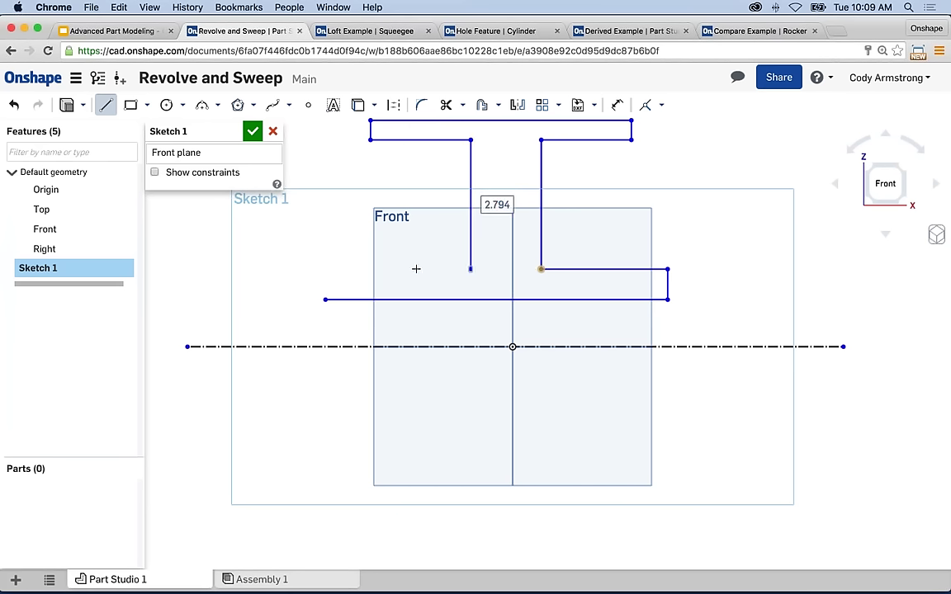
{"action": "left_click", "coordinate": [326, 269]}
{"action": "left_click", "coordinate": [325, 298]}
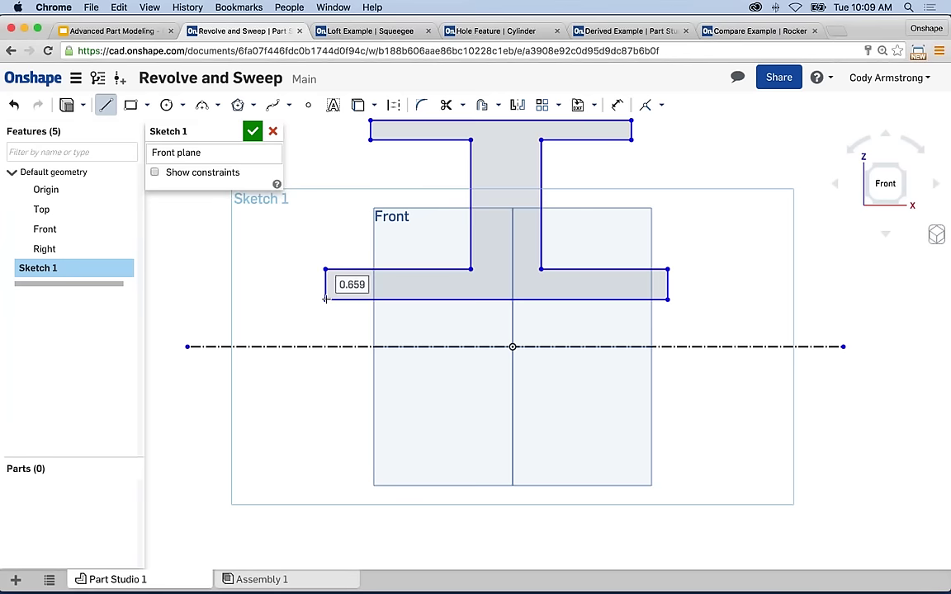
{"action": "key", "text": "Escape"}
Step: Drag the flange corners to pull in the top flange's ends and thin the bottom flange
{"action": "key", "text": "f"}
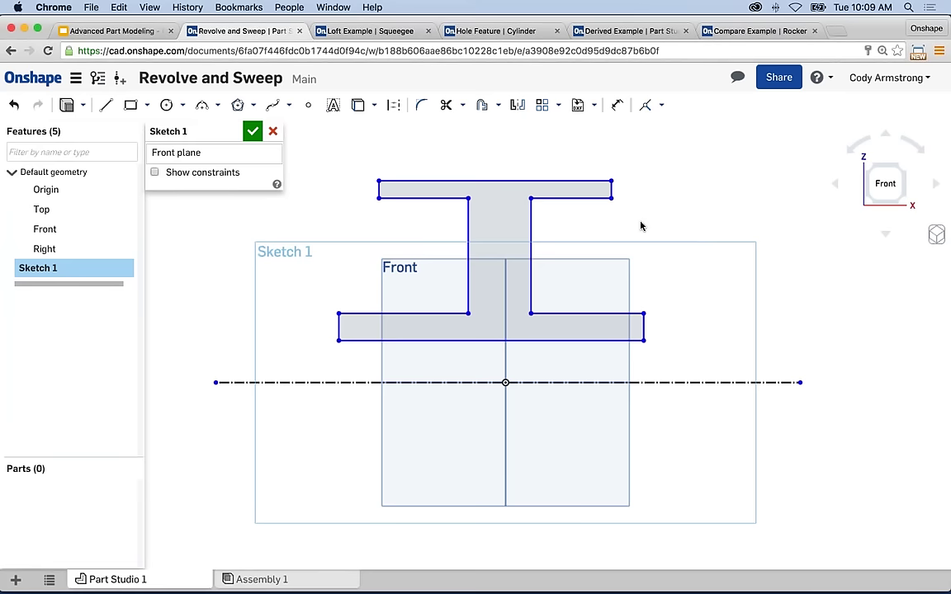
{"action": "left_click_drag", "start_coordinate": [612, 181], "coordinate": [593, 171]}
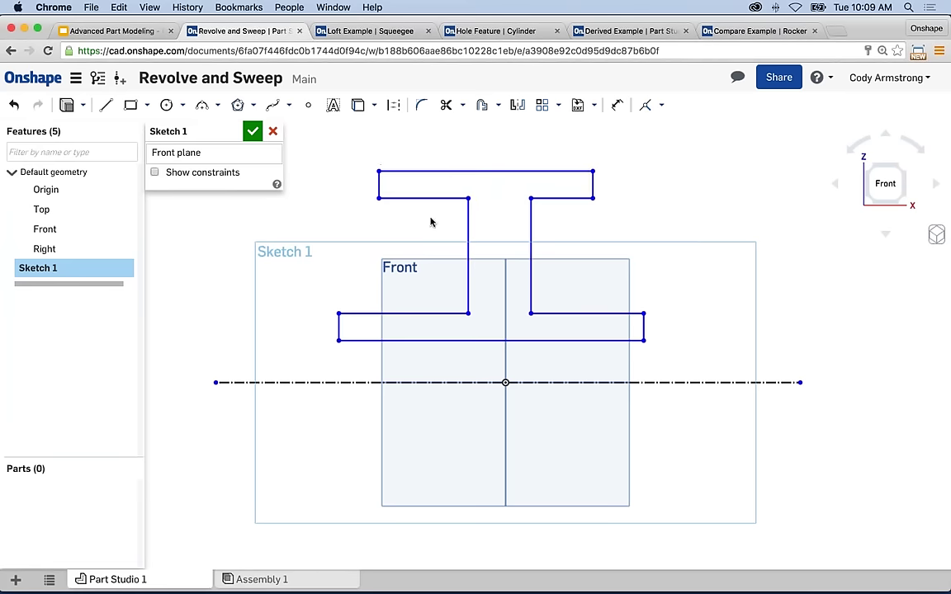
{"action": "left_click_drag", "start_coordinate": [378, 198], "coordinate": [404, 204]}
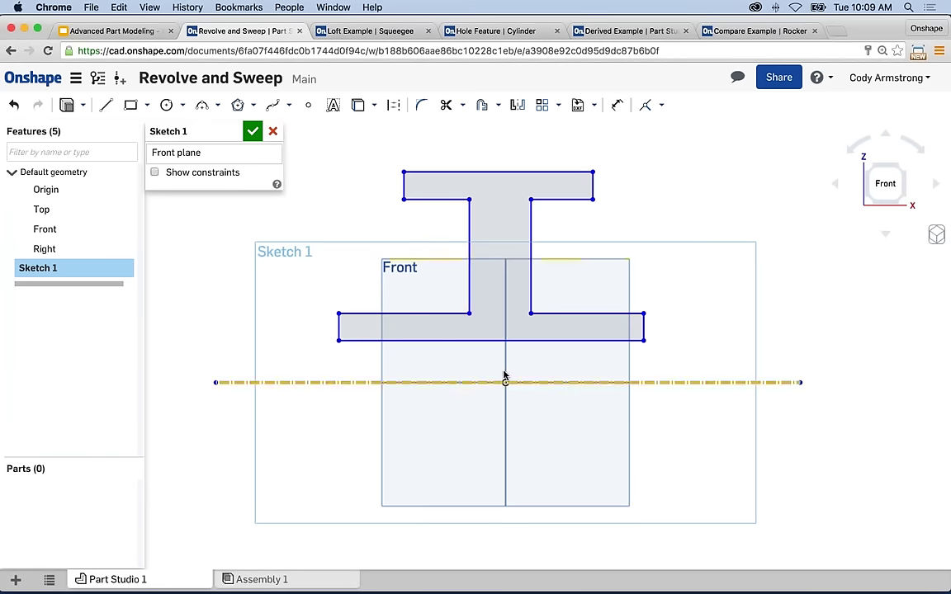
{"action": "mouse_move", "coordinate": [532, 313]}
{"action": "left_mouse_down"}
{"action": "mouse_move", "coordinate": [541, 293]}
{"action": "mouse_move", "coordinate": [532, 325]}
{"action": "left_mouse_up"}
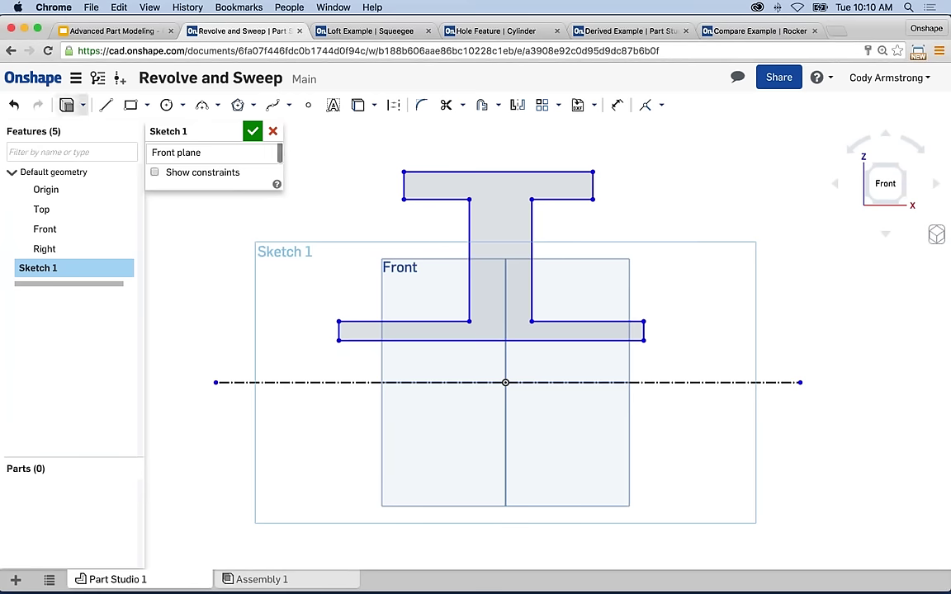
Step: Draw a vertical construction line from the axis midpoint up through the profile's web
{"action": "left_click", "coordinate": [108, 107]}
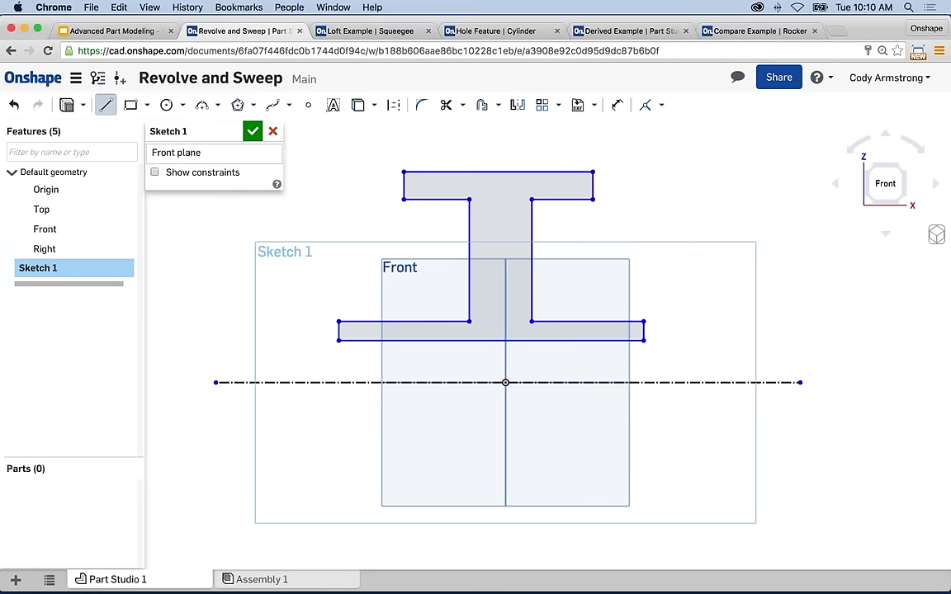
{"action": "left_click", "coordinate": [393, 108]}
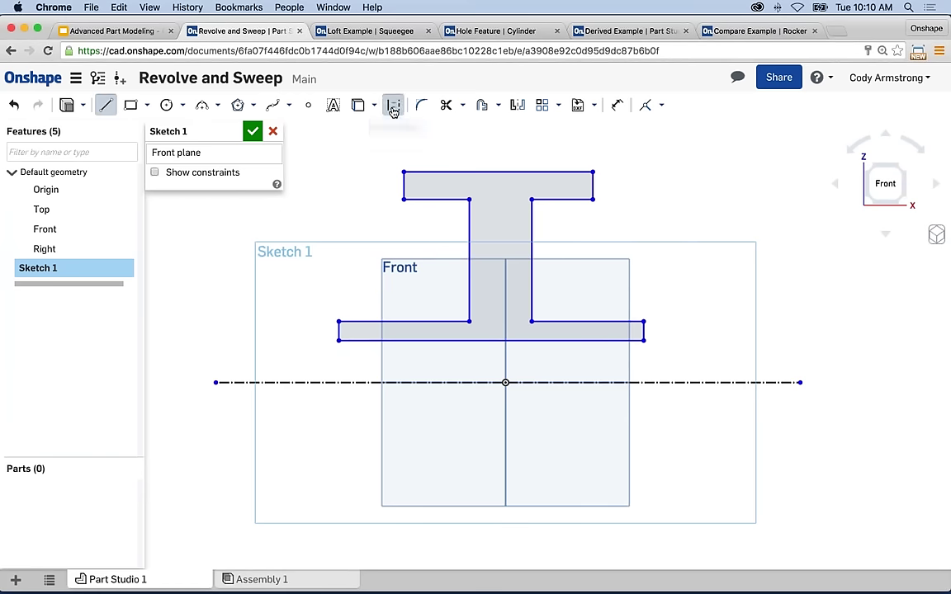
{"action": "left_click", "coordinate": [506, 382]}
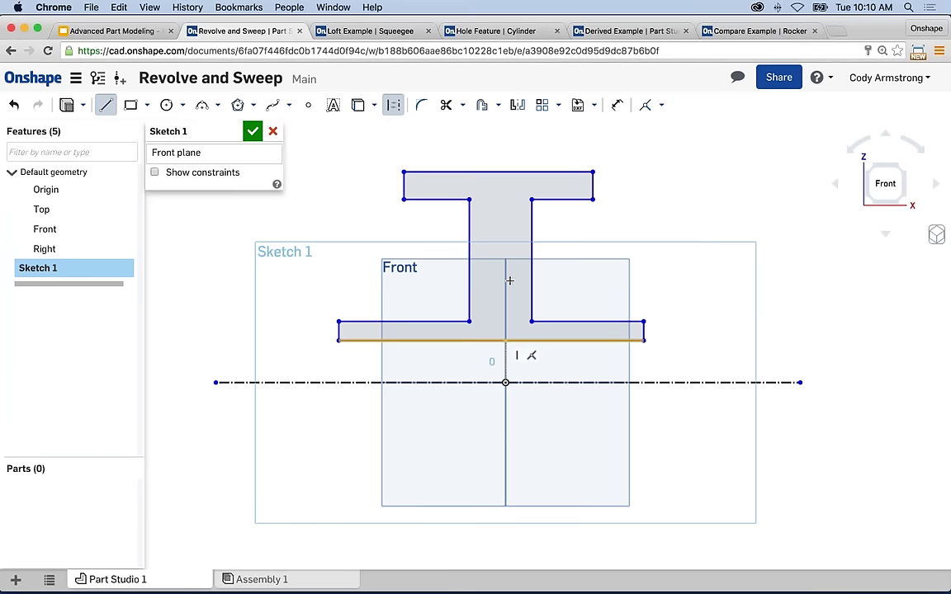
{"action": "left_click", "coordinate": [506, 136]}
{"action": "key", "text": "Escape"}
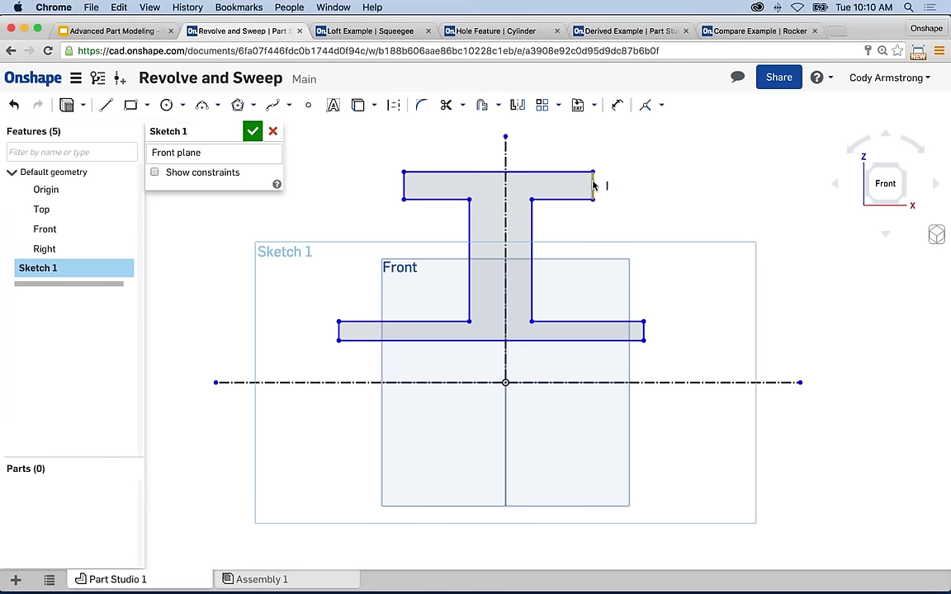
{"action": "left_click", "coordinate": [578, 159]}
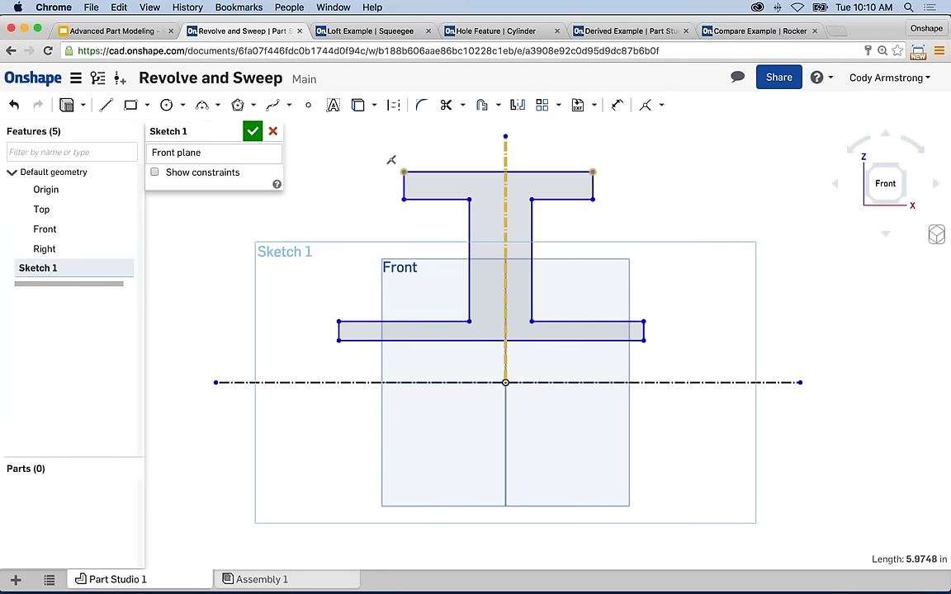
Step: Make the top flange's corners symmetric about the vertical construction line
{"action": "left_click", "coordinate": [661, 105]}
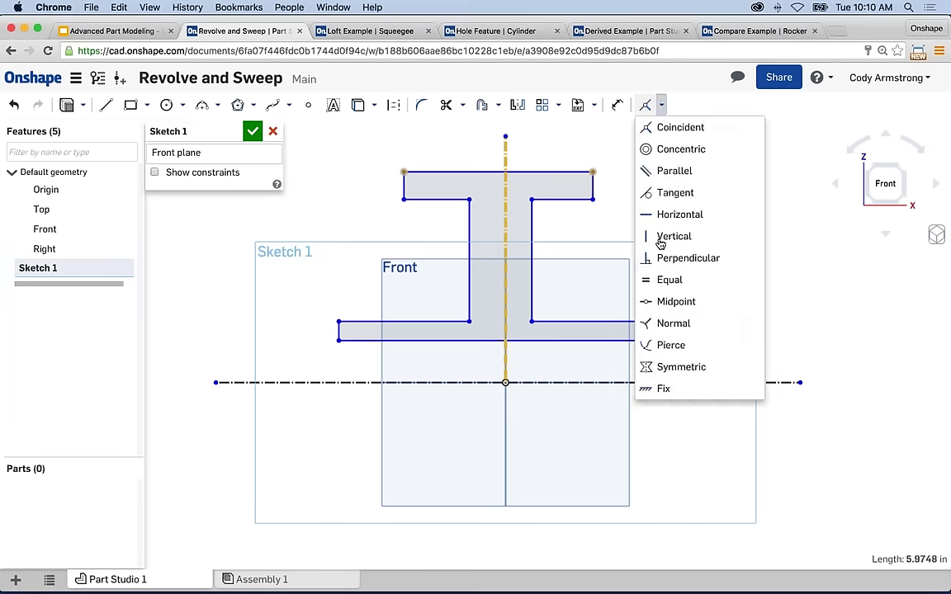
{"action": "left_click", "coordinate": [669, 366]}
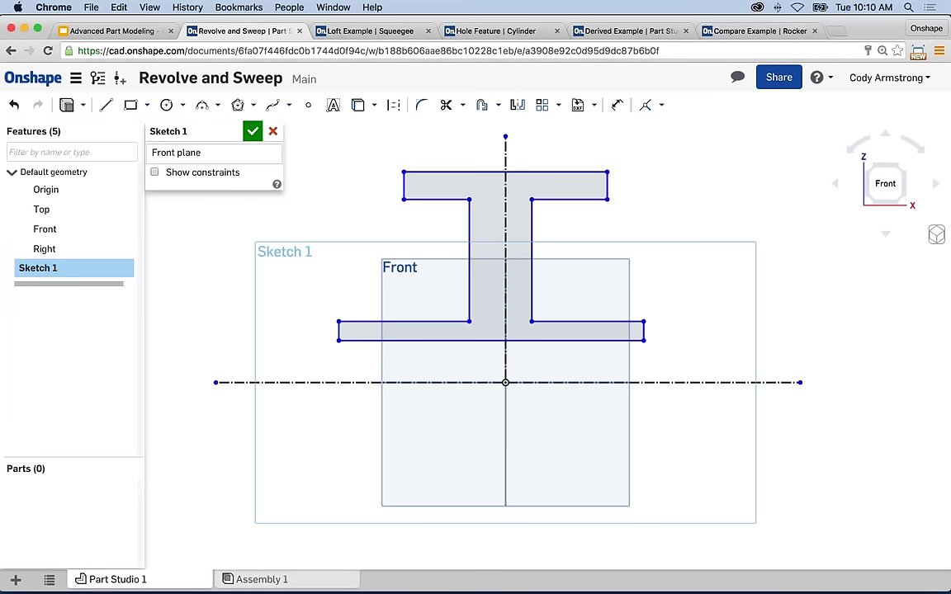
{"action": "left_click", "coordinate": [611, 199]}
{"action": "mouse_move", "coordinate": [624, 203]}
{"action": "left_mouse_down"}
{"action": "mouse_move", "coordinate": [566, 197]}
{"action": "mouse_move", "coordinate": [623, 199]}
{"action": "mouse_move", "coordinate": [596, 187]}
{"action": "mouse_move", "coordinate": [616, 189]}
{"action": "mouse_move", "coordinate": [605, 198]}
{"action": "mouse_move", "coordinate": [624, 206]}
{"action": "left_mouse_up"}
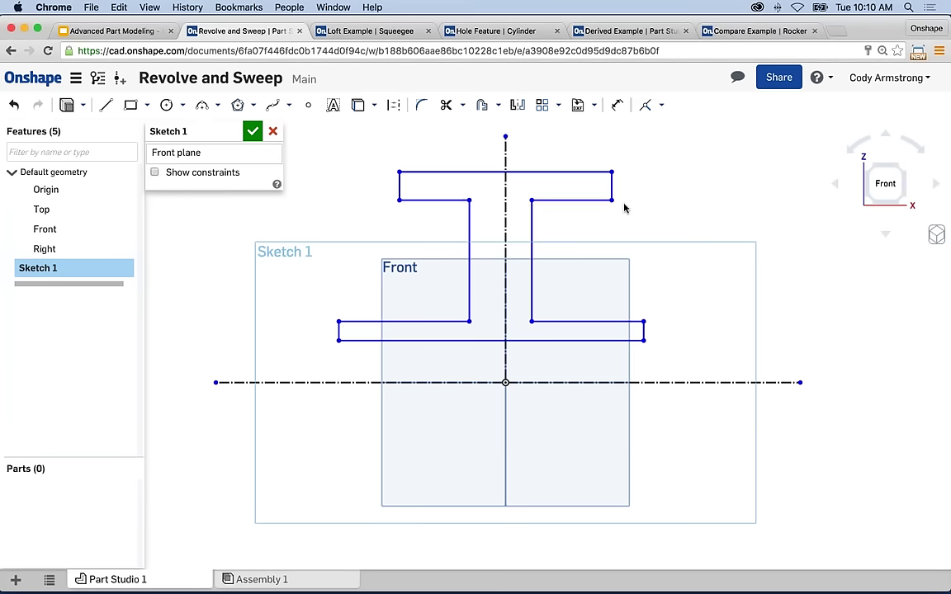
Step: Make the web's two top points symmetric about the vertical construction line
{"action": "left_click", "coordinate": [531, 201]}
{"action": "left_click", "coordinate": [505, 220]}
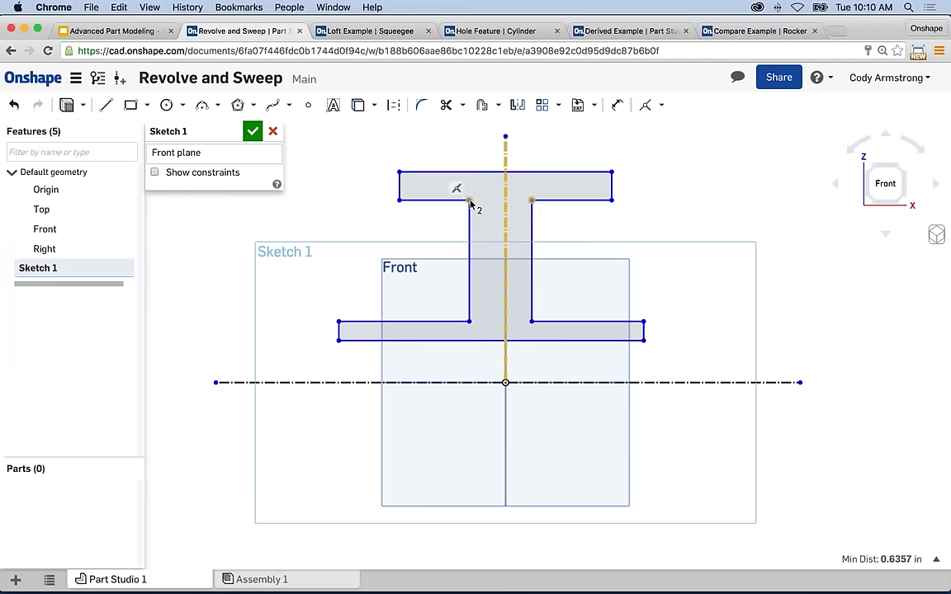
{"action": "left_click", "coordinate": [468, 200]}
{"action": "left_click", "coordinate": [659, 111]}
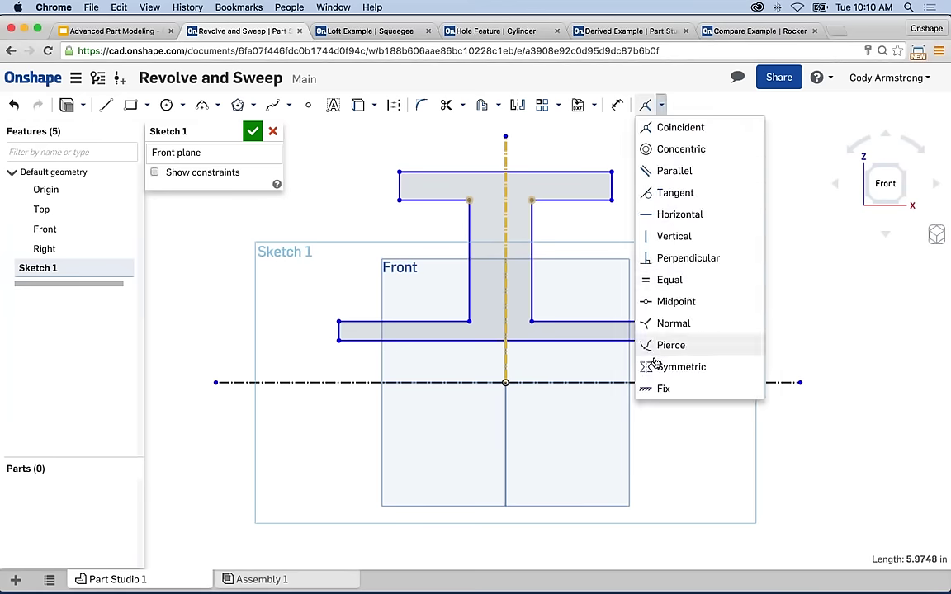
{"action": "left_click", "coordinate": [678, 365]}
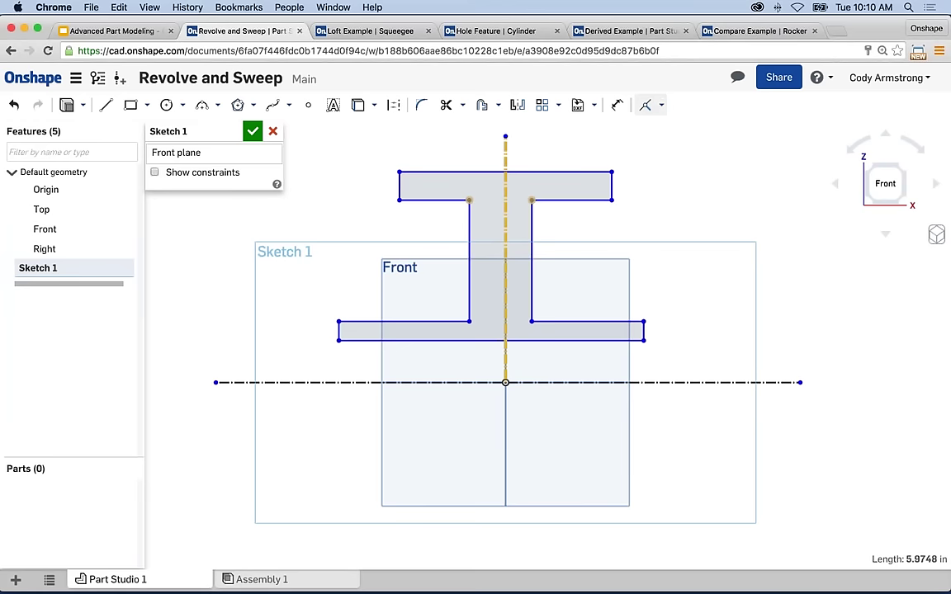
Step: Make the lower flange's corners symmetric about the centre line and widen the web
{"action": "left_click", "coordinate": [643, 322]}
{"action": "left_click", "coordinate": [506, 333]}
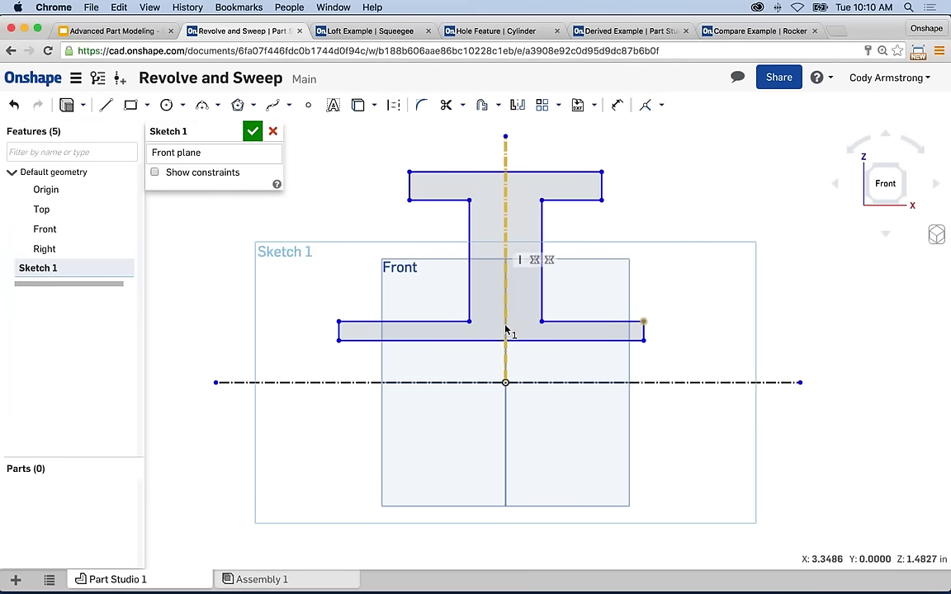
{"action": "left_click", "coordinate": [338, 322]}
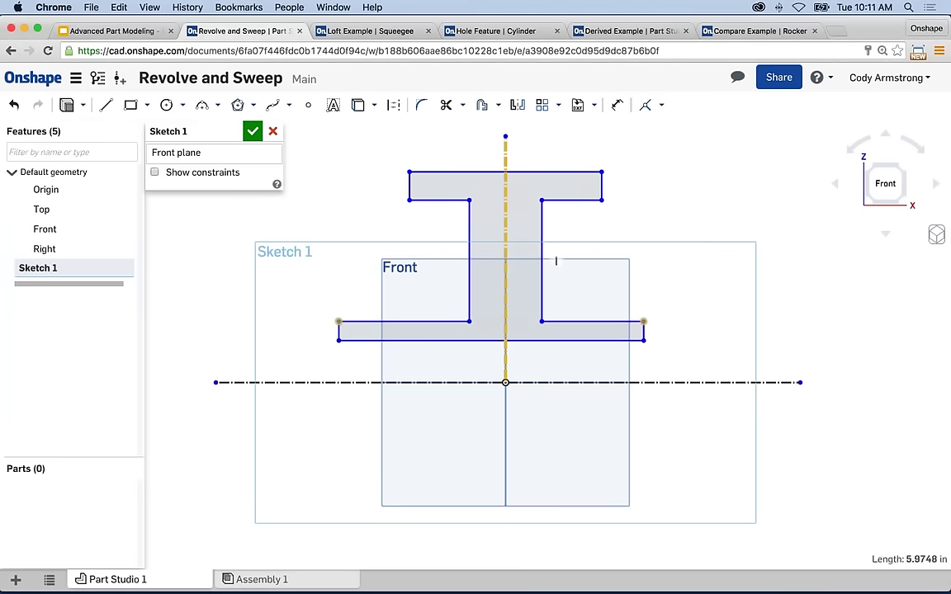
{"action": "left_click", "coordinate": [661, 104]}
{"action": "left_click", "coordinate": [650, 371]}
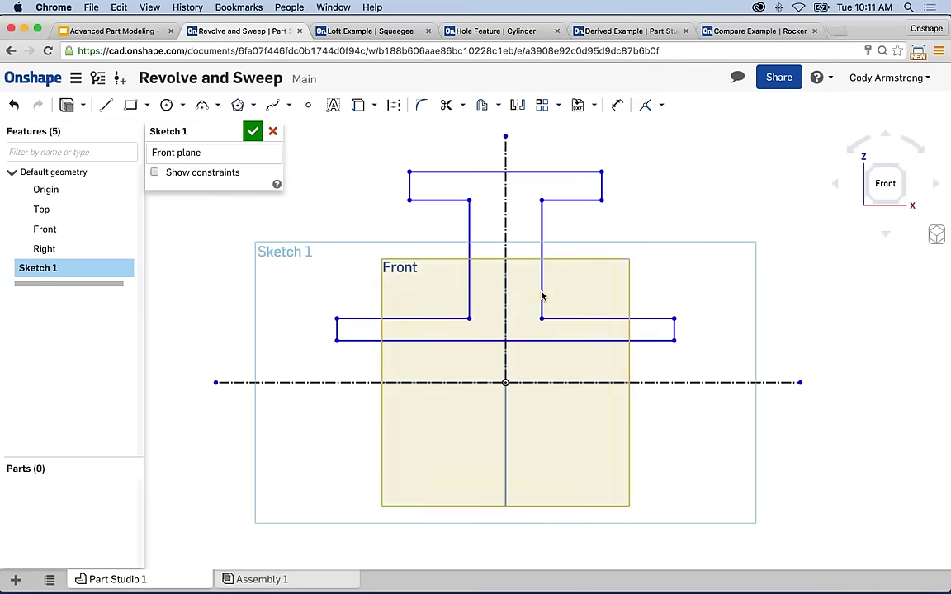
{"action": "mouse_move", "coordinate": [542, 297]}
{"action": "left_mouse_down"}
{"action": "mouse_move", "coordinate": [575, 293]}
{"action": "mouse_move", "coordinate": [535, 290]}
{"action": "left_mouse_up"}
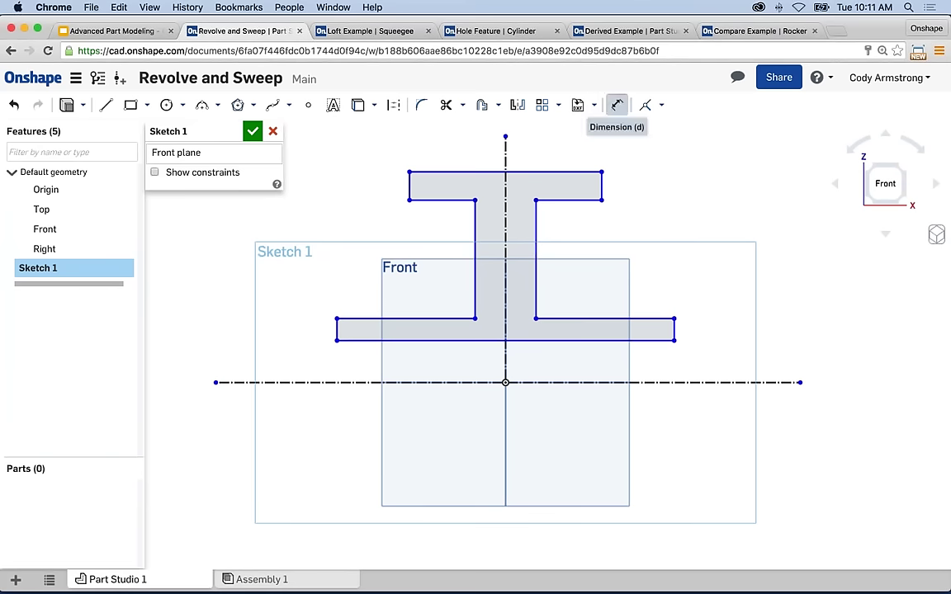
Step: Dimension the width between the web's two sides as 1
{"action": "left_click", "coordinate": [617, 105]}
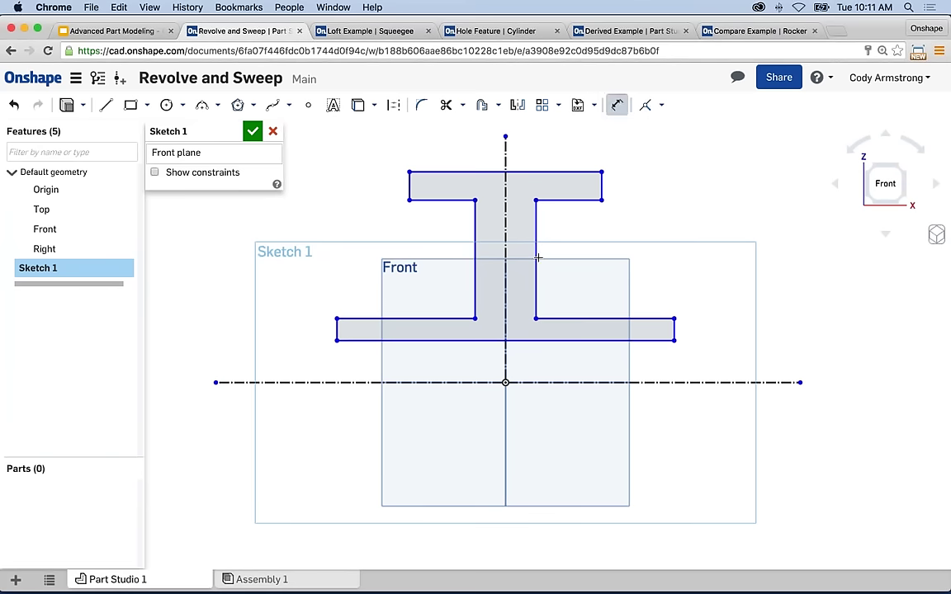
{"action": "left_click", "coordinate": [477, 262]}
{"action": "left_click", "coordinate": [535, 256]}
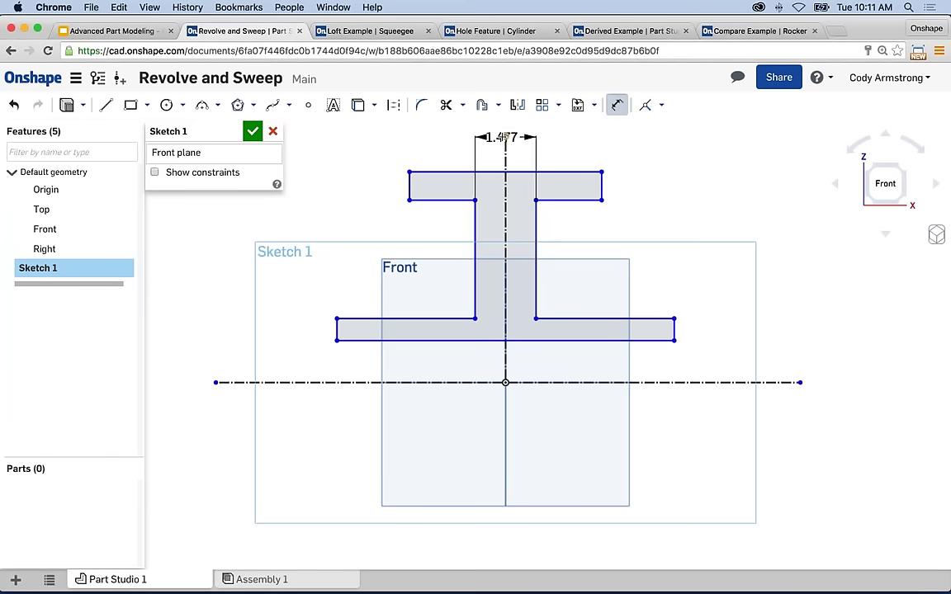
{"action": "left_click", "coordinate": [505, 124]}
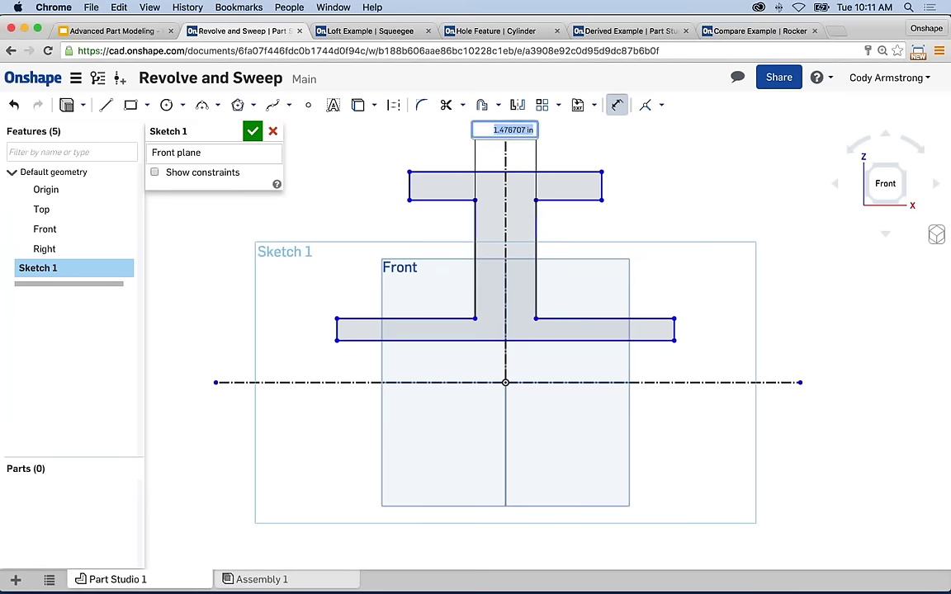
{"action": "key", "text": "Return"}
Step: Start a diameter dimension from the top flange's top edge to the horizontal axis
{"action": "scroll", "coordinate": [501, 382], "scroll_direction": "down", "scroll_amount": 3}
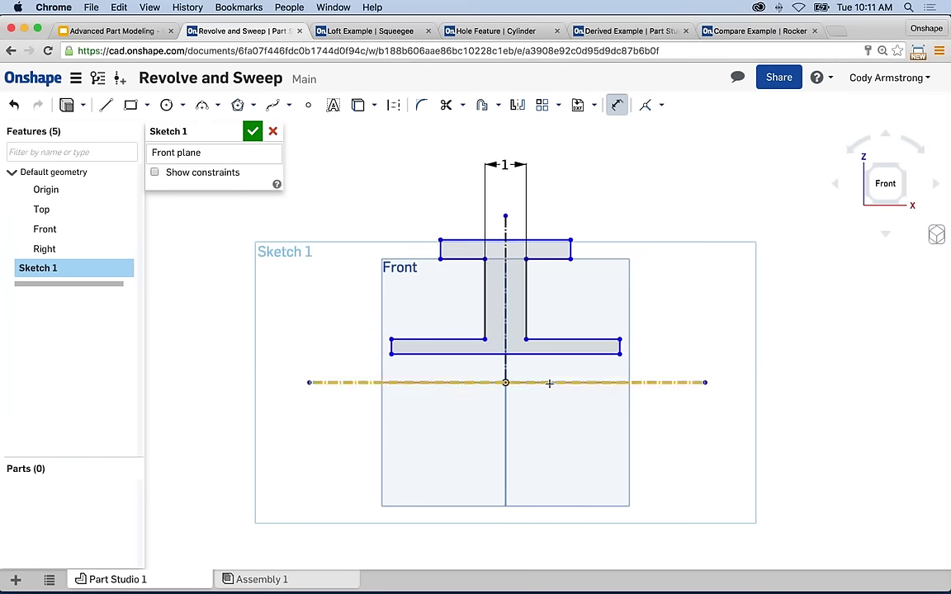
{"action": "mouse_move", "coordinate": [513, 357]}
{"action": "middle_mouse_down"}
{"action": "mouse_move", "coordinate": [532, 305]}
{"action": "mouse_move", "coordinate": [528, 339]}
{"action": "middle_mouse_up"}
{"action": "scroll", "coordinate": [532, 305], "scroll_direction": "up", "scroll_amount": 2}
{"action": "scroll", "coordinate": [528, 339], "scroll_direction": "down", "scroll_amount": 1}
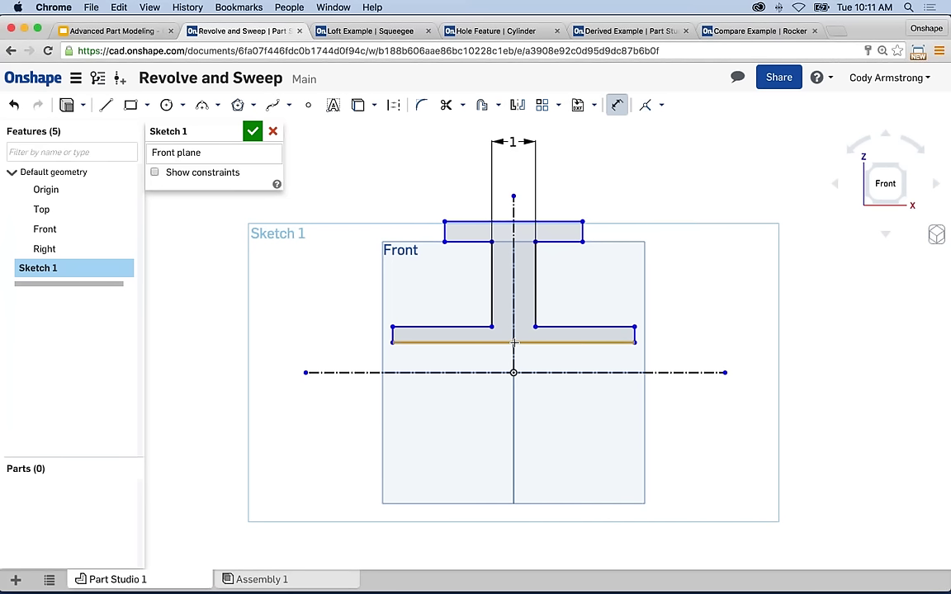
{"action": "left_click", "coordinate": [456, 223]}
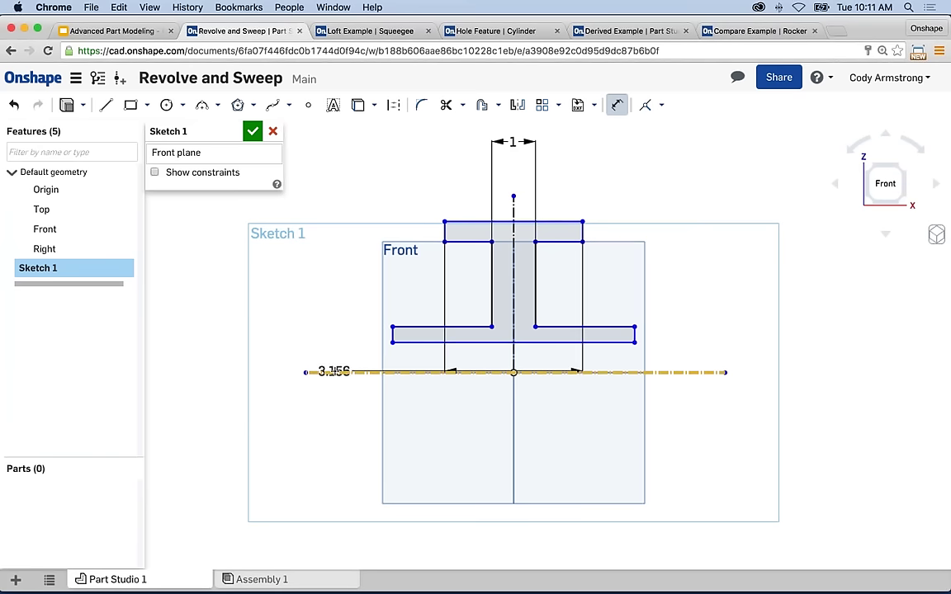
{"action": "left_click", "coordinate": [330, 372]}
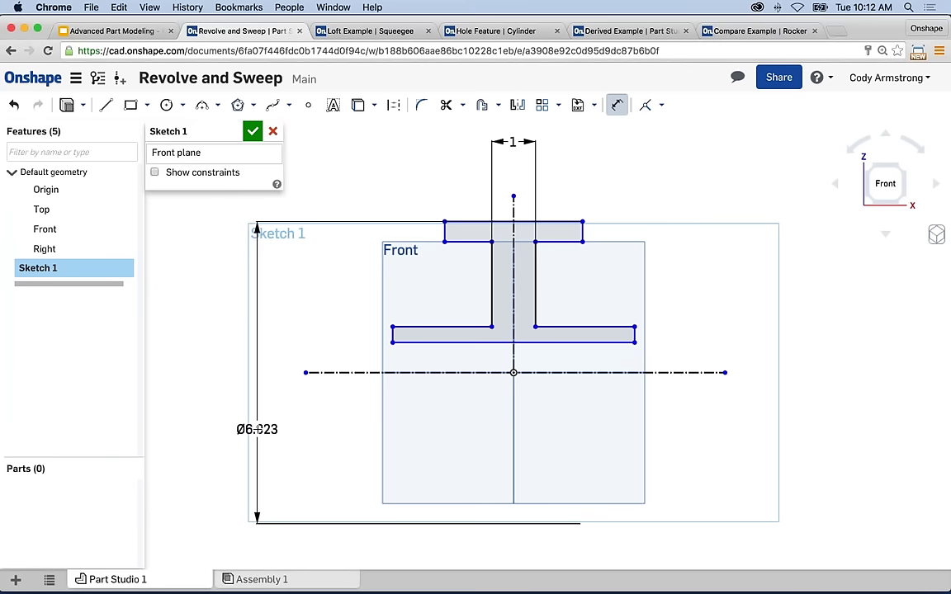
Step: Set the top flange's top-edge diameter to 7 and the lower flange's bottom-edge diameter to 1.5
{"action": "left_click", "coordinate": [259, 429]}
{"action": "type", "text": "7"}
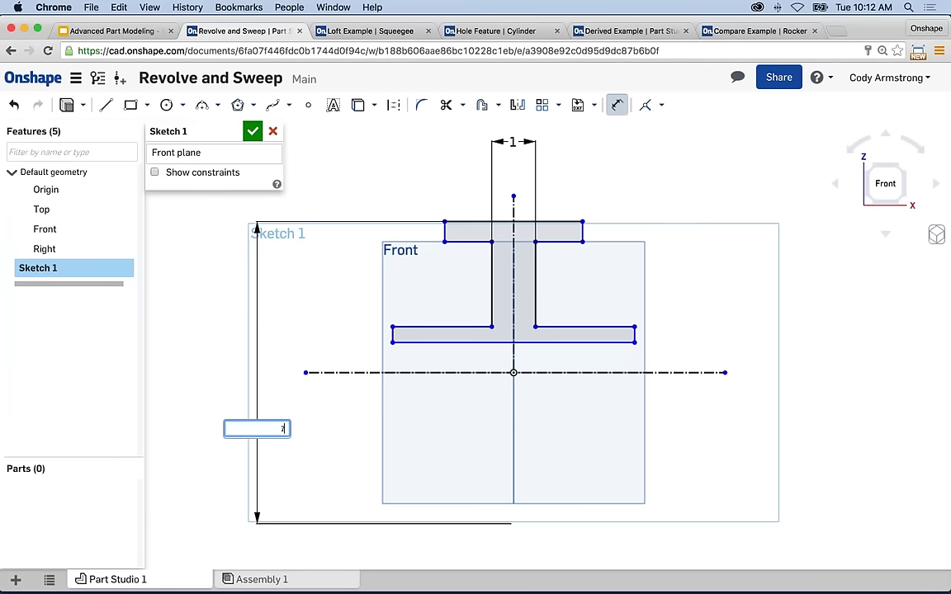
{"action": "key", "text": "Return"}
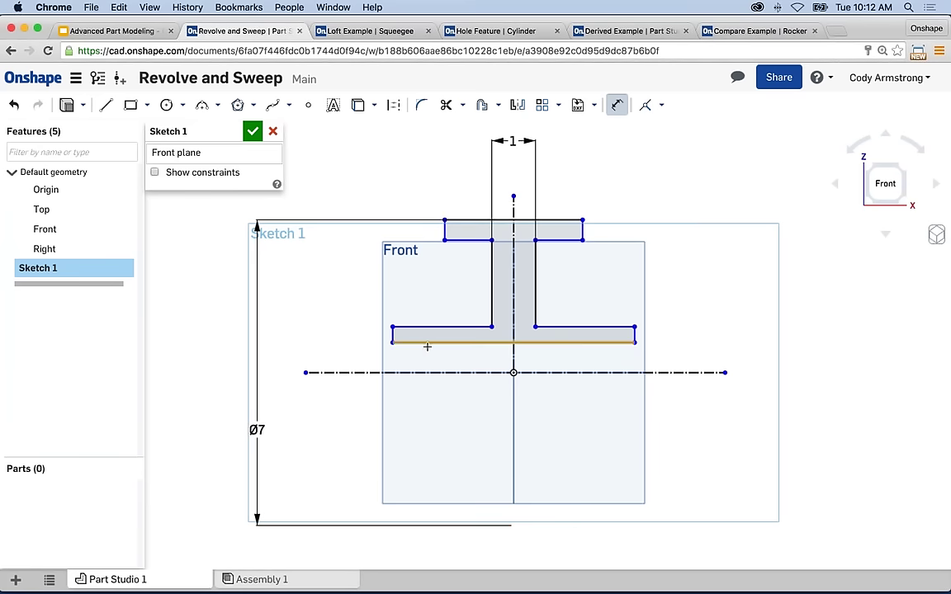
{"action": "left_click", "coordinate": [425, 341]}
{"action": "left_click", "coordinate": [327, 373]}
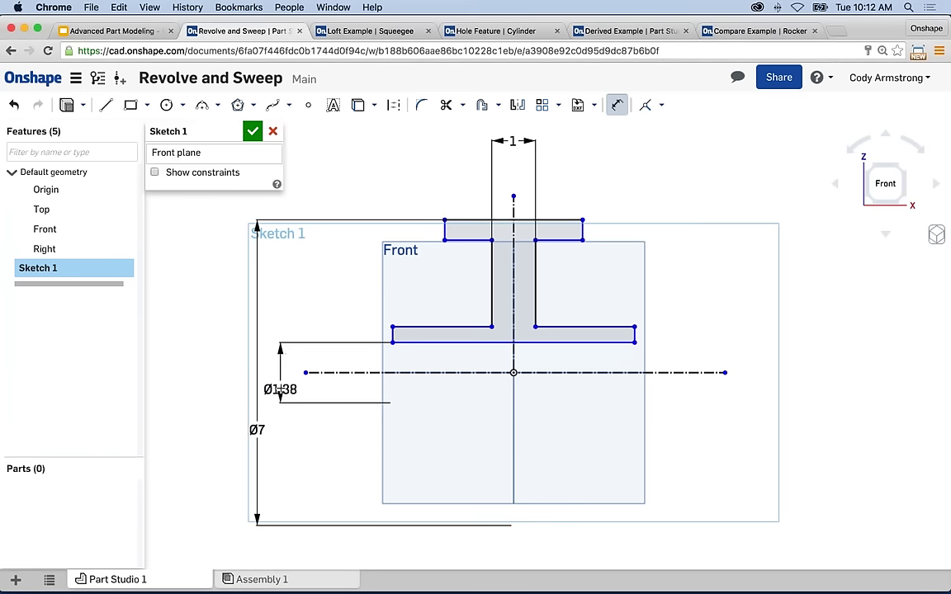
{"action": "left_click", "coordinate": [281, 388]}
{"action": "type", "text": "1.5"}
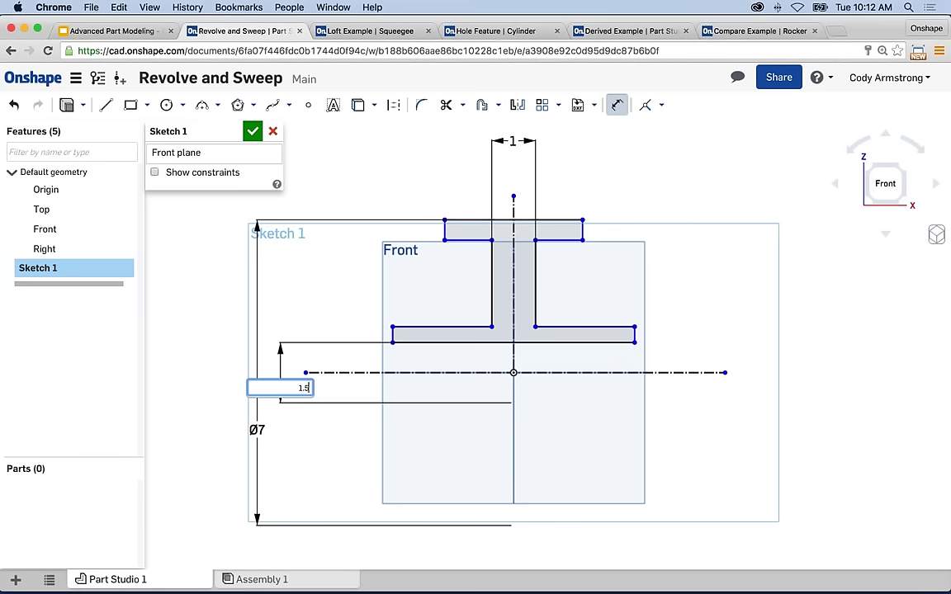
{"action": "key", "text": "Return"}
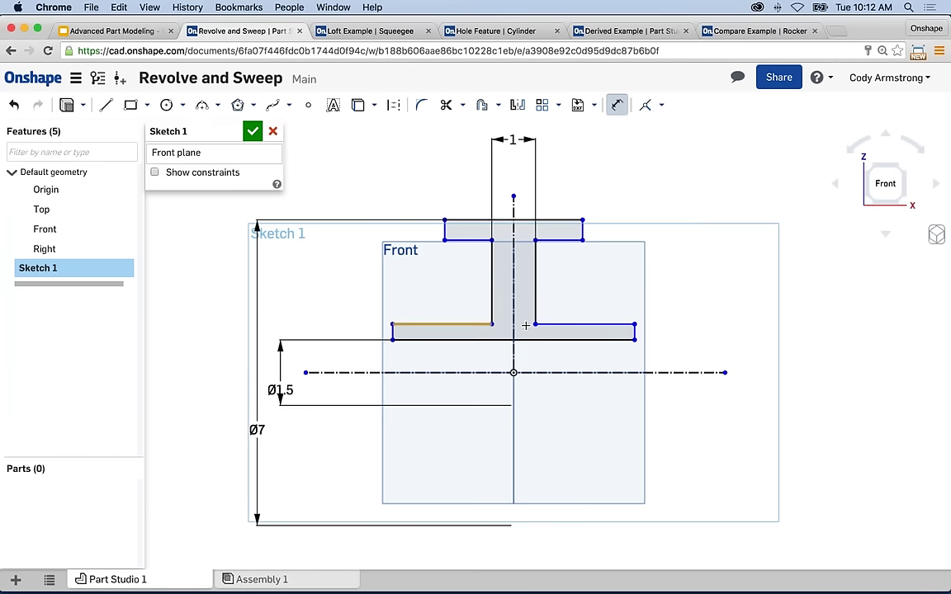
Step: Add diameter dimensions of 2.5 on the lower flange's top edge and 6 on the top flange
{"action": "left_click", "coordinate": [586, 325]}
{"action": "left_click", "coordinate": [693, 372]}
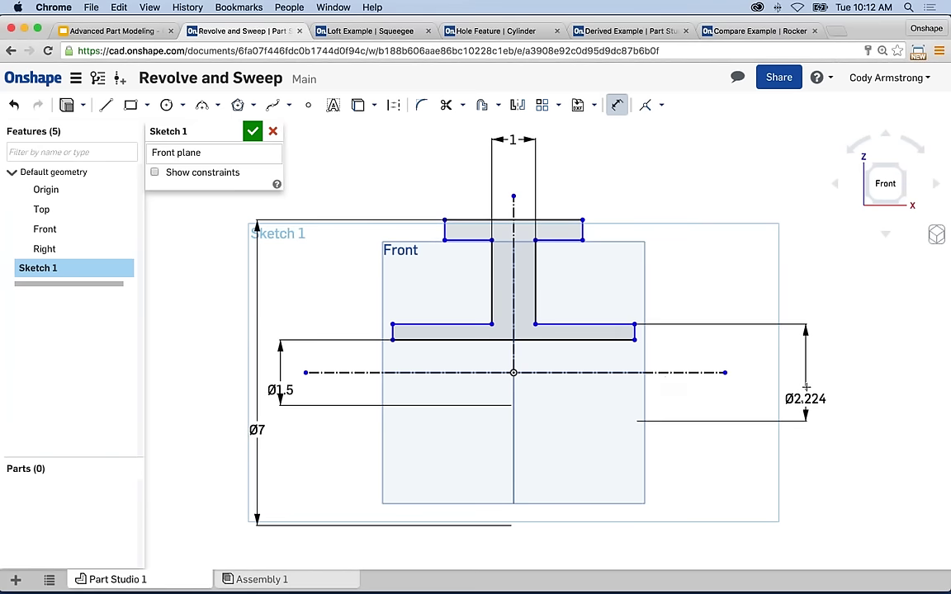
{"action": "left_click", "coordinate": [804, 390]}
{"action": "type", "text": "2.5"}
{"action": "key", "text": "Return"}
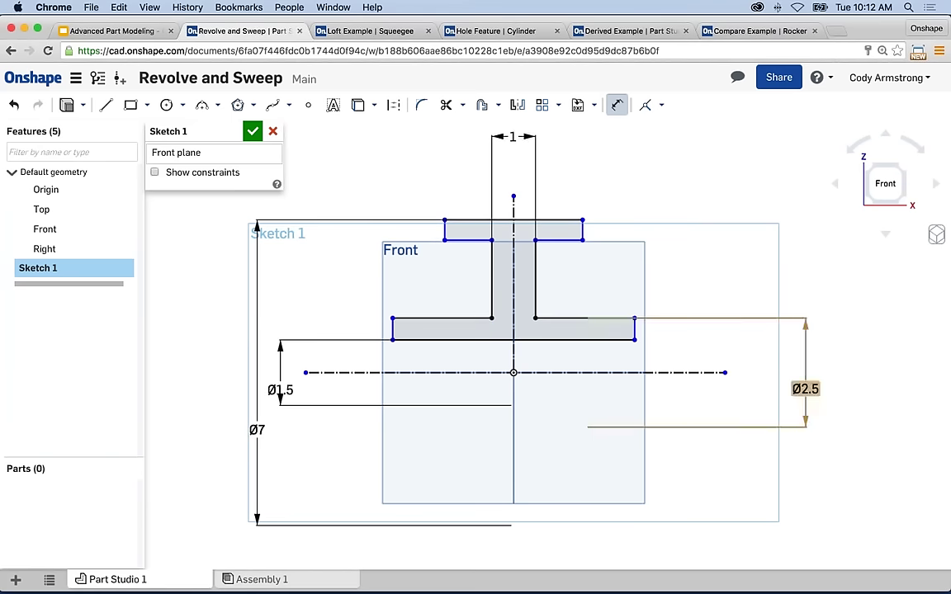
{"action": "left_click", "coordinate": [561, 239]}
{"action": "left_click", "coordinate": [706, 373]}
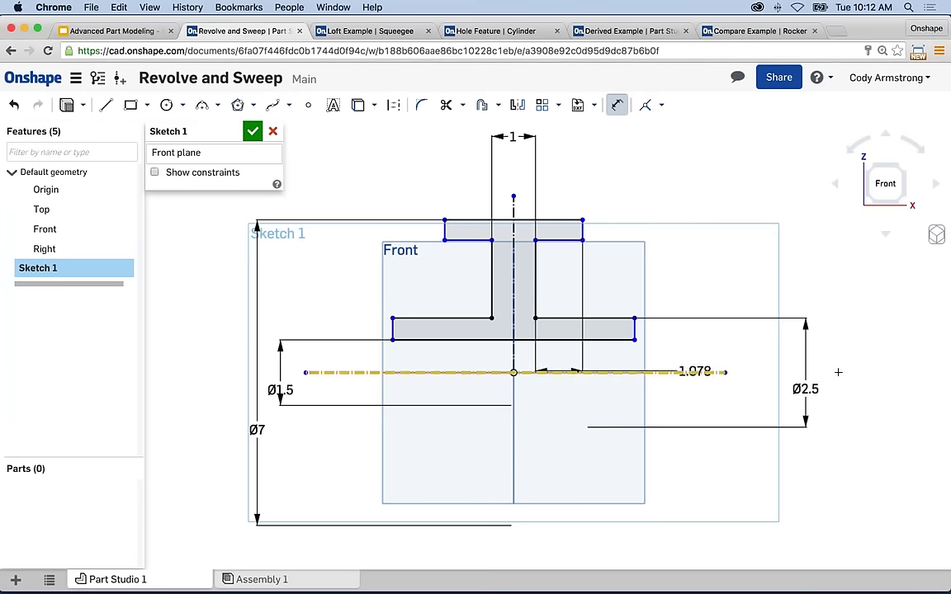
{"action": "left_click", "coordinate": [859, 401]}
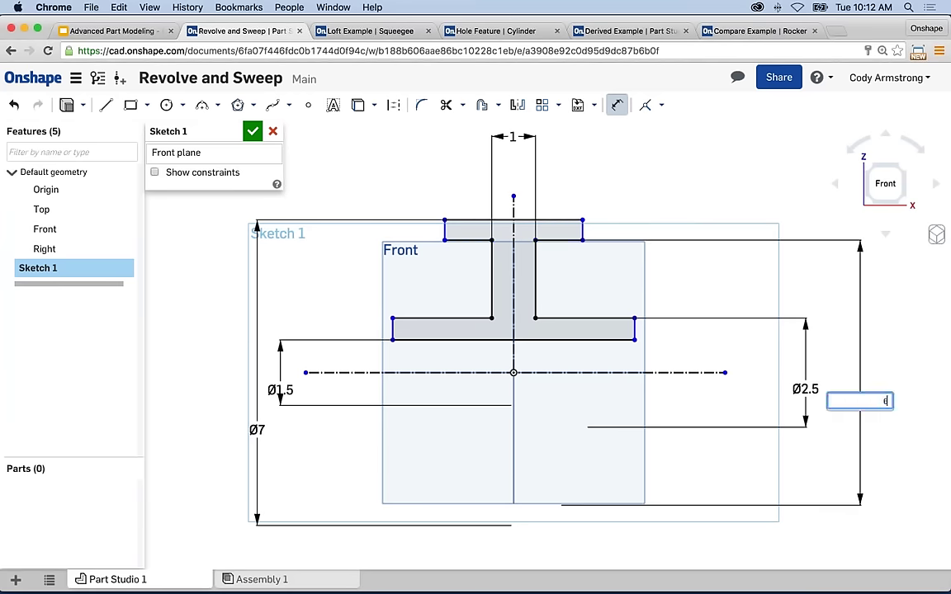
{"action": "type", "text": "6"}
{"action": "key", "text": "Return"}
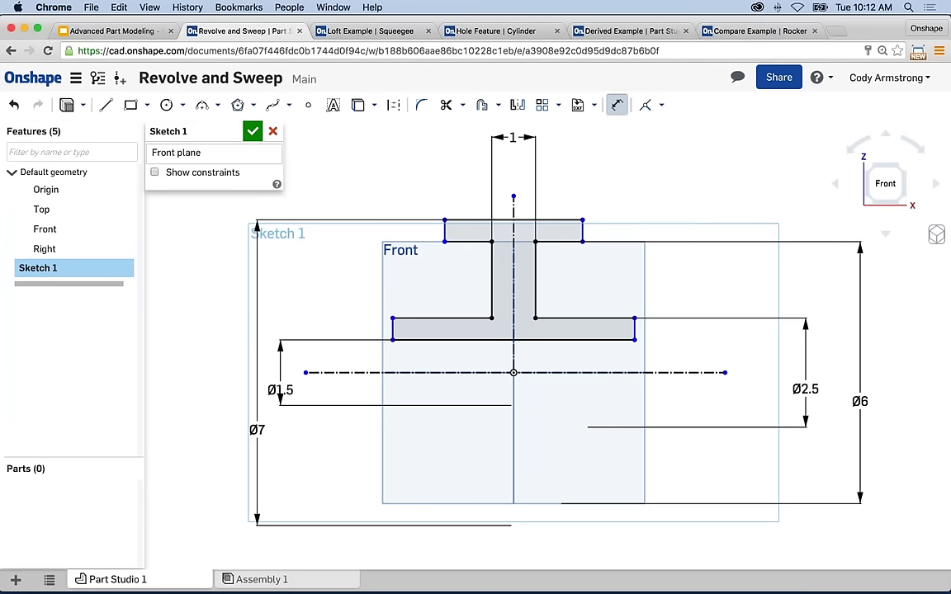
Step: Dimension the top flange width to 3 and the lower flange width to 5.5
{"action": "left_click", "coordinate": [559, 224]}
{"action": "left_click", "coordinate": [555, 176]}
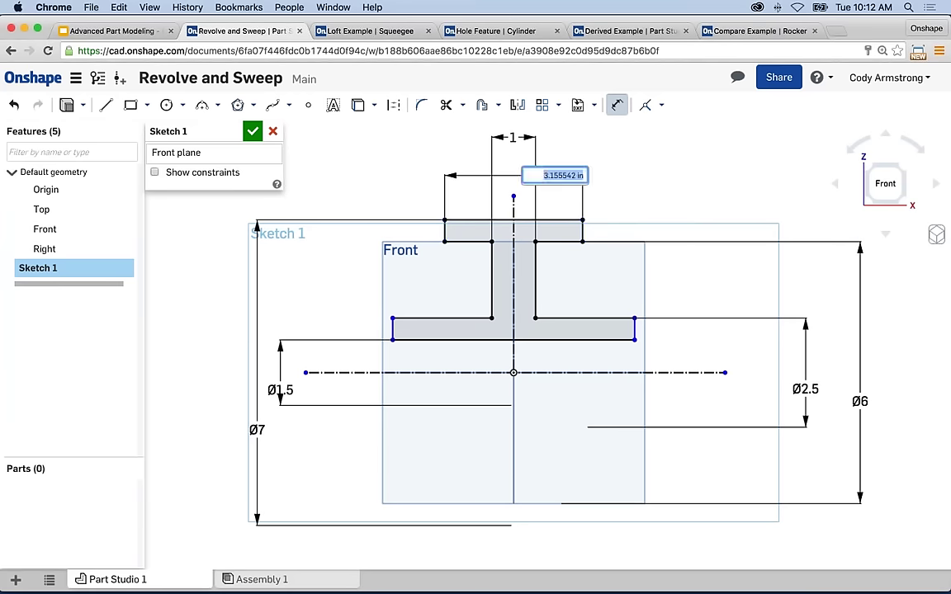
{"action": "type", "text": "3"}
{"action": "key", "text": "Return"}
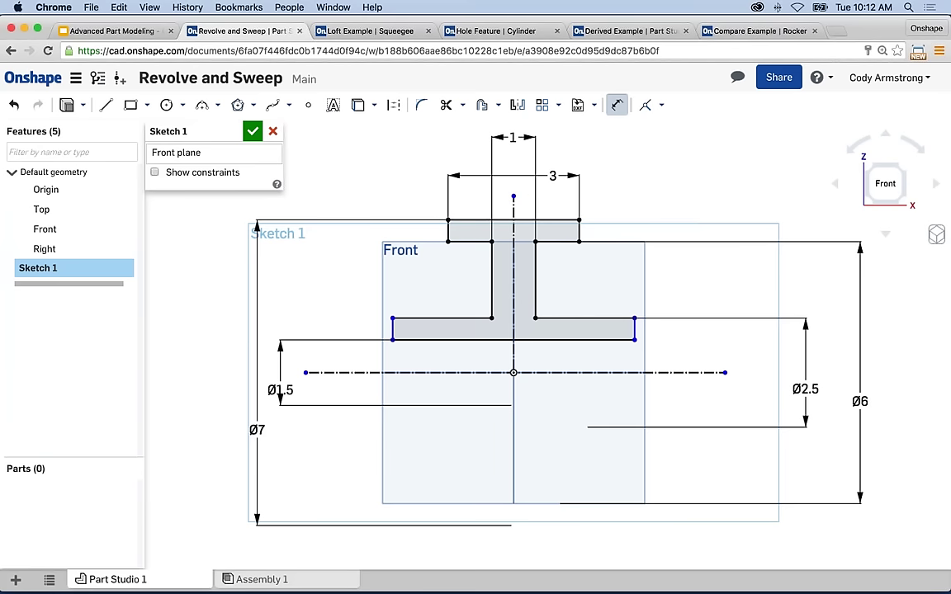
{"action": "left_click", "coordinate": [601, 340]}
{"action": "left_click", "coordinate": [600, 359]}
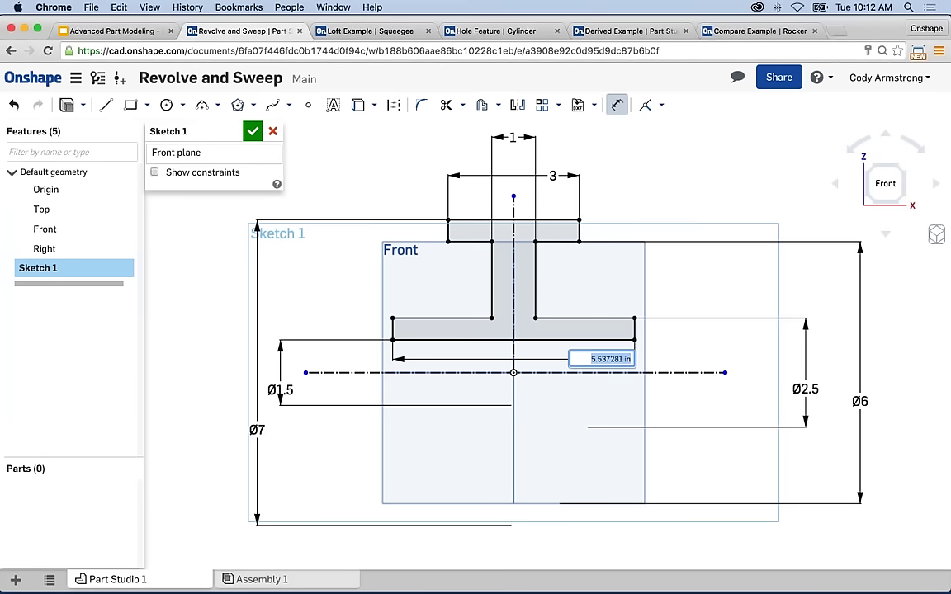
{"action": "type", "text": "5.5"}
{"action": "key", "text": "Return"}
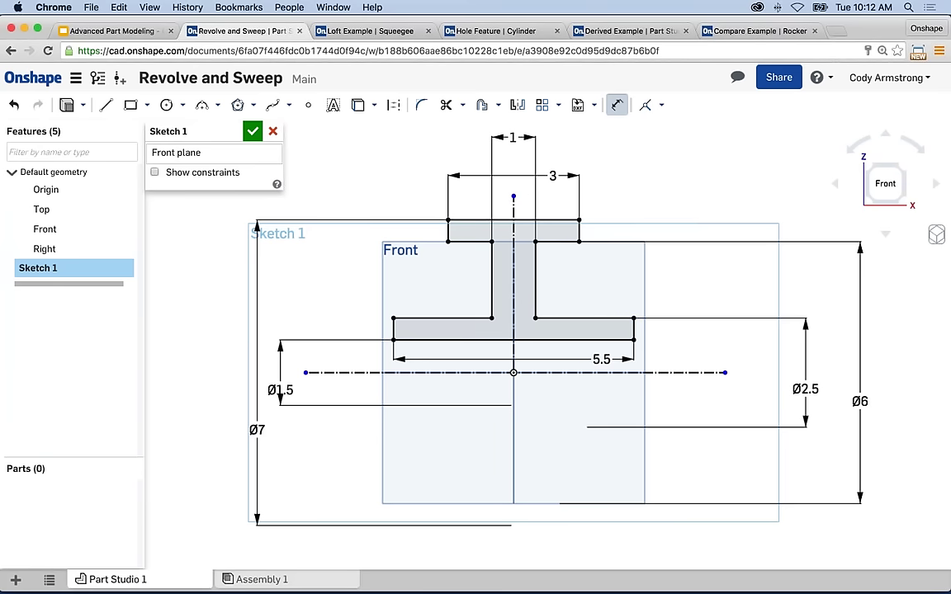
{"action": "key", "text": "Escape"}
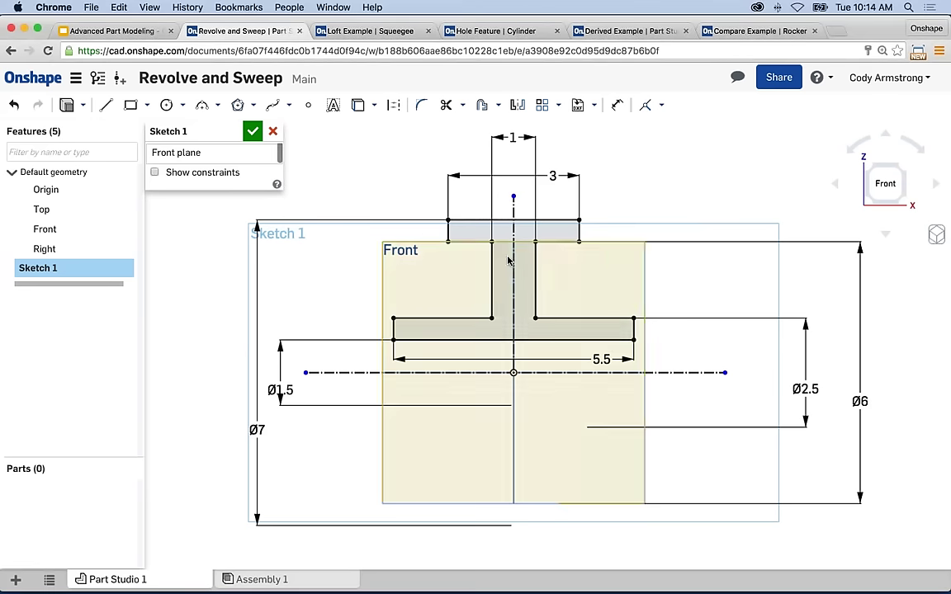
{"action": "mouse_move", "coordinate": [443, 215]}
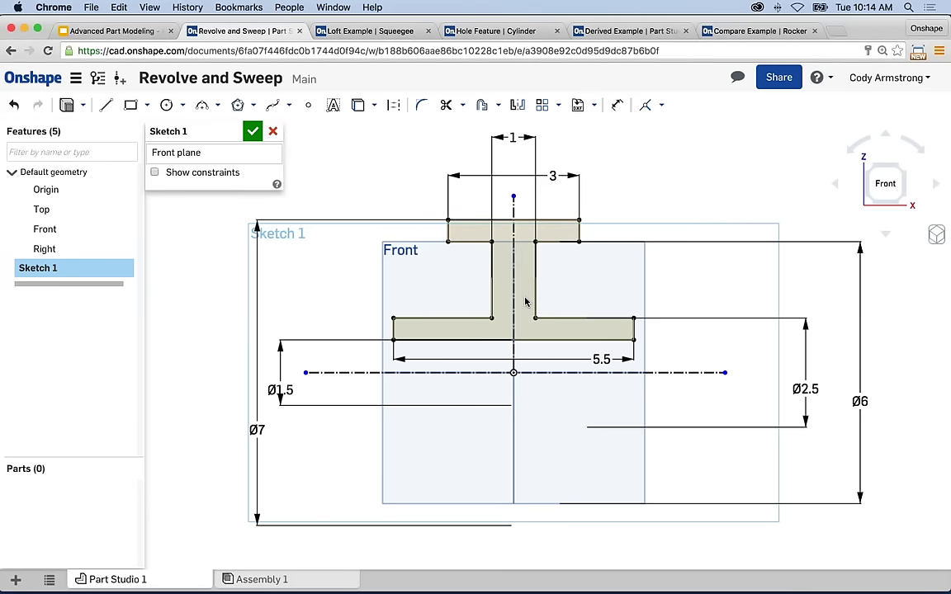
{"action": "scroll", "coordinate": [537, 293], "scroll_direction": "down", "scroll_amount": 1}
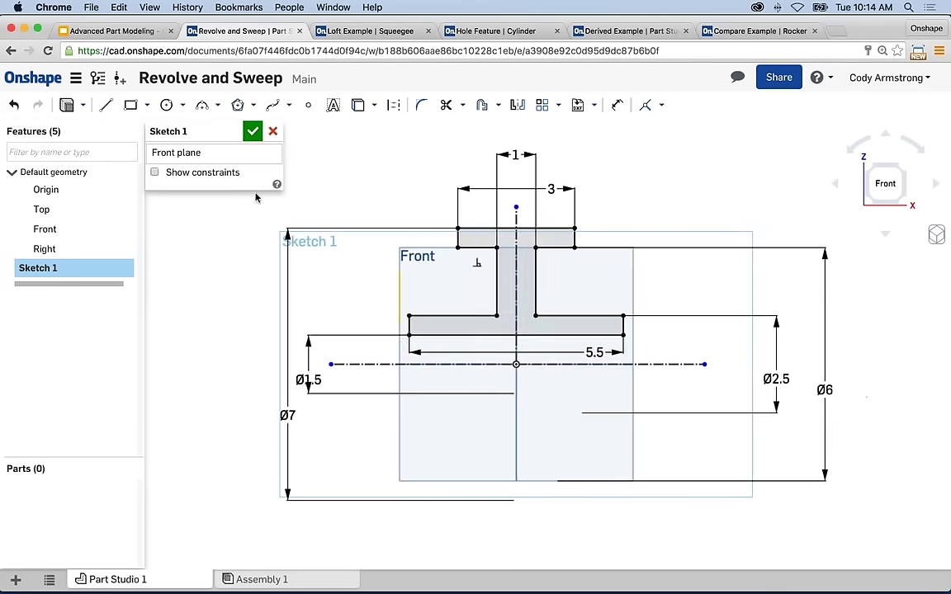
Step: Close Sketch 1 and begin a revolve using the I-shaped sketch region as the profile
{"action": "left_click", "coordinate": [252, 132]}
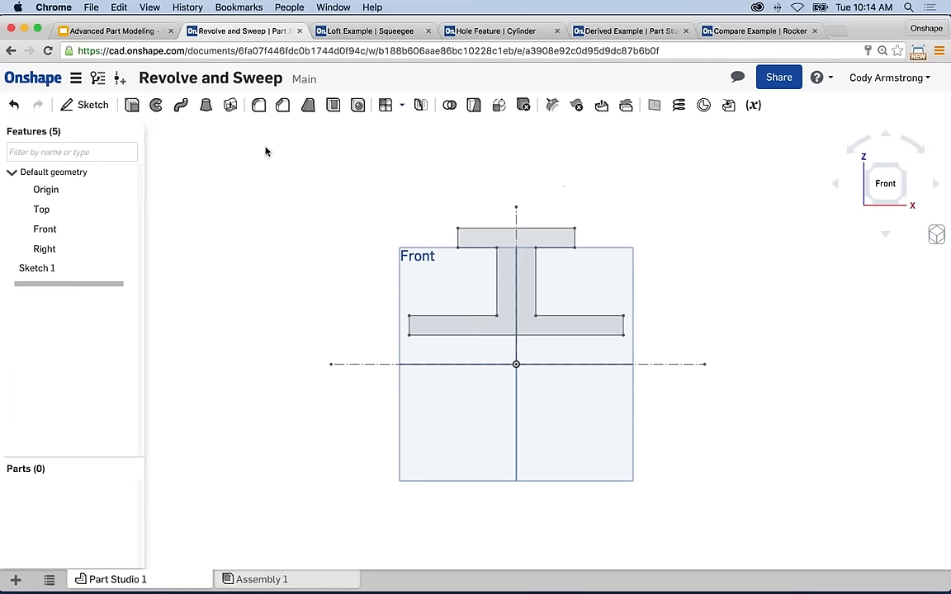
{"action": "left_click", "coordinate": [156, 107]}
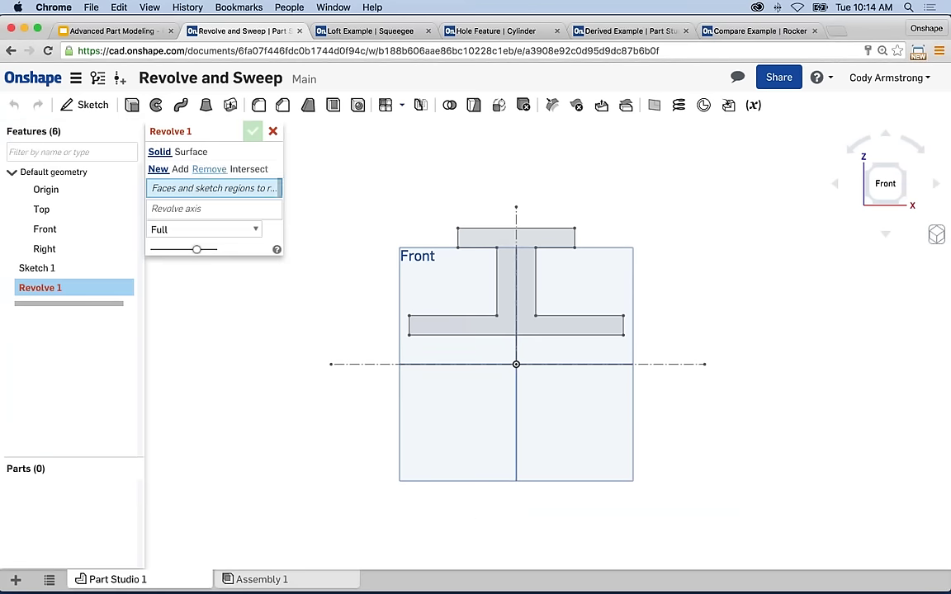
{"action": "left_click", "coordinate": [525, 279]}
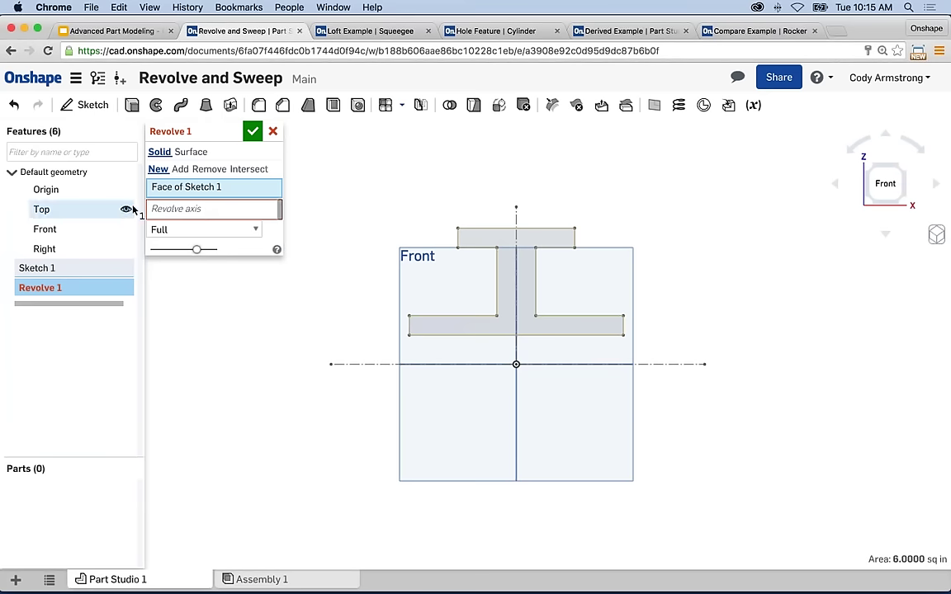
Step: Use the horizontal construction line as the Revolve 1 axis, previewing a full 360° spool shape
{"action": "left_click", "coordinate": [197, 210]}
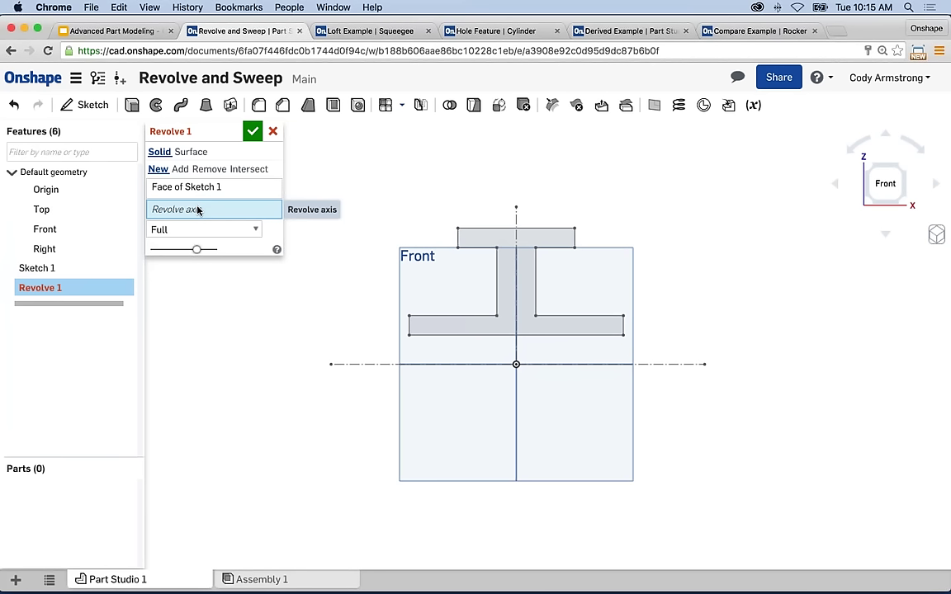
{"action": "left_click", "coordinate": [365, 365]}
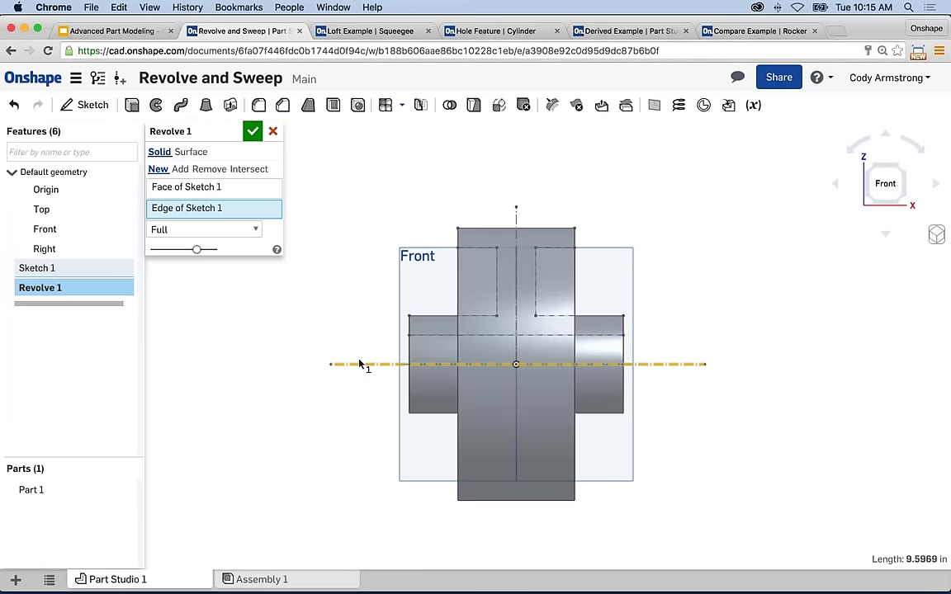
{"action": "right_click_drag", "start_coordinate": [367, 334], "coordinate": [398, 335]}
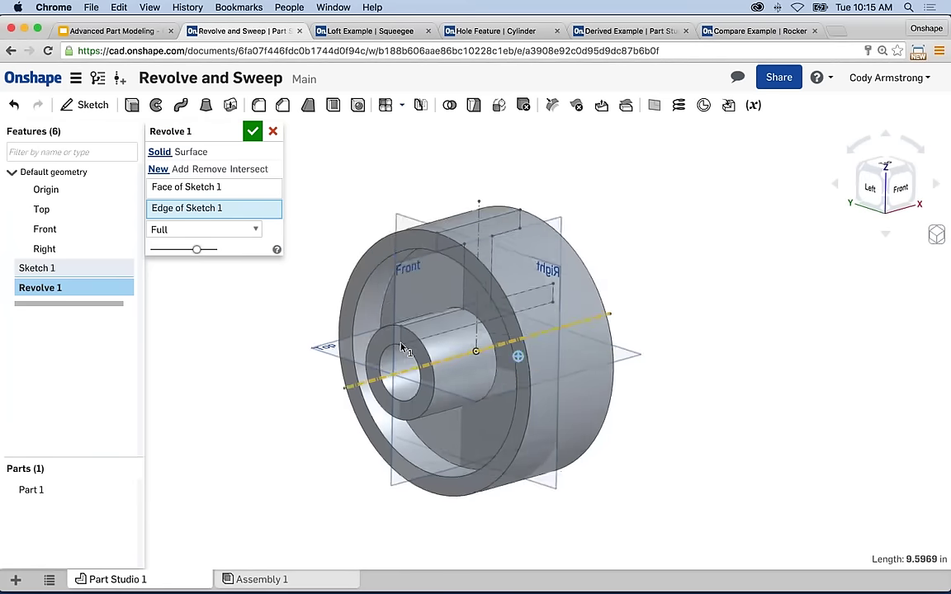
{"action": "scroll", "coordinate": [453, 354], "scroll_direction": "up", "scroll_amount": 5}
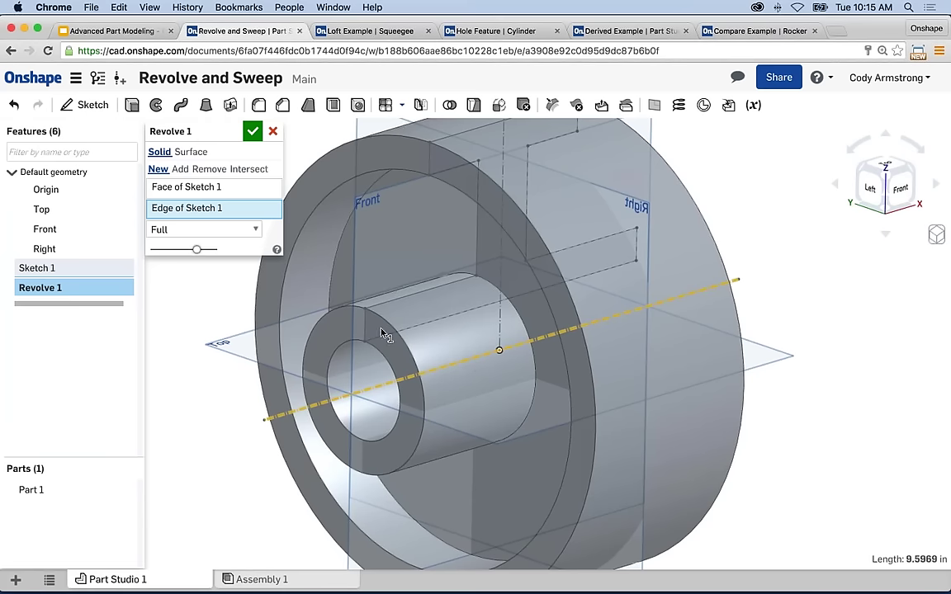
{"action": "scroll", "coordinate": [384, 330], "scroll_direction": "down", "scroll_amount": 3}
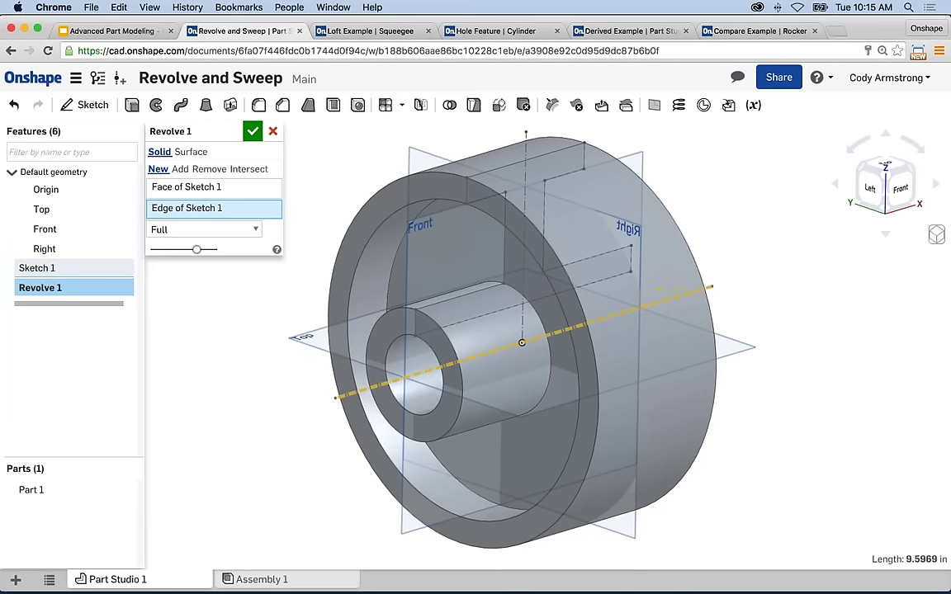
{"action": "left_click", "coordinate": [255, 230]}
Step: Try a 45° one-direction revolve, then revert to Full and accept Revolve 1 as Part 1
{"action": "left_click", "coordinate": [238, 242]}
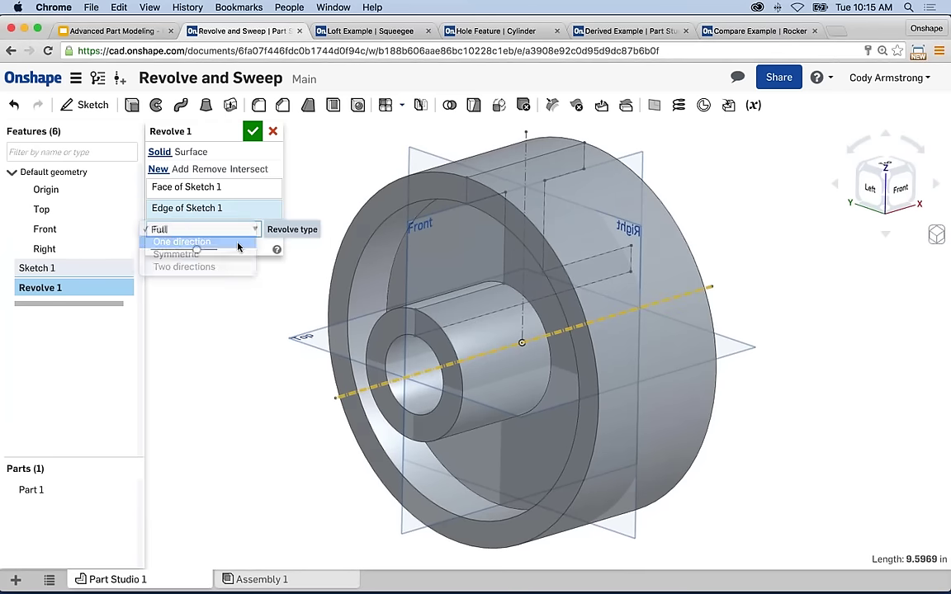
{"action": "type", "text": "45"}
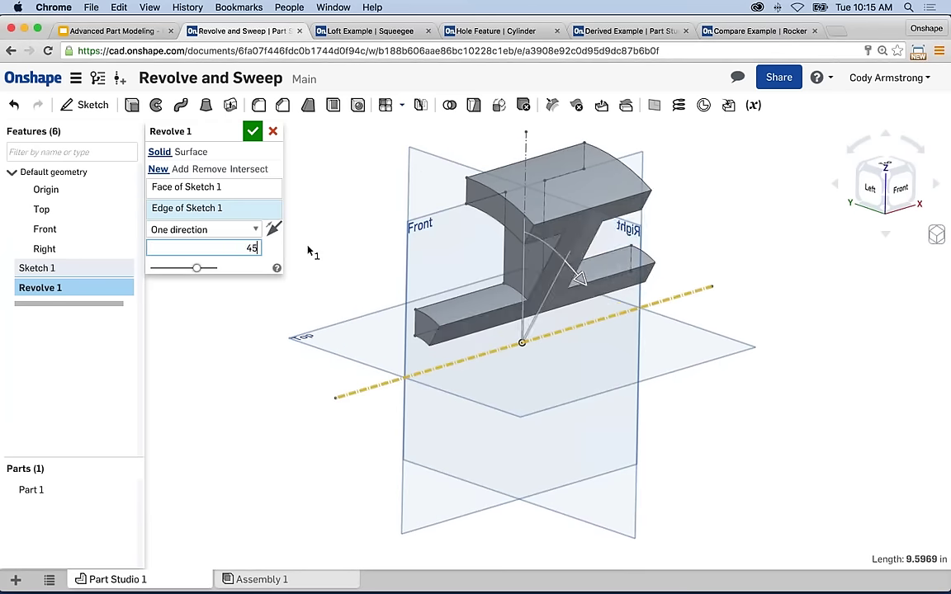
{"action": "key", "text": "Return"}
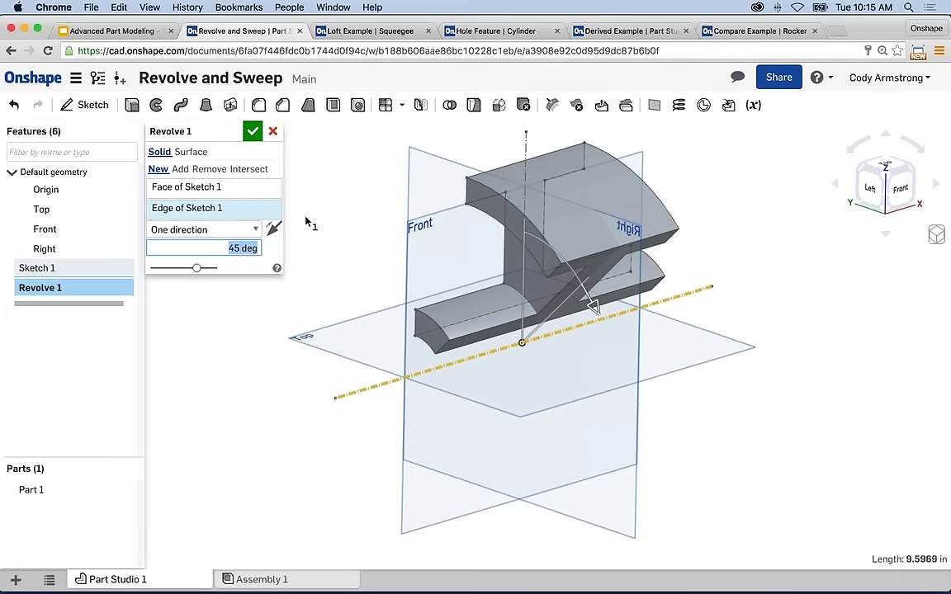
{"action": "left_click", "coordinate": [248, 229]}
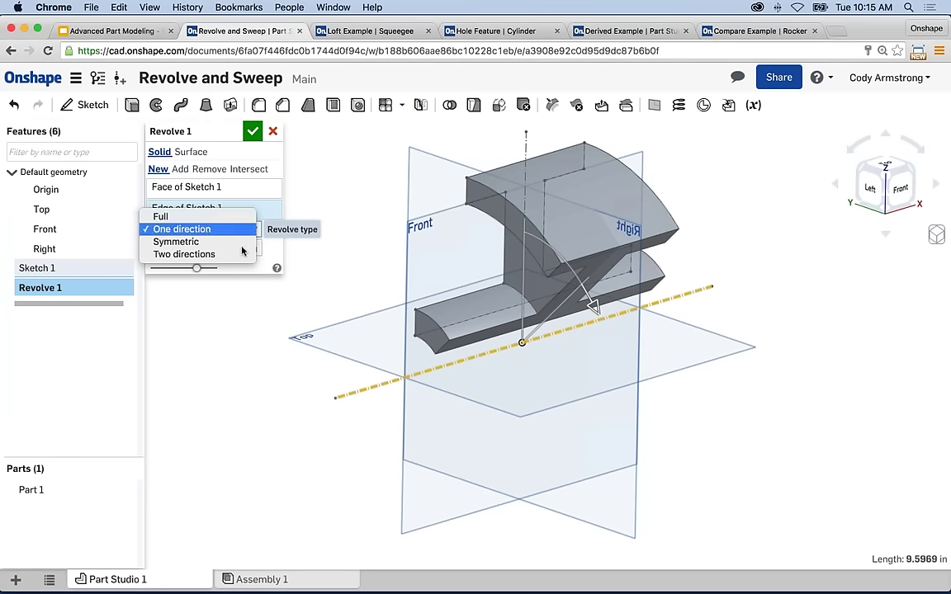
{"action": "left_click", "coordinate": [276, 250]}
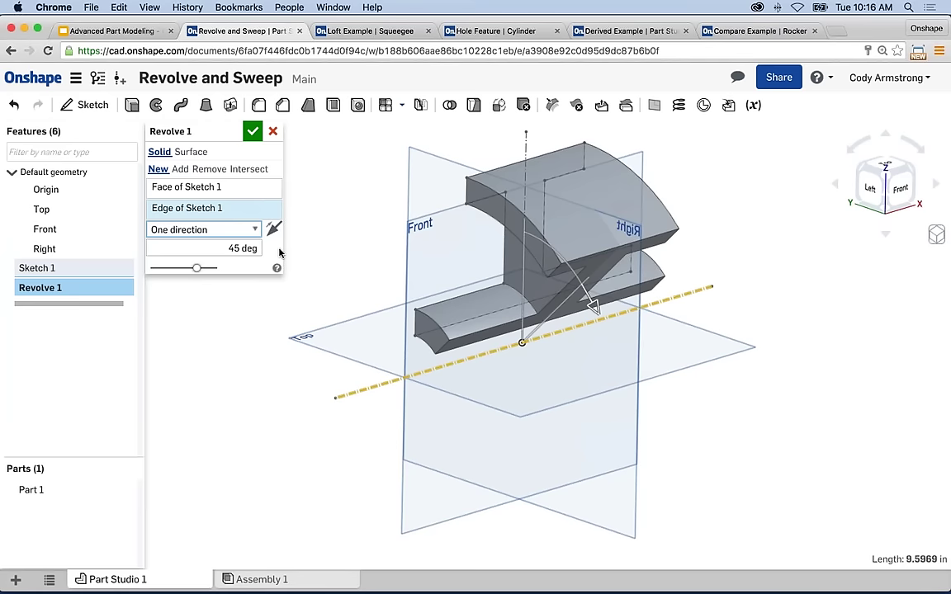
{"action": "left_click", "coordinate": [206, 229]}
{"action": "left_click", "coordinate": [165, 215]}
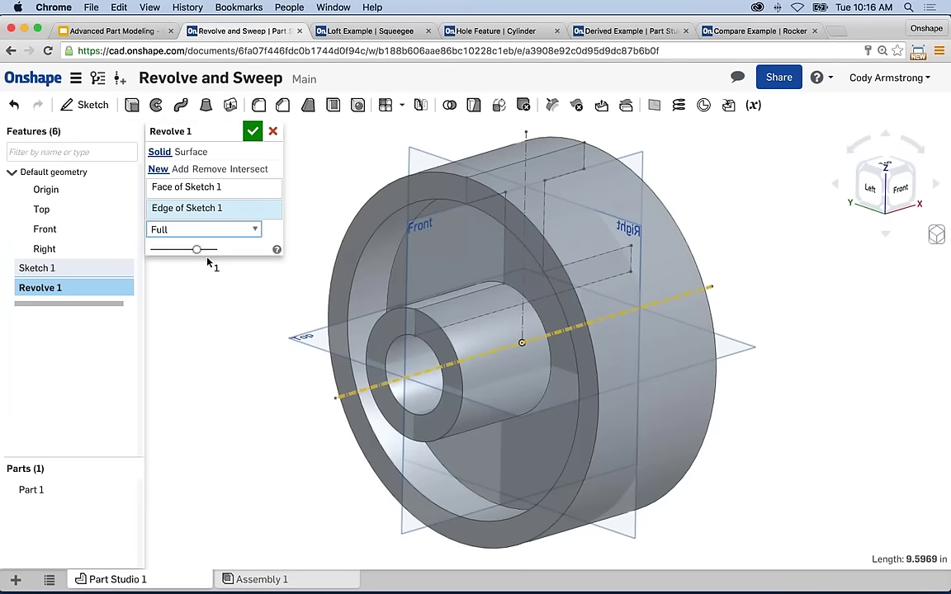
{"action": "left_click", "coordinate": [252, 131]}
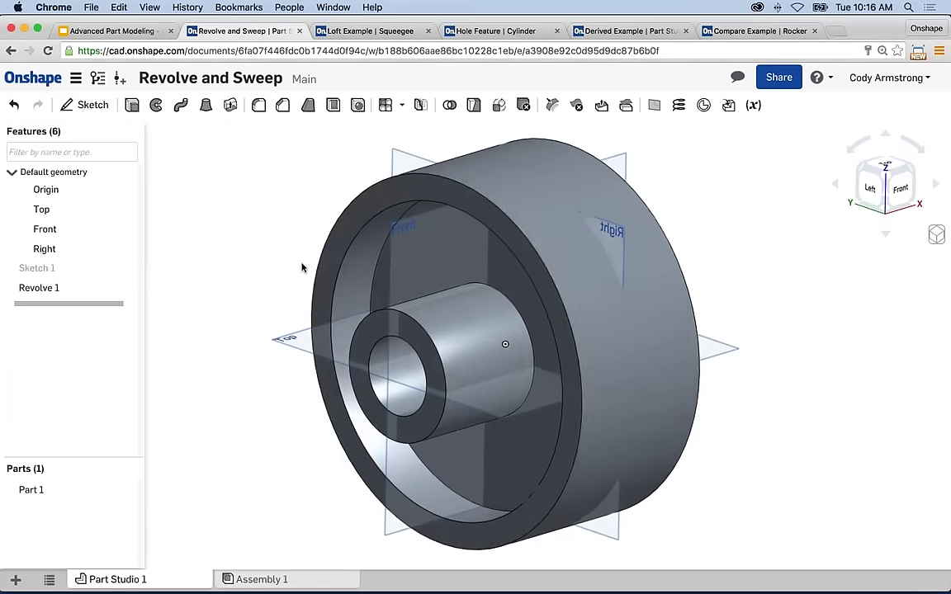
{"action": "right_click_drag", "start_coordinate": [302, 268], "coordinate": [326, 252]}
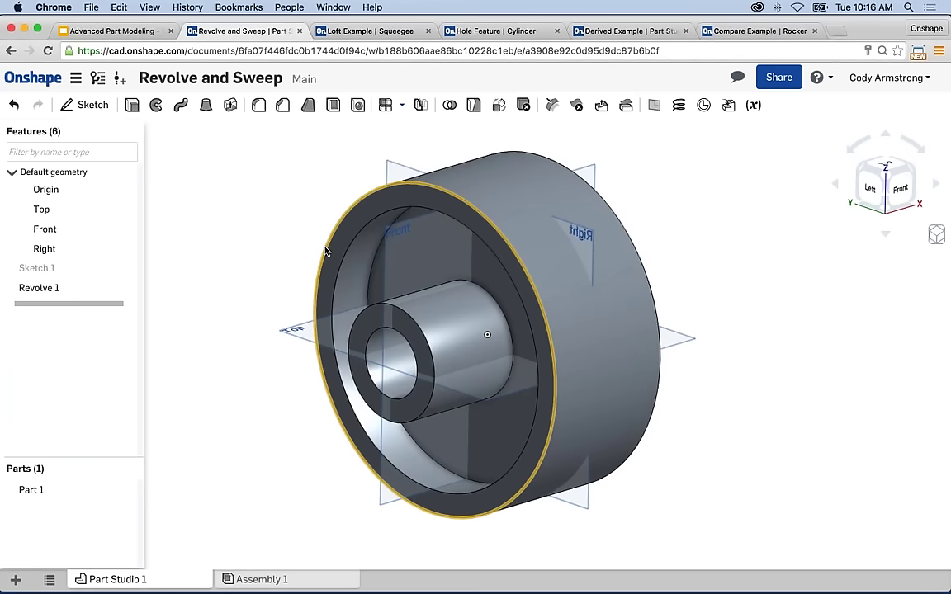
Step: Add Part Studio 2 and start a sketch on its Front plane, viewed normal to it
{"action": "left_click", "coordinate": [15, 580]}
{"action": "left_click", "coordinate": [49, 499]}
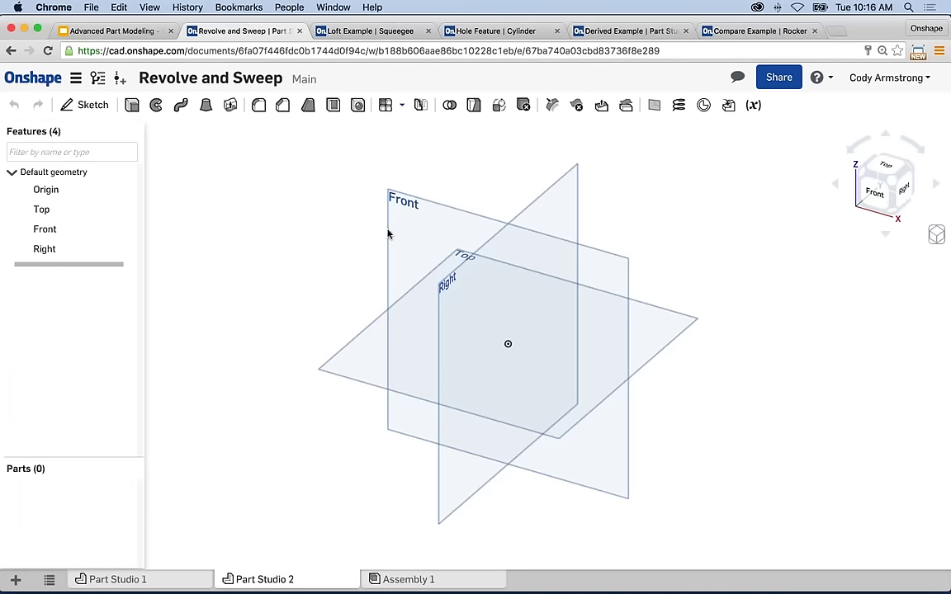
{"action": "left_click", "coordinate": [401, 205]}
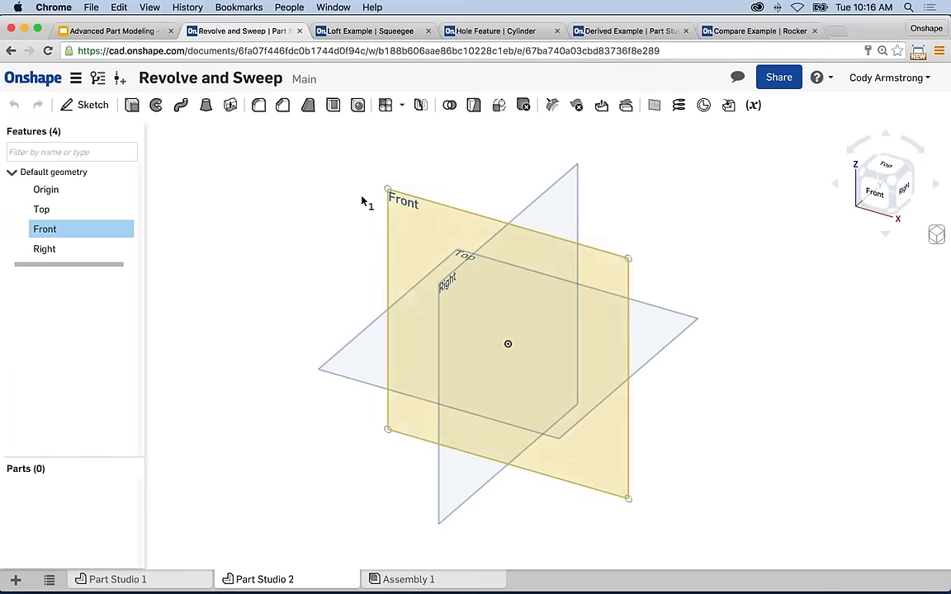
{"action": "left_click", "coordinate": [88, 105]}
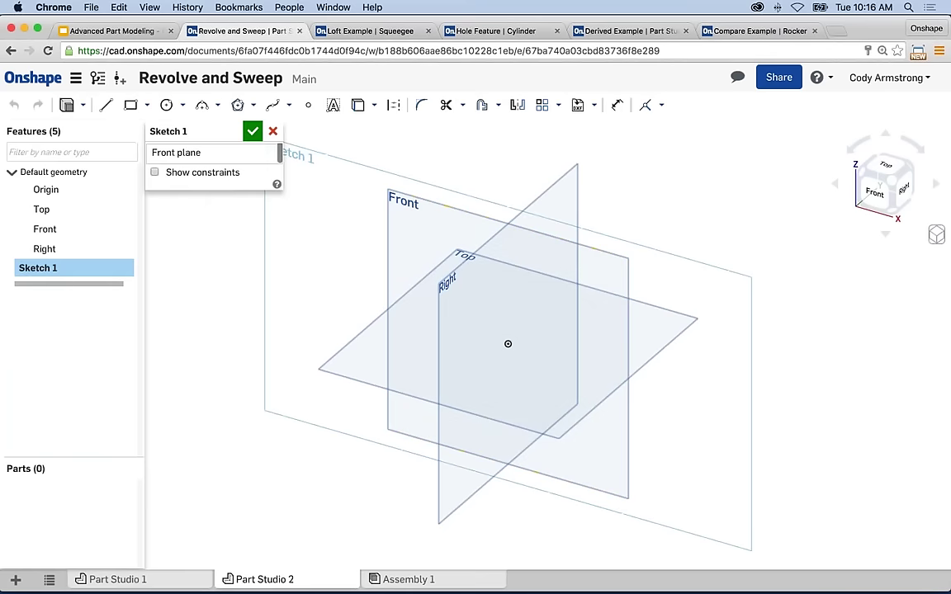
{"action": "right_click", "coordinate": [231, 222]}
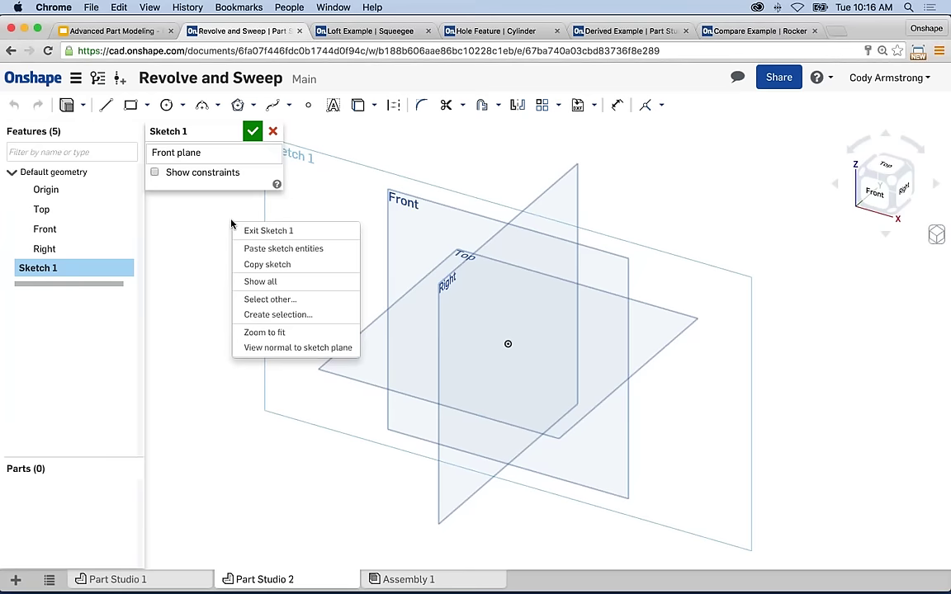
{"action": "left_click", "coordinate": [304, 350]}
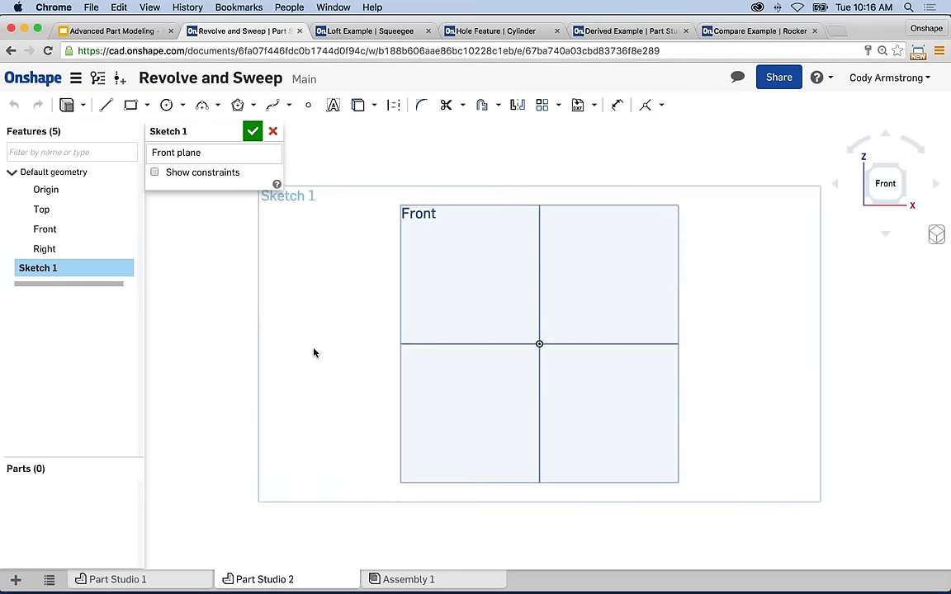
{"action": "scroll", "coordinate": [318, 350], "scroll_direction": "down", "scroll_amount": 1}
{"action": "middle_click_drag", "start_coordinate": [328, 343], "coordinate": [350, 312]}
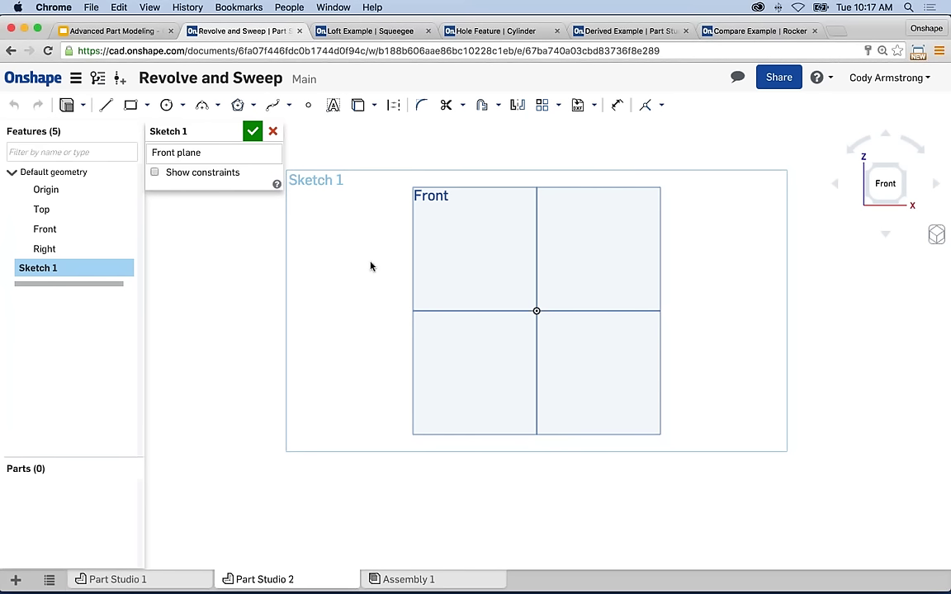
Step: Draw a vertical line down from the origin and a tangent half-circle arc to the left
{"action": "left_click", "coordinate": [106, 111]}
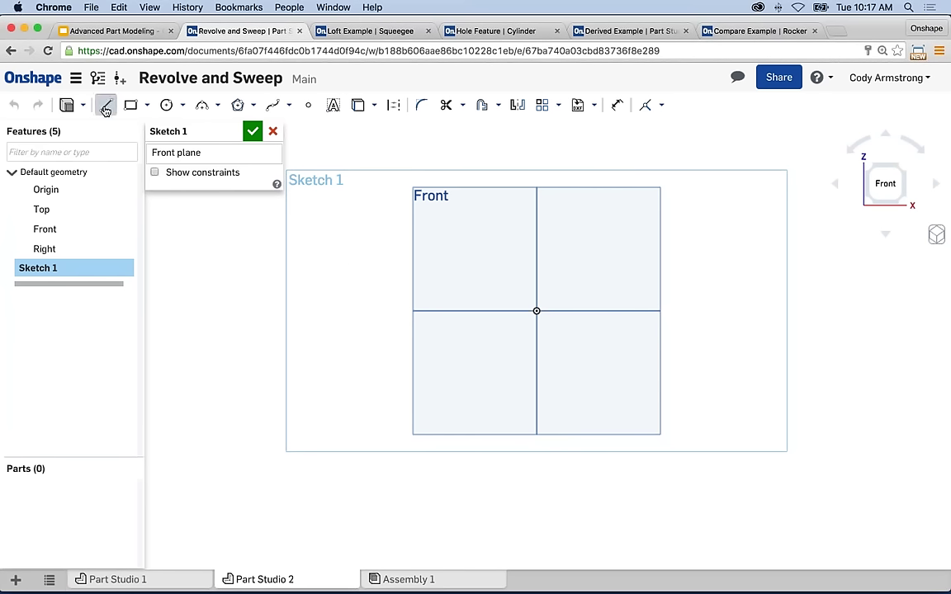
{"action": "left_click", "coordinate": [536, 311]}
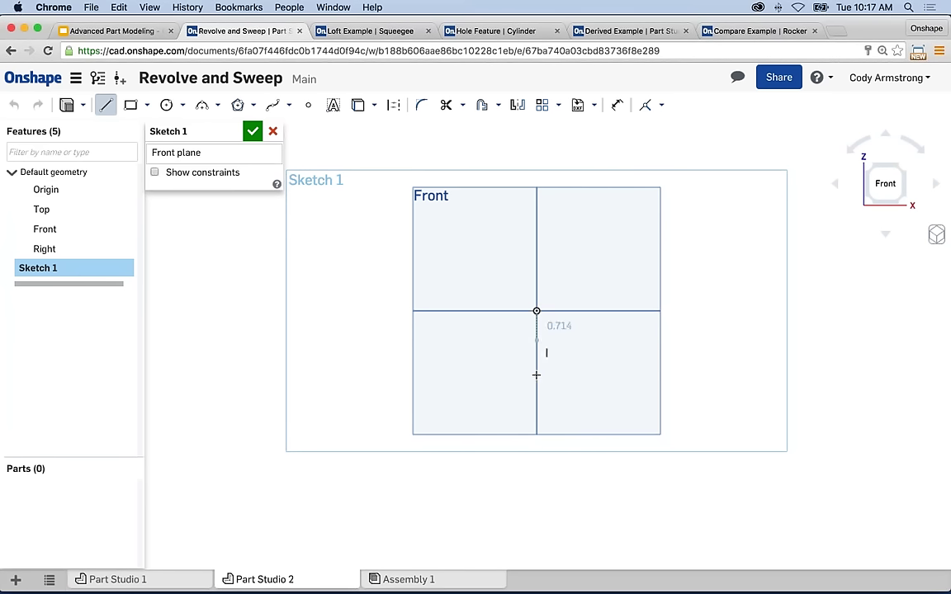
{"action": "left_click", "coordinate": [537, 462]}
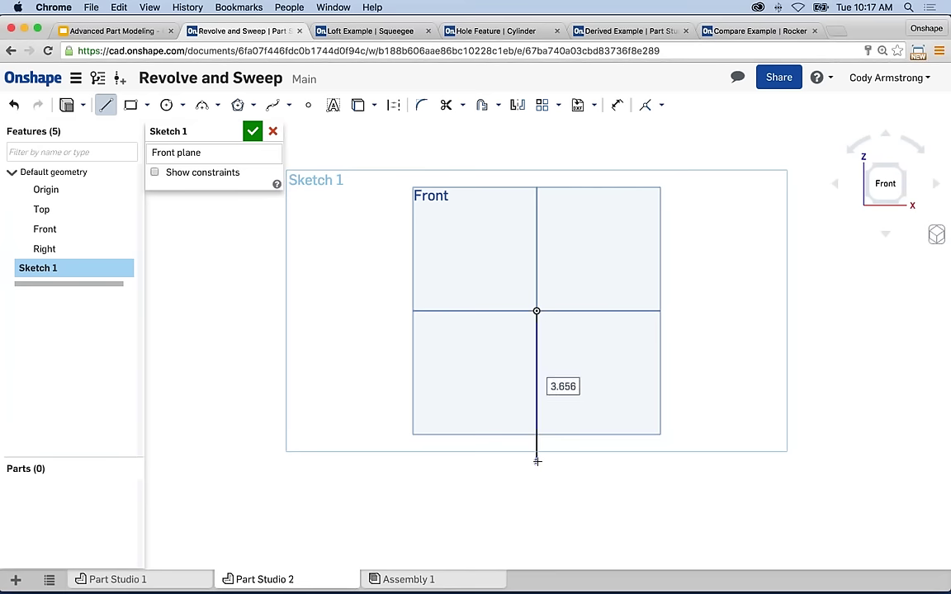
{"action": "key", "text": "Escape"}
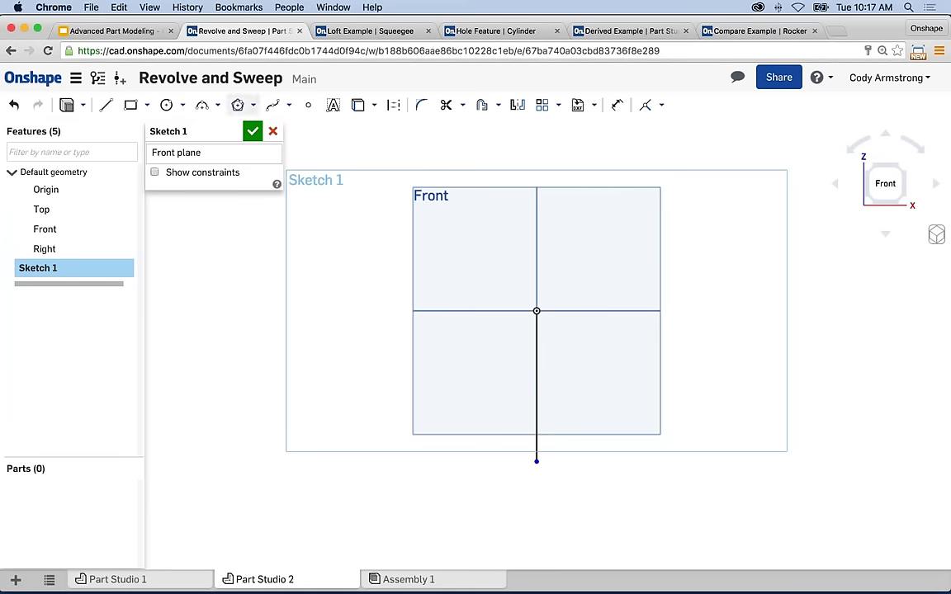
{"action": "left_click", "coordinate": [217, 104]}
{"action": "left_click", "coordinate": [199, 150]}
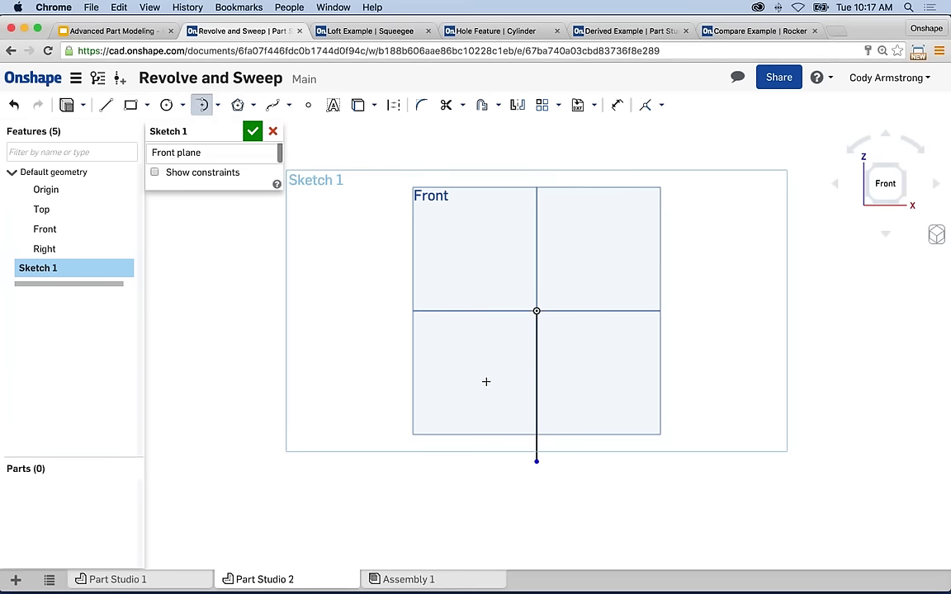
{"action": "left_click", "coordinate": [536, 462]}
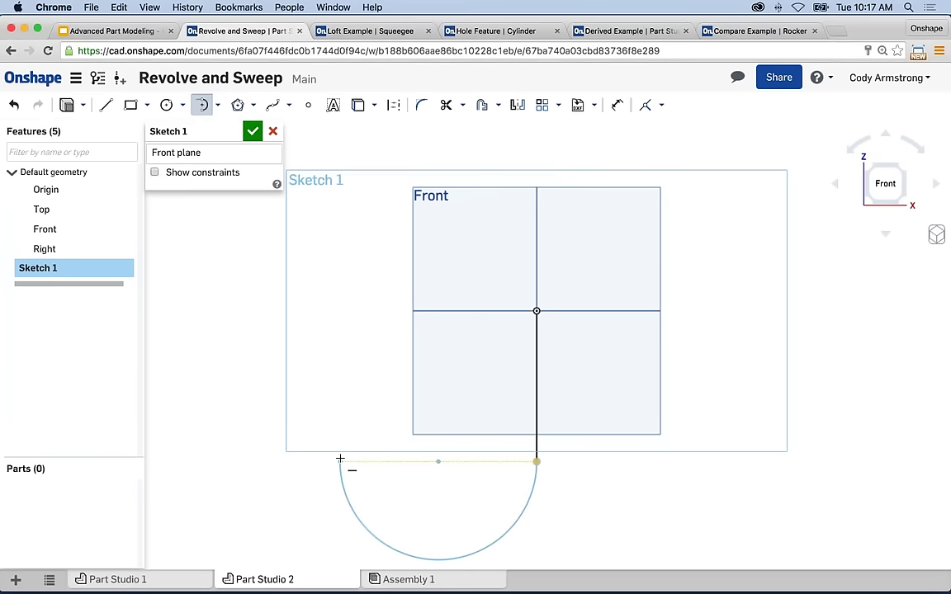
{"action": "left_click", "coordinate": [340, 459]}
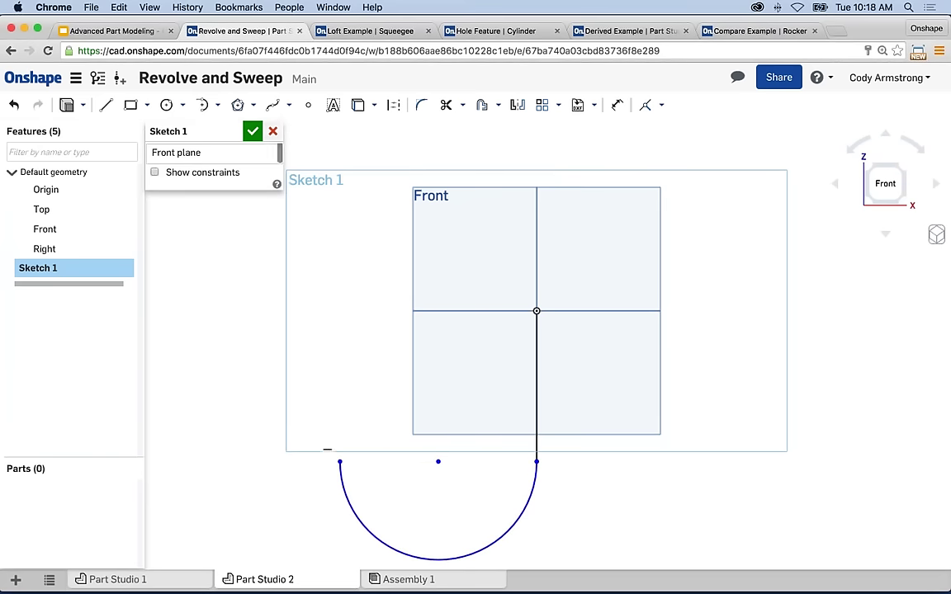
Step: Draw the left line back up to origin level and turn on Show constraints
{"action": "left_click", "coordinate": [105, 105]}
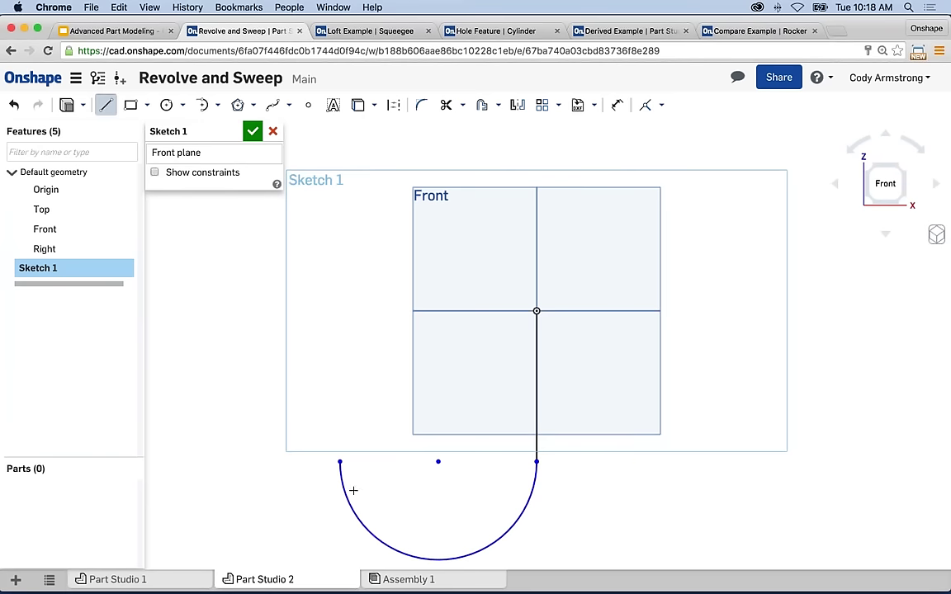
{"action": "left_click", "coordinate": [340, 462]}
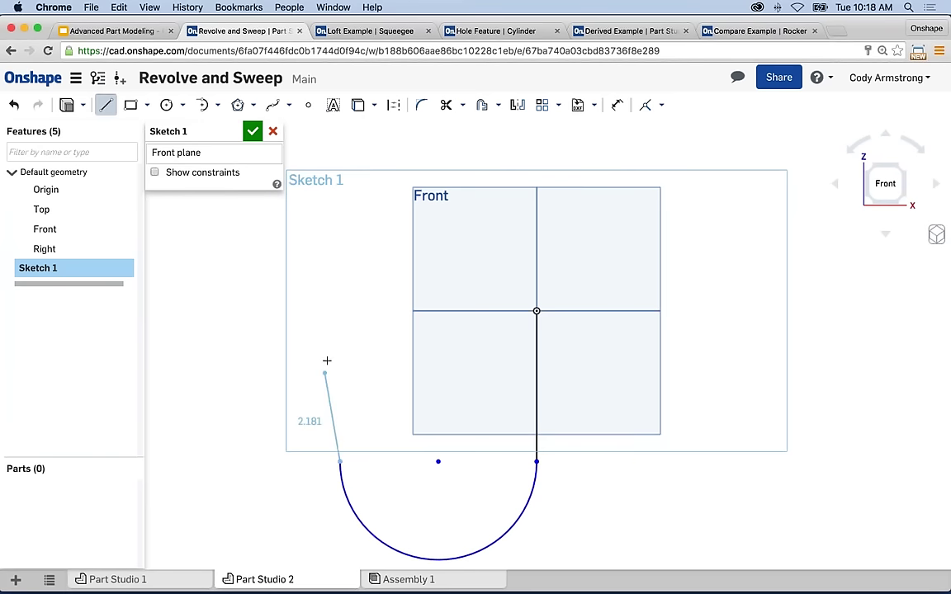
{"action": "left_click", "coordinate": [342, 310]}
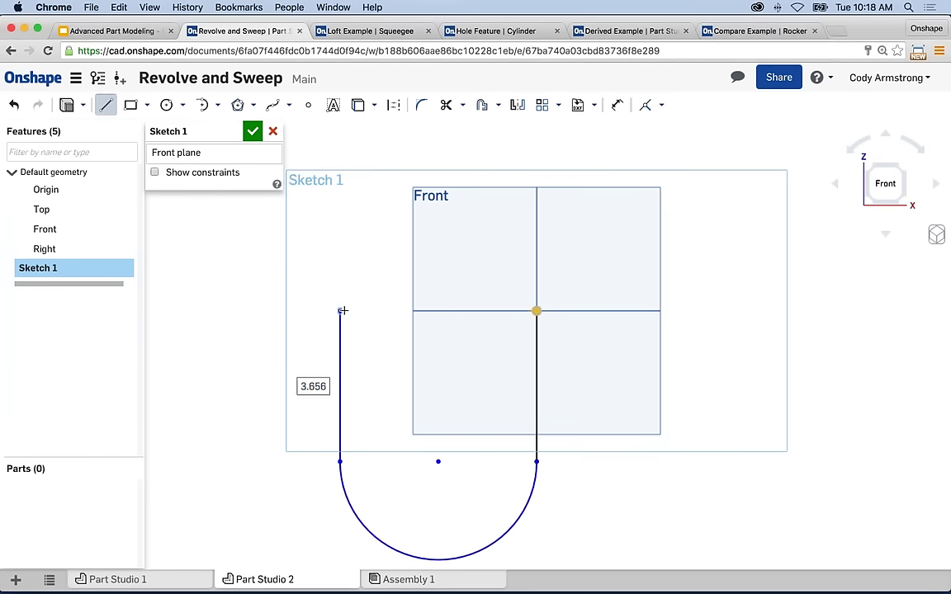
{"action": "key", "text": "Escape"}
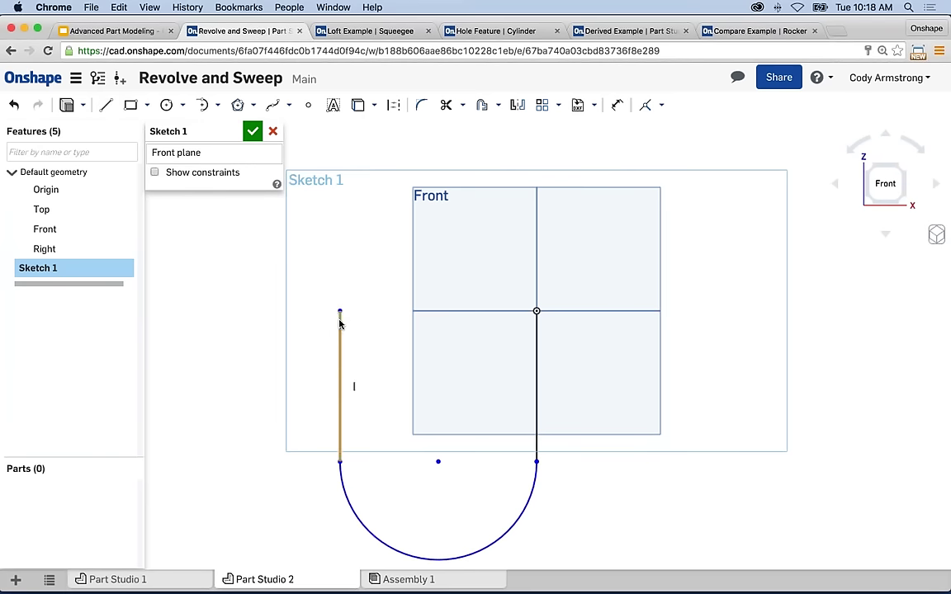
{"action": "left_click", "coordinate": [154, 172]}
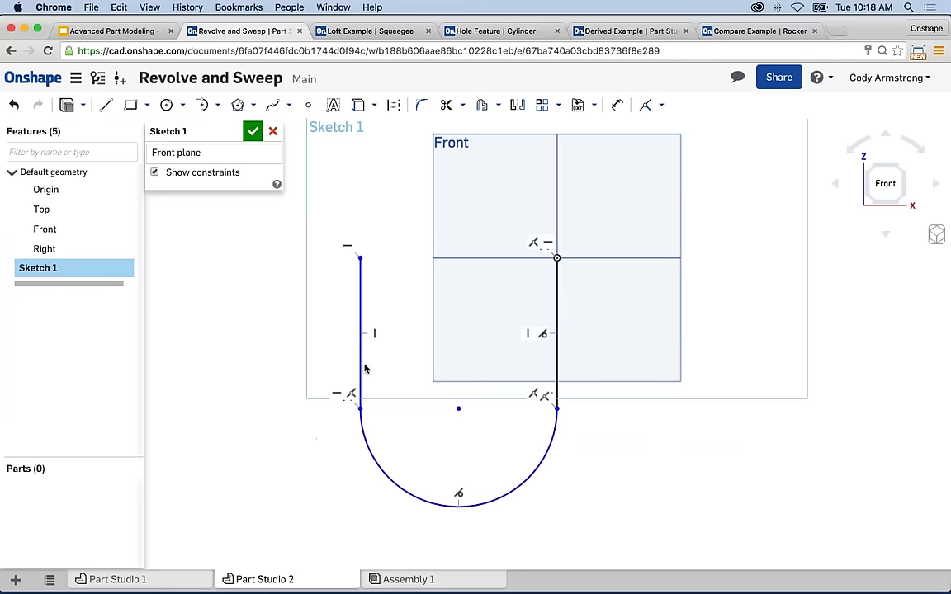
Step: Make the left vertical line tangent to the arc and hide the constraint markers
{"action": "left_click", "coordinate": [362, 369]}
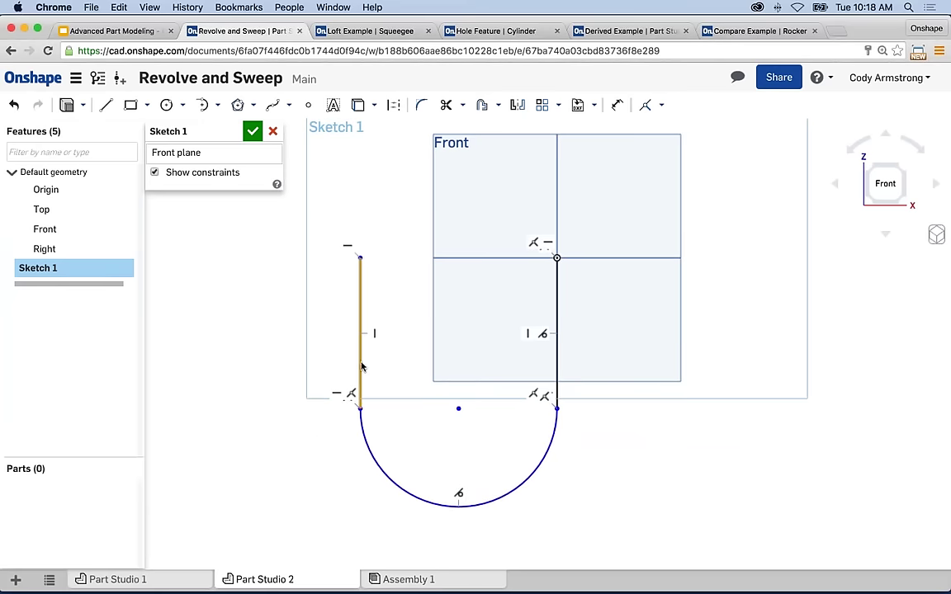
{"action": "left_click", "coordinate": [366, 451]}
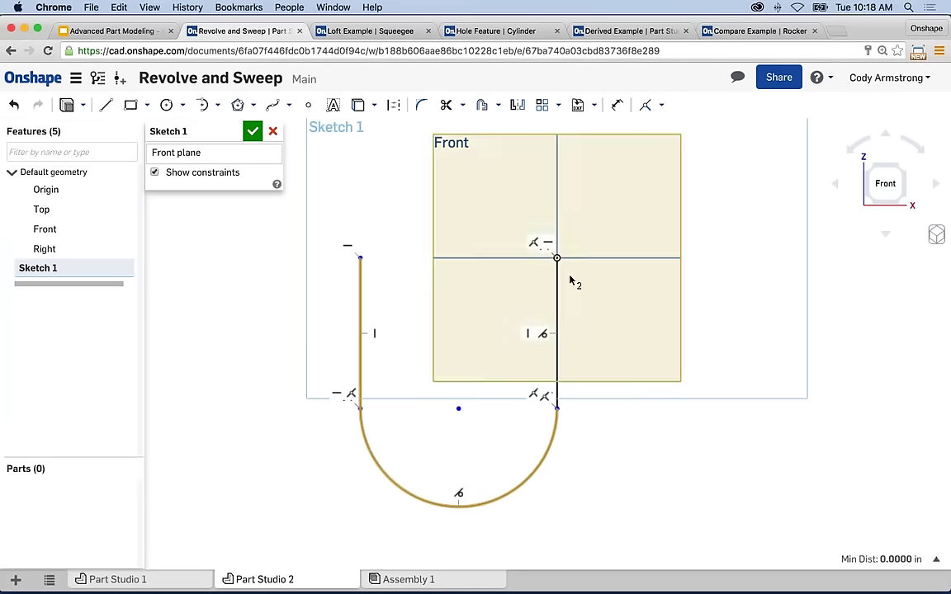
{"action": "left_click", "coordinate": [661, 105]}
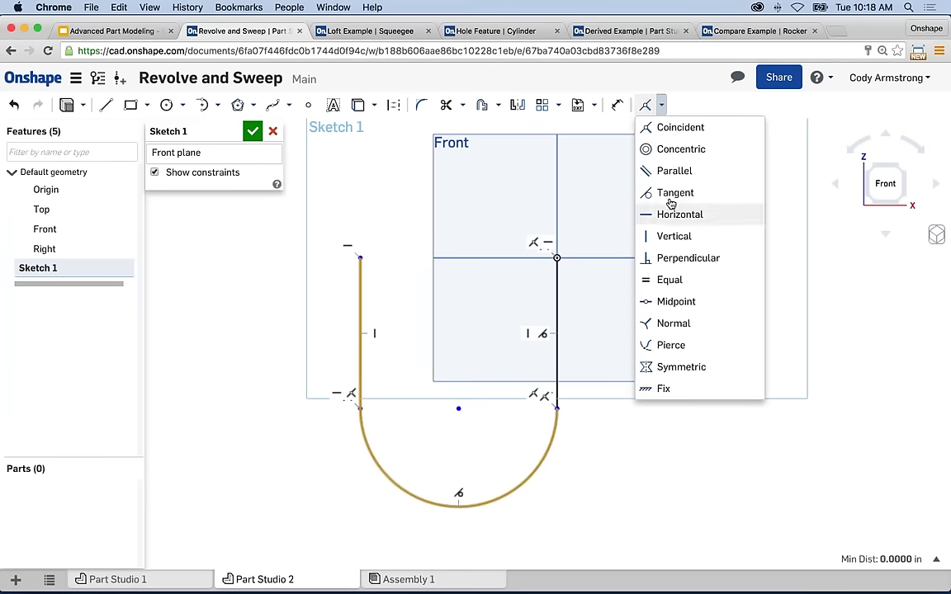
{"action": "left_click", "coordinate": [675, 193]}
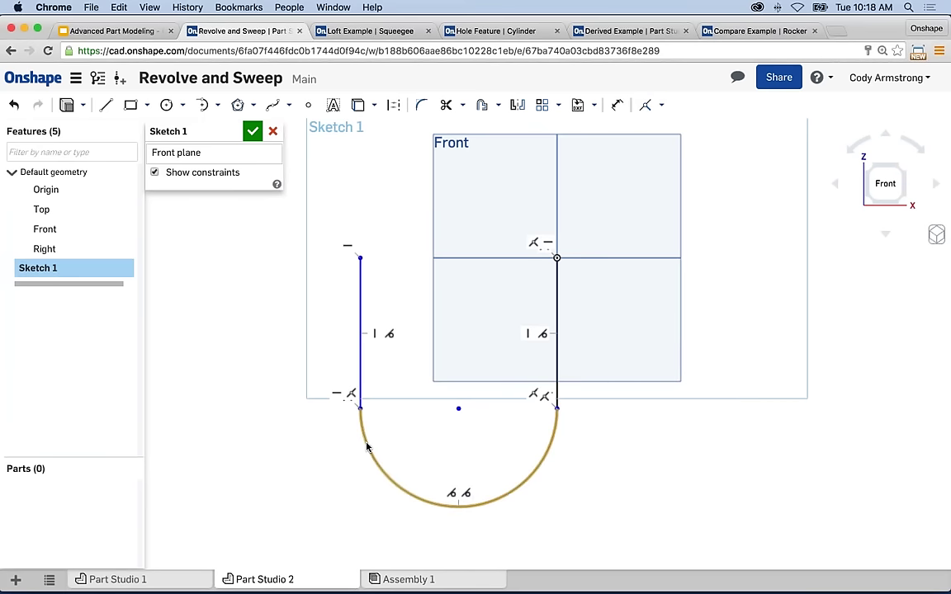
{"action": "left_click", "coordinate": [154, 173]}
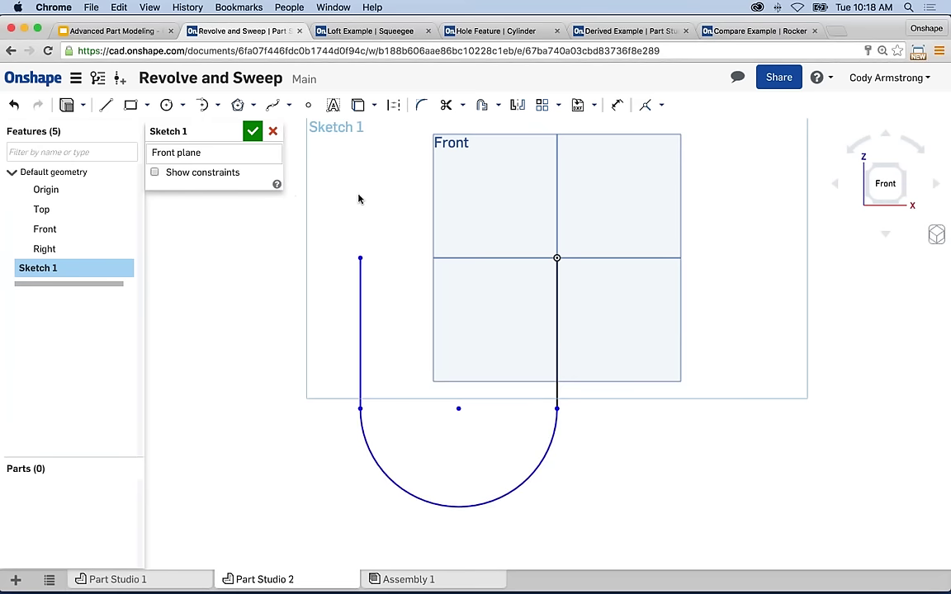
{"action": "key", "text": "u"}
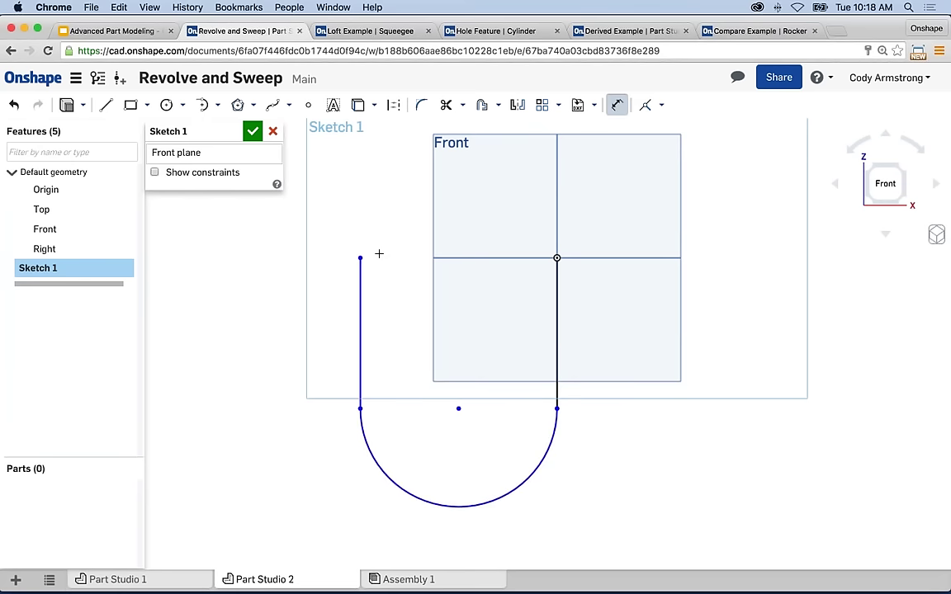
Step: Dimension the left line's top end 1.5 horizontally from the origin
{"action": "left_click", "coordinate": [360, 258]}
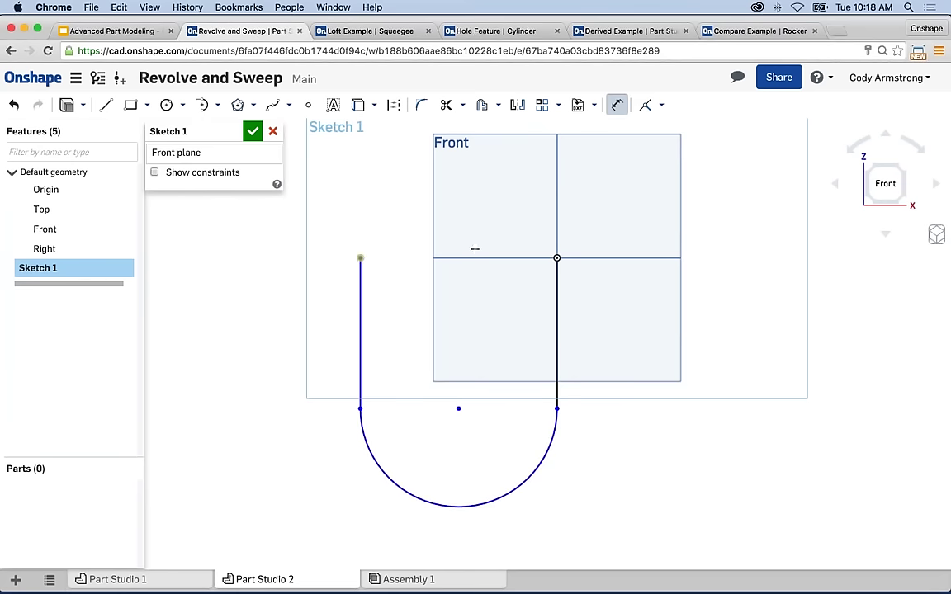
{"action": "left_click", "coordinate": [553, 253]}
{"action": "left_click", "coordinate": [446, 198]}
{"action": "type", "text": "1.5"}
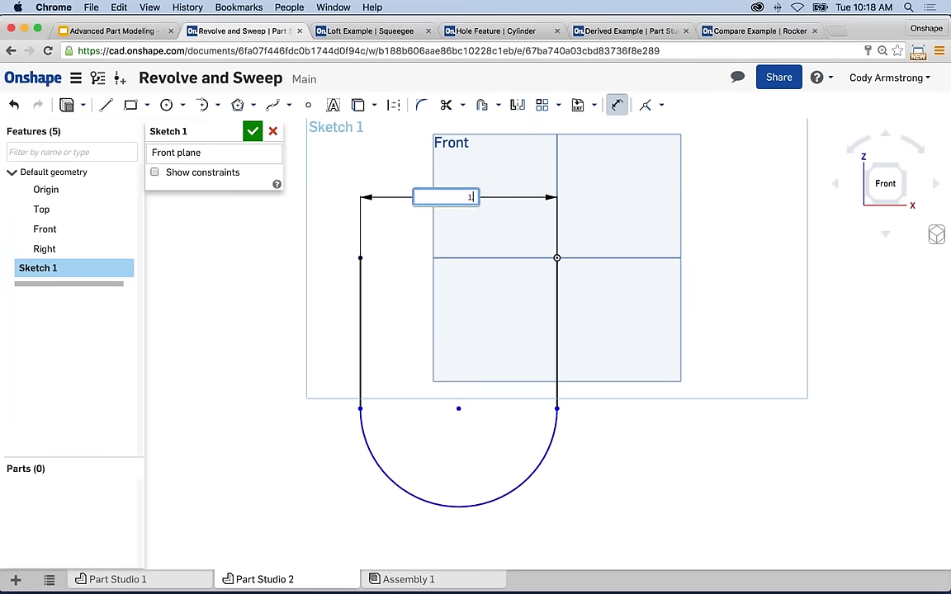
{"action": "key", "text": "Return"}
Step: Add a 1.5 vertical dimension from the arc centre to the top-left endpoint, then fit the view
{"action": "scroll", "coordinate": [493, 295], "scroll_direction": "up", "scroll_amount": 3}
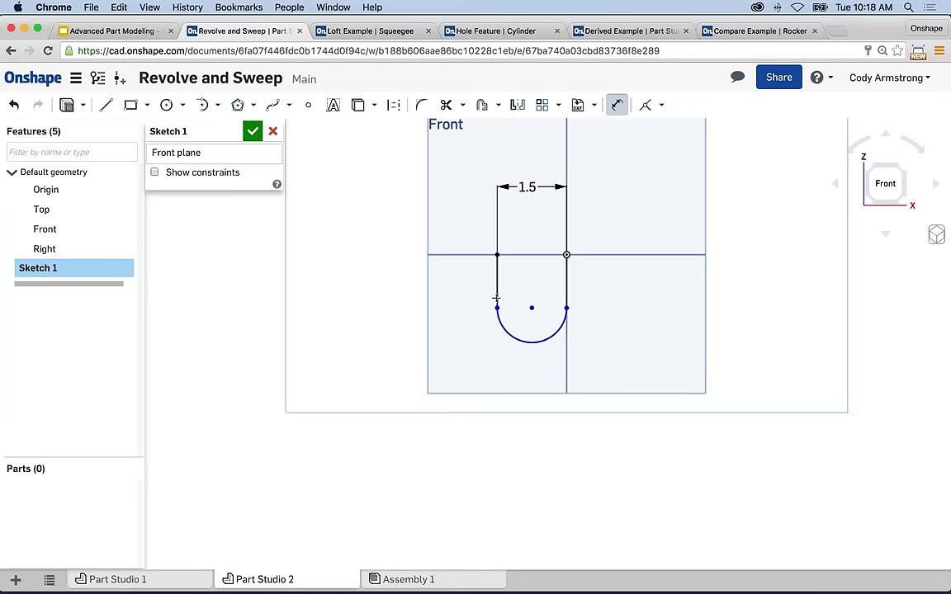
{"action": "left_click", "coordinate": [537, 308]}
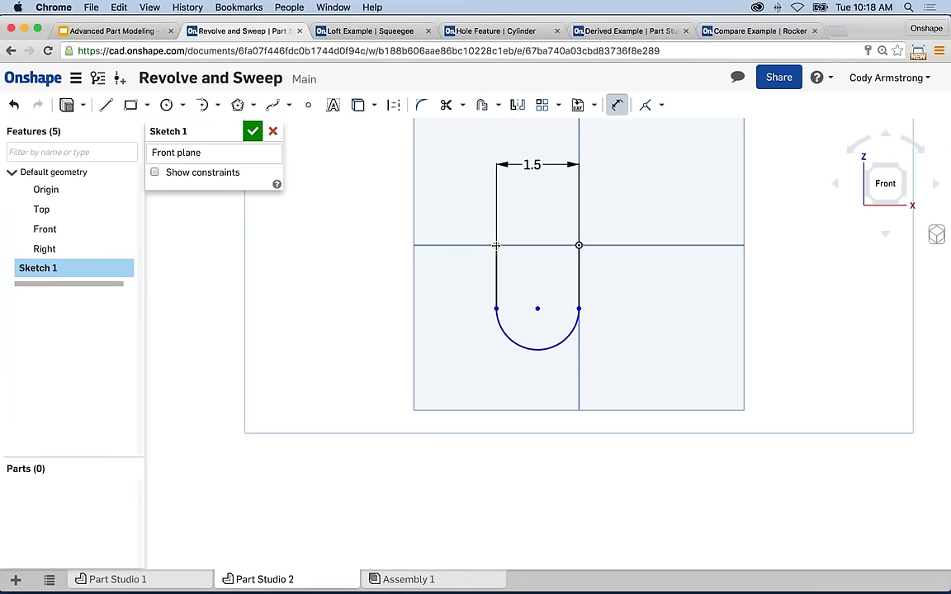
{"action": "left_click", "coordinate": [496, 245]}
{"action": "left_click", "coordinate": [375, 274]}
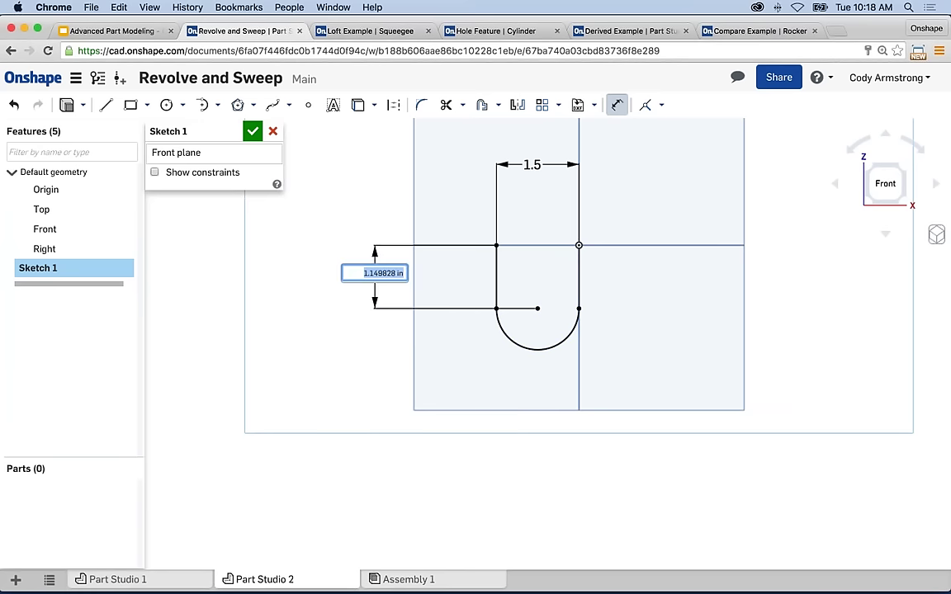
{"action": "type", "text": "1.5"}
{"action": "key", "text": "Return"}
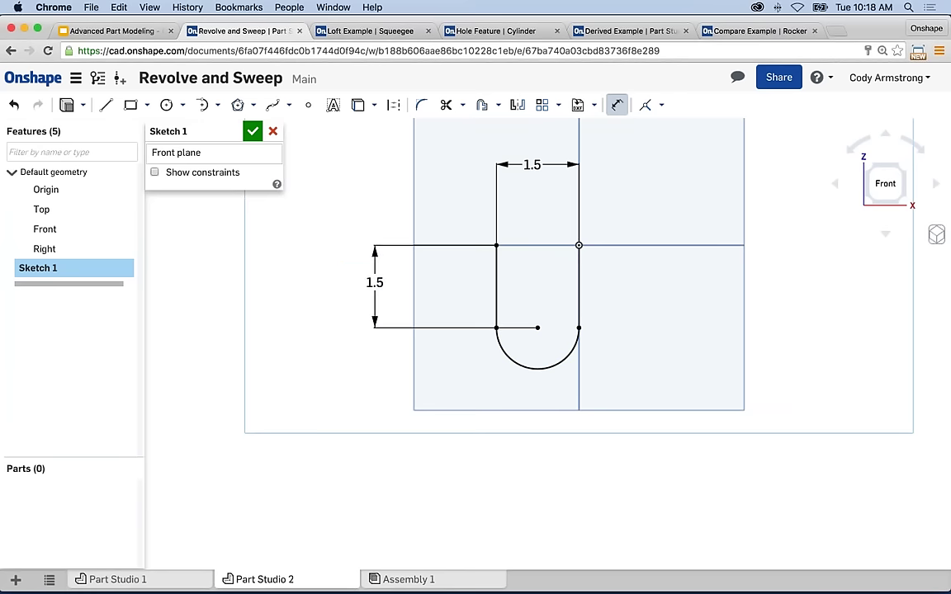
{"action": "key", "text": "Escape"}
{"action": "key", "text": "f"}
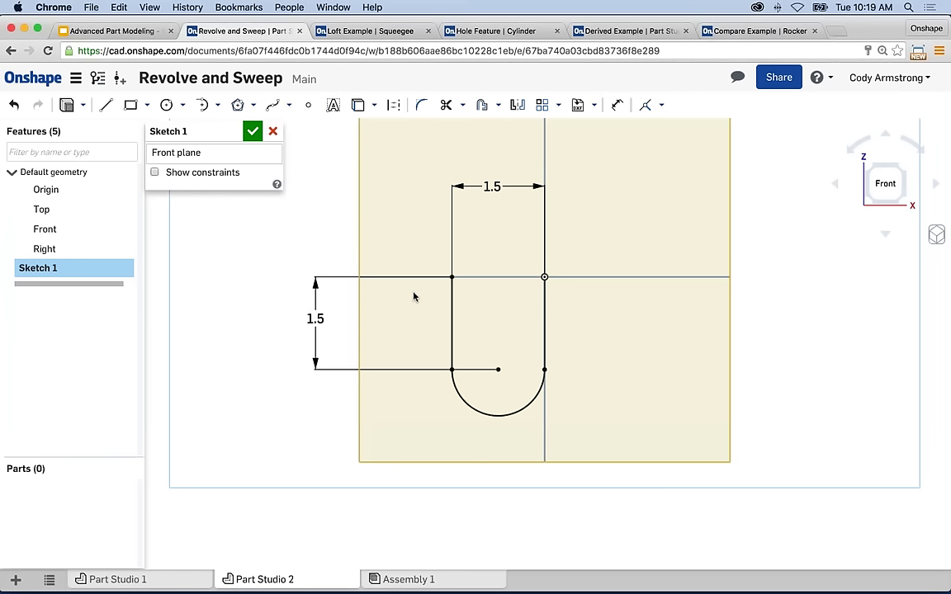
{"action": "key", "text": "l"}
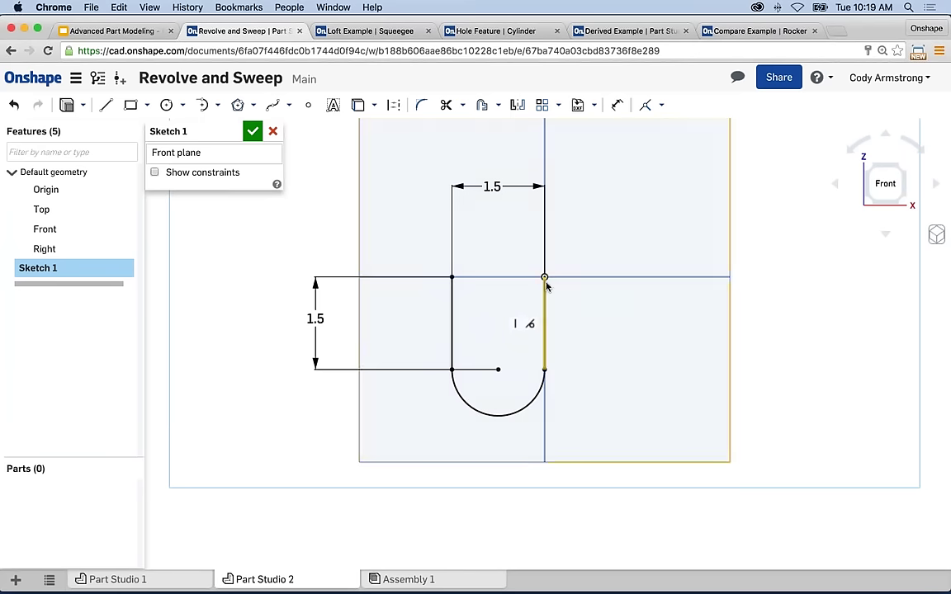
{"action": "left_click", "coordinate": [543, 278]}
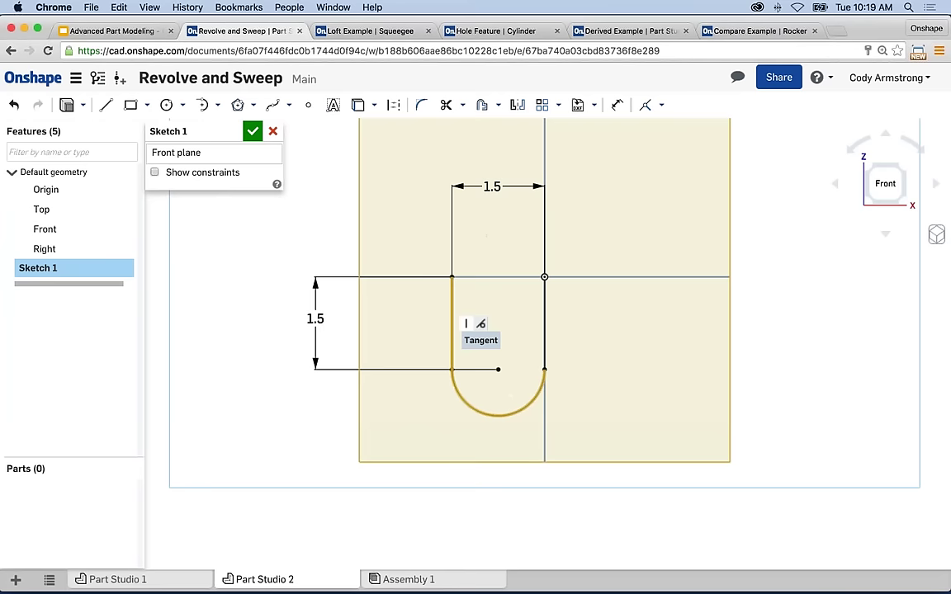
Step: Accept Sketch 1 and orbit around to inspect the U-shaped path in 3D
{"action": "left_click", "coordinate": [253, 132]}
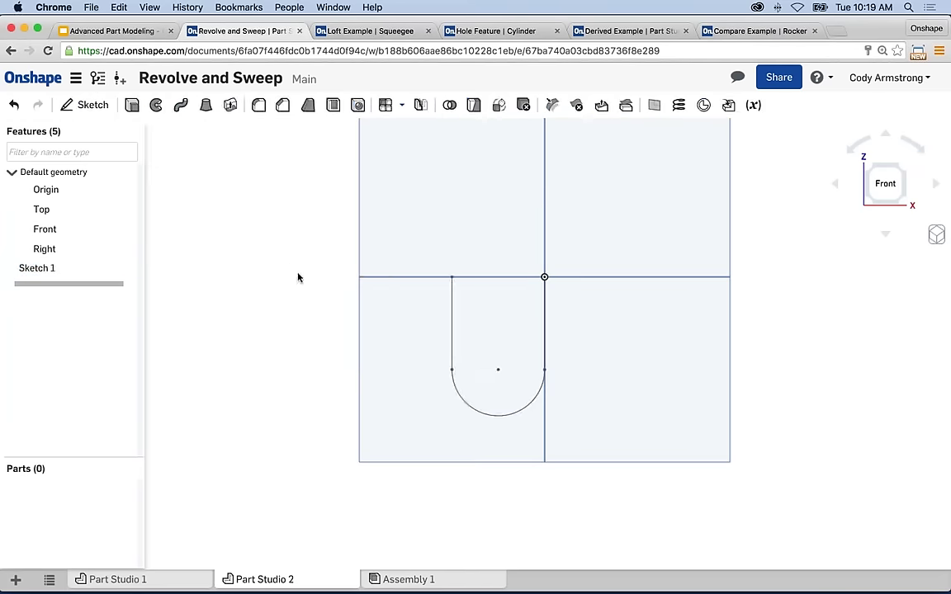
{"action": "mouse_move", "coordinate": [298, 277]}
{"action": "right_mouse_down"}
{"action": "mouse_move", "coordinate": [301, 224]}
{"action": "mouse_move", "coordinate": [271, 212]}
{"action": "mouse_move", "coordinate": [223, 273]}
{"action": "right_mouse_up"}
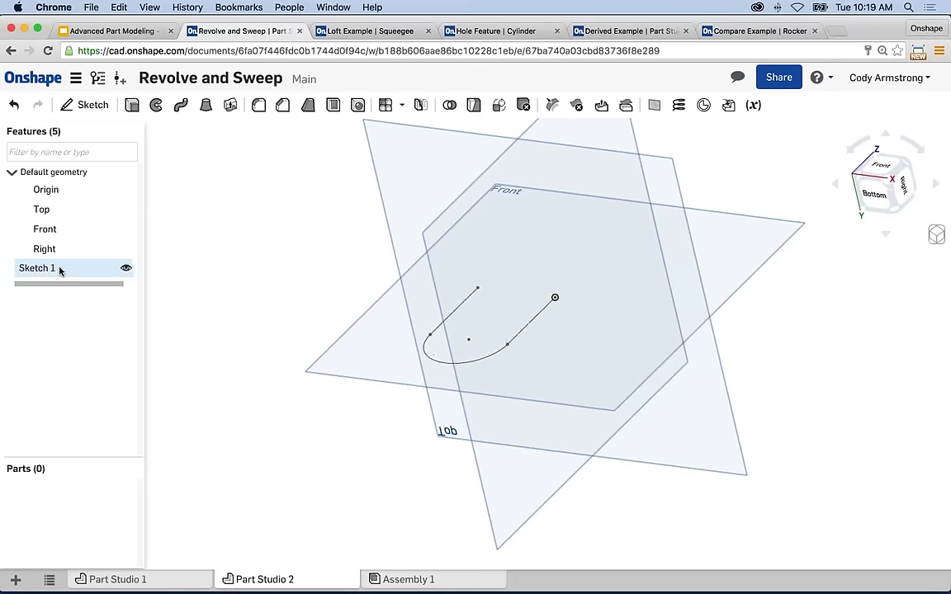
{"action": "mouse_move", "coordinate": [365, 293]}
{"action": "right_mouse_down"}
{"action": "mouse_move", "coordinate": [420, 352]}
{"action": "mouse_move", "coordinate": [439, 333]}
{"action": "right_mouse_up"}
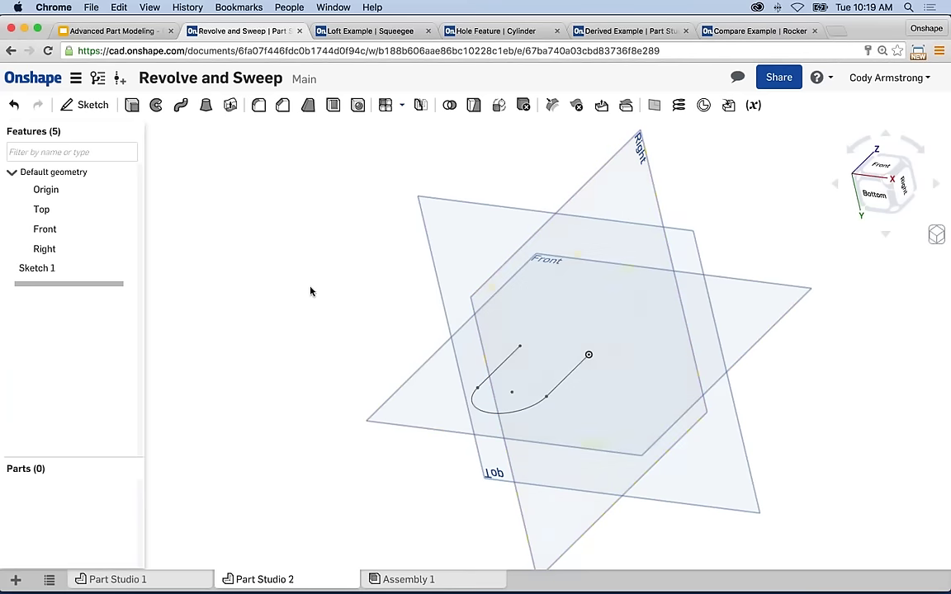
{"action": "key", "text": "shift+1"}
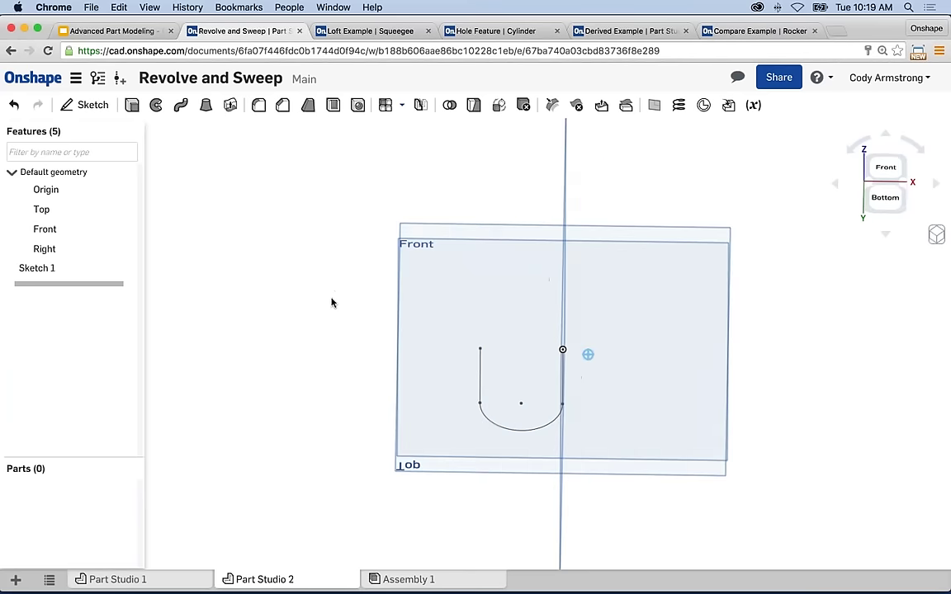
{"action": "key", "text": "Left"}
{"action": "key", "text": "Left"}
{"action": "key", "text": "Down"}
{"action": "key", "text": "Down"}
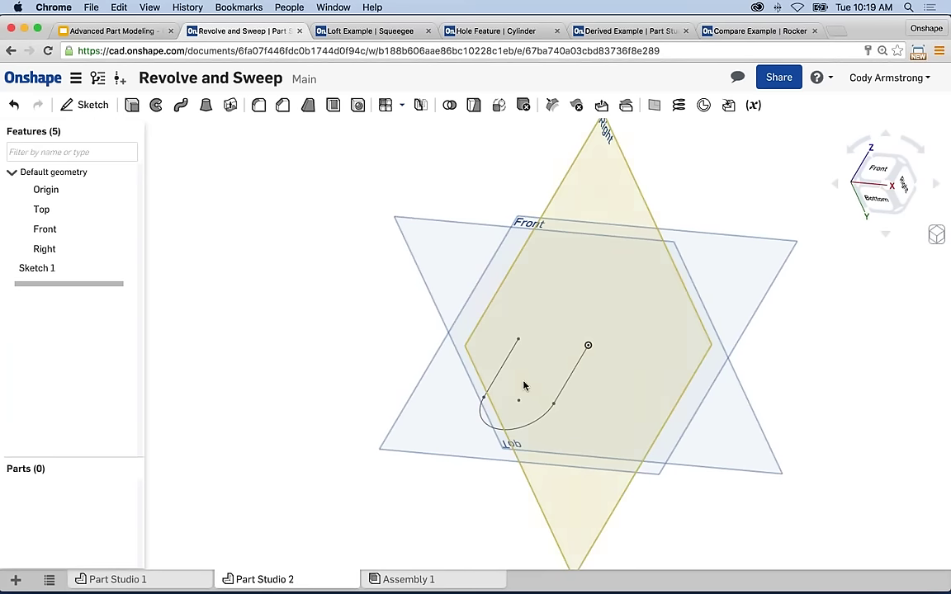
{"action": "scroll", "coordinate": [597, 357], "scroll_direction": "up", "scroll_amount": 1}
{"action": "scroll", "coordinate": [596, 357], "scroll_direction": "up", "scroll_amount": 1}
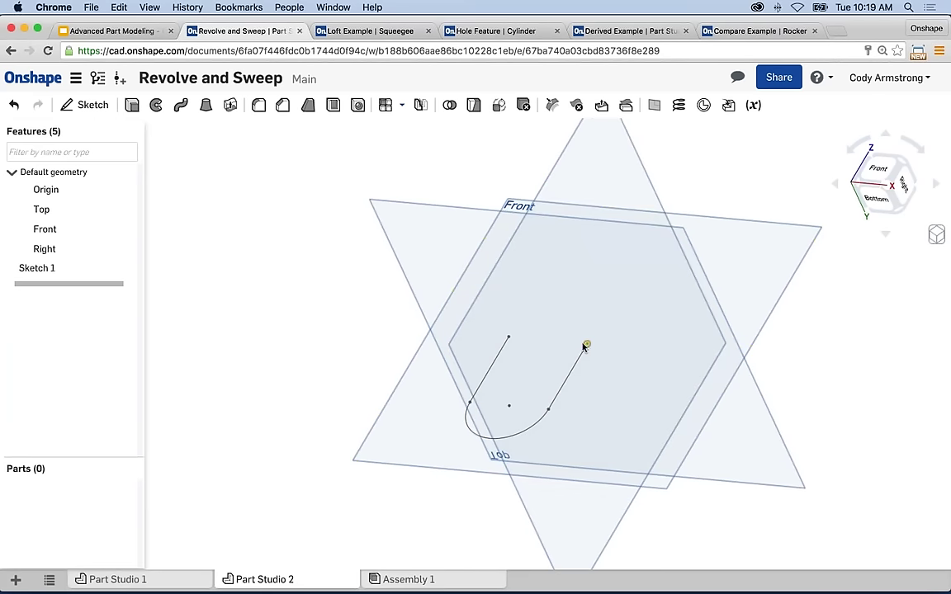
{"action": "mouse_move", "coordinate": [583, 344]}
{"action": "right_mouse_down"}
{"action": "mouse_move", "coordinate": [375, 306]}
{"action": "mouse_move", "coordinate": [394, 272]}
{"action": "mouse_move", "coordinate": [436, 272]}
{"action": "mouse_move", "coordinate": [413, 289]}
{"action": "mouse_move", "coordinate": [421, 254]}
{"action": "mouse_move", "coordinate": [421, 313]}
{"action": "mouse_move", "coordinate": [424, 251]}
{"action": "right_mouse_up"}
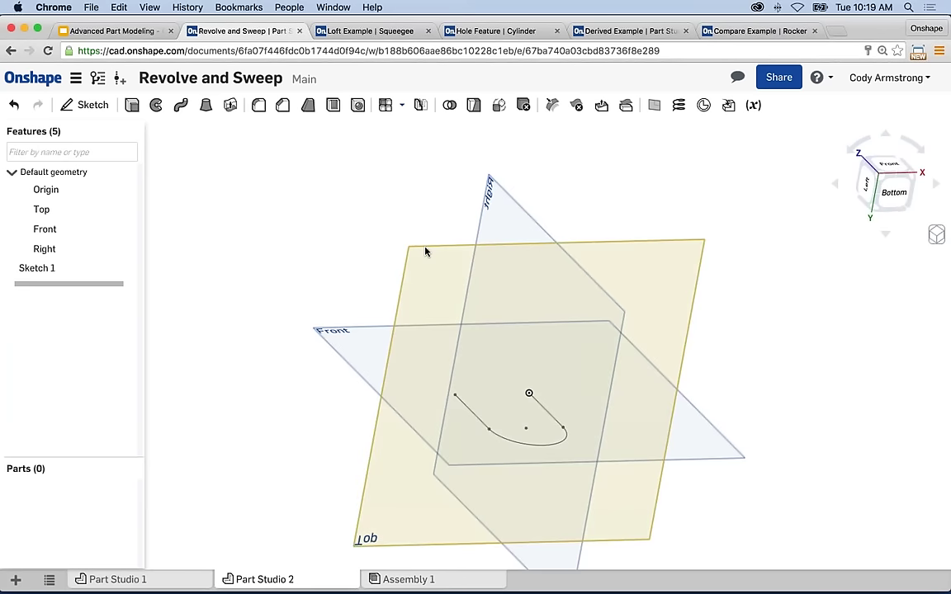
Step: Hide the default planes and tilt the view so the profile stands upright
{"action": "key", "text": "p"}
{"action": "middle_click_drag", "start_coordinate": [506, 338], "coordinate": [521, 286]}
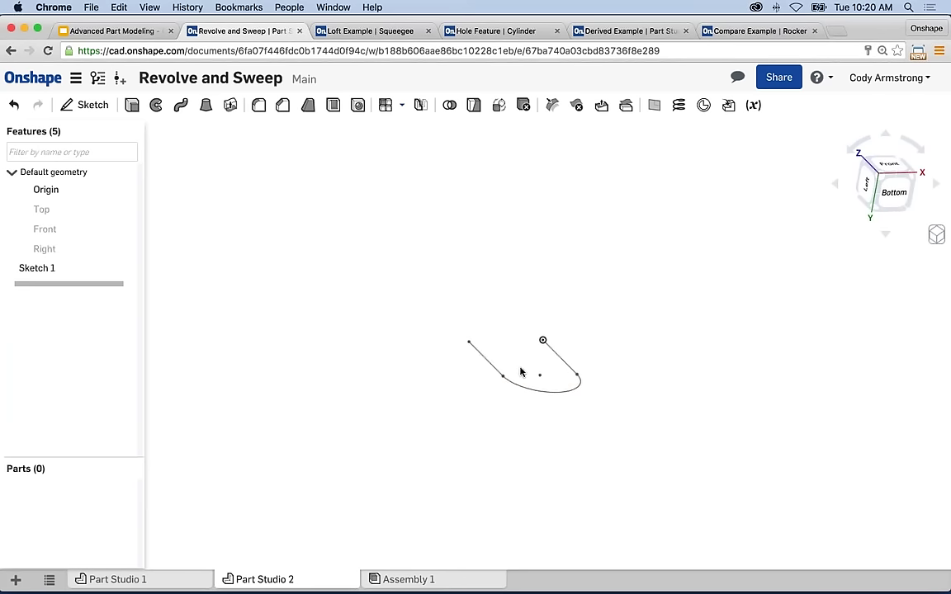
{"action": "scroll", "coordinate": [520, 372], "scroll_direction": "down", "scroll_amount": 5}
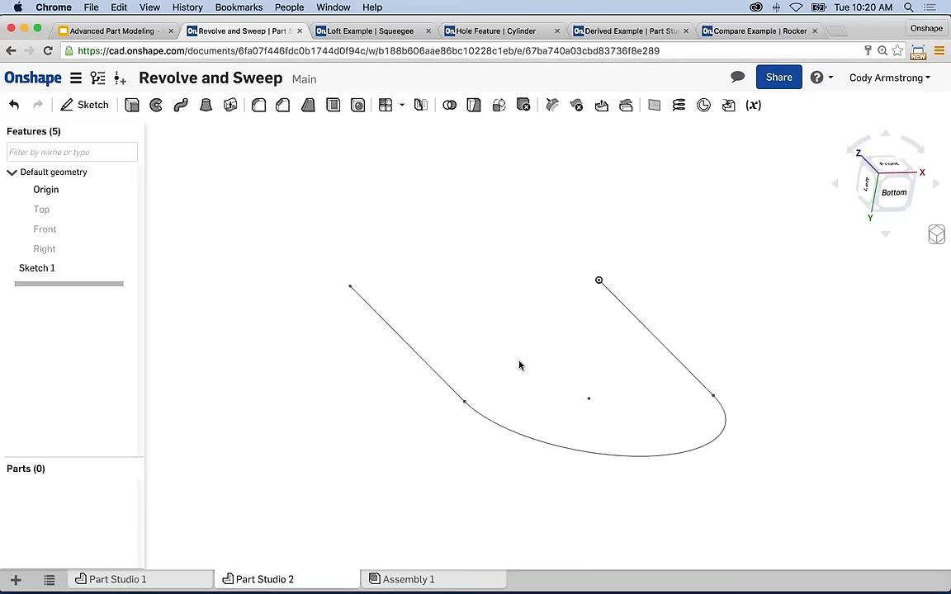
{"action": "mouse_move", "coordinate": [449, 314]}
{"action": "right_mouse_down"}
{"action": "mouse_move", "coordinate": [450, 333]}
{"action": "mouse_move", "coordinate": [463, 290]}
{"action": "mouse_move", "coordinate": [550, 186]}
{"action": "right_mouse_up"}
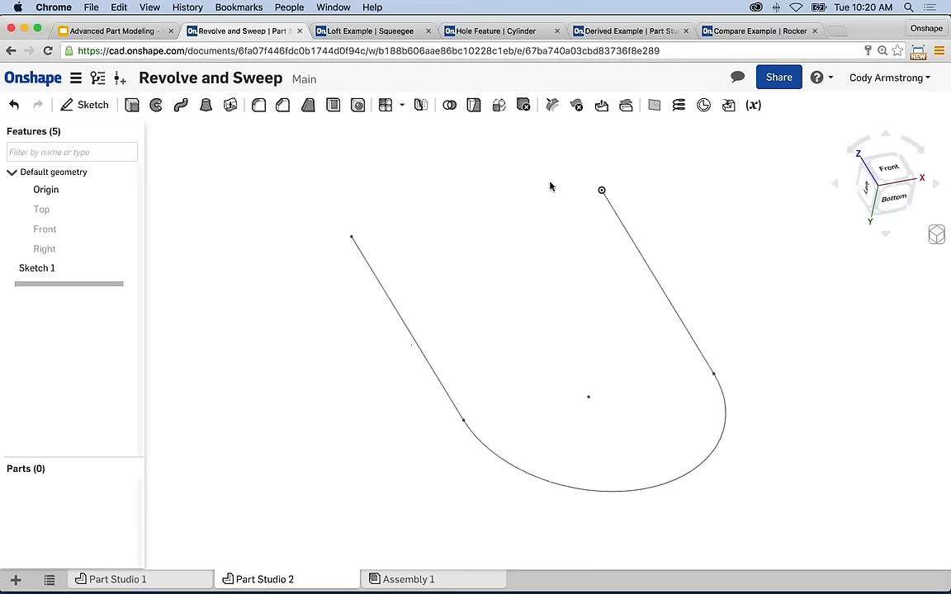
{"action": "left_click", "coordinate": [653, 105]}
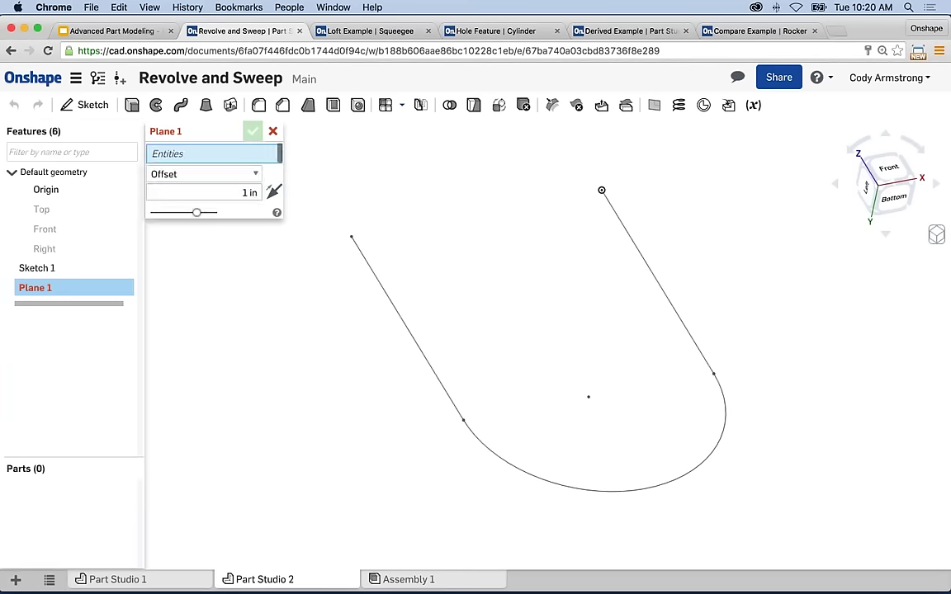
{"action": "left_click", "coordinate": [198, 174]}
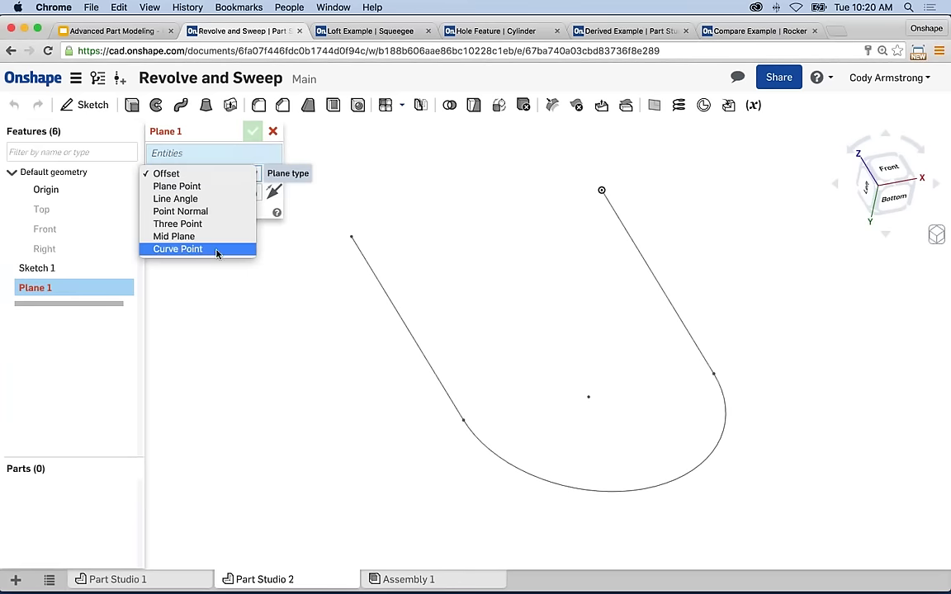
{"action": "left_click", "coordinate": [189, 249]}
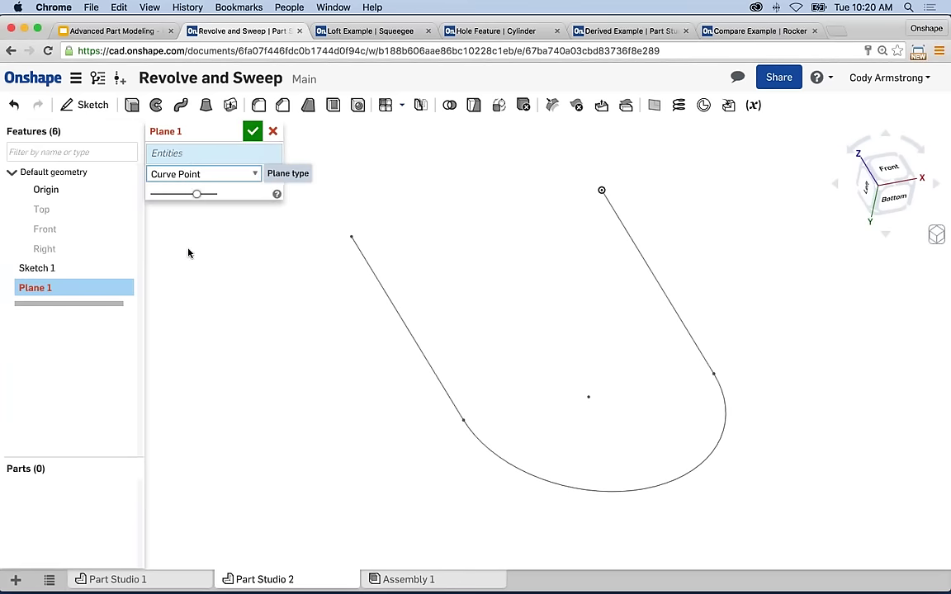
{"action": "left_click", "coordinate": [363, 258]}
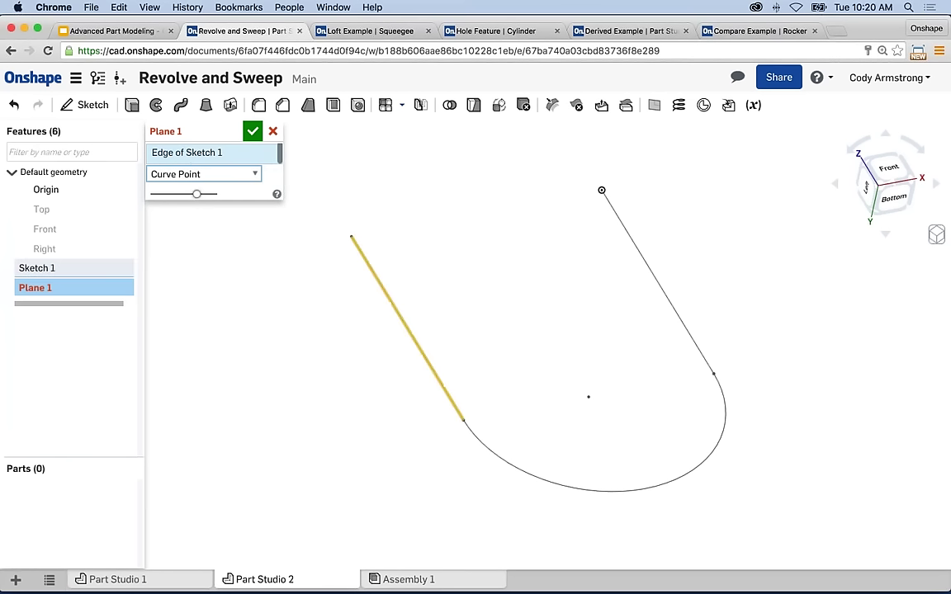
{"action": "left_click", "coordinate": [351, 238]}
{"action": "scroll", "coordinate": [421, 294], "scroll_direction": "down", "scroll_amount": 5}
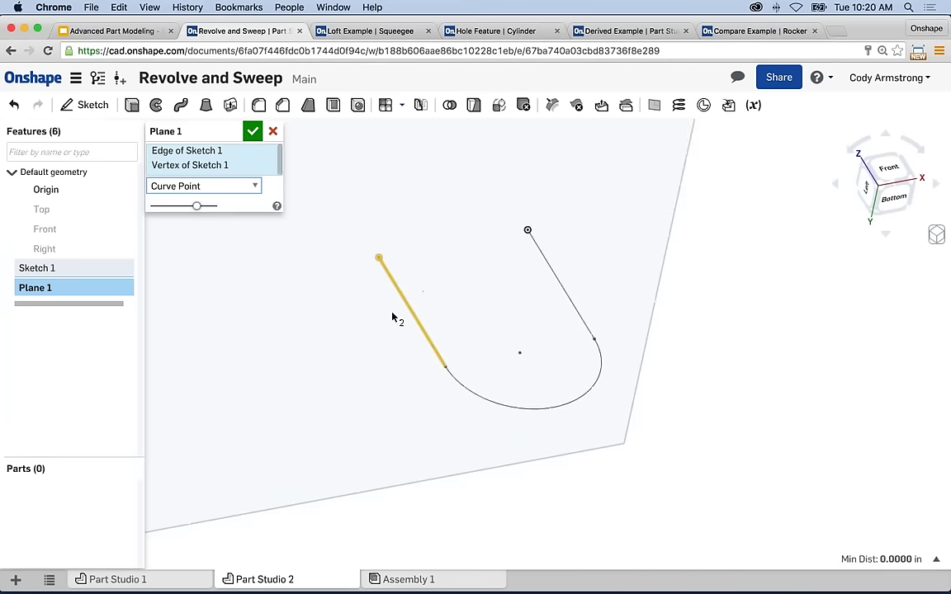
{"action": "mouse_move", "coordinate": [400, 335]}
{"action": "right_mouse_down"}
{"action": "mouse_move", "coordinate": [356, 324]}
{"action": "mouse_move", "coordinate": [409, 331]}
{"action": "mouse_move", "coordinate": [377, 332]}
{"action": "right_mouse_up"}
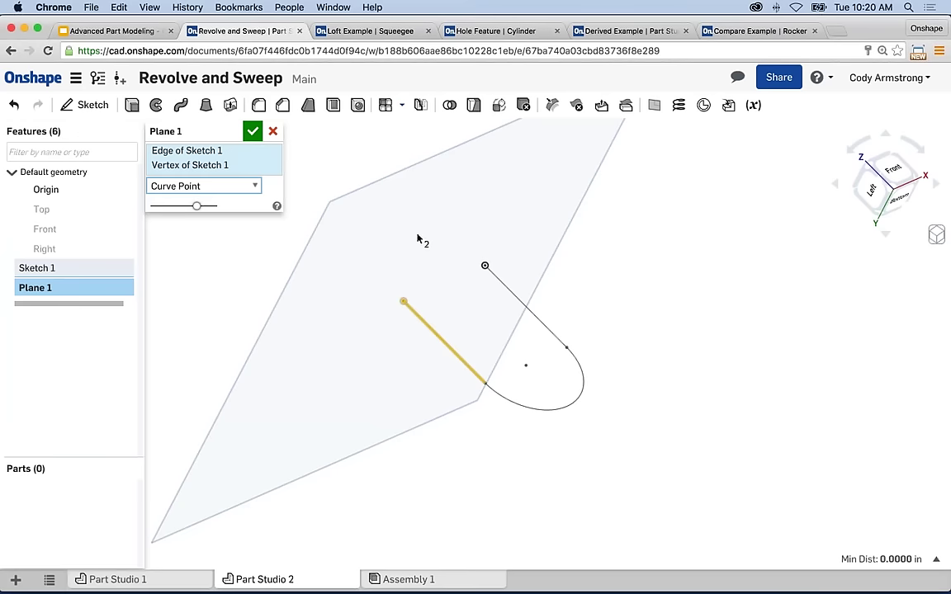
{"action": "key", "text": "Escape"}
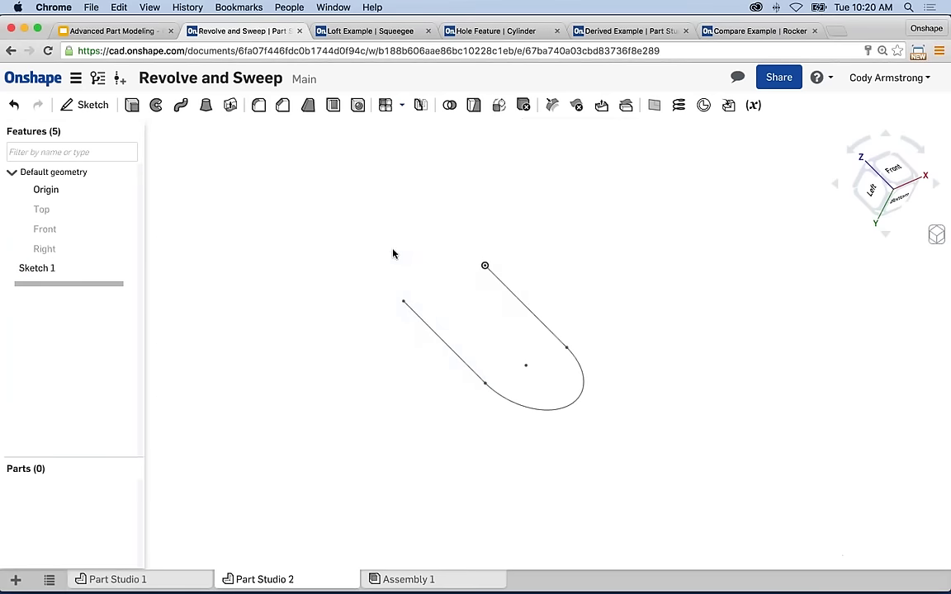
Step: Show the planes again and start Sketch 2 on the Top plane, viewed normal to it
{"action": "key", "text": "p"}
{"action": "mouse_move", "coordinate": [535, 363]}
{"action": "right_mouse_down"}
{"action": "mouse_move", "coordinate": [562, 357]}
{"action": "mouse_move", "coordinate": [569, 335]}
{"action": "mouse_move", "coordinate": [615, 309]}
{"action": "right_mouse_up"}
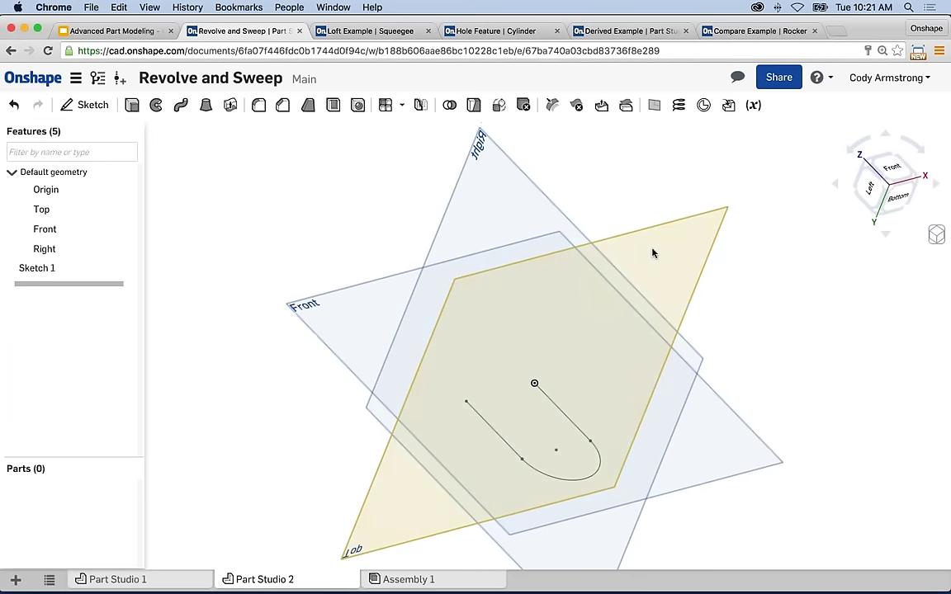
{"action": "left_click", "coordinate": [652, 253]}
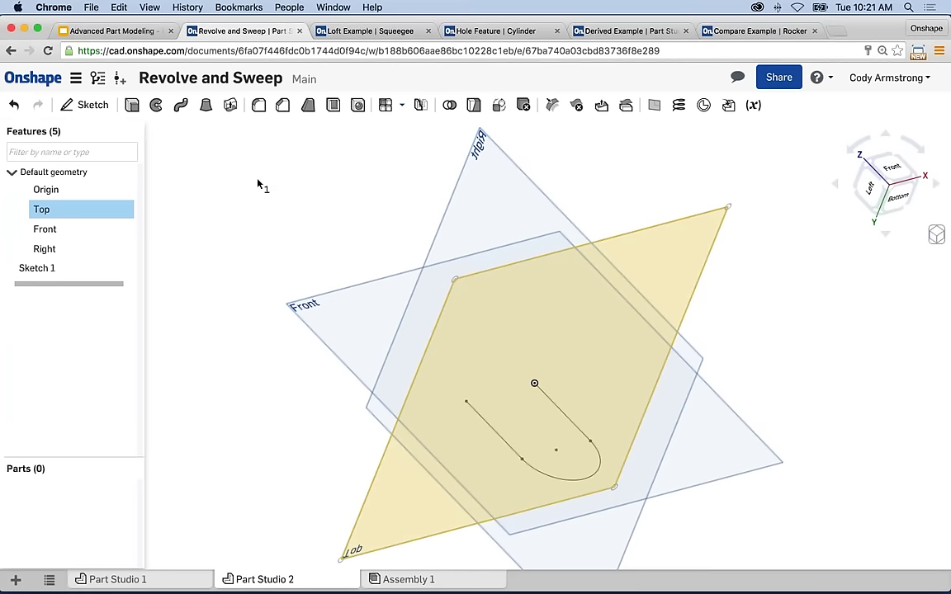
{"action": "left_click", "coordinate": [89, 103]}
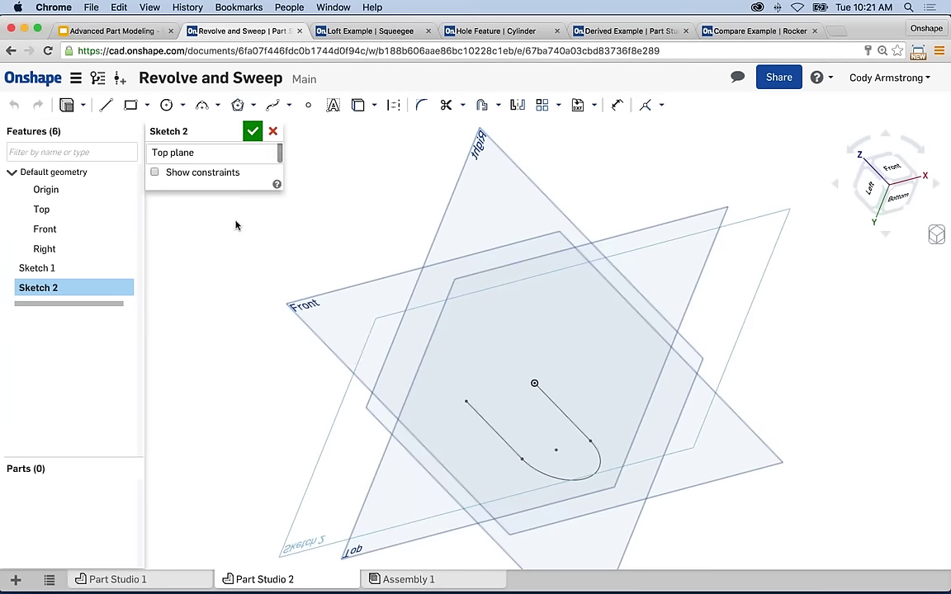
{"action": "right_click", "coordinate": [235, 225]}
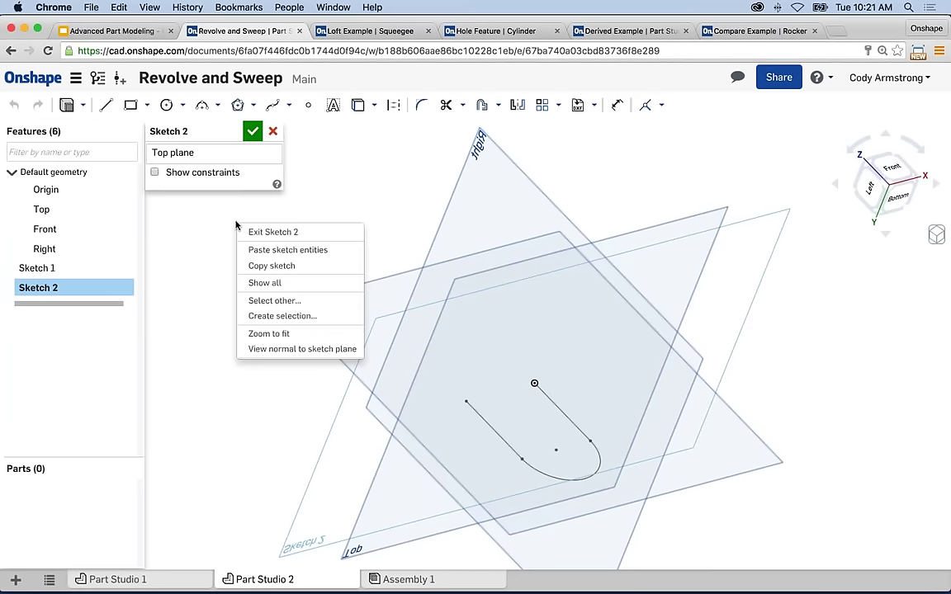
{"action": "left_click", "coordinate": [281, 349]}
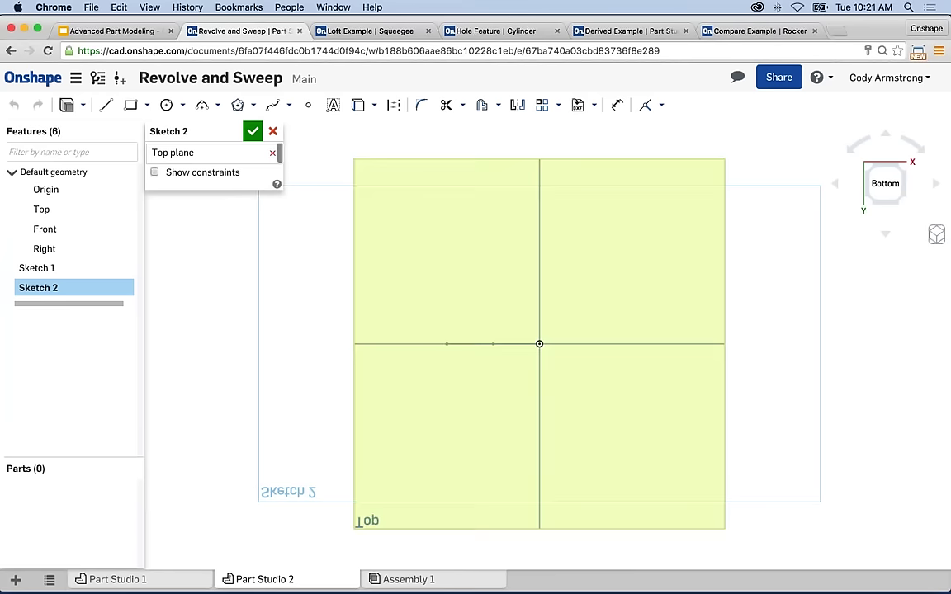
Step: Draw a small circle beside the origin and dimension its diameter to 0.5
{"action": "left_click", "coordinate": [166, 105]}
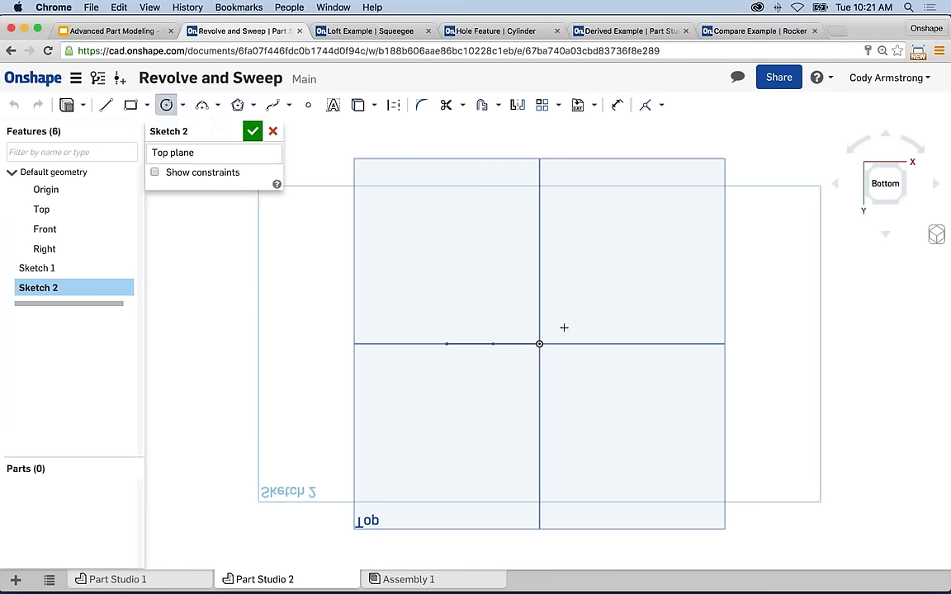
{"action": "left_click_drag", "start_coordinate": [565, 325], "coordinate": [563, 337]}
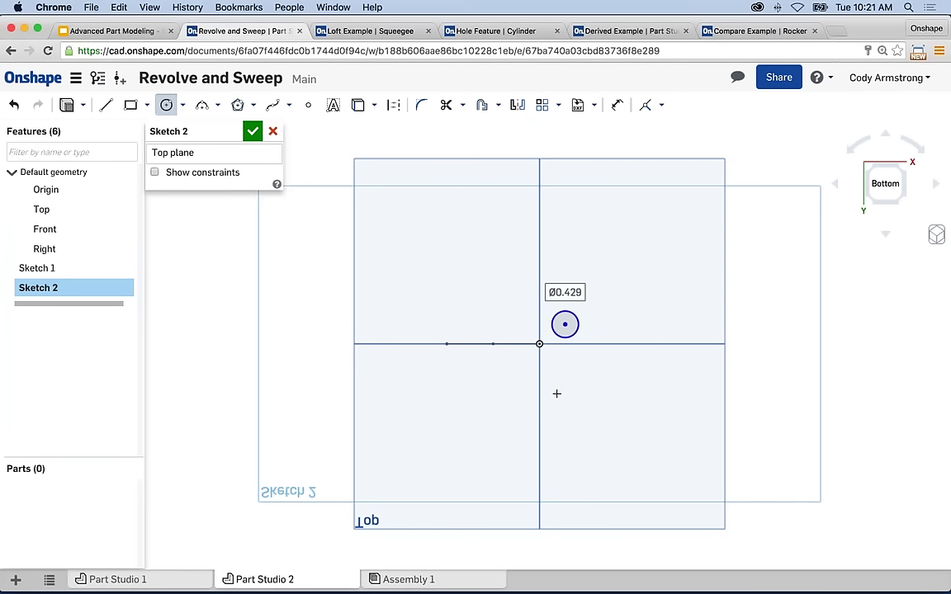
{"action": "key", "text": "d"}
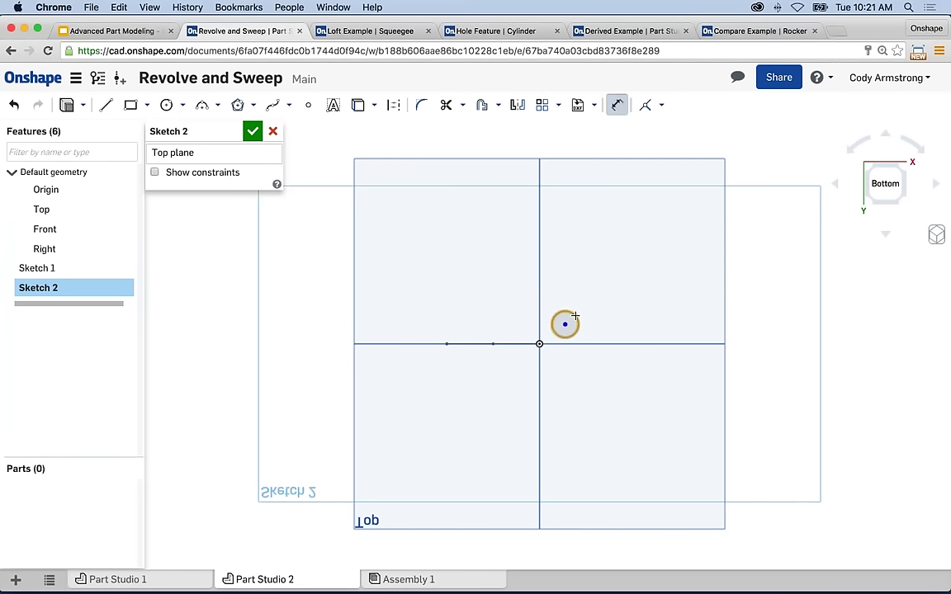
{"action": "left_click", "coordinate": [565, 324]}
{"action": "left_click", "coordinate": [625, 252]}
{"action": "type", "text": "0.5"}
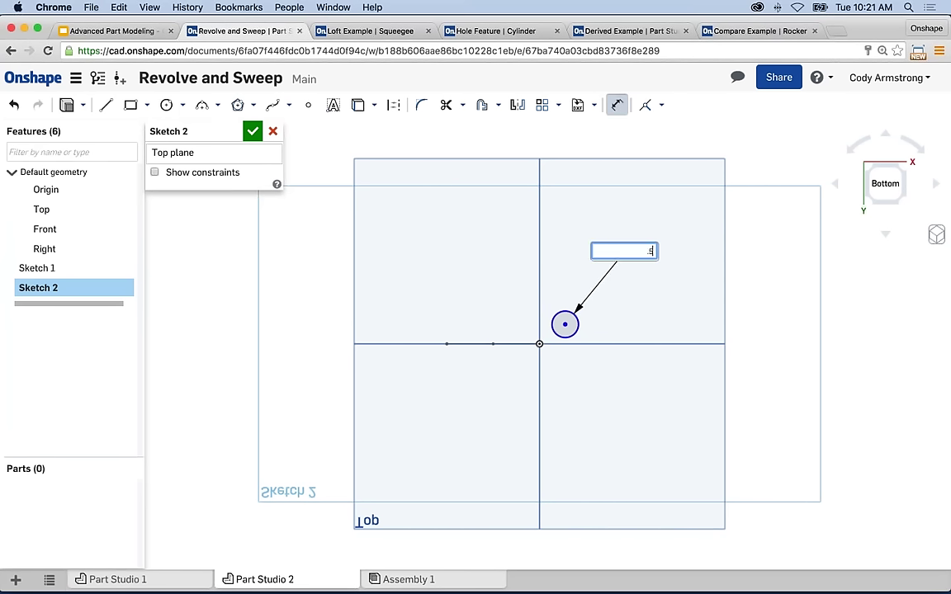
{"action": "key", "text": "Return"}
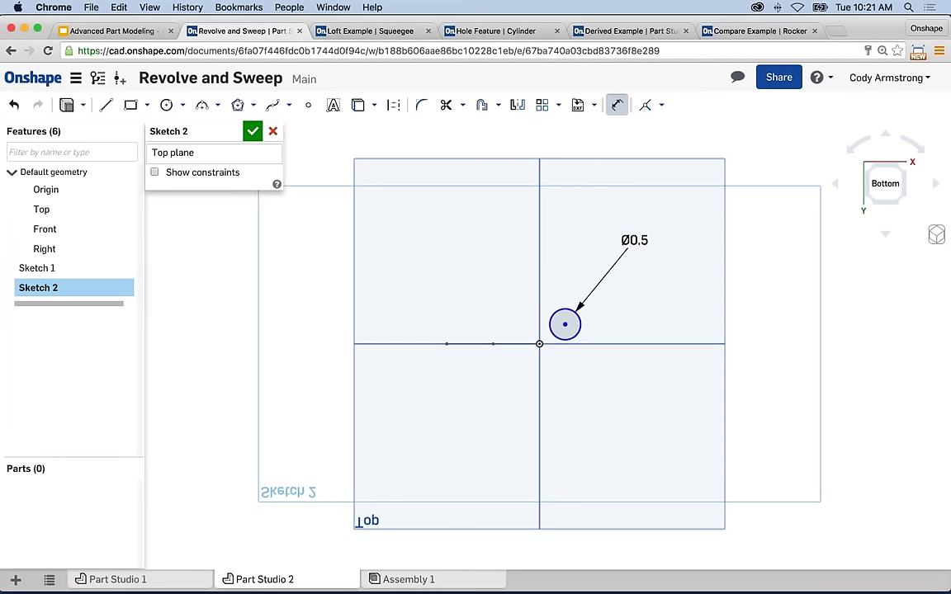
Step: Change the circle's diameter to 0.375 and switch to an isometric view
{"action": "double_click", "coordinate": [633, 240]}
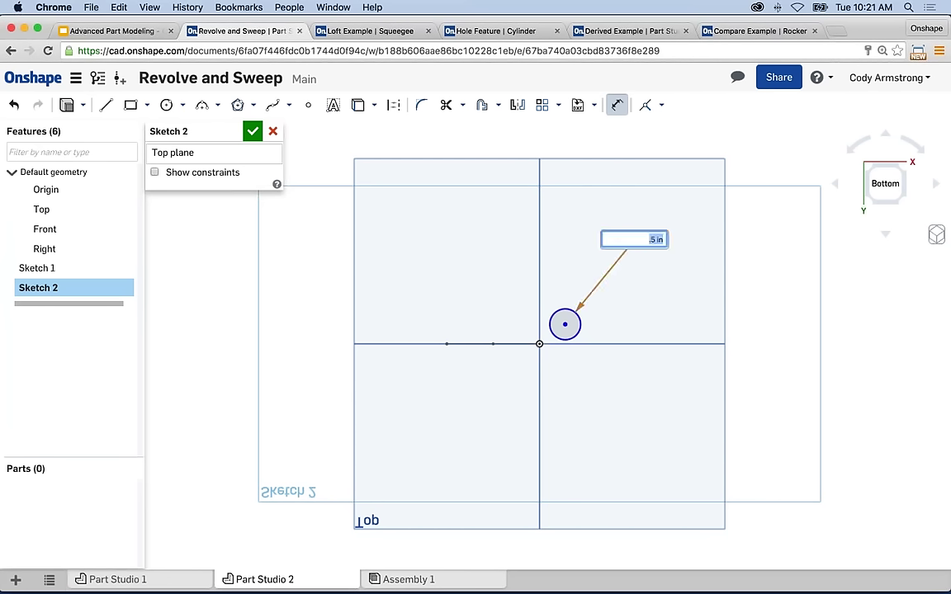
{"action": "type", "text": ".375"}
{"action": "key", "text": "Return"}
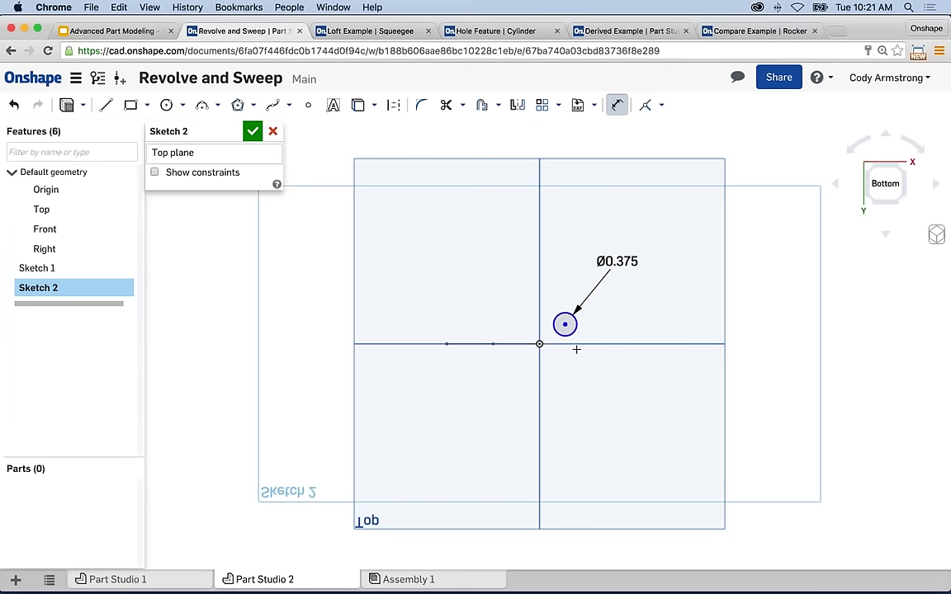
{"action": "key", "text": "shift+7"}
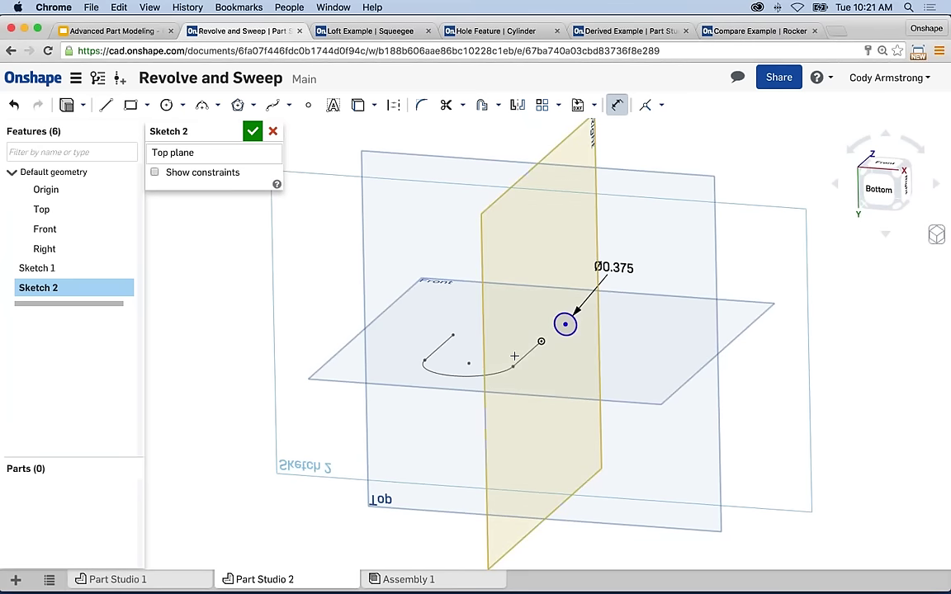
Step: Apply a Pierce constraint between the circle centre and the path's short straight leg
{"action": "key", "text": "Escape"}
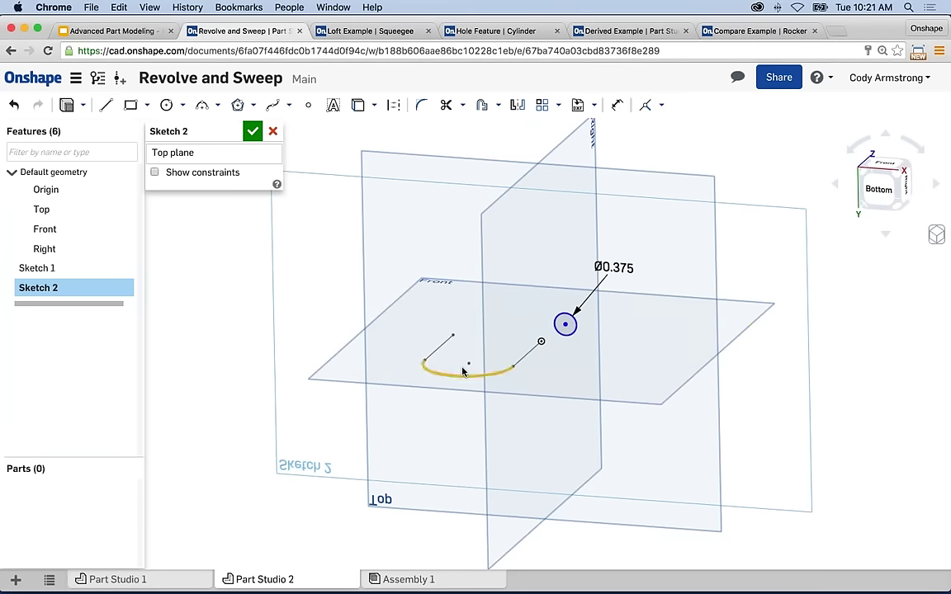
{"action": "left_click", "coordinate": [535, 352]}
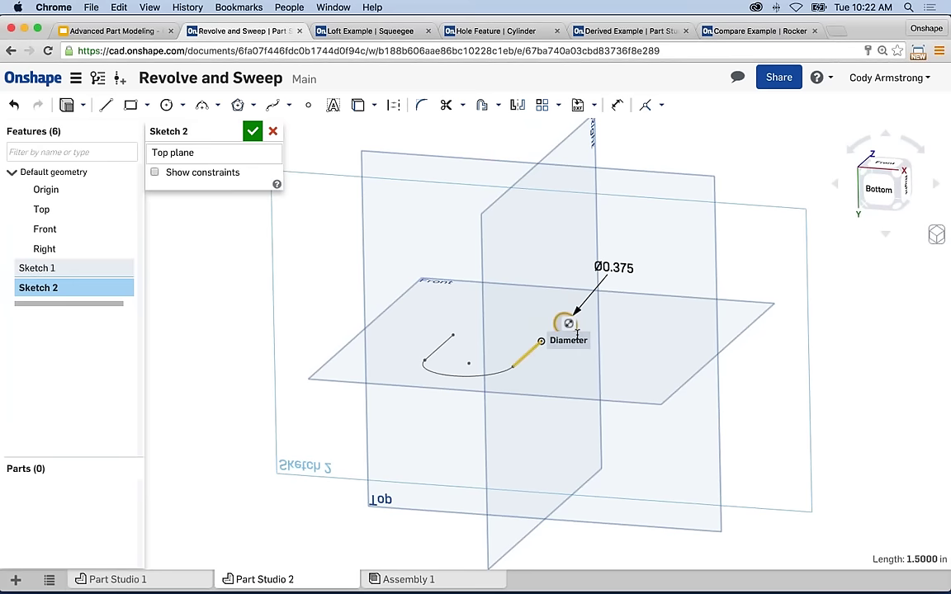
{"action": "scroll", "coordinate": [601, 339], "scroll_direction": "up", "scroll_amount": 5}
{"action": "left_click", "coordinate": [481, 298]}
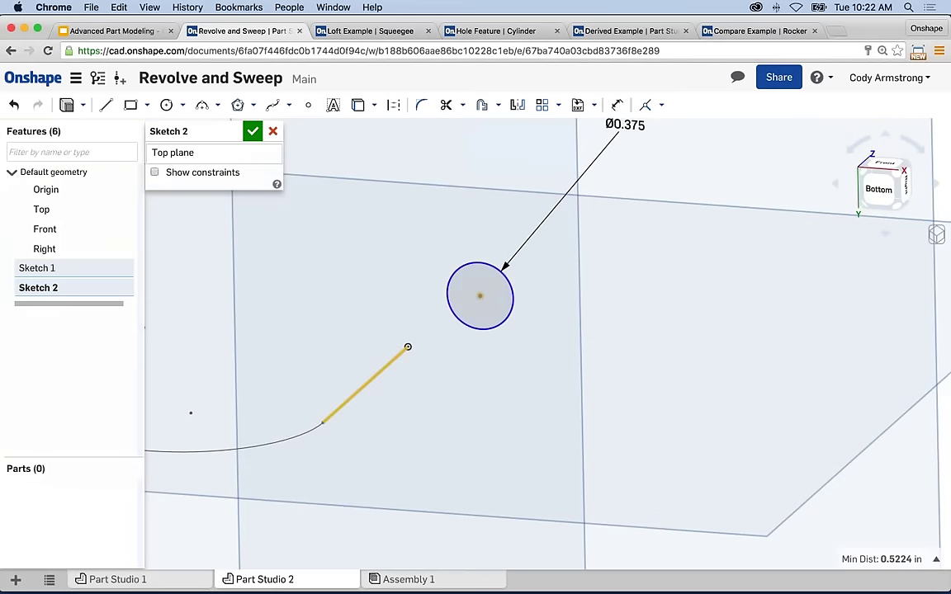
{"action": "scroll", "coordinate": [483, 301], "scroll_direction": "down", "scroll_amount": 2}
{"action": "left_click", "coordinate": [660, 108]}
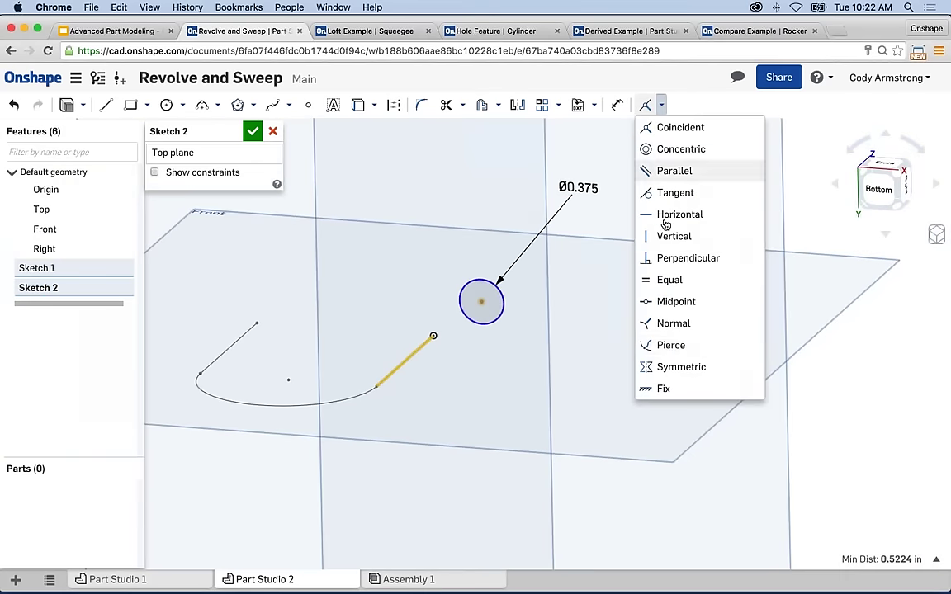
{"action": "left_click", "coordinate": [670, 342]}
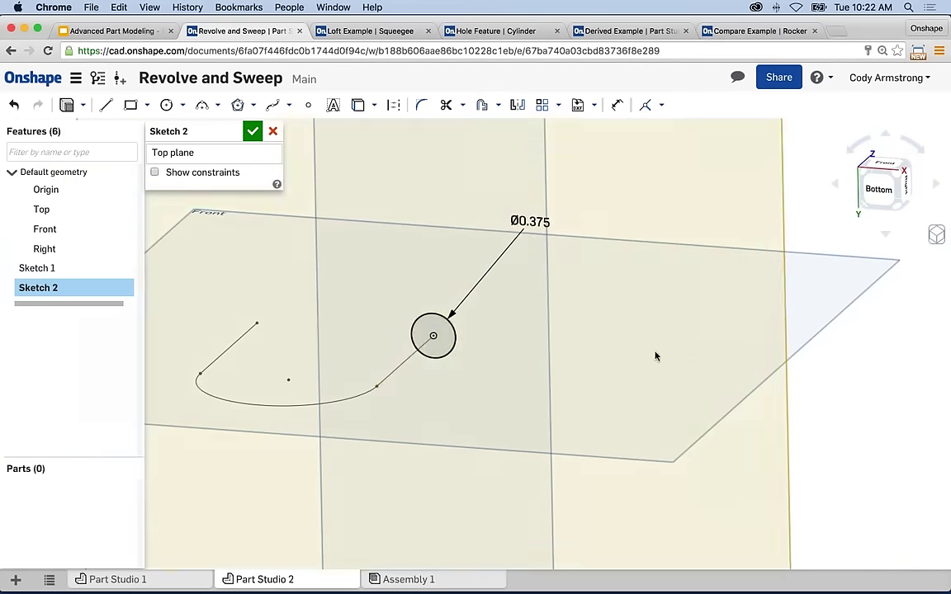
Step: Attach the path endpoint to the circle centre and finish Sketch 2
{"action": "scroll", "coordinate": [628, 377], "scroll_direction": "down", "scroll_amount": 3}
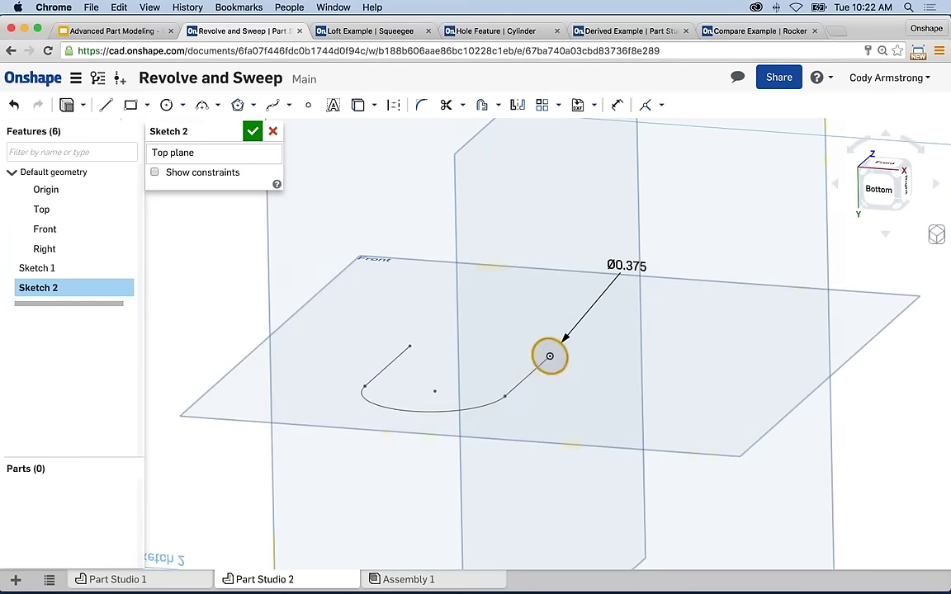
{"action": "scroll", "coordinate": [548, 357], "scroll_direction": "up", "scroll_amount": 2}
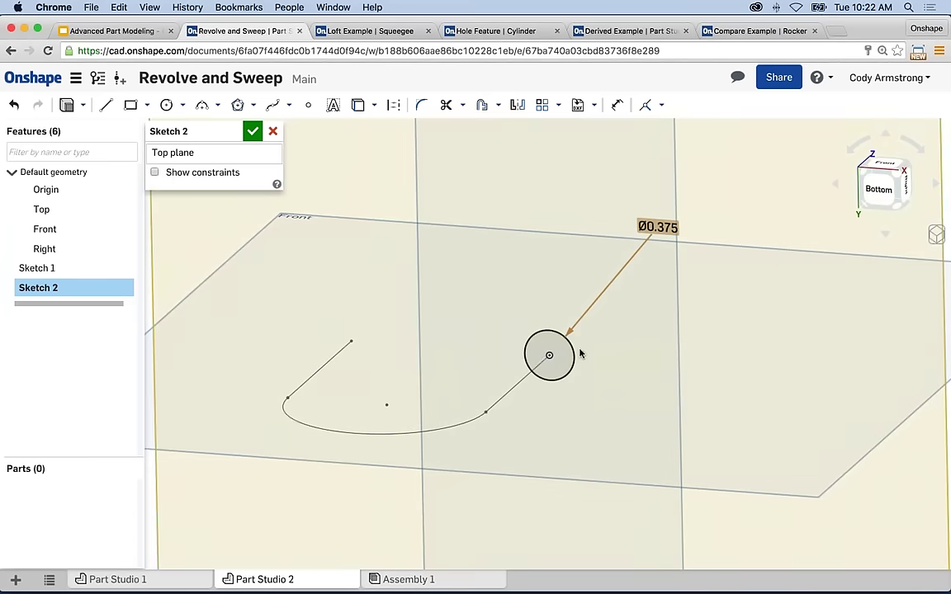
{"action": "left_click", "coordinate": [537, 375]}
{"action": "scroll", "coordinate": [531, 407], "scroll_direction": "down", "scroll_amount": 5}
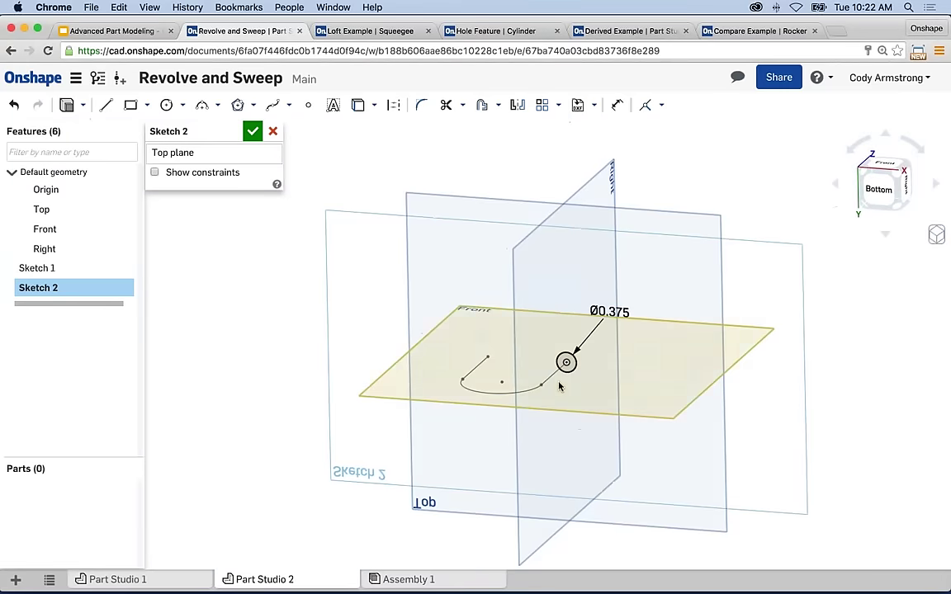
{"action": "left_click", "coordinate": [253, 134]}
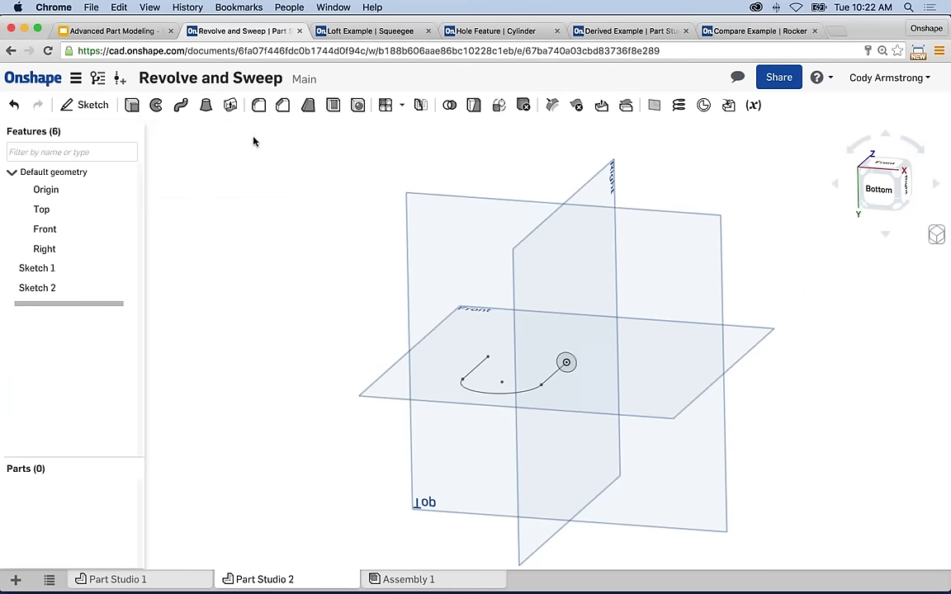
Step: Start a sweep with the circle face as profile, trying the leg and arc edges as path
{"action": "left_click", "coordinate": [179, 108]}
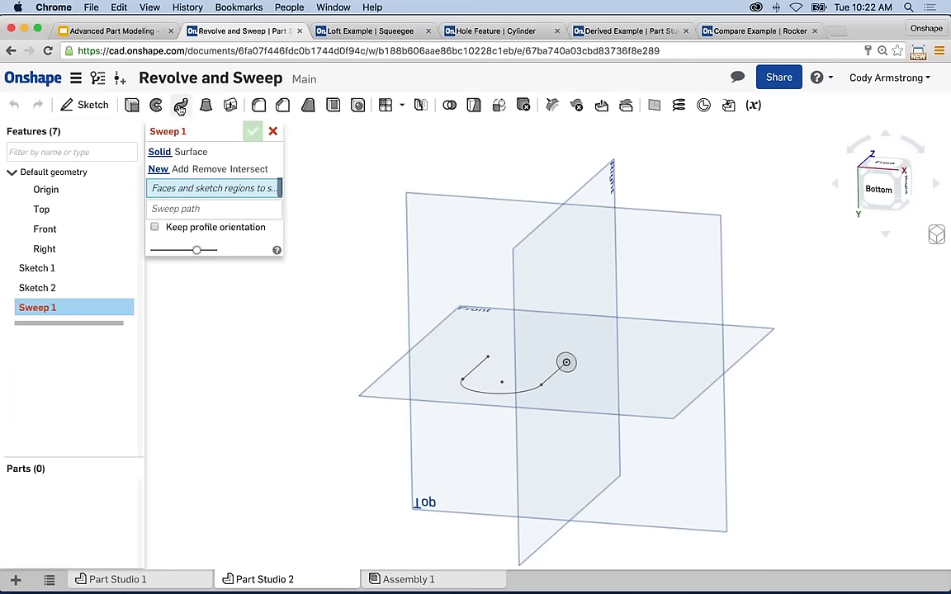
{"action": "scroll", "coordinate": [569, 372], "scroll_direction": "up", "scroll_amount": 1}
{"action": "scroll", "coordinate": [571, 376], "scroll_direction": "up", "scroll_amount": 5}
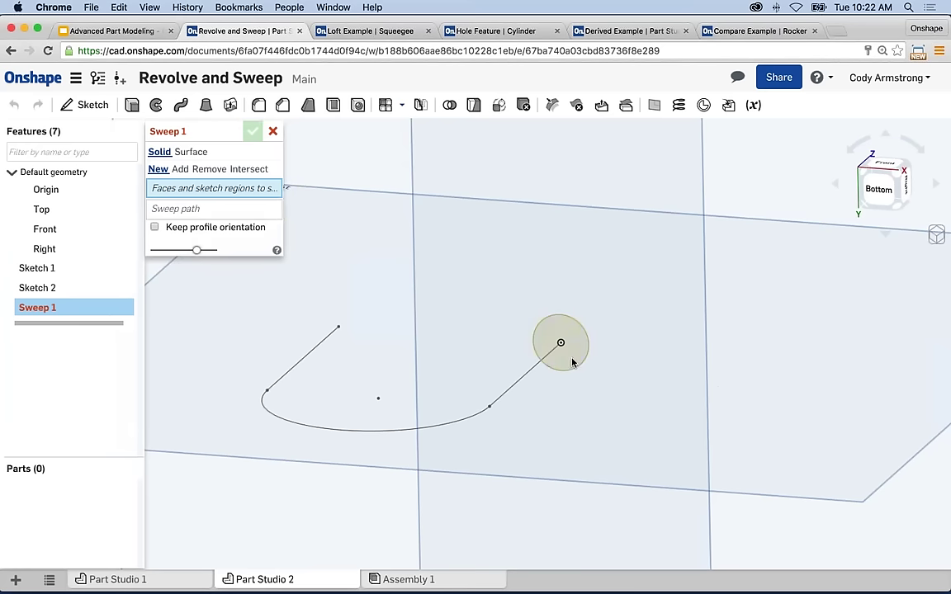
{"action": "left_click", "coordinate": [566, 351]}
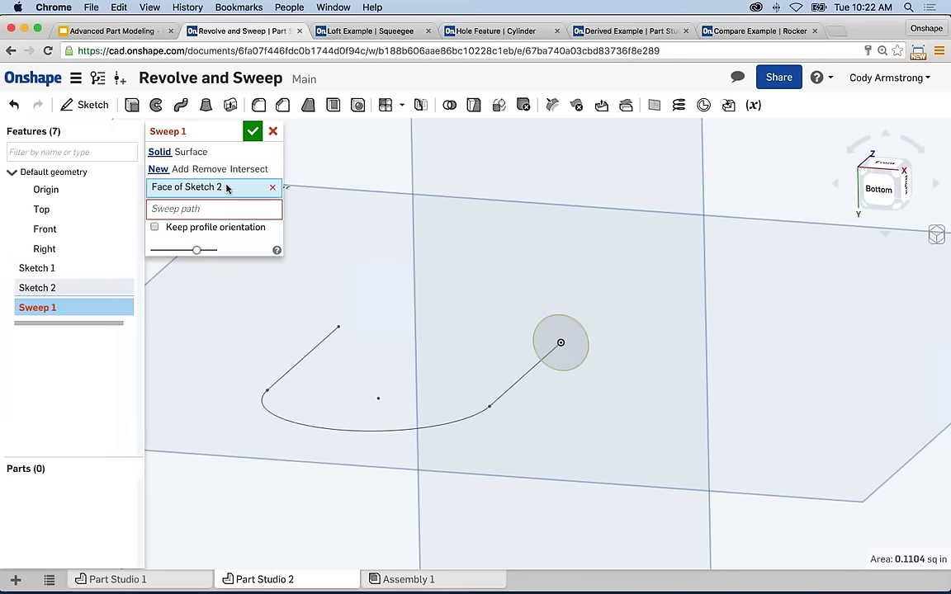
{"action": "left_click", "coordinate": [188, 212]}
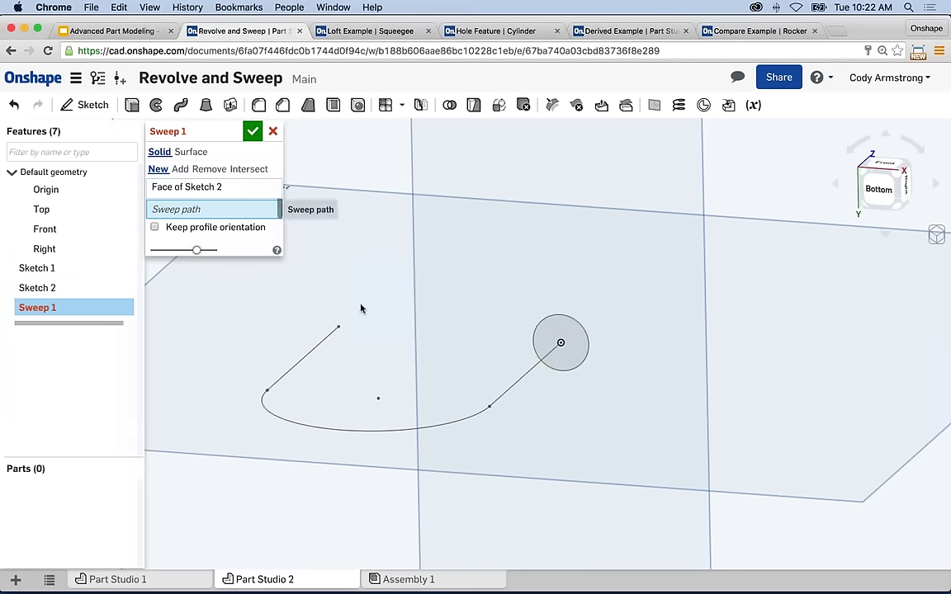
{"action": "left_click", "coordinate": [511, 385]}
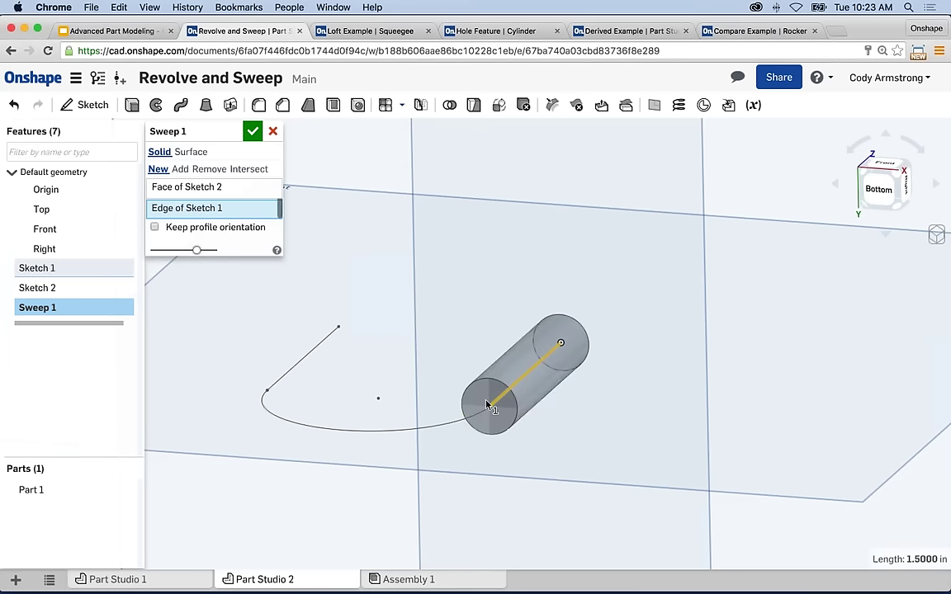
{"action": "left_click", "coordinate": [449, 424]}
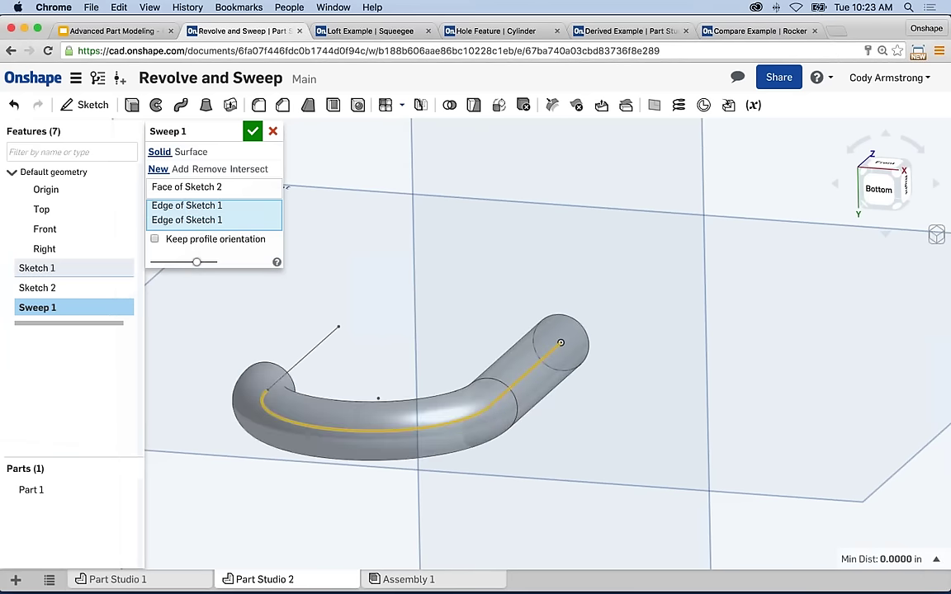
{"action": "left_click", "coordinate": [274, 217]}
{"action": "left_click", "coordinate": [273, 208]}
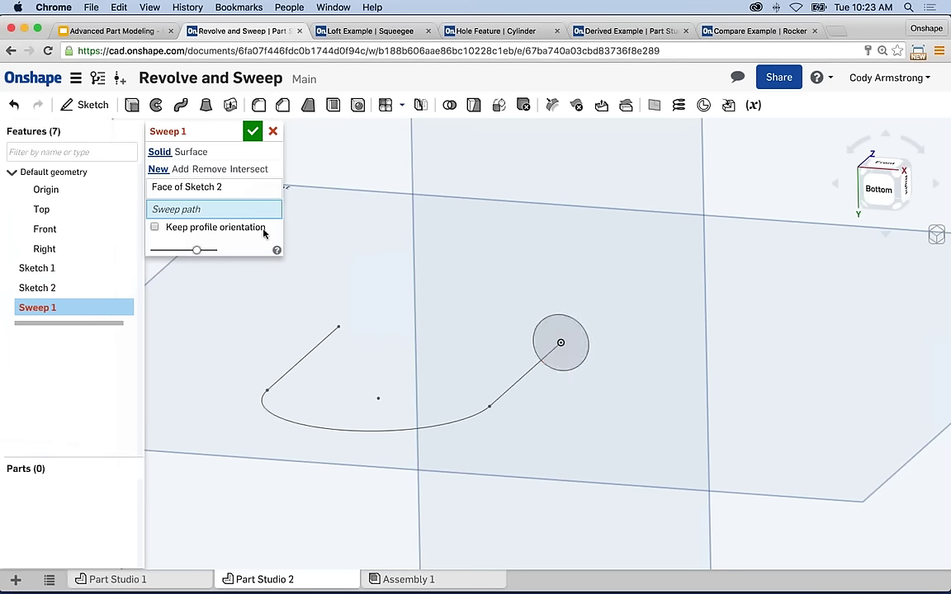
Step: Use the whole Sketch 1 as the sweep path instead of Sketch 2, and accept the sweep
{"action": "left_click", "coordinate": [38, 287]}
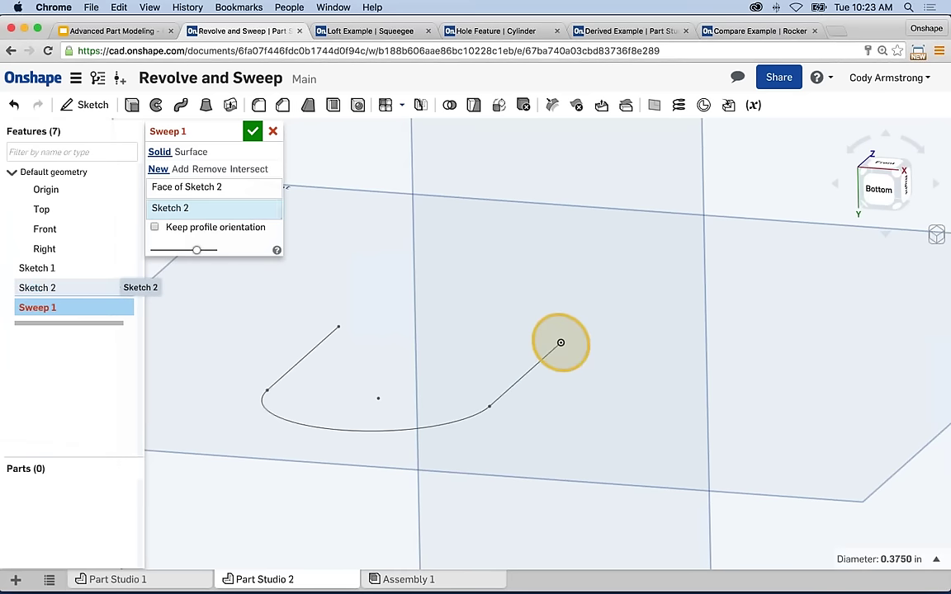
{"action": "left_click", "coordinate": [274, 211]}
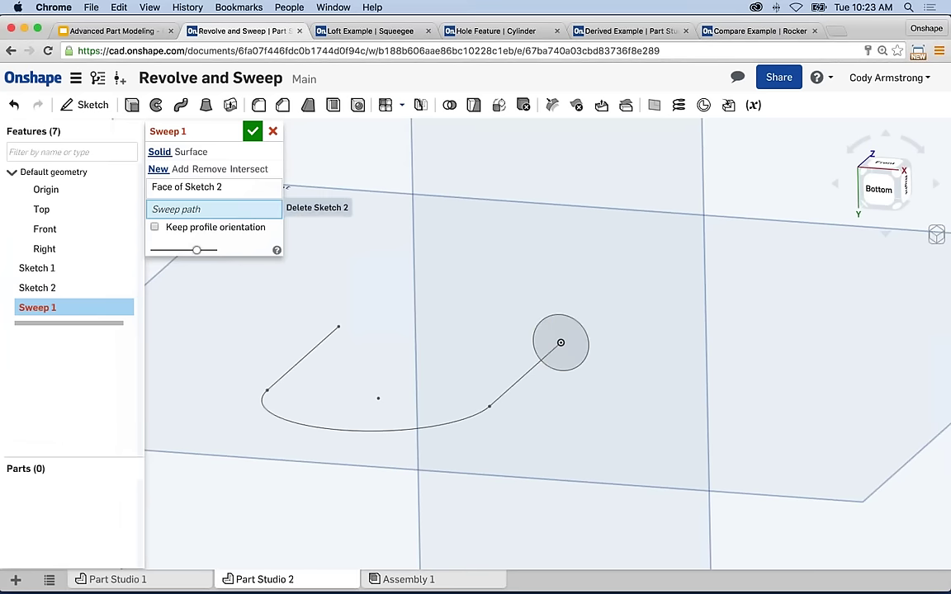
{"action": "left_click", "coordinate": [45, 269]}
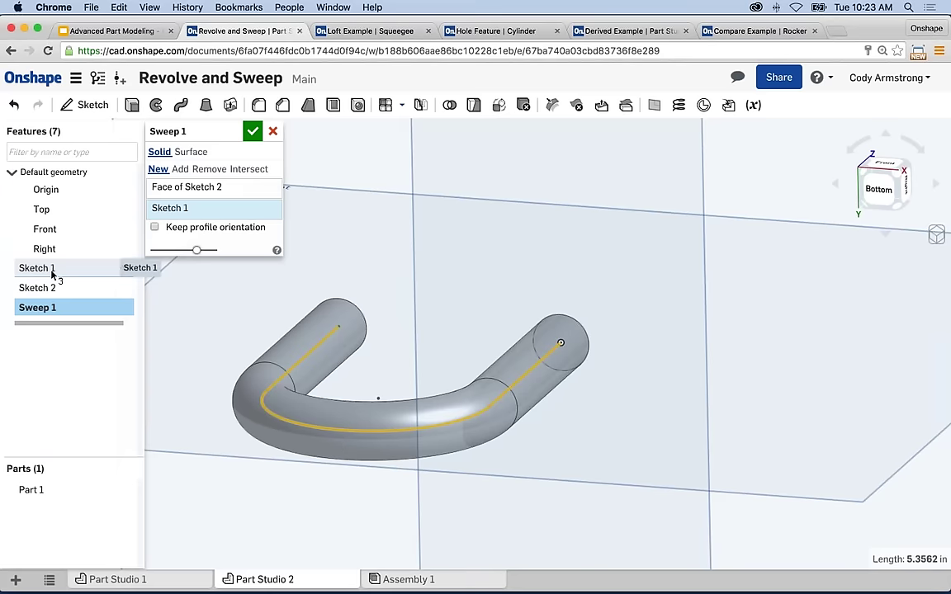
{"action": "right_click_drag", "start_coordinate": [467, 309], "coordinate": [537, 372]}
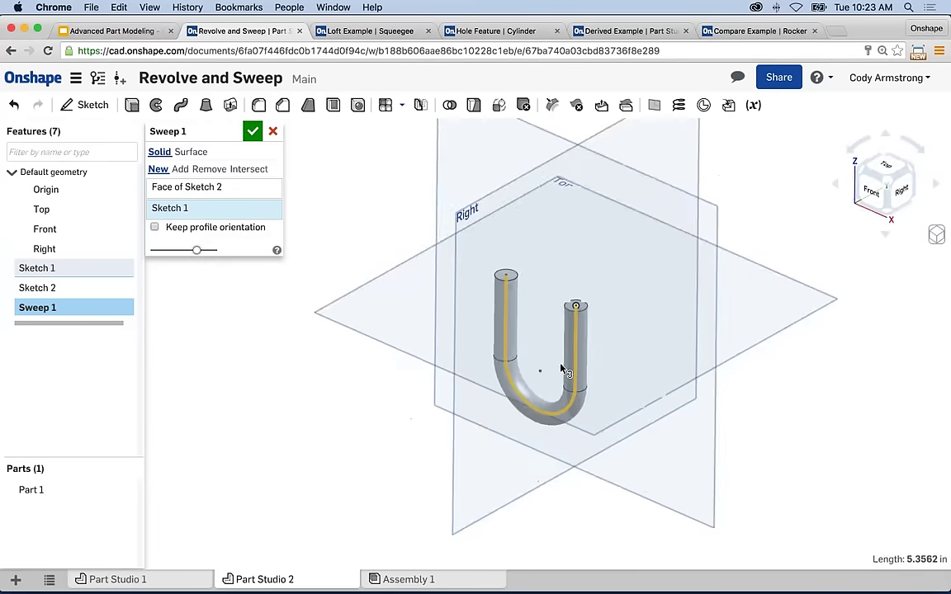
{"action": "scroll", "coordinate": [557, 361], "scroll_direction": "up", "scroll_amount": 5}
{"action": "scroll", "coordinate": [553, 364], "scroll_direction": "down", "scroll_amount": 2}
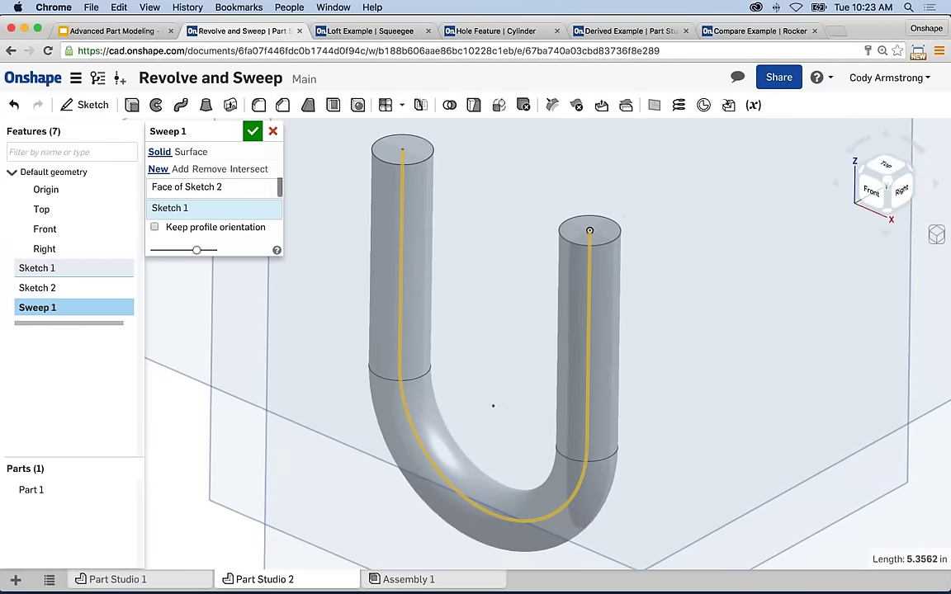
{"action": "key", "text": "Return"}
{"action": "scroll", "coordinate": [527, 383], "scroll_direction": "down", "scroll_amount": 3}
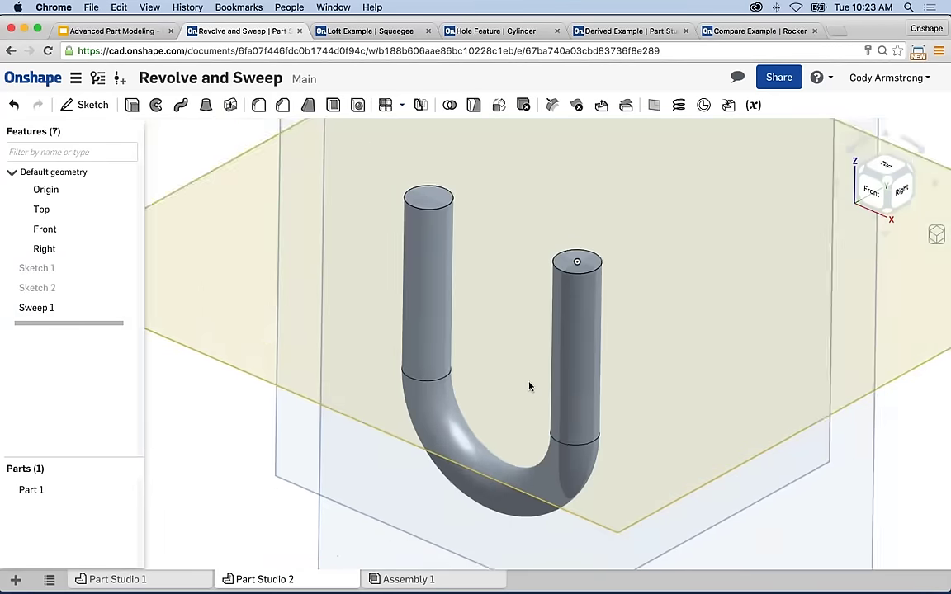
Step: Hide the reference planes and start a chamfer with a 0.125 in distance
{"action": "key", "text": "p"}
{"action": "scroll", "coordinate": [495, 330], "scroll_direction": "up", "scroll_amount": 2}
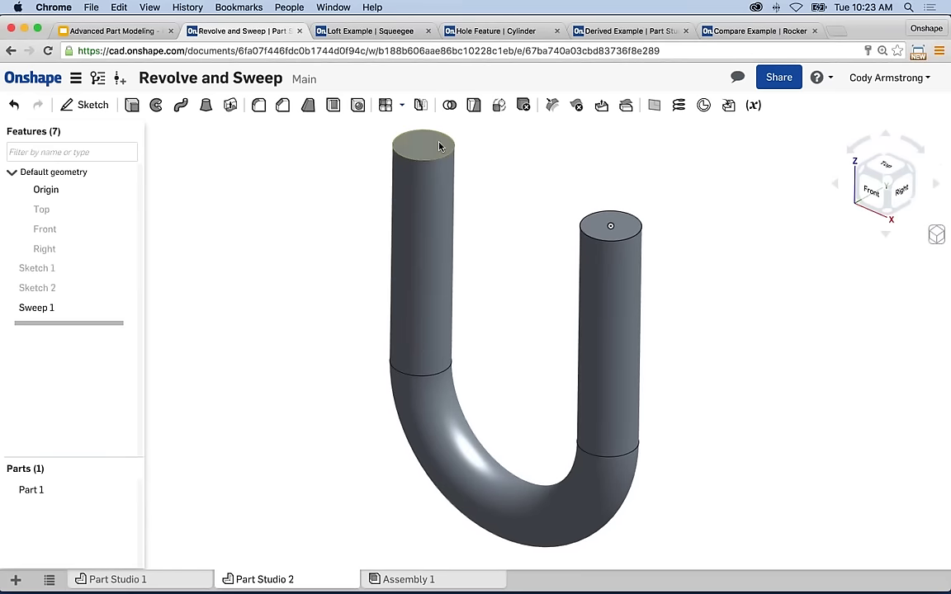
{"action": "left_click", "coordinate": [282, 108]}
{"action": "left_click", "coordinate": [233, 193]}
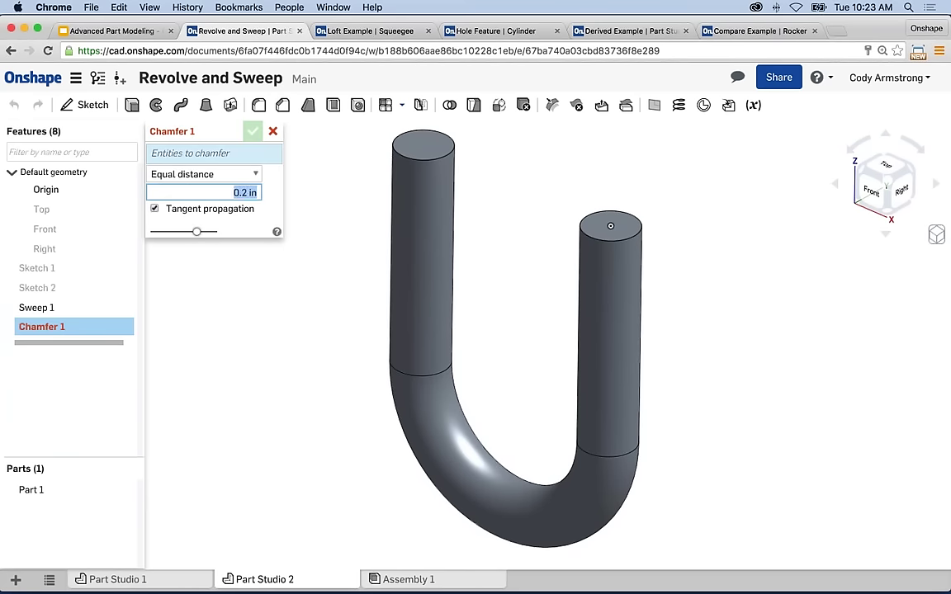
{"action": "type", "text": ".125"}
{"action": "key", "text": "Return"}
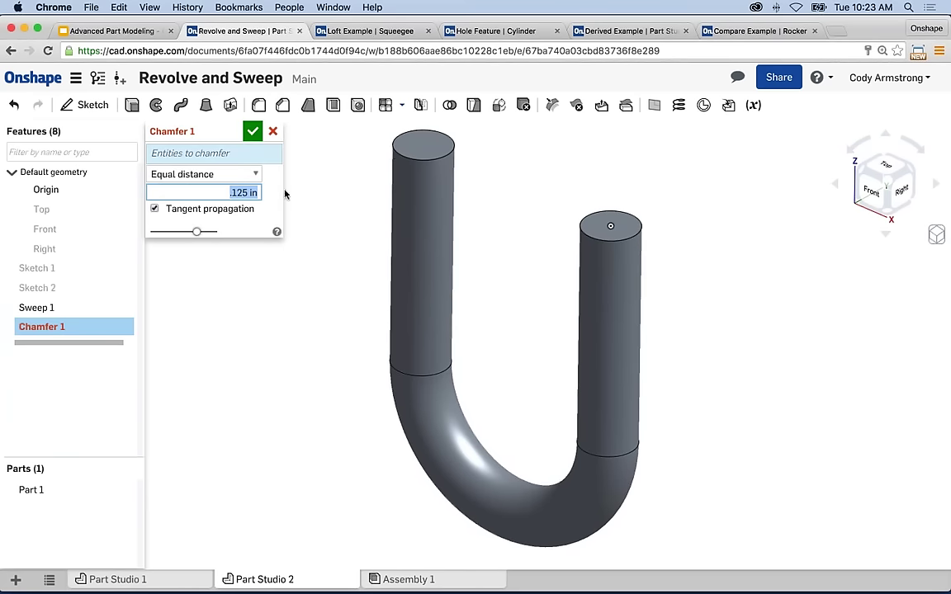
Step: Chamfer both rod top edges at 0.06 in, accept, then undo the chamfer
{"action": "left_click", "coordinate": [393, 148]}
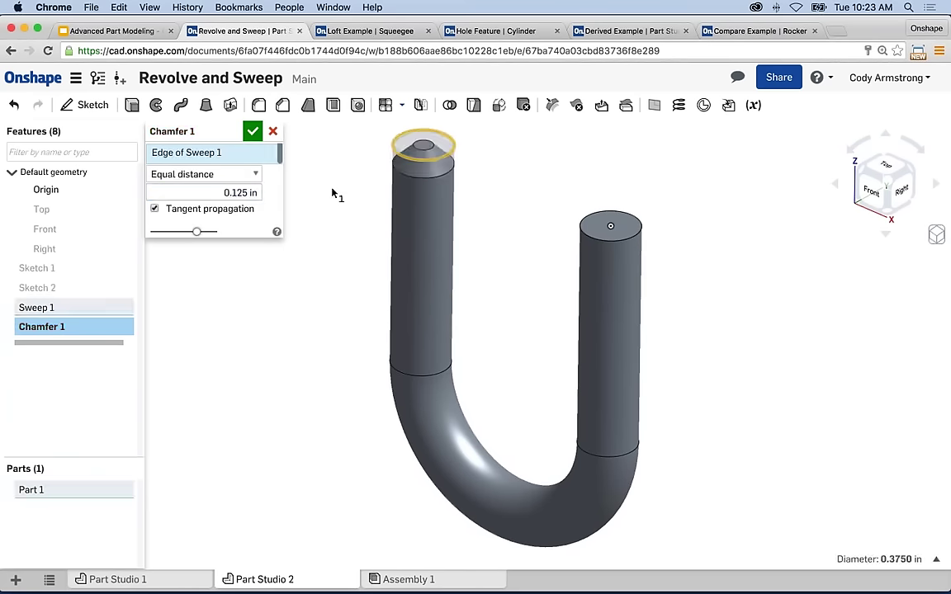
{"action": "left_click", "coordinate": [591, 234]}
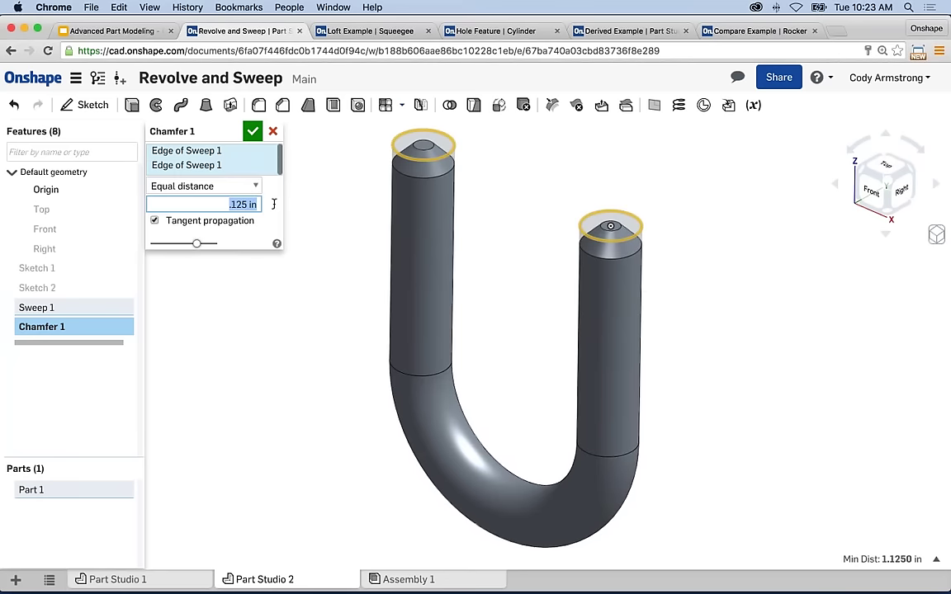
{"action": "type", "text": ".06"}
{"action": "key", "text": "Return"}
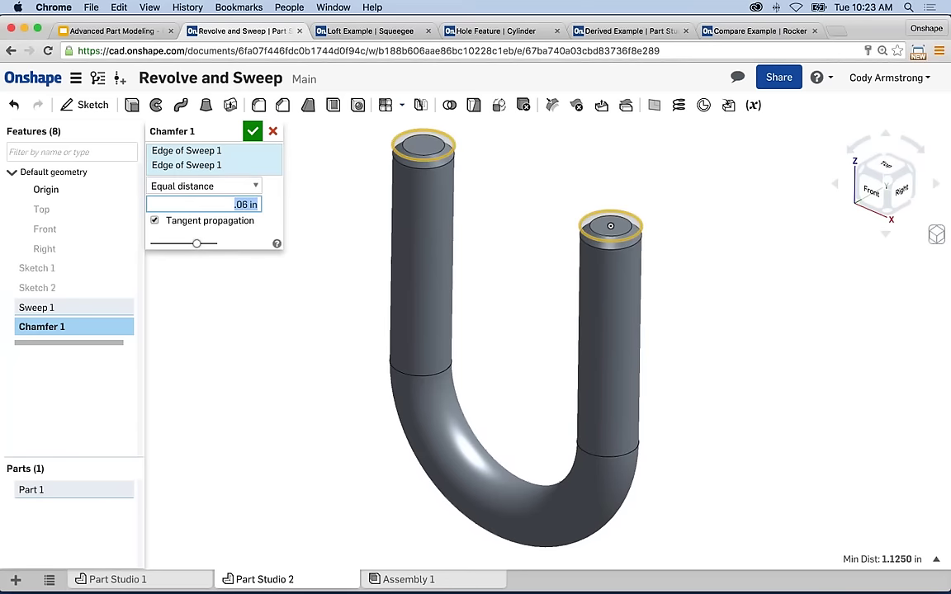
{"action": "left_click", "coordinate": [253, 131]}
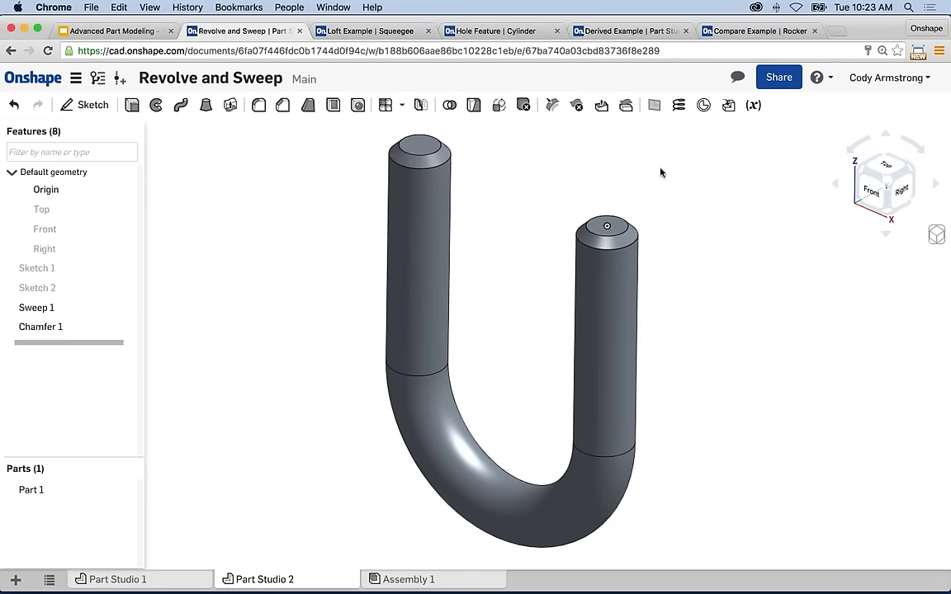
{"action": "key", "text": "ctrl+z"}
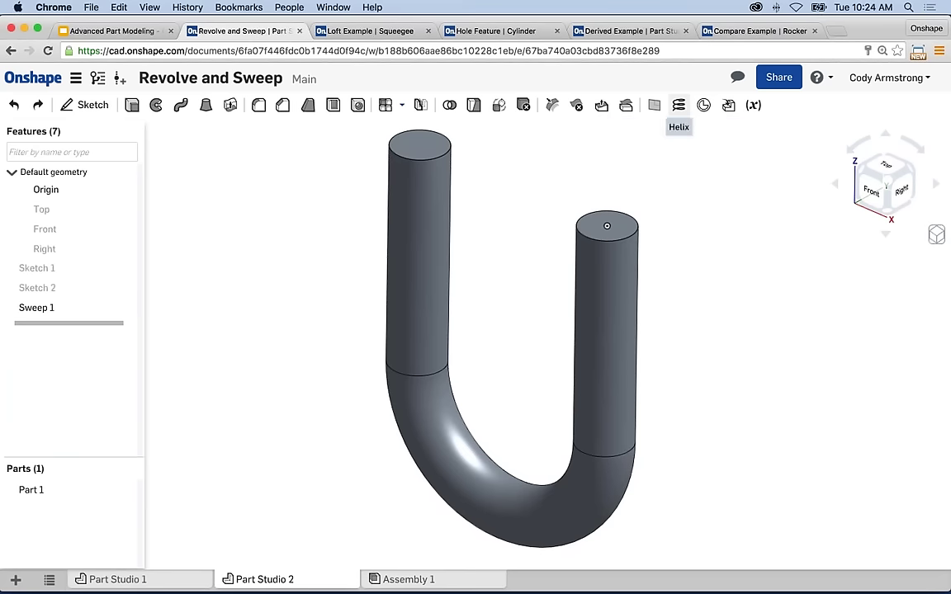
Step: Add a clockwise helix on the left leg's cylindrical face, defined by a 1/12 in pitch
{"action": "left_click", "coordinate": [678, 105]}
{"action": "left_click", "coordinate": [442, 218]}
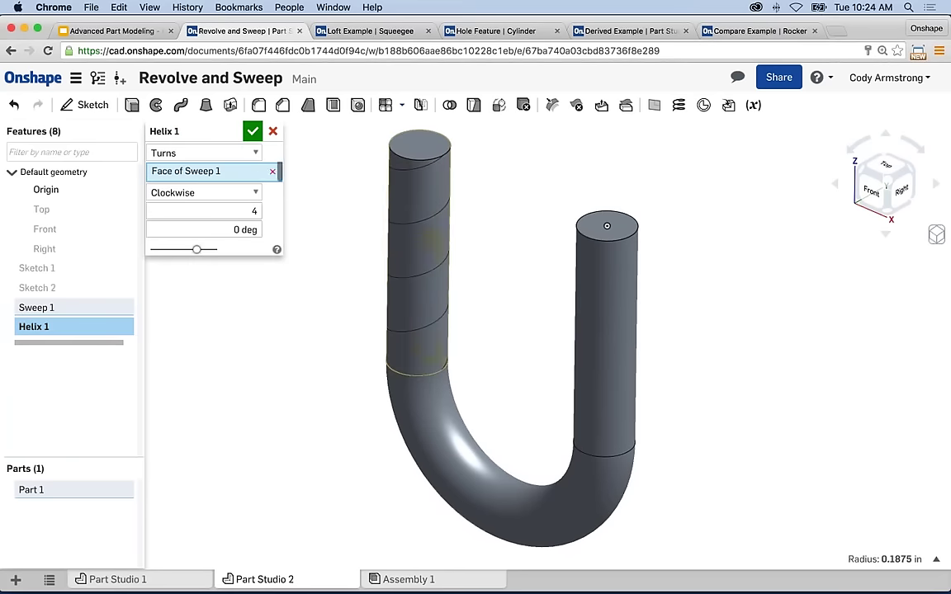
{"action": "left_click", "coordinate": [205, 152]}
{"action": "left_click", "coordinate": [211, 166]}
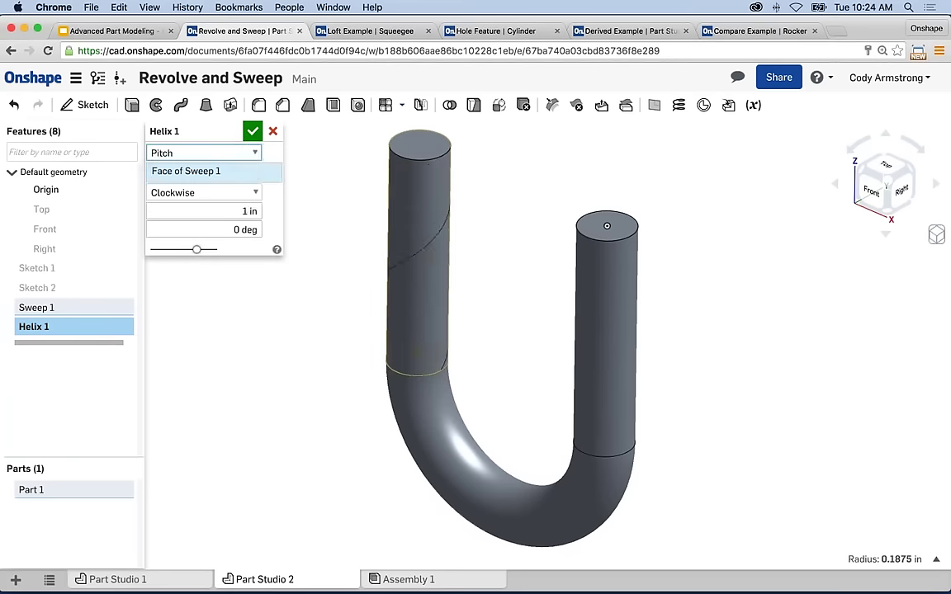
{"action": "left_click", "coordinate": [224, 210]}
{"action": "type", "text": "1/12"}
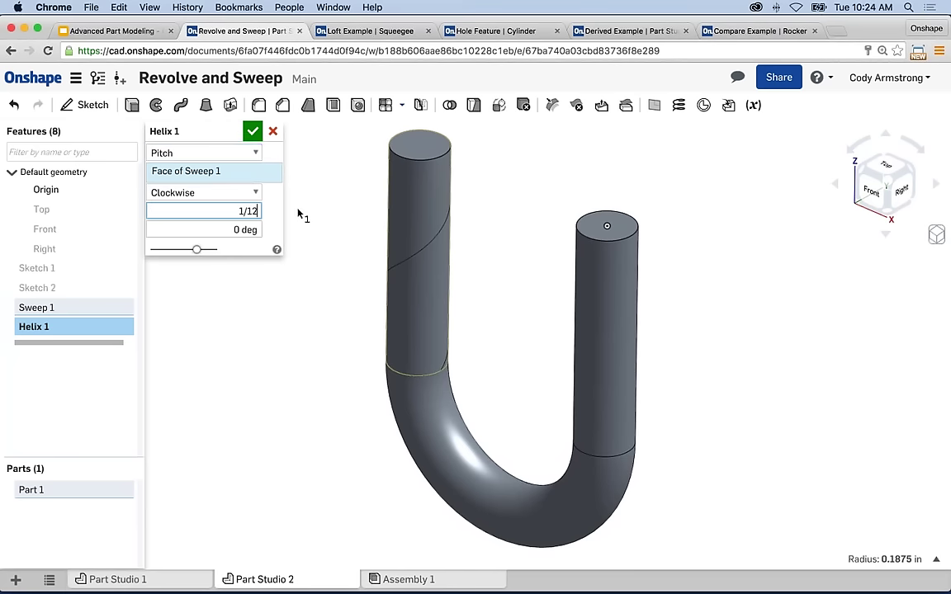
{"action": "key", "text": "Return"}
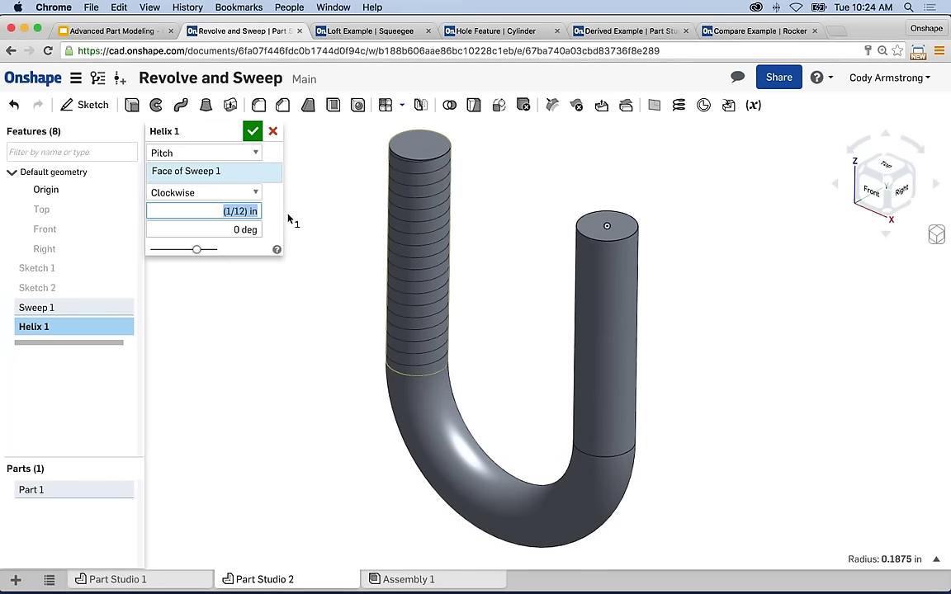
{"action": "left_click", "coordinate": [227, 193]}
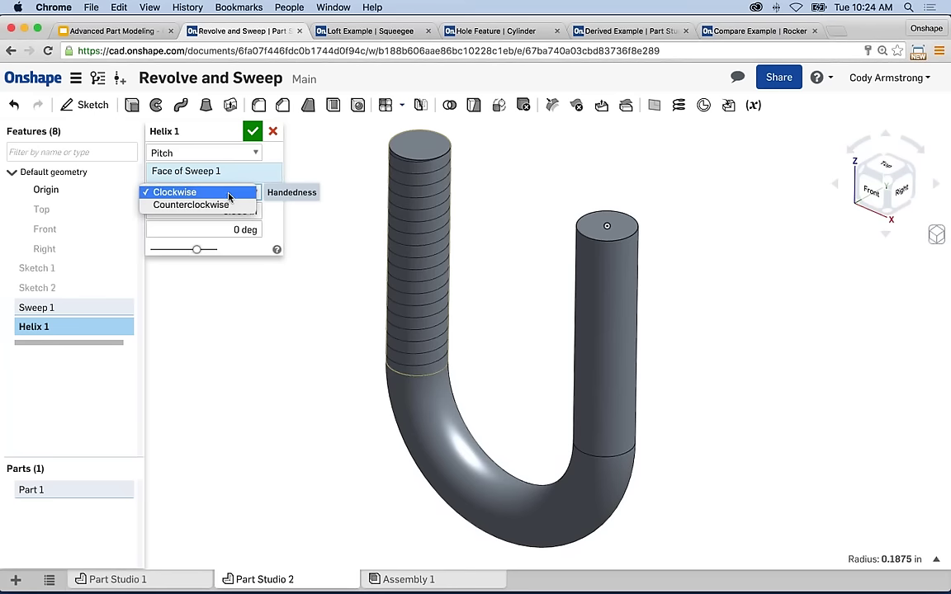
{"action": "left_click", "coordinate": [227, 195]}
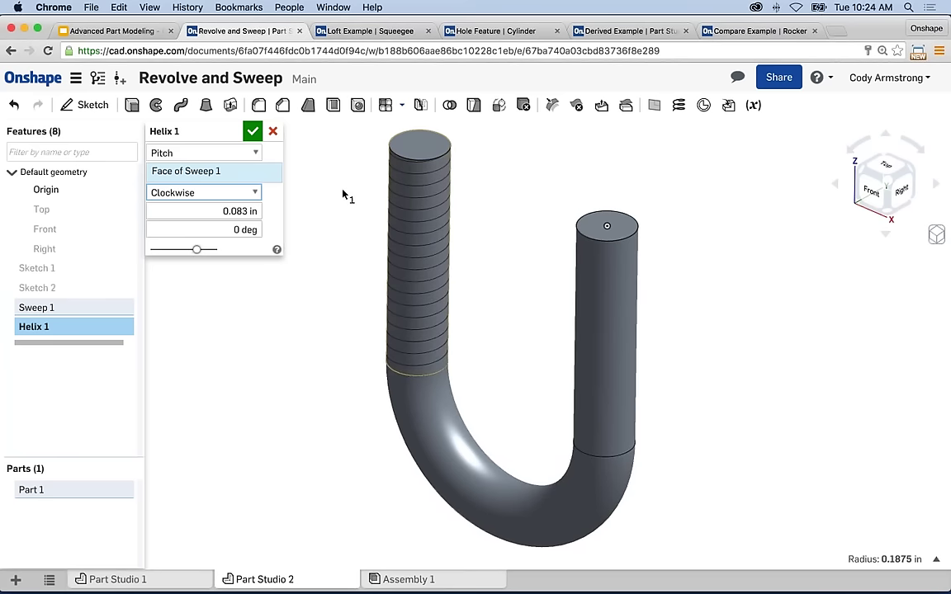
Step: Commit Helix 1 and orbit and zoom to inspect its coils on the left leg
{"action": "left_click", "coordinate": [251, 132]}
{"action": "right_click_drag", "start_coordinate": [364, 294], "coordinate": [515, 354]}
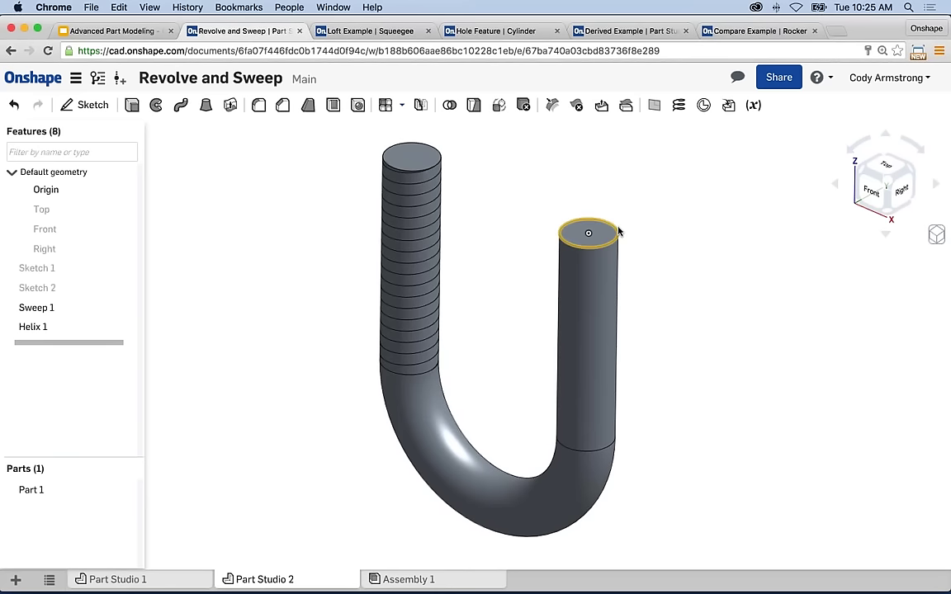
{"action": "scroll", "coordinate": [500, 183], "scroll_direction": "down", "scroll_amount": 3}
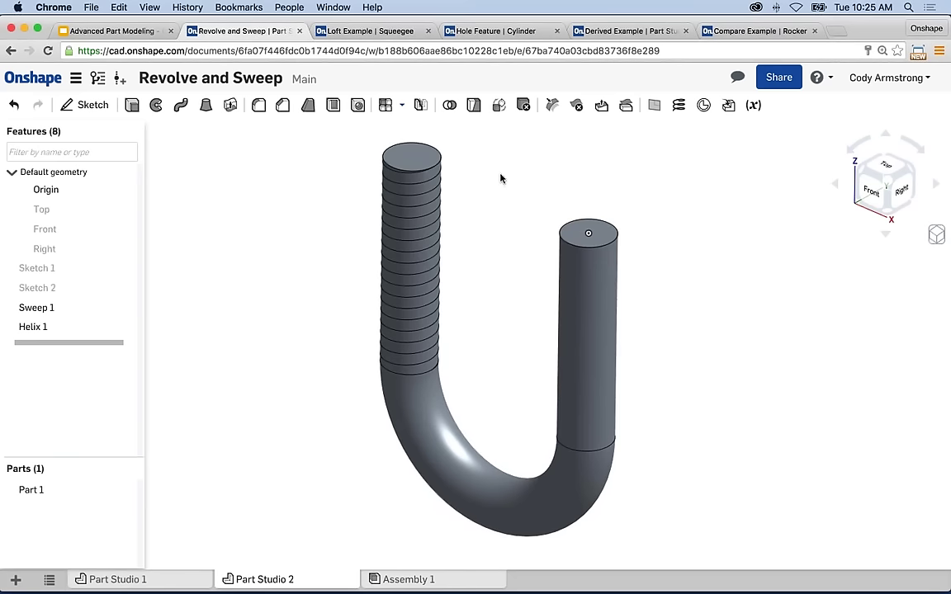
{"action": "scroll", "coordinate": [516, 280], "scroll_direction": "up", "scroll_amount": 2}
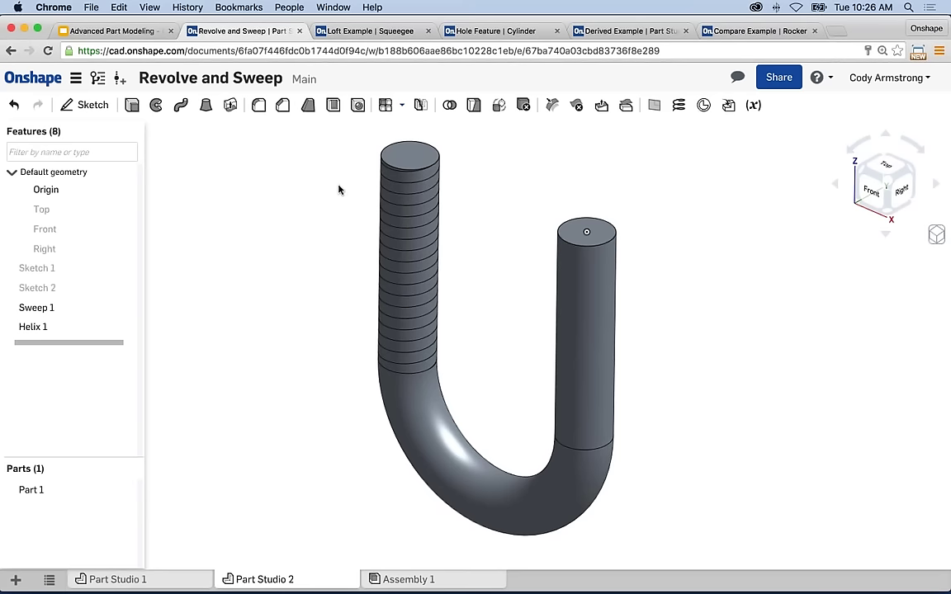
{"action": "left_click", "coordinate": [367, 32]}
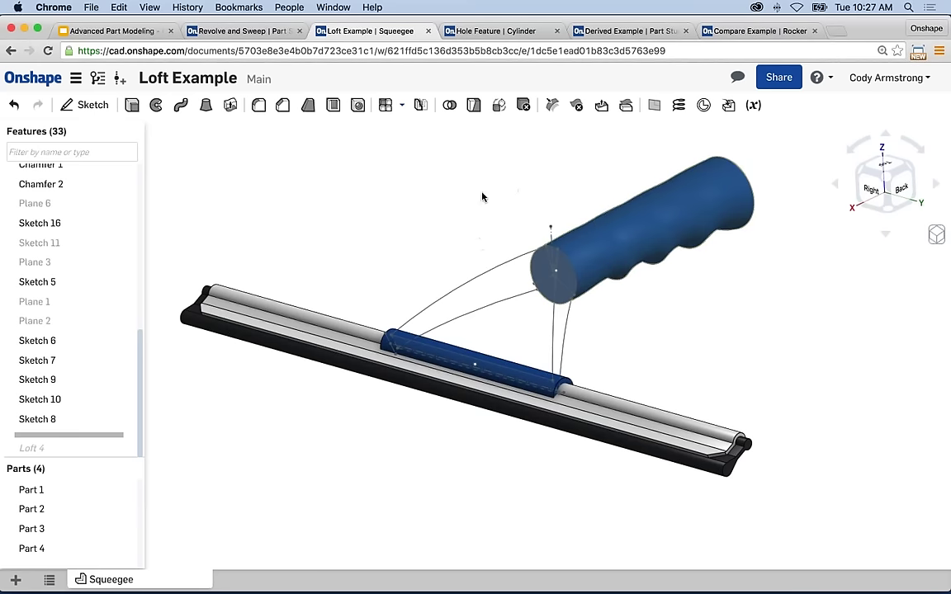
{"action": "left_click", "coordinate": [256, 37]}
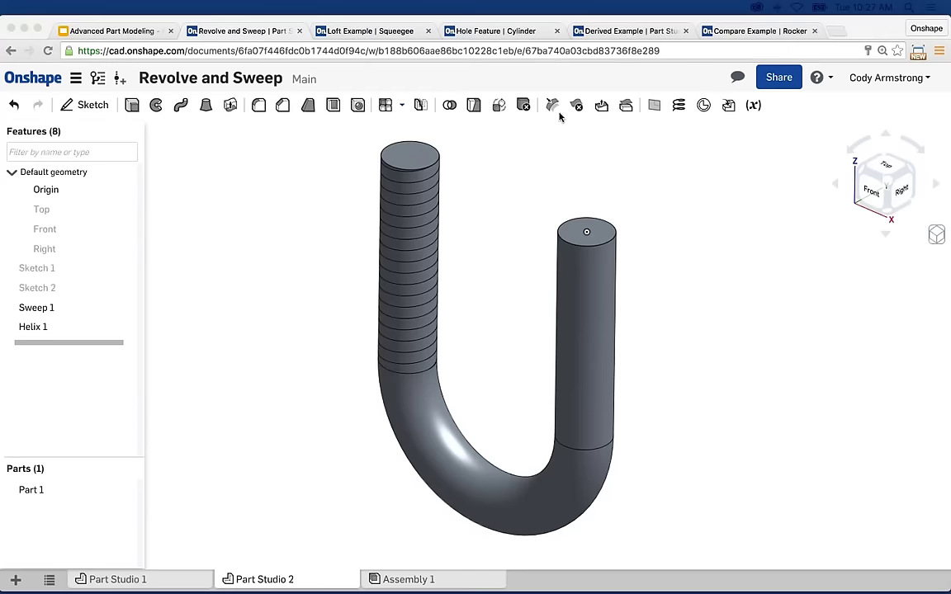
{"action": "scroll", "coordinate": [522, 205], "scroll_direction": "down", "scroll_amount": 2}
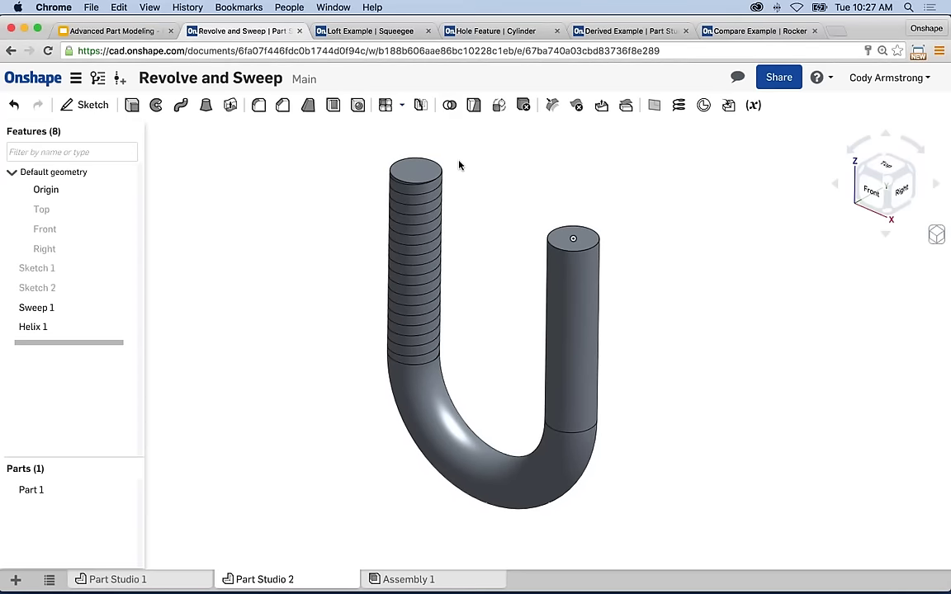
{"action": "left_click", "coordinate": [420, 105]}
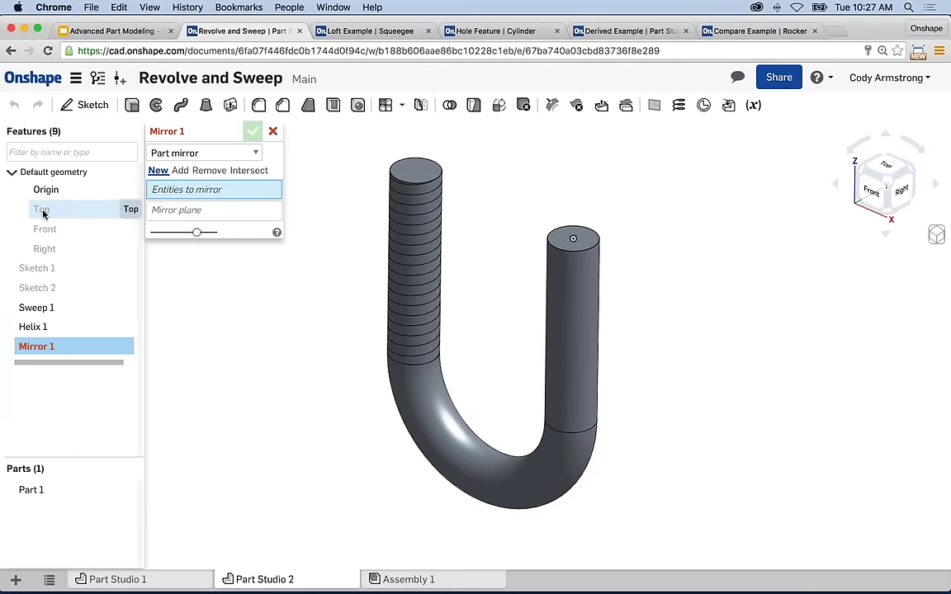
{"action": "scroll", "coordinate": [272, 319], "scroll_direction": "down", "scroll_amount": 1}
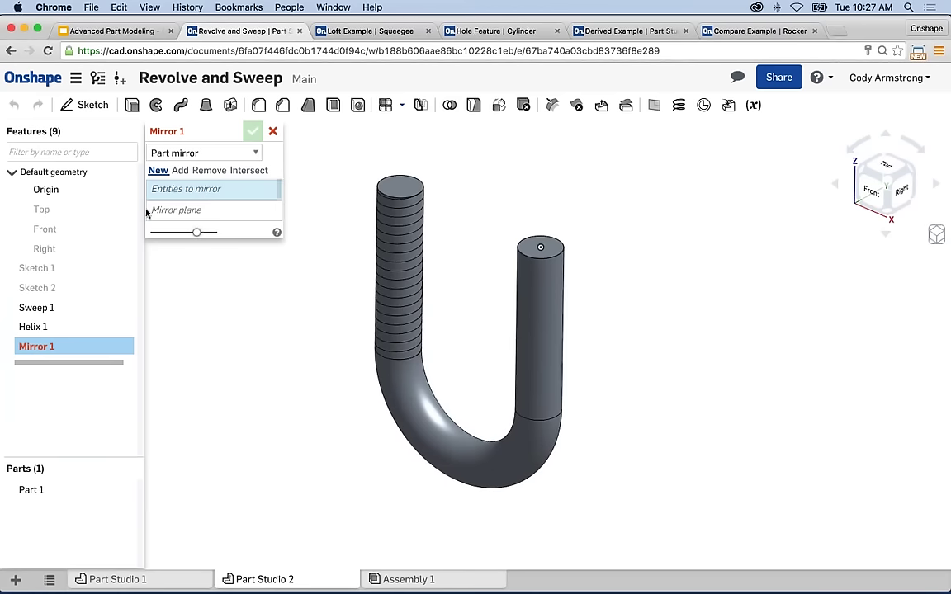
{"action": "left_click", "coordinate": [188, 152]}
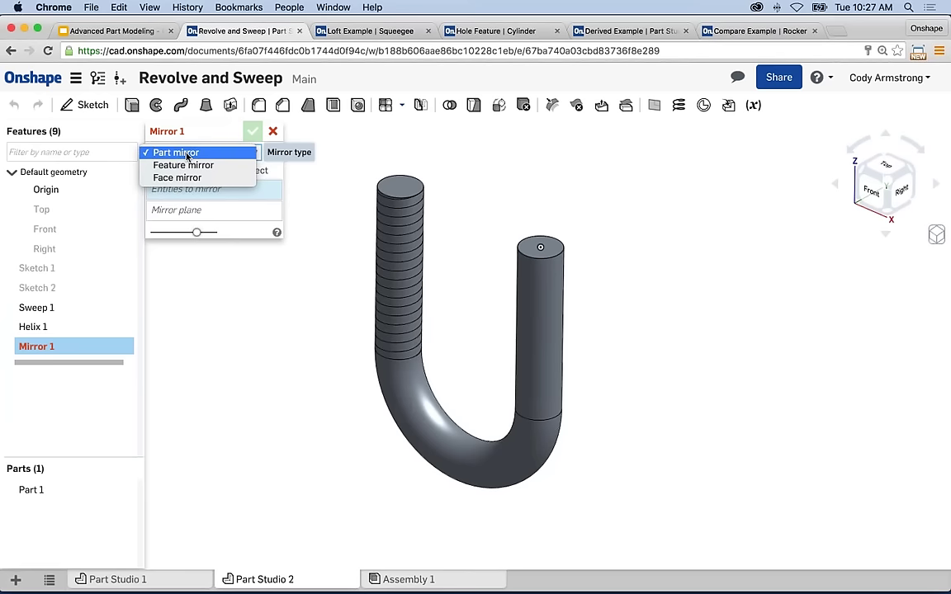
{"action": "left_click", "coordinate": [185, 228]}
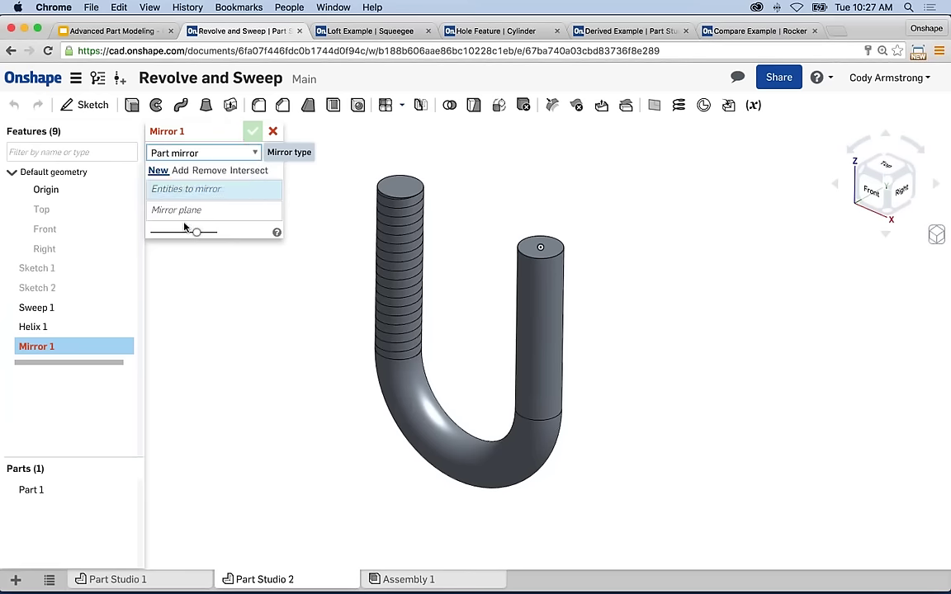
{"action": "left_click", "coordinate": [63, 328]}
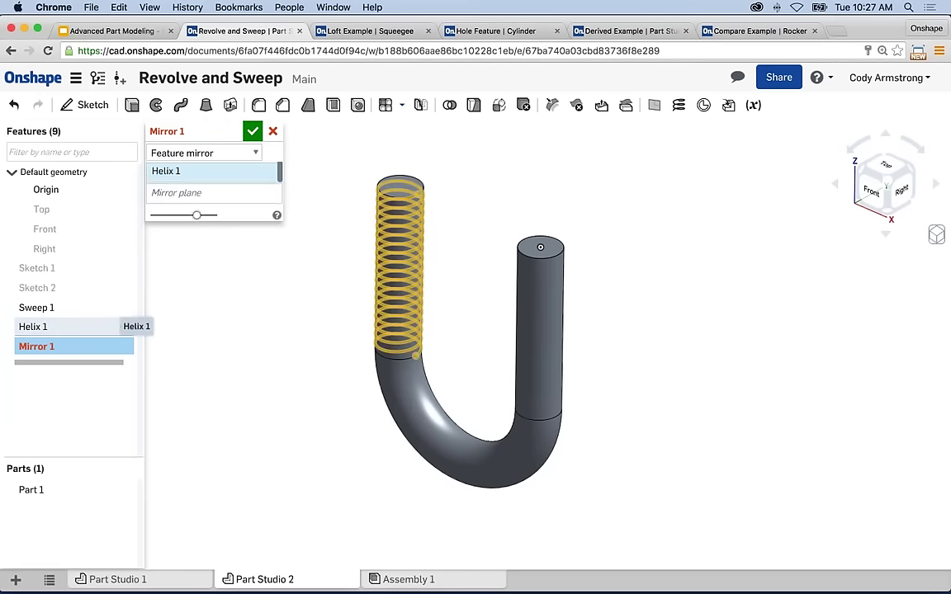
{"action": "left_click", "coordinate": [51, 250]}
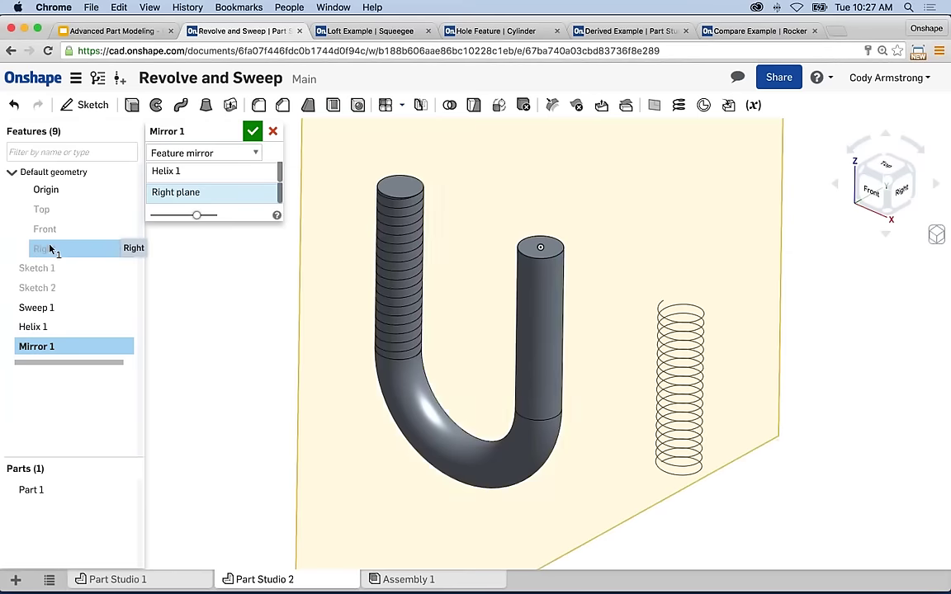
{"action": "right_click_drag", "start_coordinate": [219, 264], "coordinate": [423, 336]}
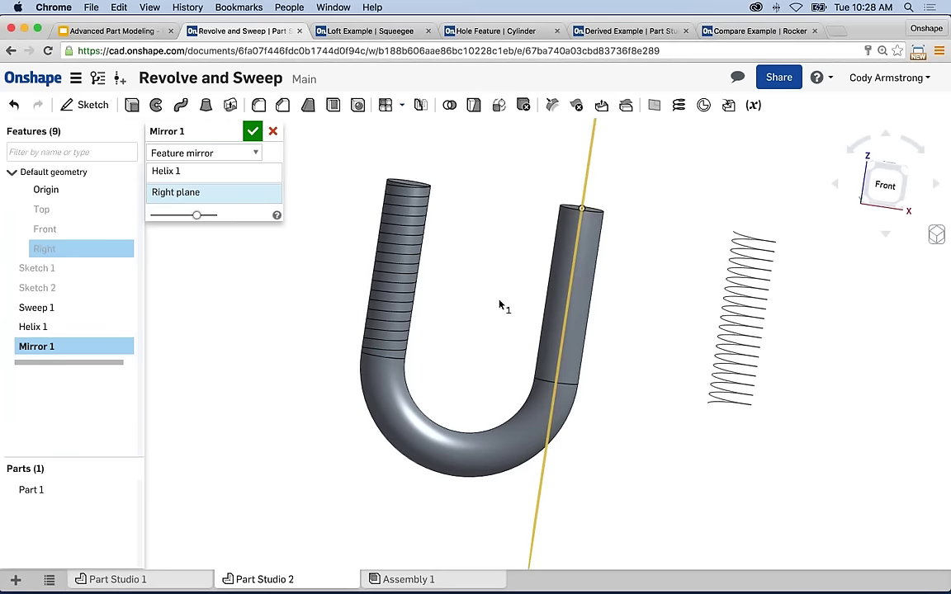
{"action": "right_click_drag", "start_coordinate": [598, 297], "coordinate": [580, 314]}
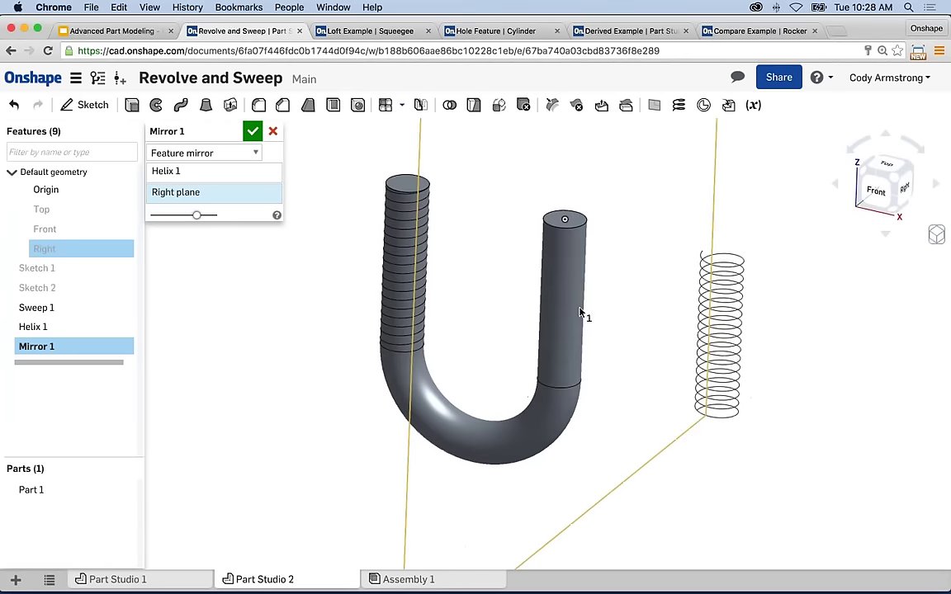
{"action": "left_click", "coordinate": [184, 153]}
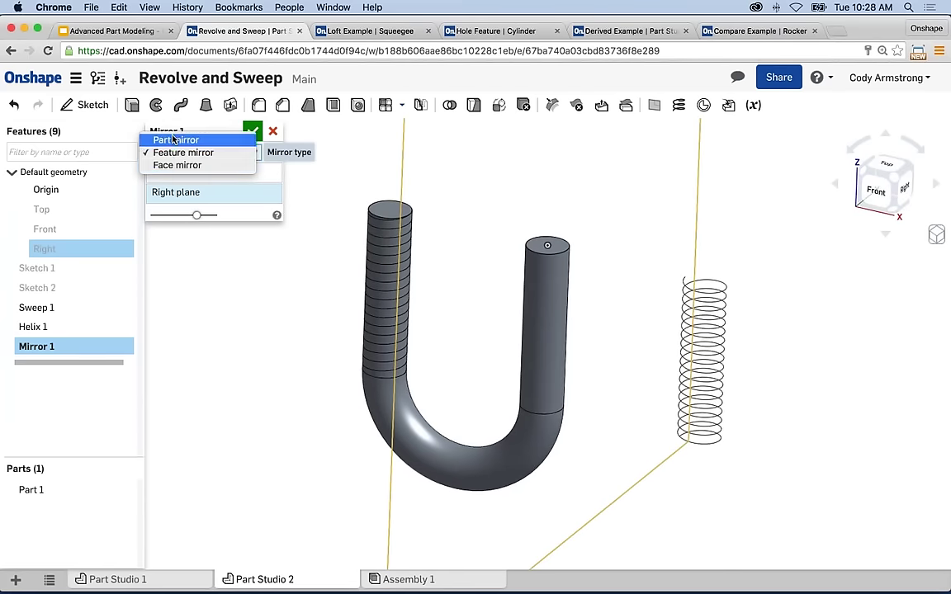
{"action": "left_click", "coordinate": [274, 132]}
{"action": "left_click", "coordinate": [274, 132]}
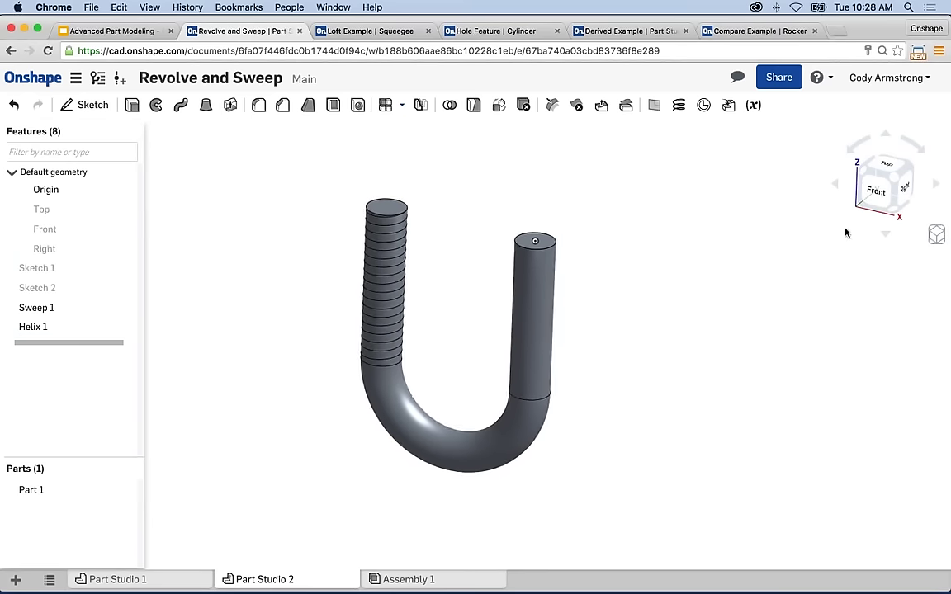
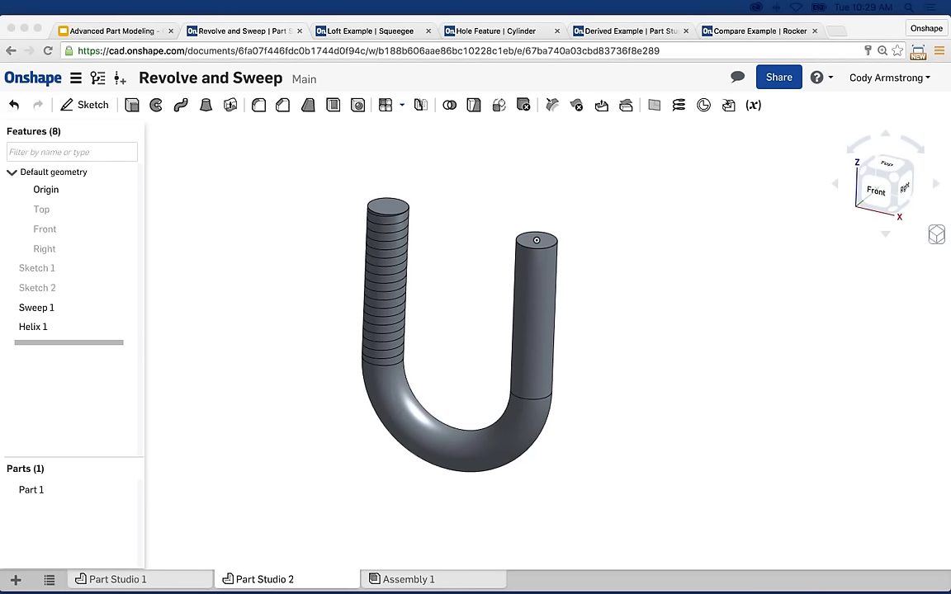
Step: Switch to the Loft Example squeegee and orbit to the back to reach the handle's loft options
{"action": "left_click", "coordinate": [363, 33]}
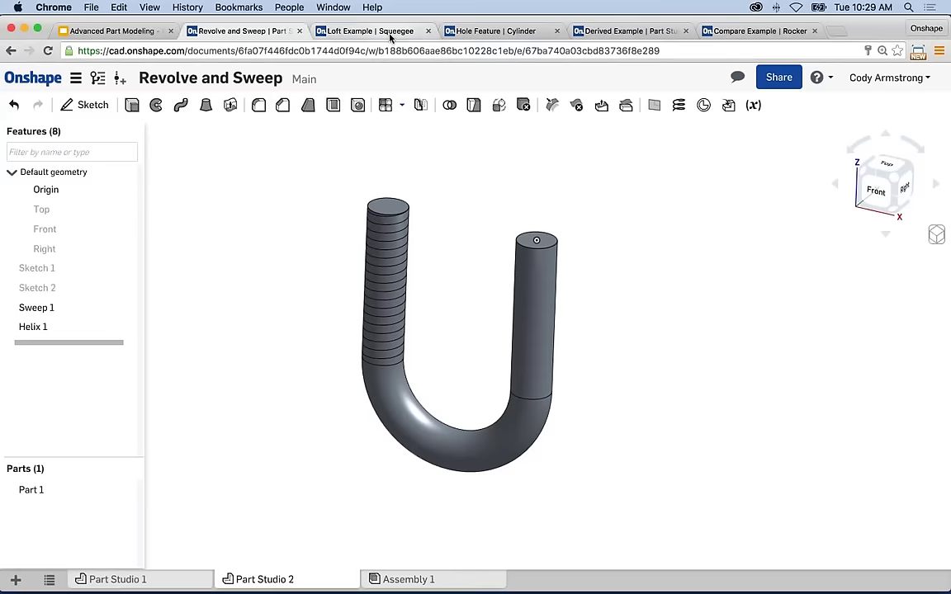
{"action": "scroll", "coordinate": [487, 280], "scroll_direction": "up", "scroll_amount": 5}
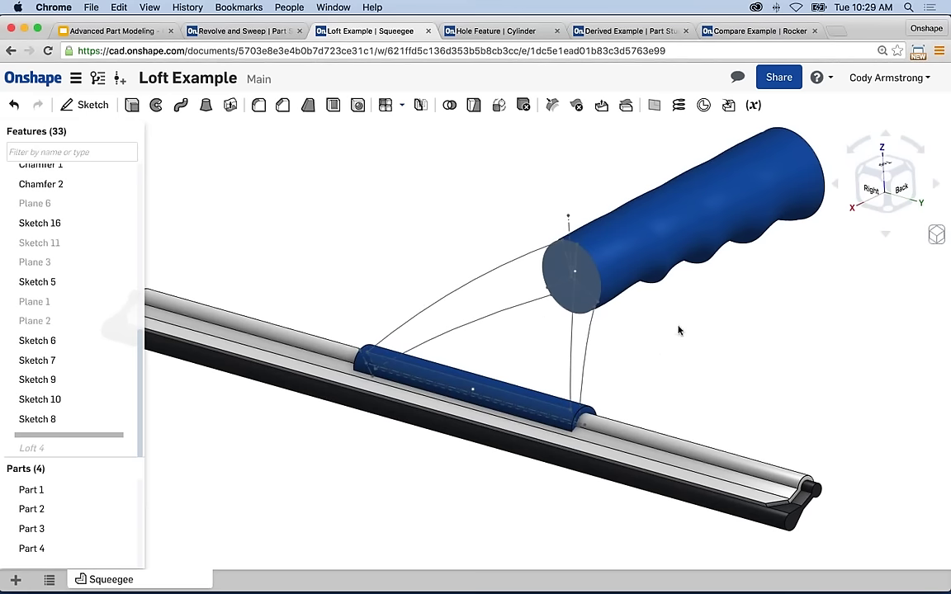
{"action": "right_click_drag", "start_coordinate": [680, 329], "coordinate": [656, 284]}
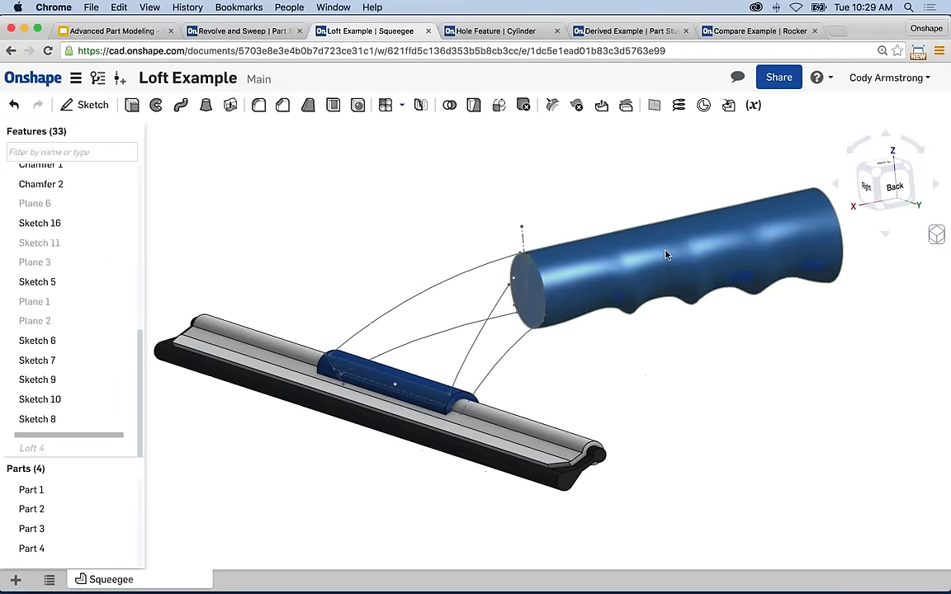
{"action": "right_click", "coordinate": [666, 255]}
{"action": "left_click", "coordinate": [688, 260]}
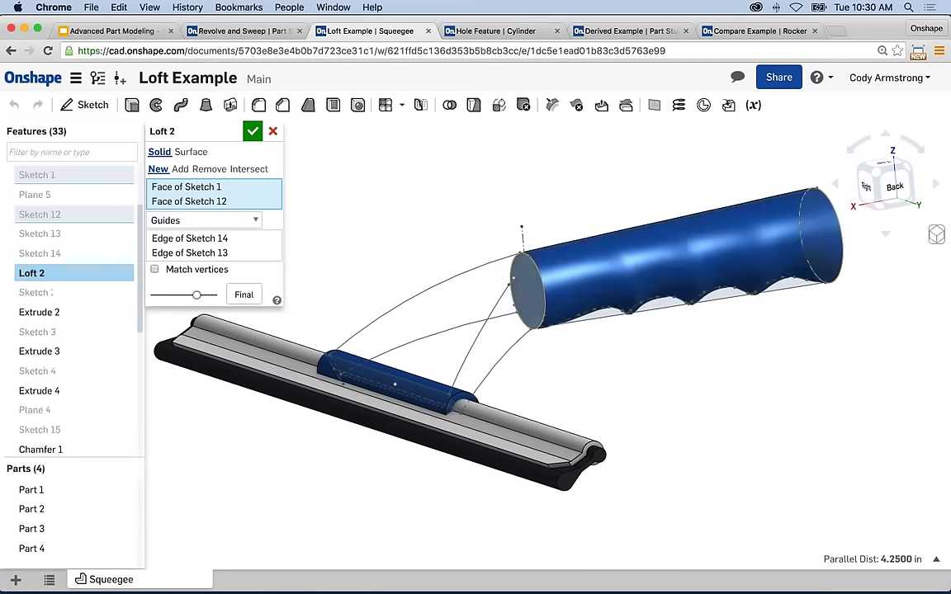
{"action": "right_click_drag", "start_coordinate": [622, 393], "coordinate": [790, 230]}
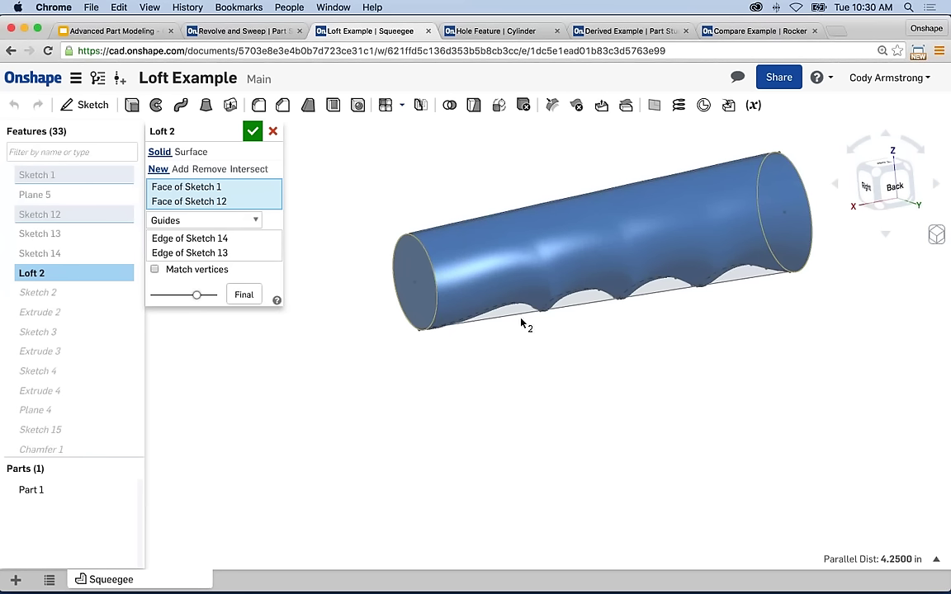
{"action": "mouse_move", "coordinate": [524, 324]}
{"action": "right_mouse_down"}
{"action": "mouse_move", "coordinate": [556, 319]}
{"action": "mouse_move", "coordinate": [398, 323]}
{"action": "mouse_move", "coordinate": [524, 318]}
{"action": "right_mouse_up"}
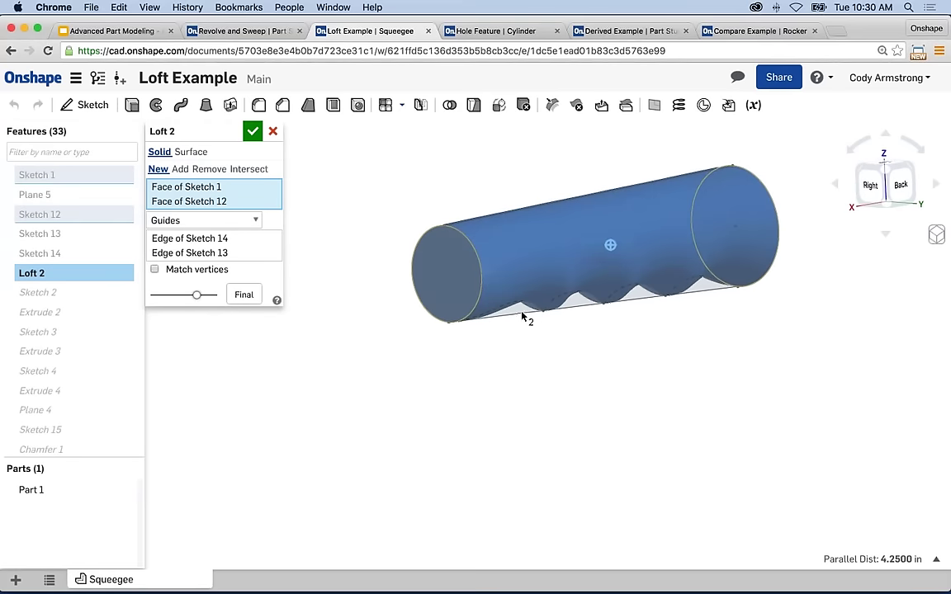
{"action": "mouse_move", "coordinate": [545, 356]}
{"action": "right_mouse_down"}
{"action": "mouse_move", "coordinate": [520, 354]}
{"action": "mouse_move", "coordinate": [533, 351]}
{"action": "right_mouse_up"}
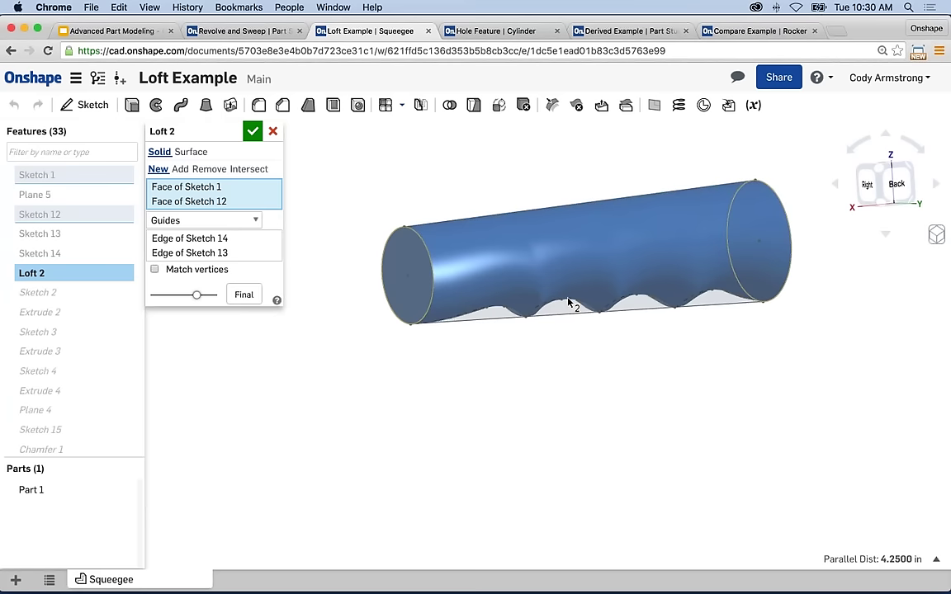
{"action": "left_click", "coordinate": [255, 134]}
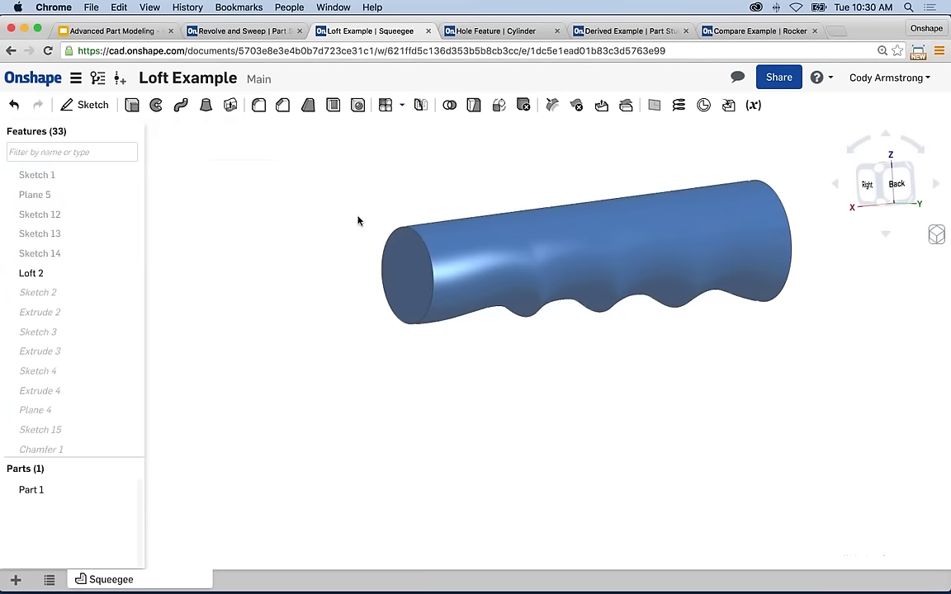
Step: Select a loft guide curve and temporarily hide Sketch 8
{"action": "right_click_drag", "start_coordinate": [317, 252], "coordinate": [310, 274]}
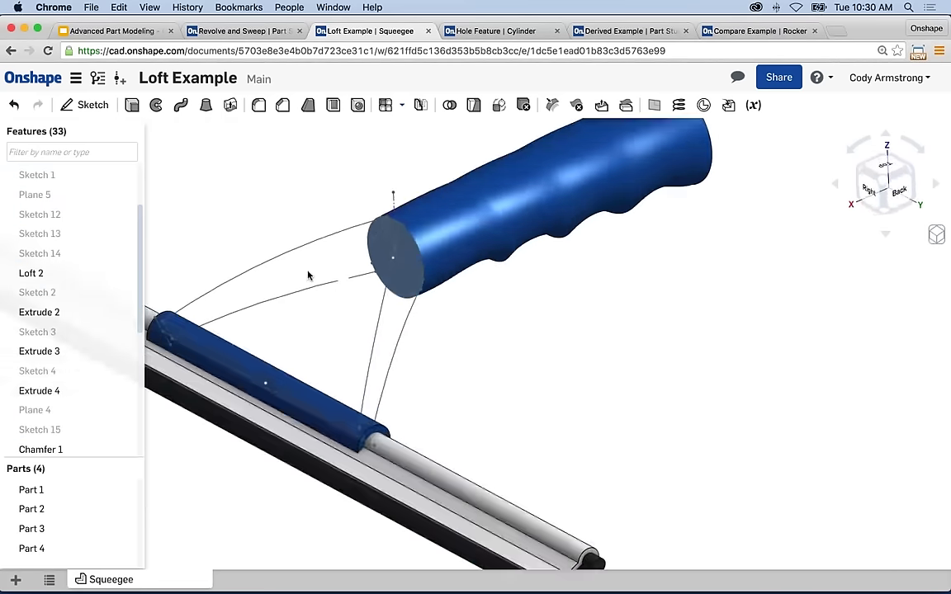
{"action": "right_click_drag", "start_coordinate": [424, 314], "coordinate": [521, 365]}
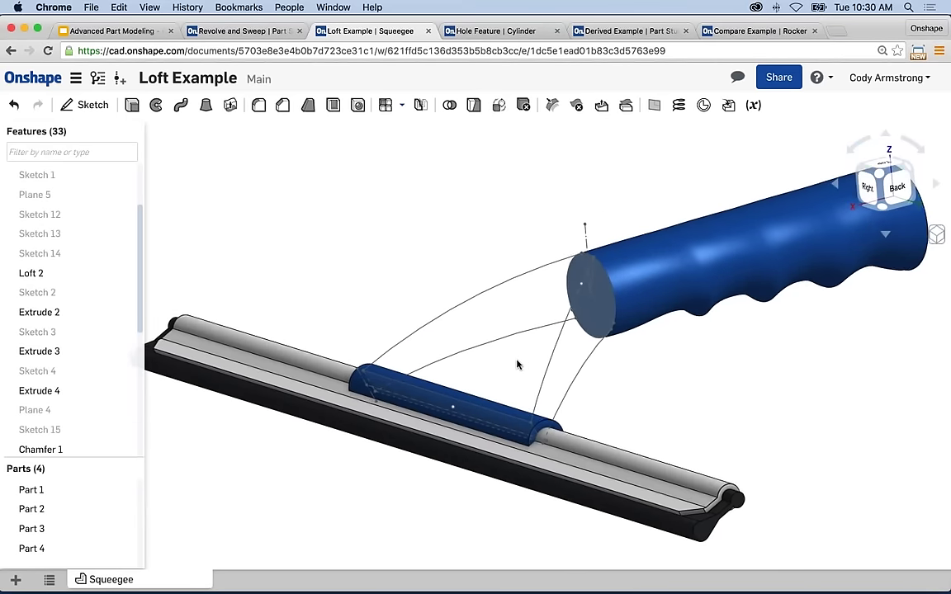
{"action": "scroll", "coordinate": [517, 365], "scroll_direction": "up", "scroll_amount": 2}
{"action": "scroll", "coordinate": [516, 366], "scroll_direction": "up", "scroll_amount": 2}
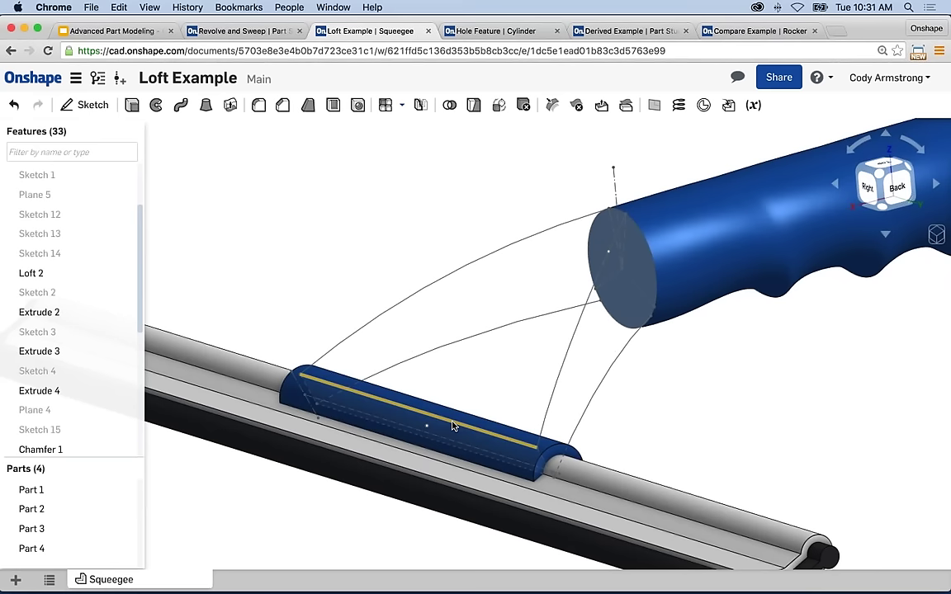
{"action": "left_click", "coordinate": [519, 327]}
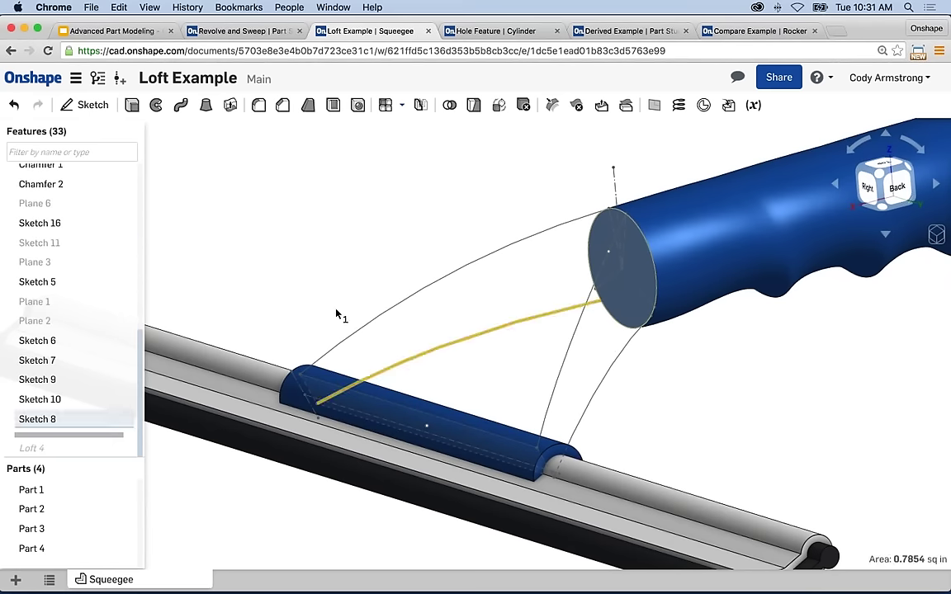
{"action": "left_click", "coordinate": [122, 418]}
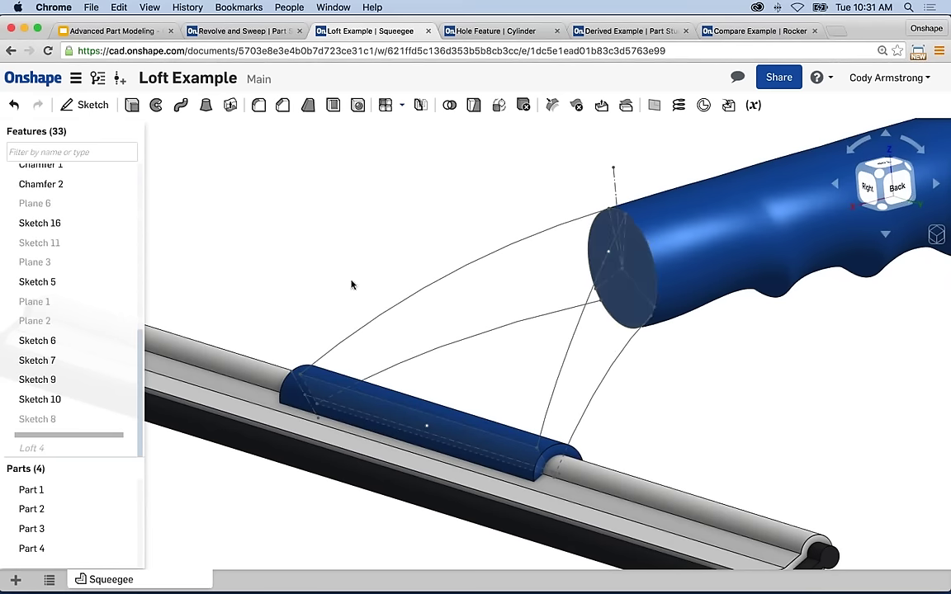
Step: Hide Sketch 5 on the handle's end face and show Sketch 8 again
{"action": "left_click", "coordinate": [634, 286]}
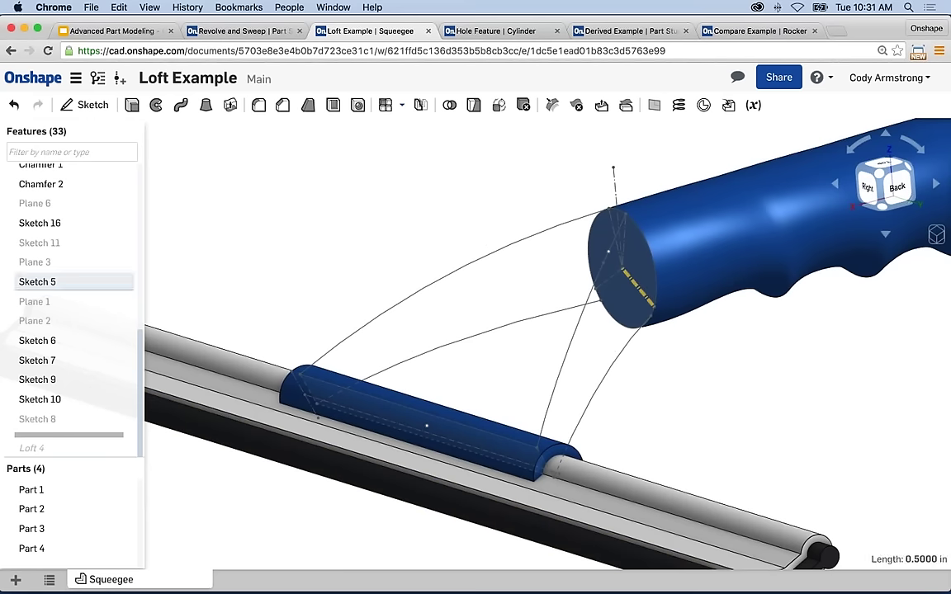
{"action": "left_click", "coordinate": [122, 282]}
{"action": "left_click", "coordinate": [122, 418]}
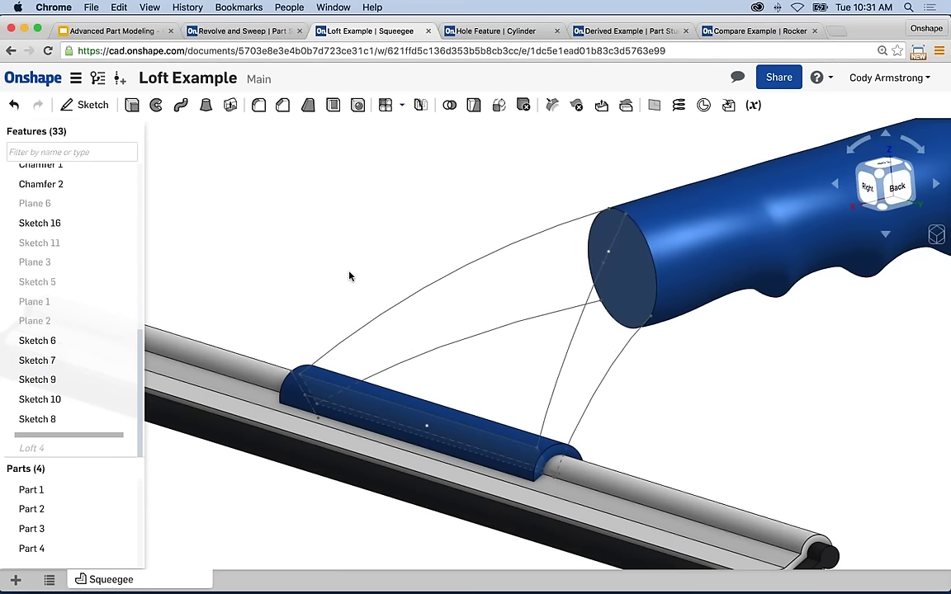
{"action": "middle_click_drag", "start_coordinate": [349, 259], "coordinate": [377, 259]}
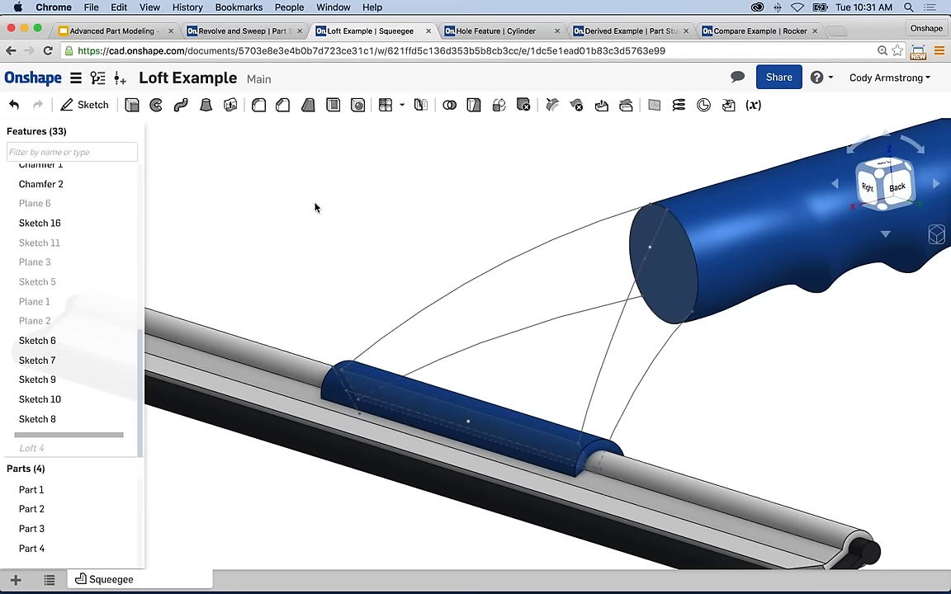
{"action": "middle_click_drag", "start_coordinate": [313, 206], "coordinate": [293, 201]}
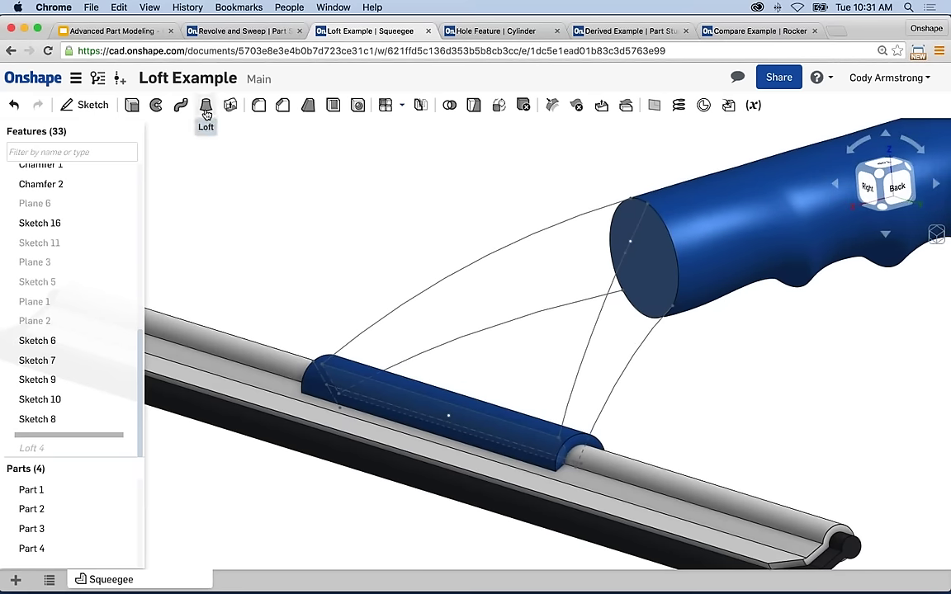
Step: Start a loft with Face of Sketch 8 and Sketch 16 as profiles and inspect the solid preview
{"action": "left_click", "coordinate": [206, 106]}
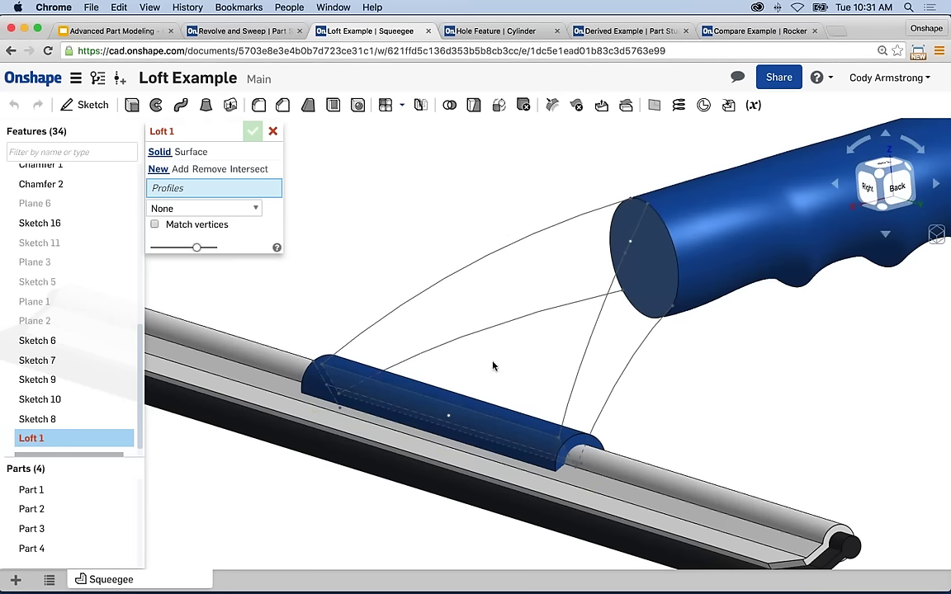
{"action": "mouse_move", "coordinate": [176, 590]}
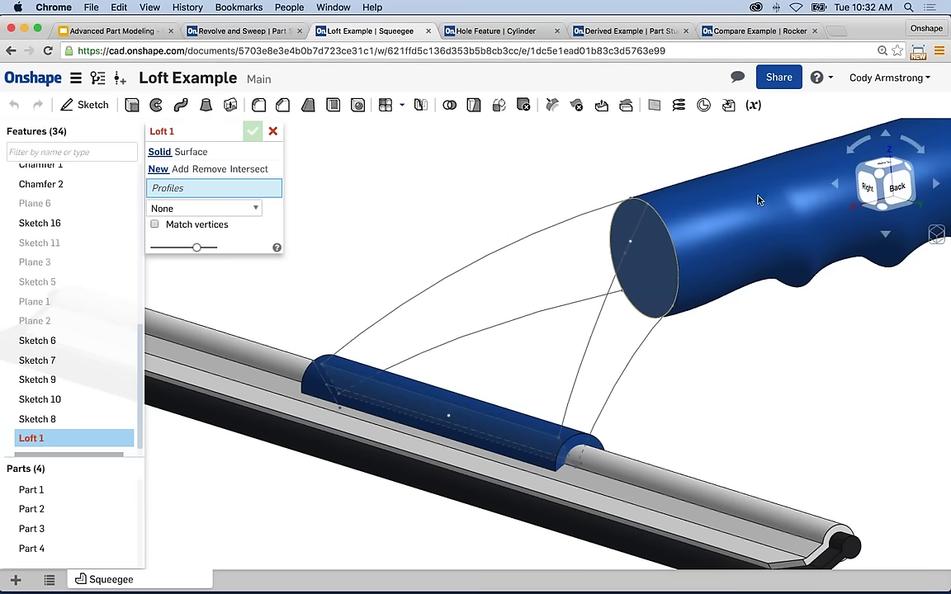
{"action": "left_click", "coordinate": [642, 259]}
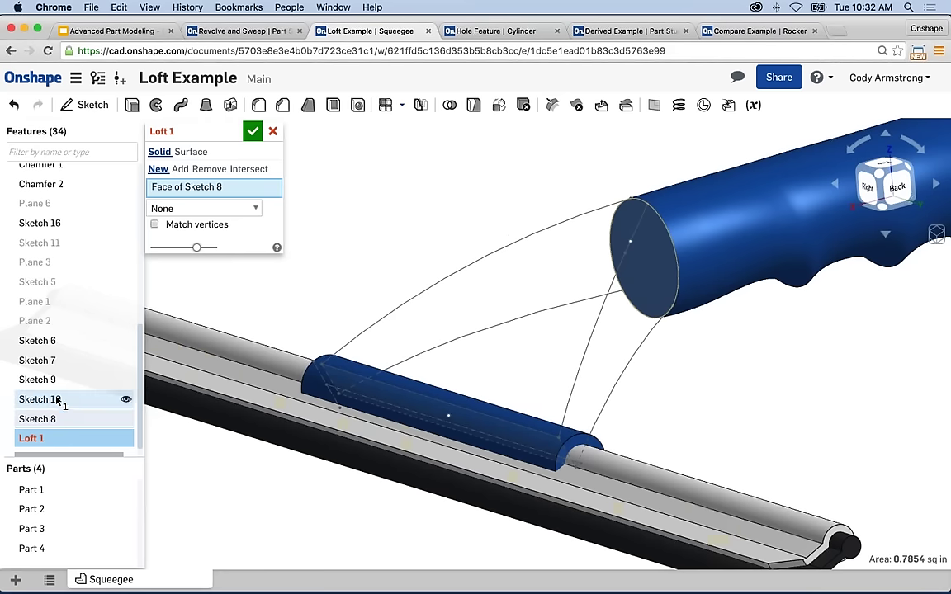
{"action": "left_click", "coordinate": [62, 224]}
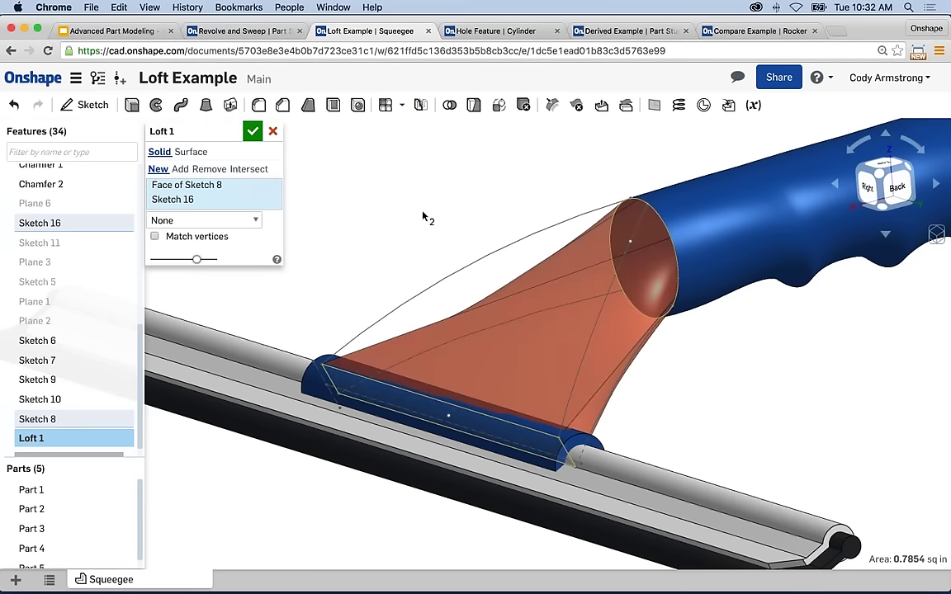
{"action": "right_click_drag", "start_coordinate": [427, 219], "coordinate": [461, 224]}
{"action": "scroll", "coordinate": [462, 225], "scroll_direction": "up", "scroll_amount": 3}
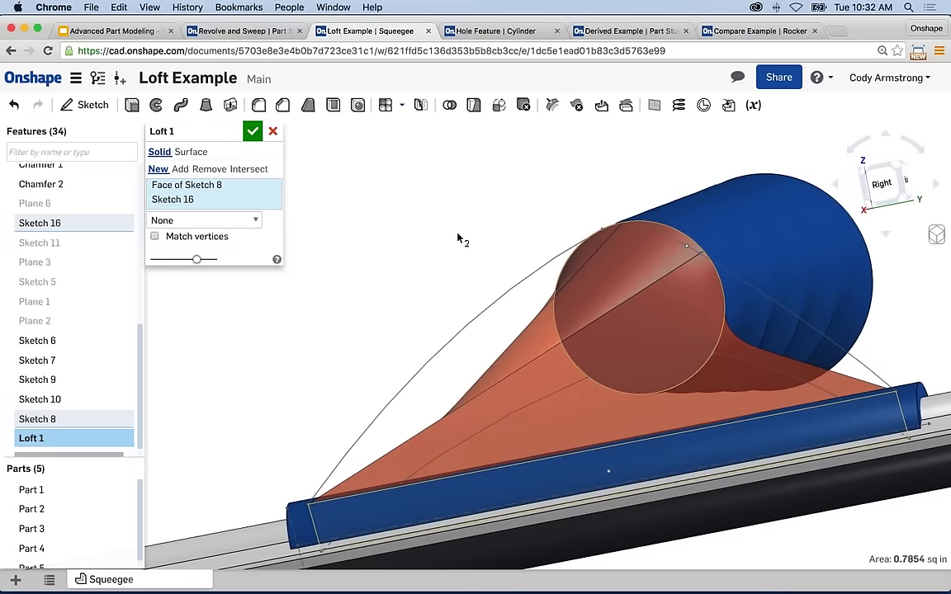
{"action": "middle_click_drag", "start_coordinate": [460, 238], "coordinate": [409, 198]}
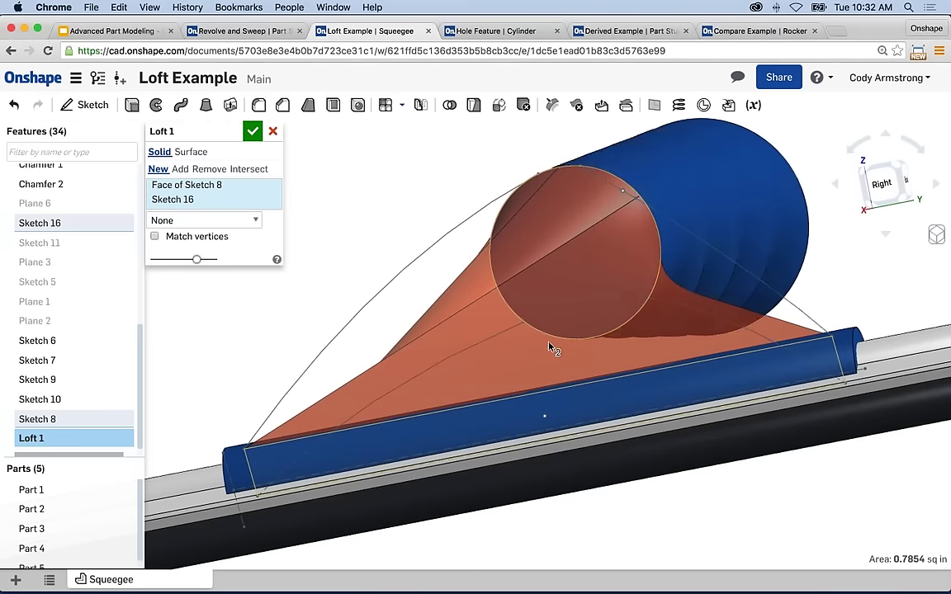
{"action": "right_click_drag", "start_coordinate": [538, 345], "coordinate": [568, 347]}
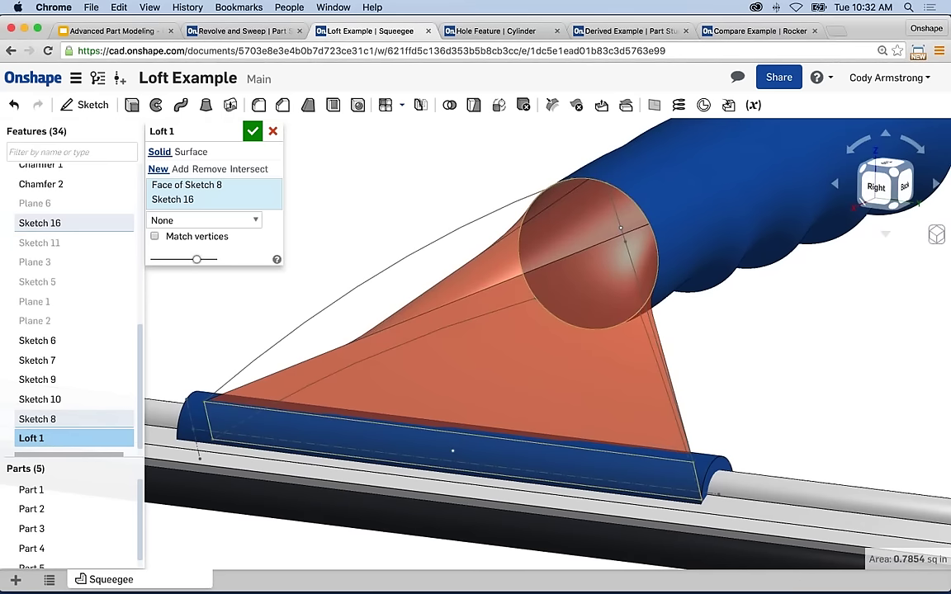
Step: Cancel the new loft and open Sketch 5 for editing, looking normal to its plane
{"action": "left_click", "coordinate": [252, 130]}
{"action": "key", "text": "super+z"}
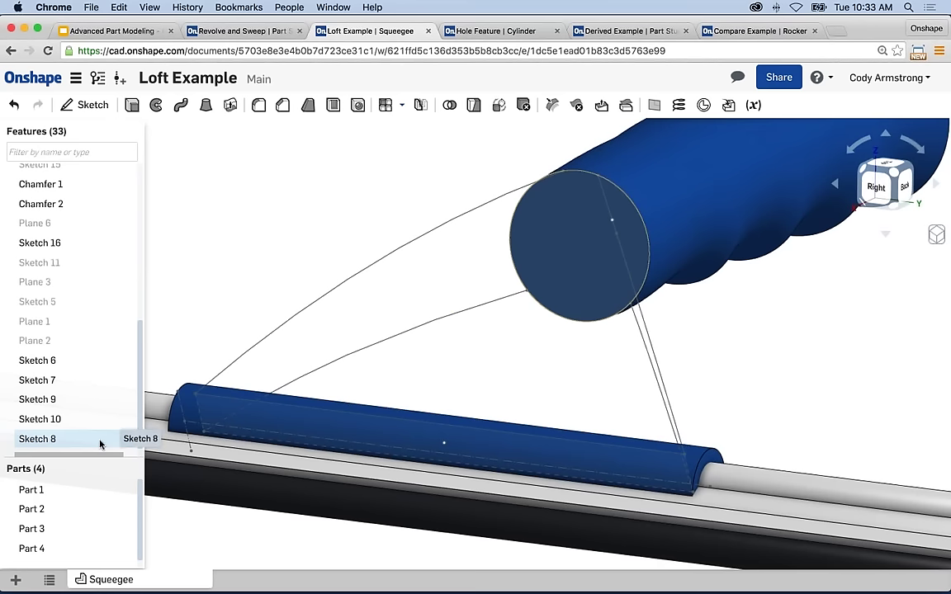
{"action": "right_click", "coordinate": [62, 302]}
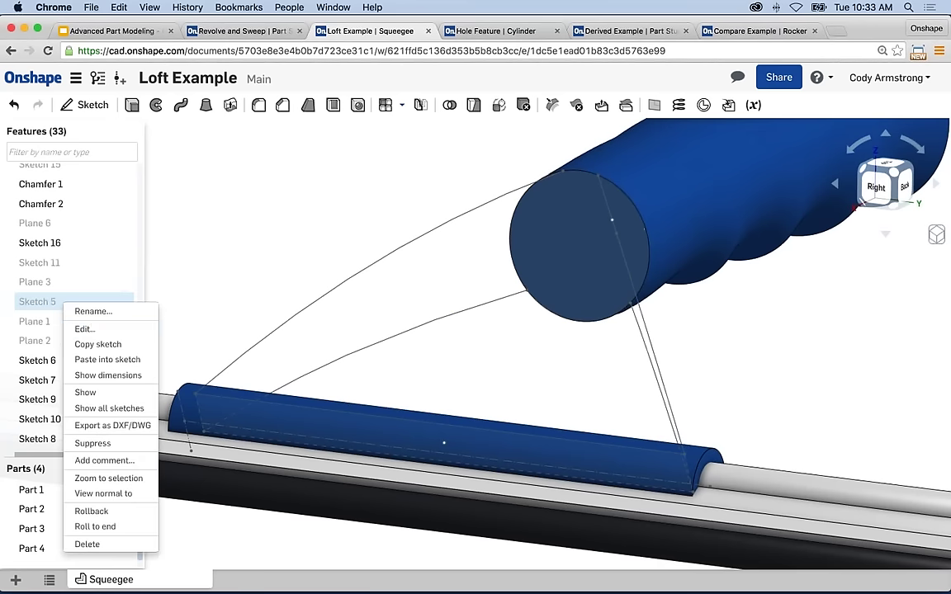
{"action": "left_click", "coordinate": [83, 328]}
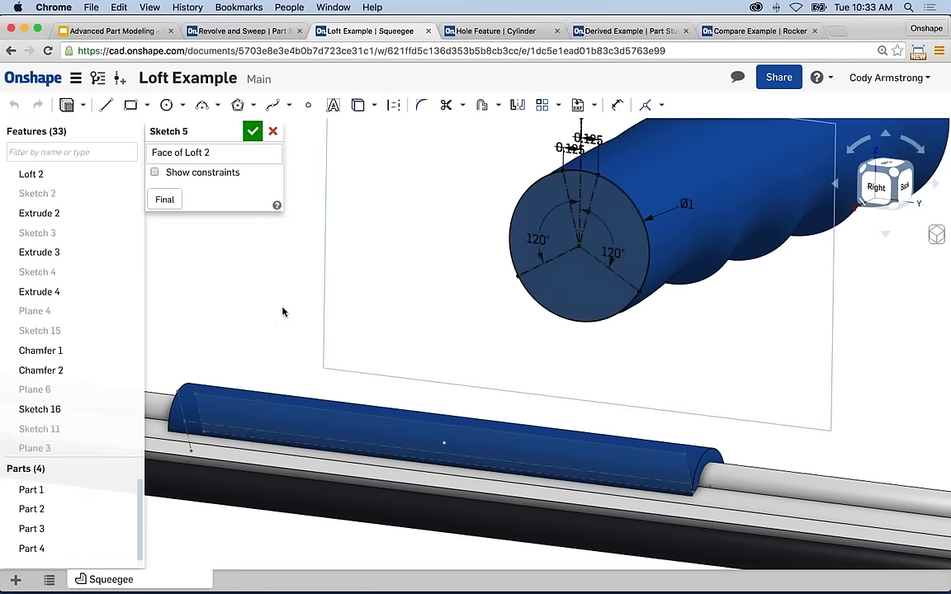
{"action": "key", "text": "n"}
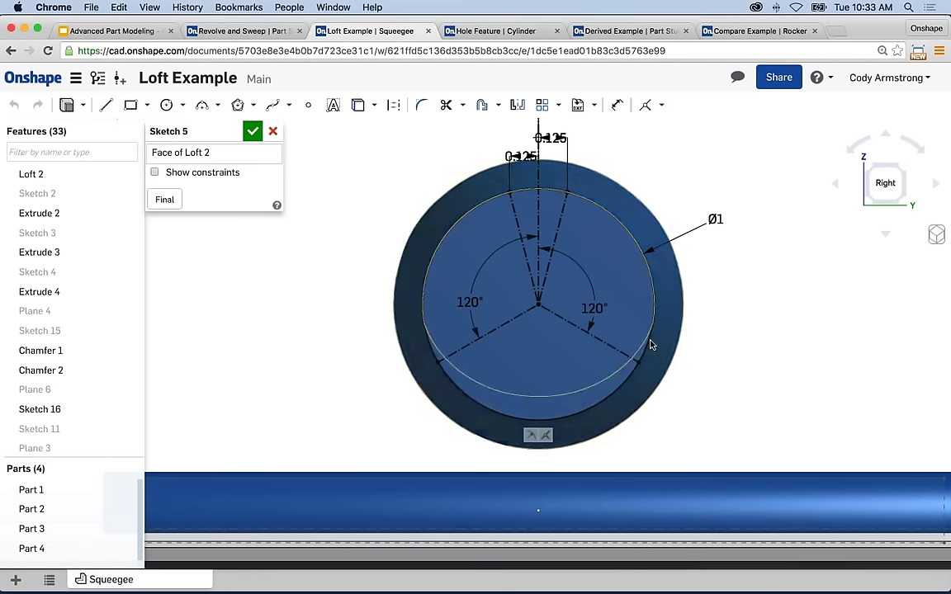
Step: Inspect the circle's top constraint and trim options, then finish Sketch 5 in a 3D view
{"action": "left_click", "coordinate": [538, 174]}
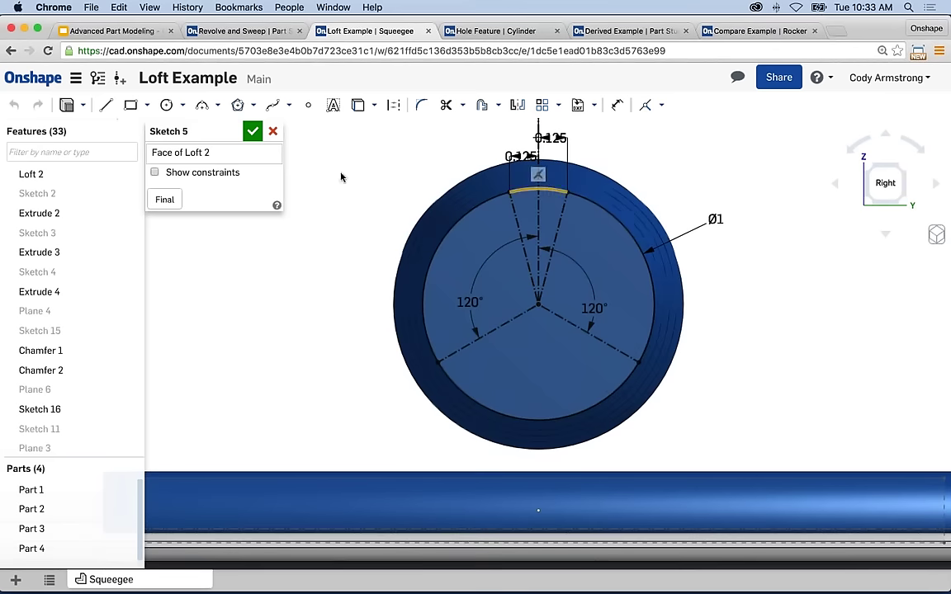
{"action": "left_click", "coordinate": [462, 104]}
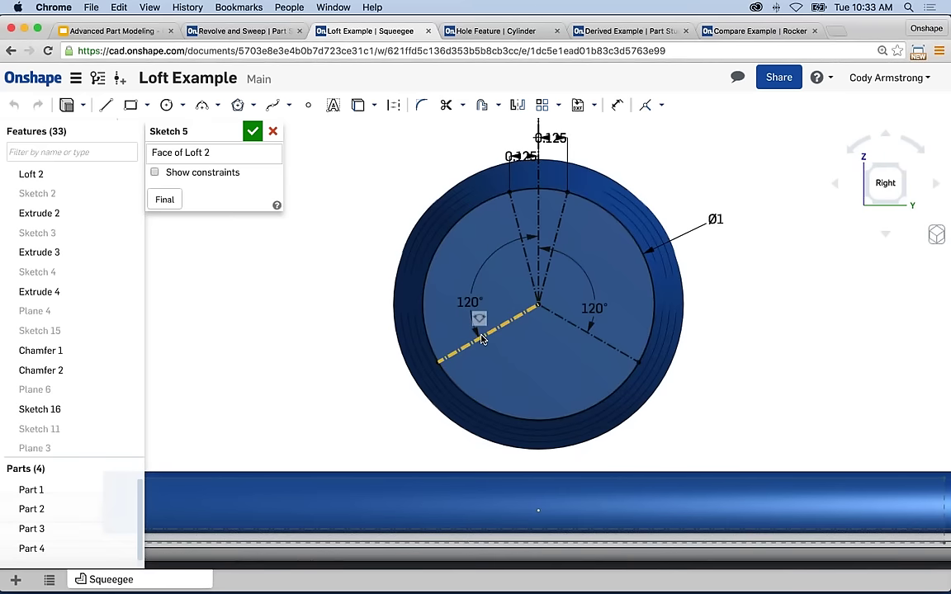
{"action": "scroll", "coordinate": [482, 339], "scroll_direction": "down", "scroll_amount": 3}
{"action": "mouse_move", "coordinate": [479, 319]}
{"action": "right_mouse_down"}
{"action": "mouse_move", "coordinate": [446, 344]}
{"action": "mouse_move", "coordinate": [450, 357]}
{"action": "mouse_move", "coordinate": [339, 248]}
{"action": "right_mouse_up"}
{"action": "left_click", "coordinate": [253, 131]}
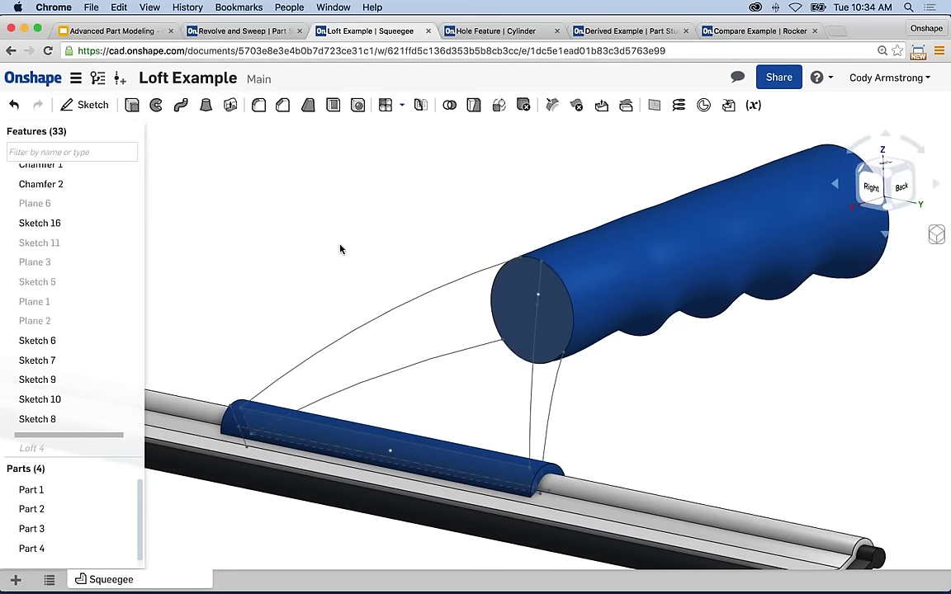
{"action": "right_click_drag", "start_coordinate": [337, 264], "coordinate": [352, 255]}
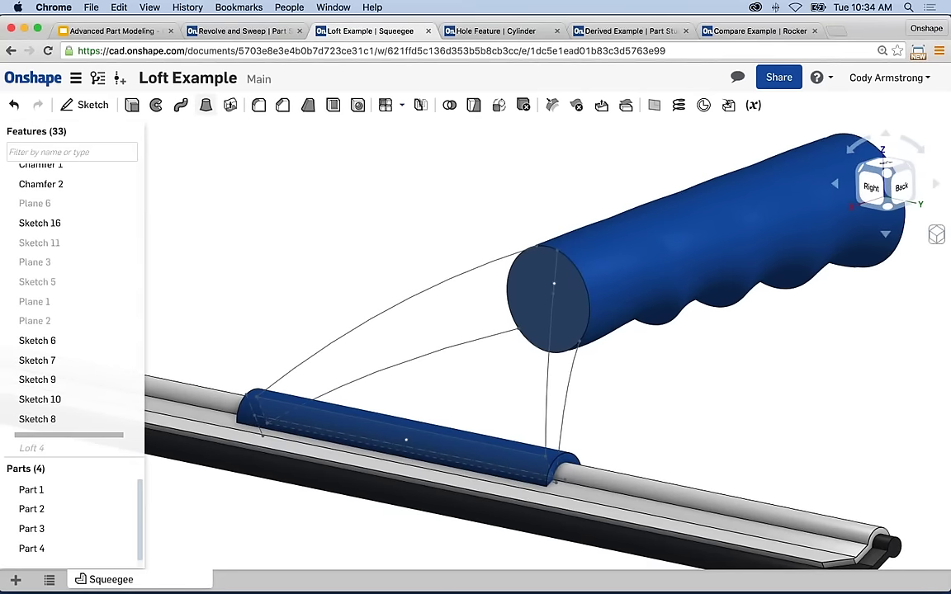
Step: Start a loft with Sketch 5 and Sketch 16 as profiles and orbit around its preview
{"action": "left_click", "coordinate": [206, 105]}
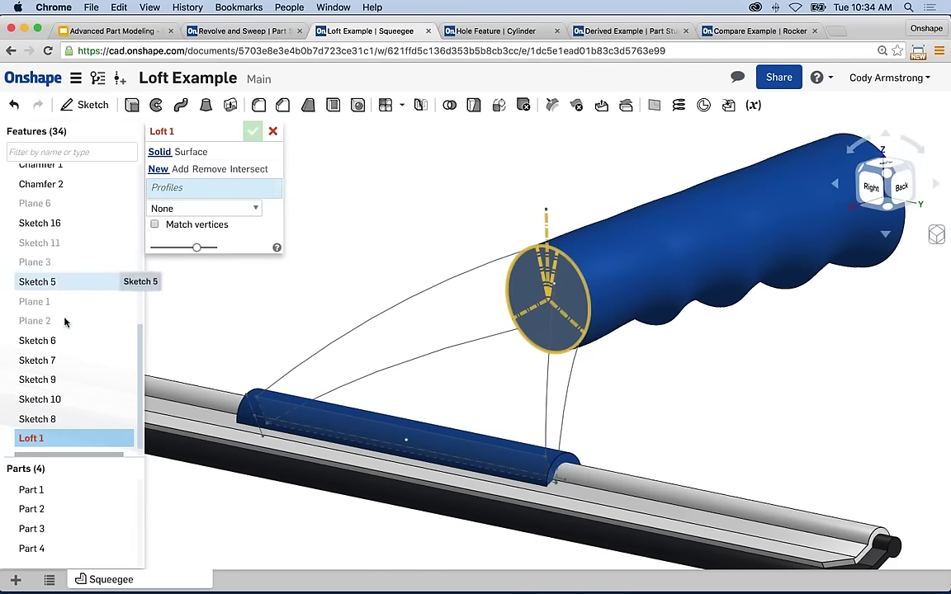
{"action": "left_click", "coordinate": [37, 282]}
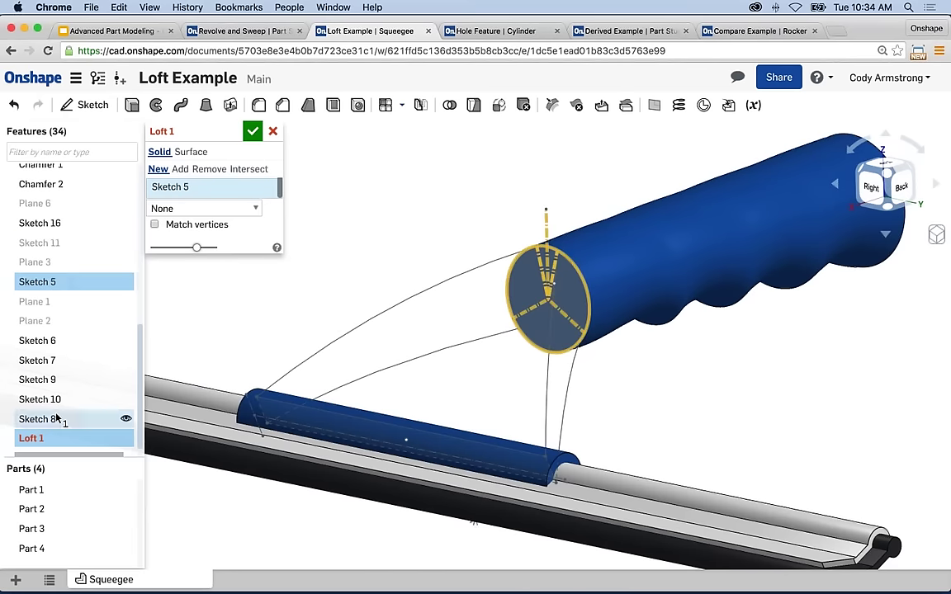
{"action": "left_click", "coordinate": [55, 224]}
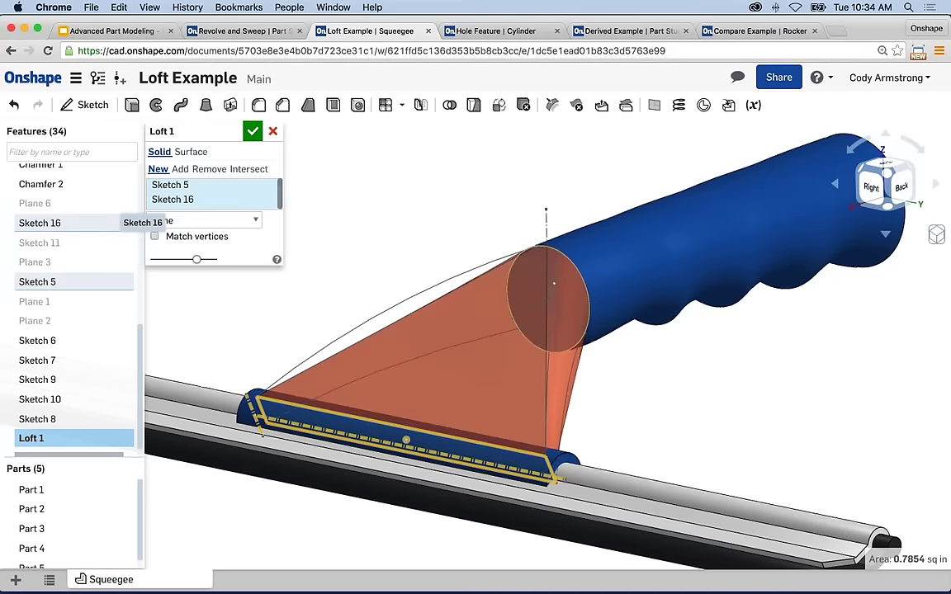
{"action": "key", "text": "shift+4"}
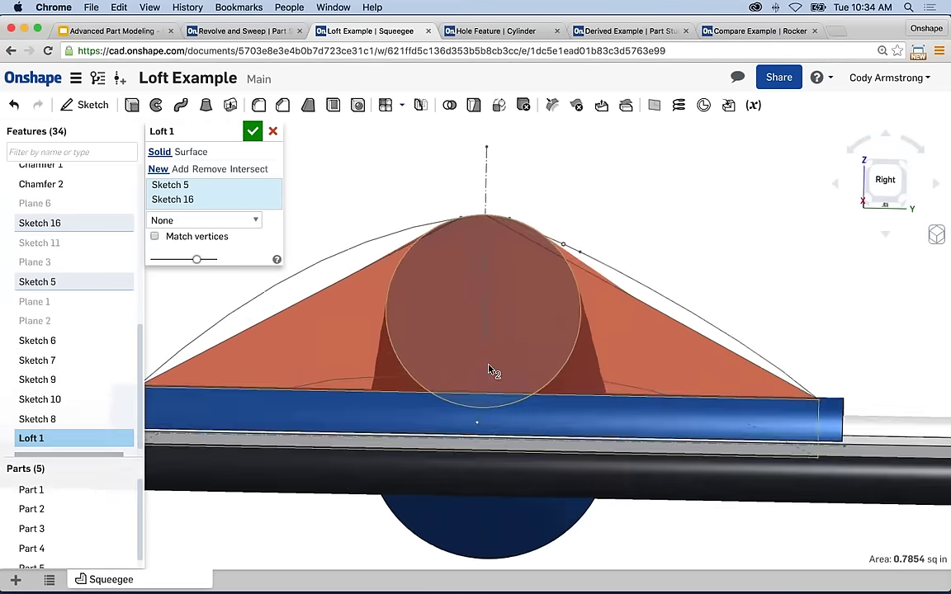
{"action": "mouse_move", "coordinate": [492, 378]}
{"action": "right_mouse_down"}
{"action": "mouse_move", "coordinate": [426, 391]}
{"action": "mouse_move", "coordinate": [486, 388]}
{"action": "mouse_move", "coordinate": [527, 365]}
{"action": "mouse_move", "coordinate": [536, 187]}
{"action": "mouse_move", "coordinate": [516, 187]}
{"action": "right_mouse_up"}
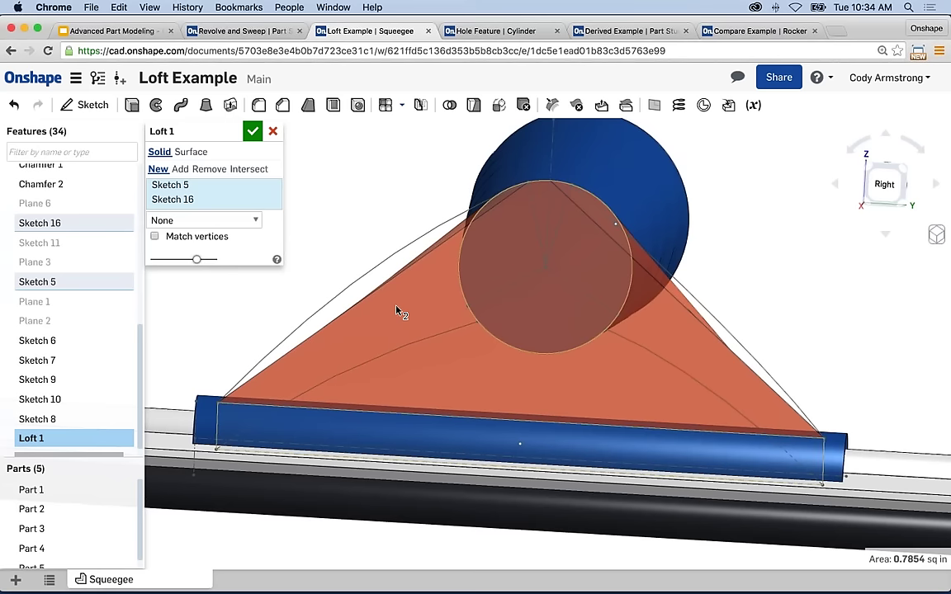
{"action": "mouse_move", "coordinate": [456, 215]}
{"action": "right_mouse_down"}
{"action": "mouse_move", "coordinate": [433, 211]}
{"action": "mouse_move", "coordinate": [487, 186]}
{"action": "mouse_move", "coordinate": [584, 183]}
{"action": "right_mouse_up"}
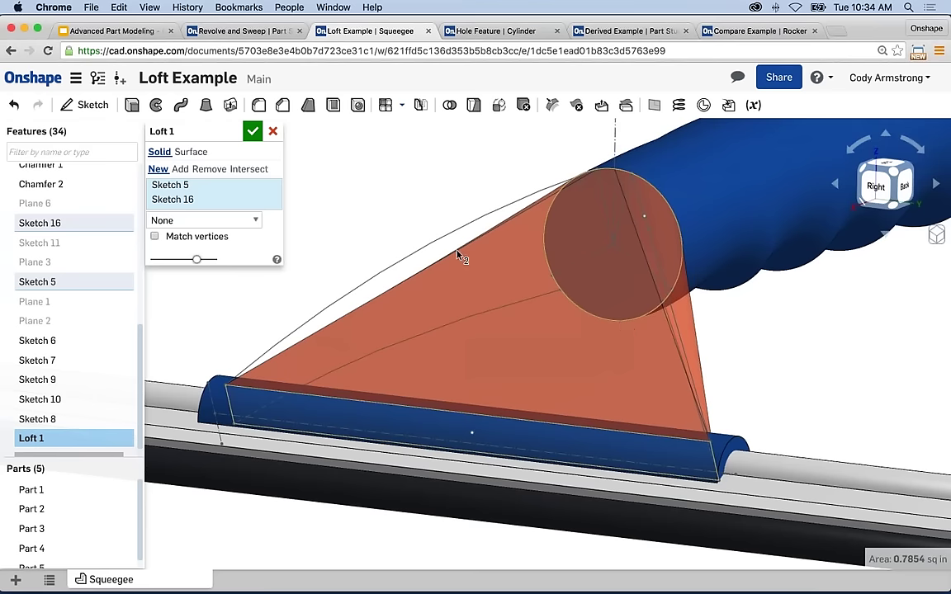
{"action": "scroll", "coordinate": [450, 248], "scroll_direction": "down", "scroll_amount": 2}
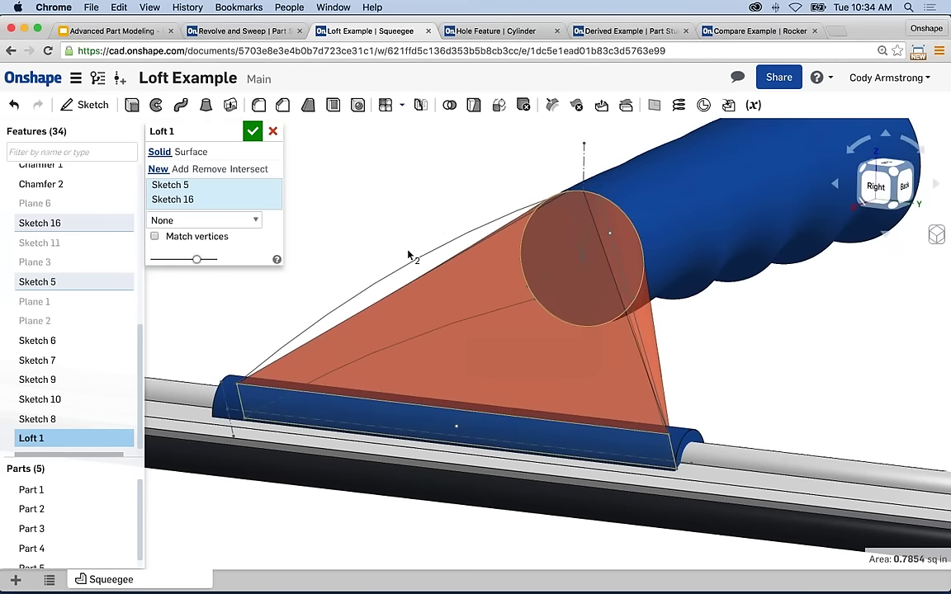
{"action": "right_click_drag", "start_coordinate": [492, 197], "coordinate": [433, 190]}
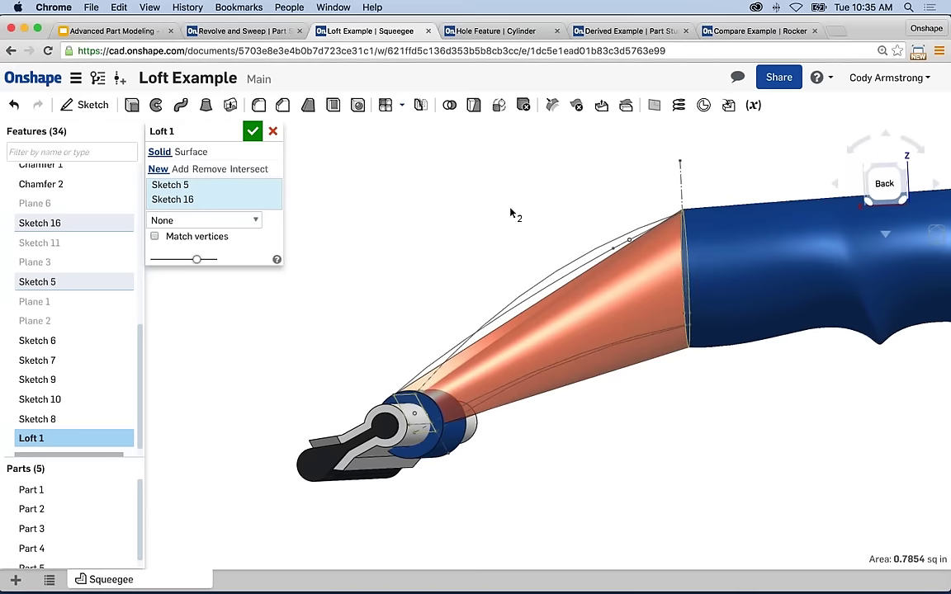
{"action": "right_click_drag", "start_coordinate": [509, 215], "coordinate": [528, 193]}
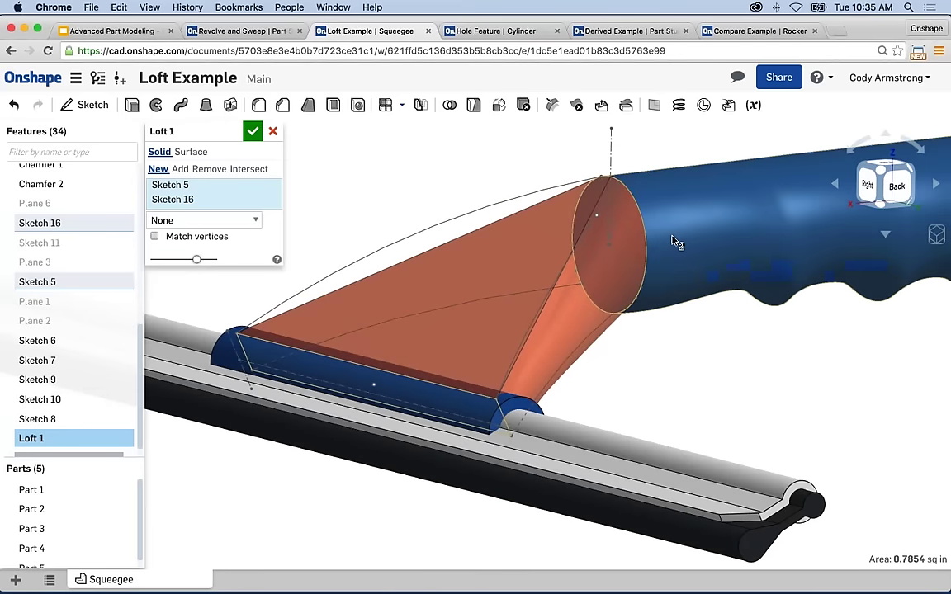
{"action": "right_click_drag", "start_coordinate": [677, 289], "coordinate": [528, 331]}
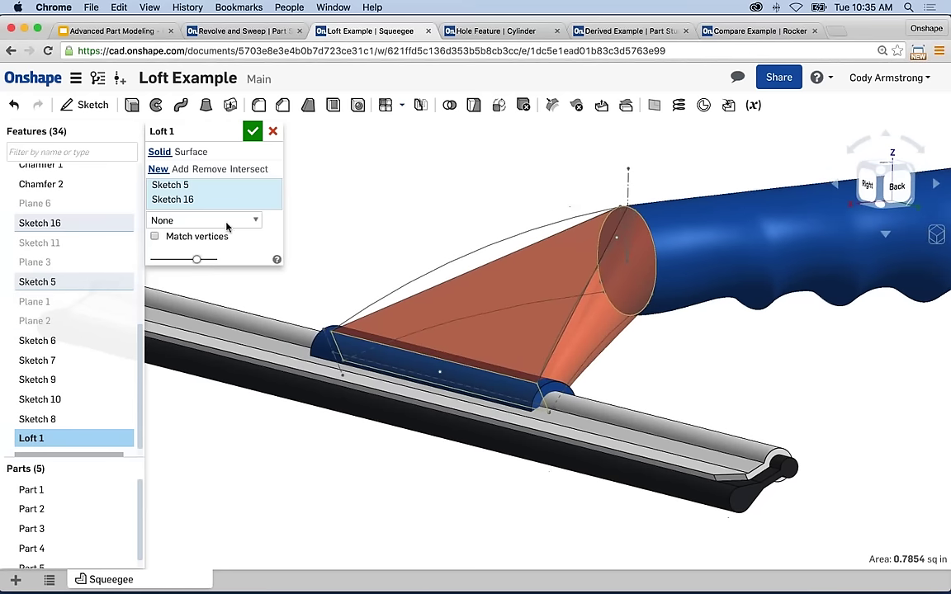
Step: Set the loft's Control type to End conditions with the start Normal to profile
{"action": "left_click", "coordinate": [216, 219]}
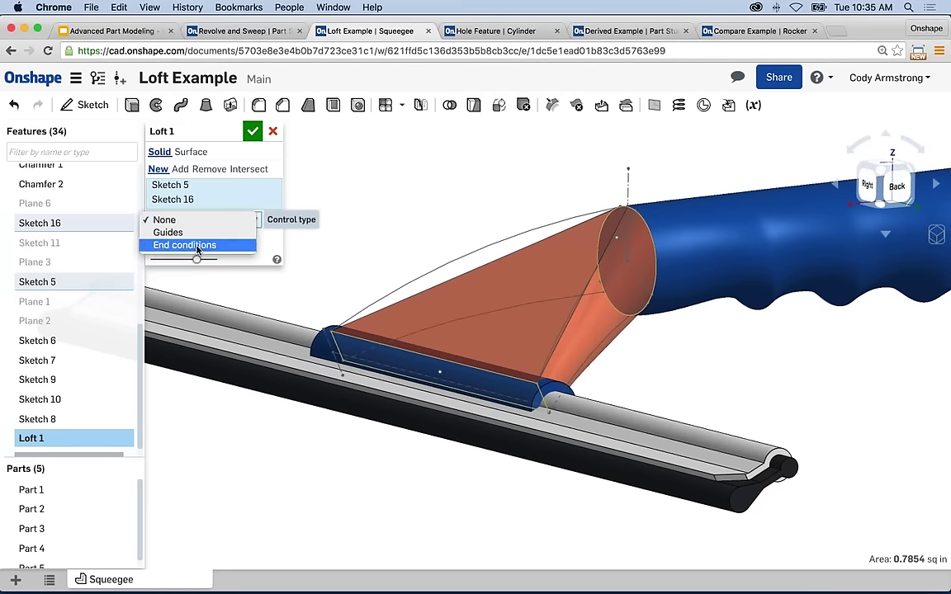
{"action": "left_click", "coordinate": [197, 246]}
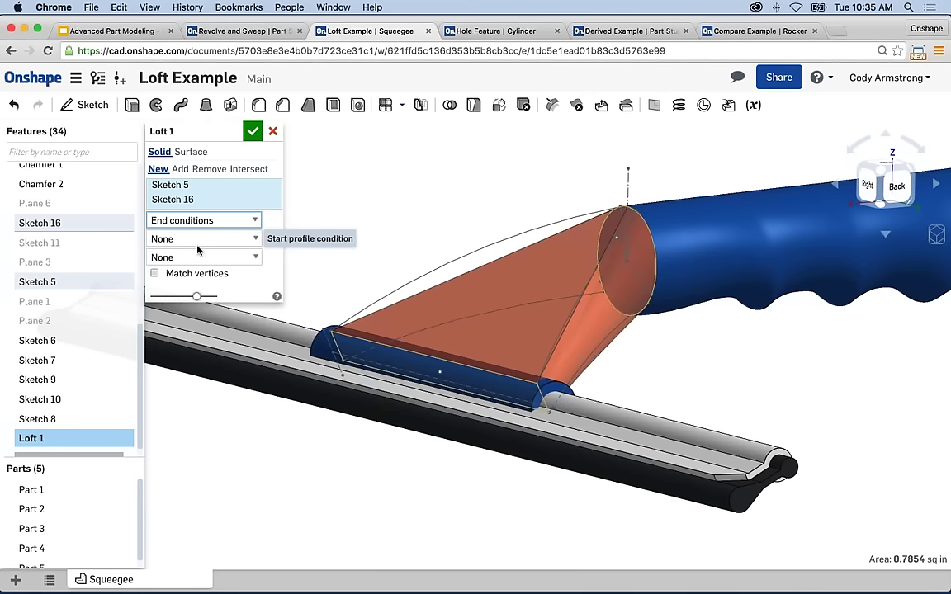
{"action": "left_click", "coordinate": [228, 239]}
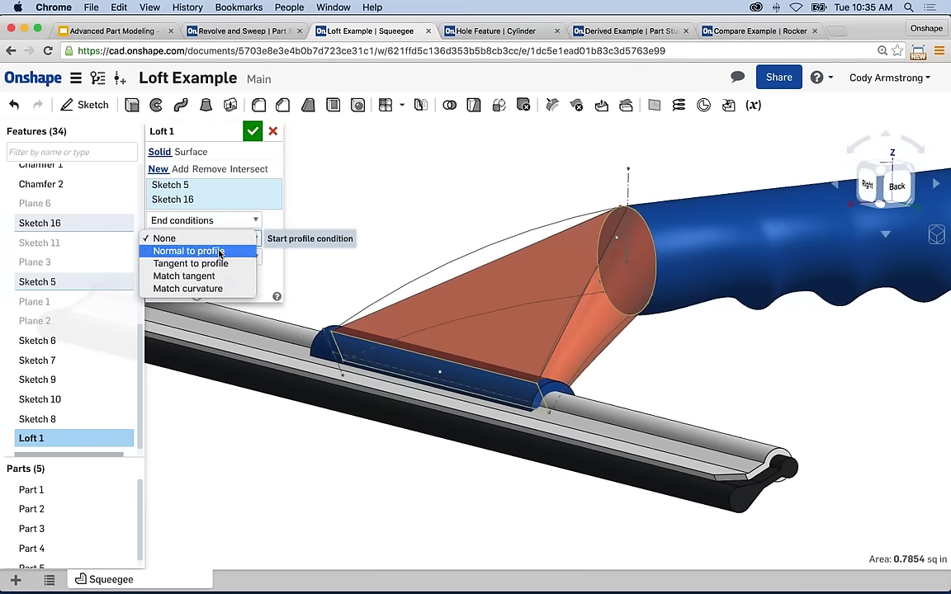
{"action": "left_click", "coordinate": [216, 251]}
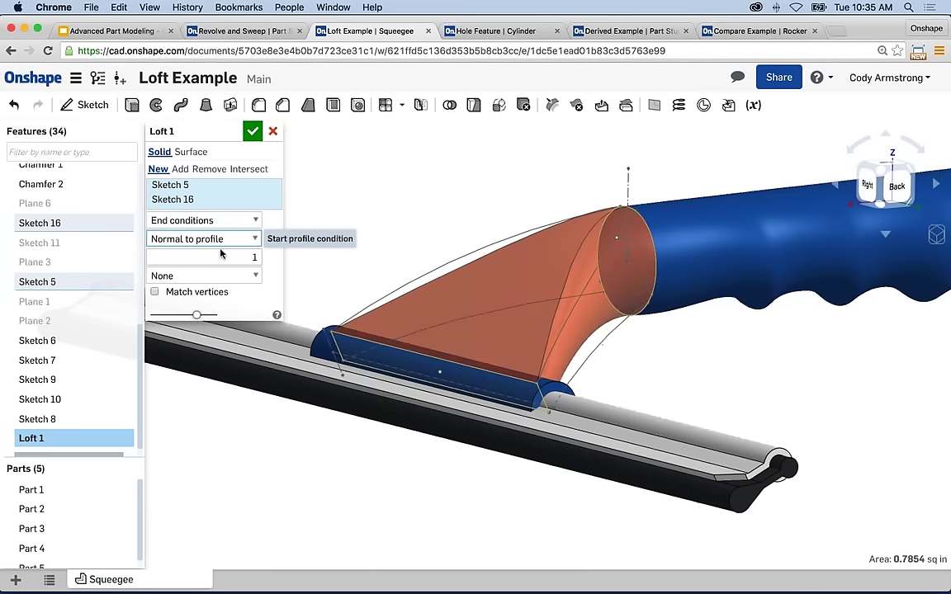
{"action": "right_click_drag", "start_coordinate": [494, 187], "coordinate": [646, 171]}
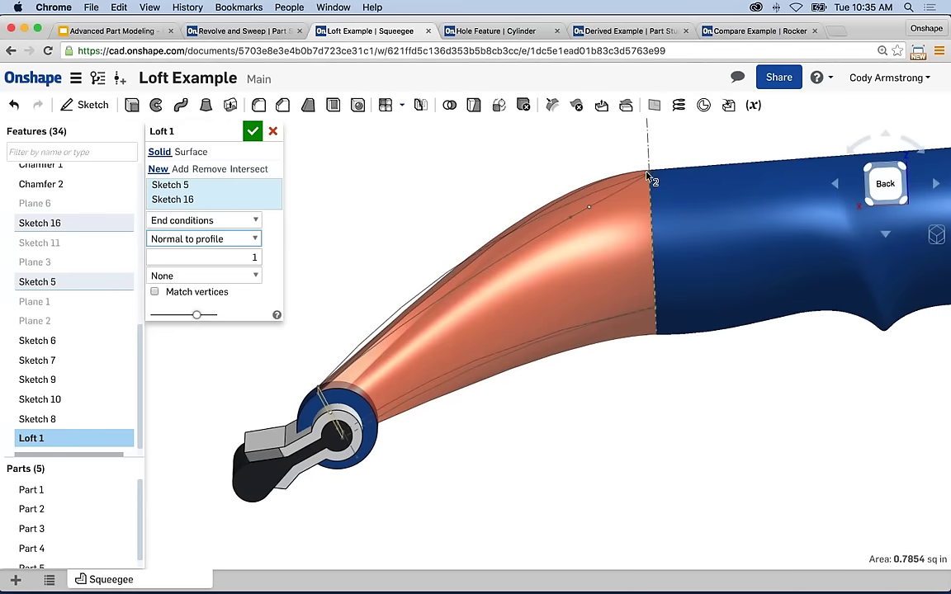
{"action": "left_click", "coordinate": [203, 239]}
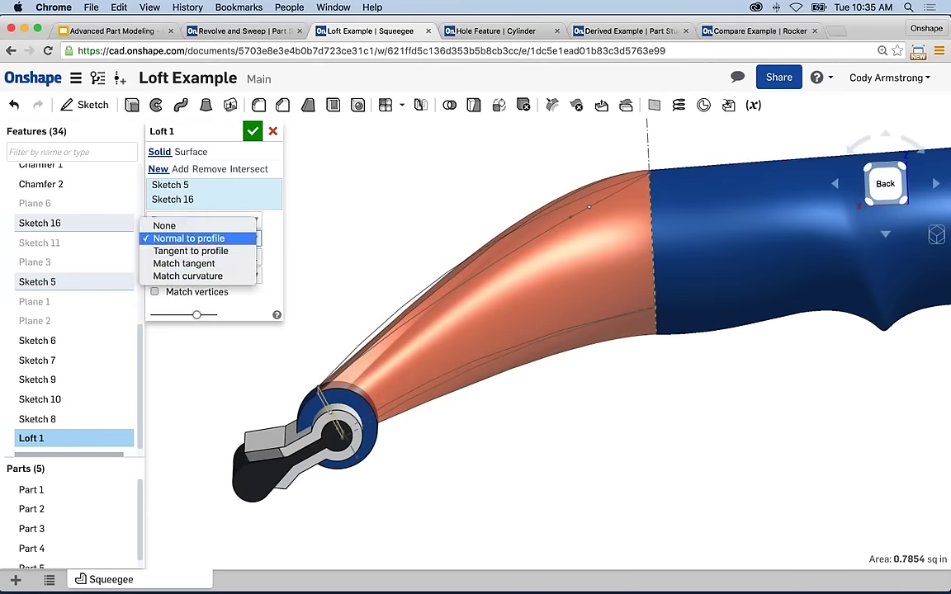
{"action": "left_click", "coordinate": [200, 226]}
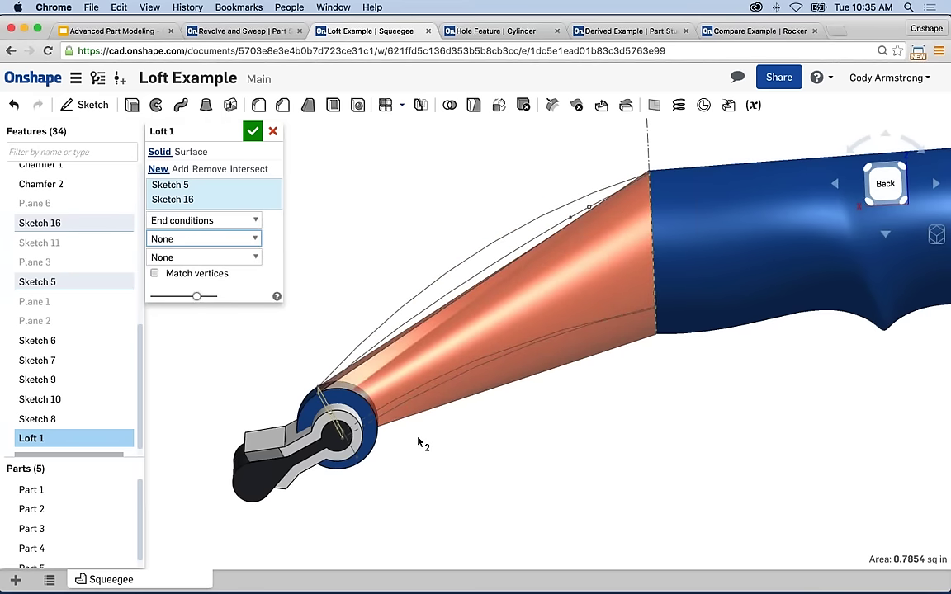
{"action": "left_click", "coordinate": [249, 219]}
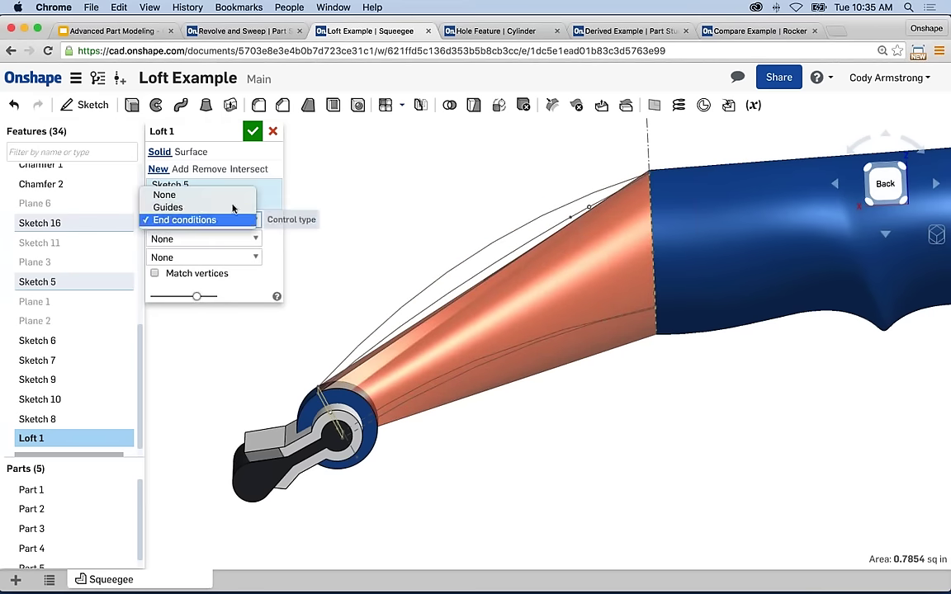
{"action": "left_click", "coordinate": [209, 240]}
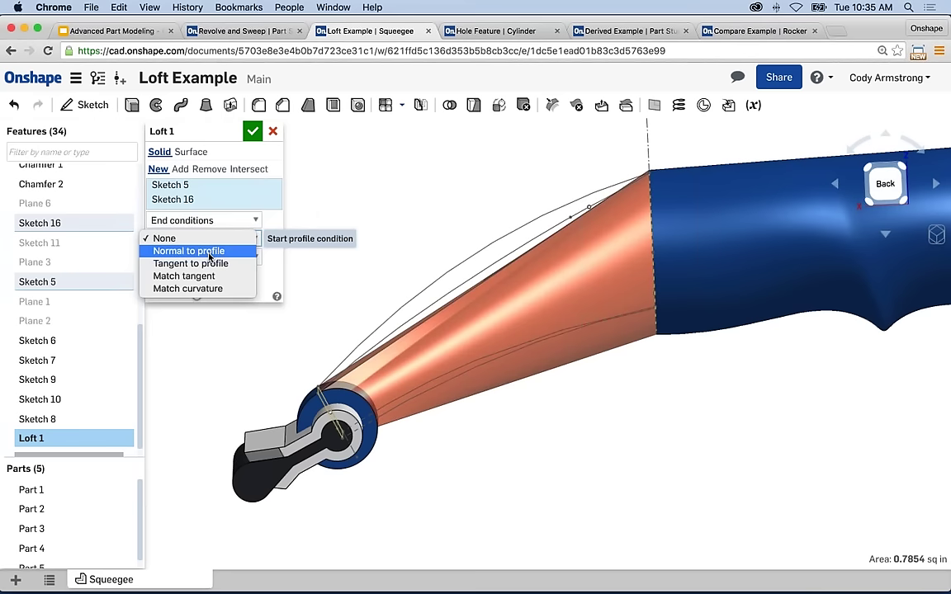
{"action": "left_click", "coordinate": [190, 250]}
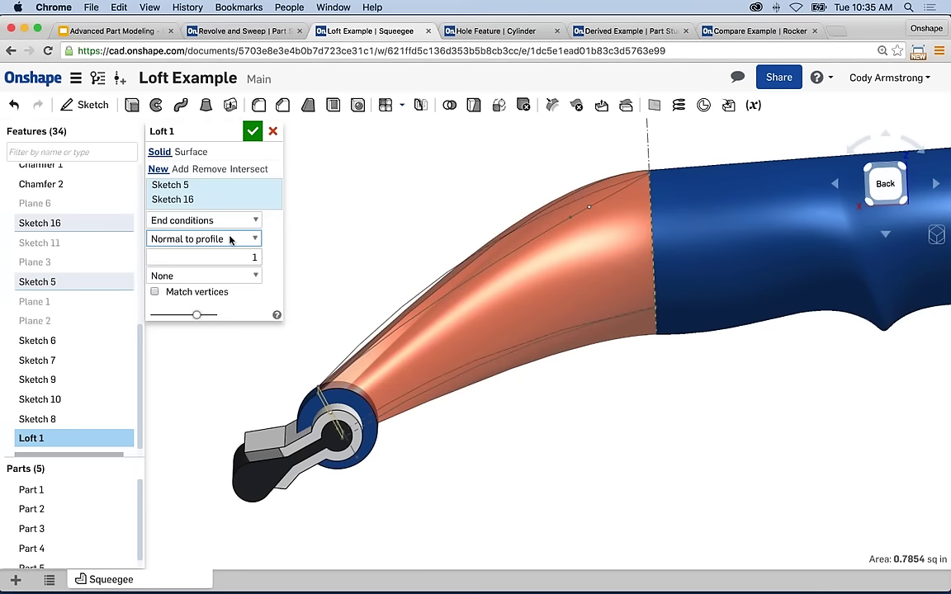
Step: Try Match tangent and Match curvature starts, then settle back on Normal to profile
{"action": "left_click", "coordinate": [230, 238]}
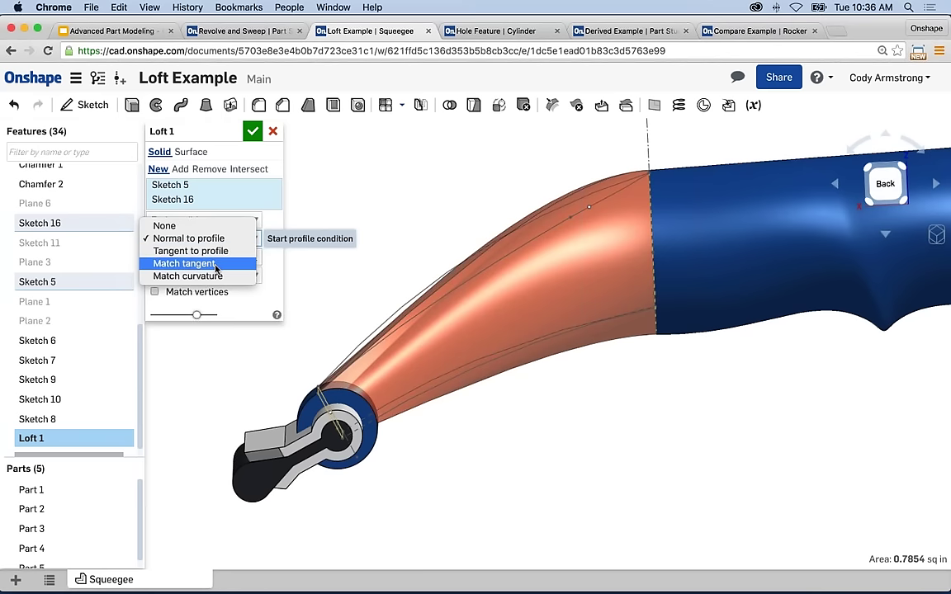
{"action": "left_click", "coordinate": [213, 264]}
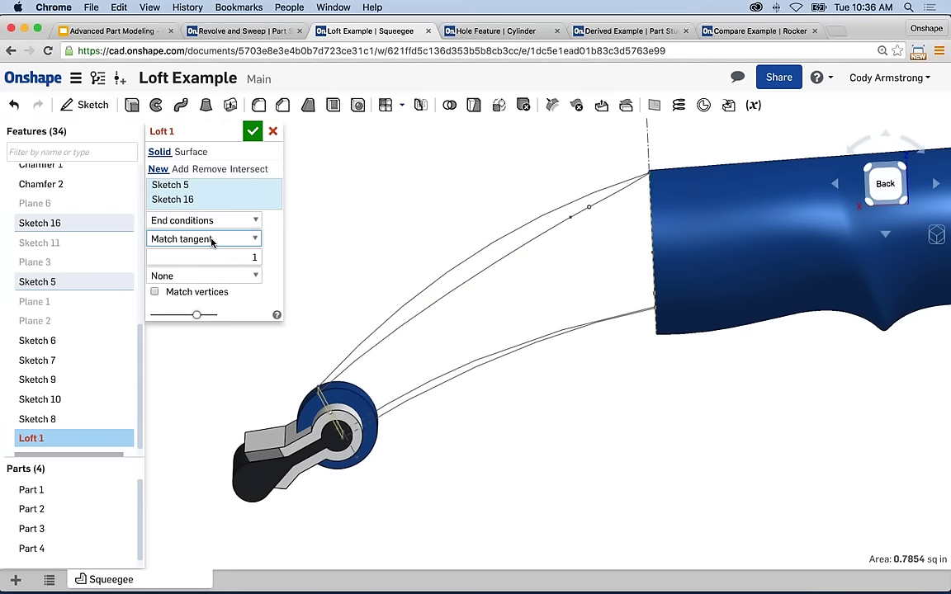
{"action": "left_click", "coordinate": [212, 239]}
{"action": "left_click", "coordinate": [208, 250]}
{"action": "left_click", "coordinate": [206, 239]}
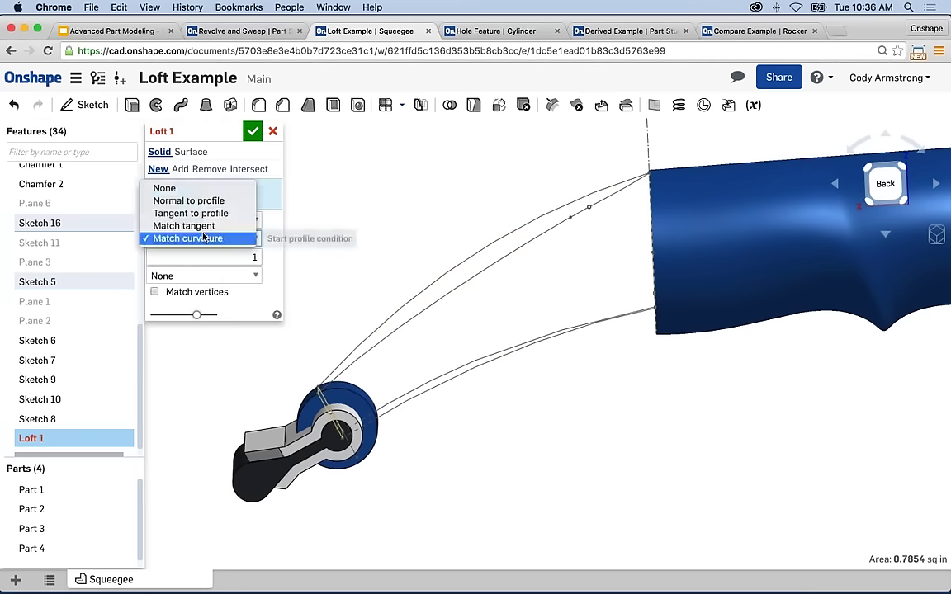
{"action": "left_click", "coordinate": [198, 202]}
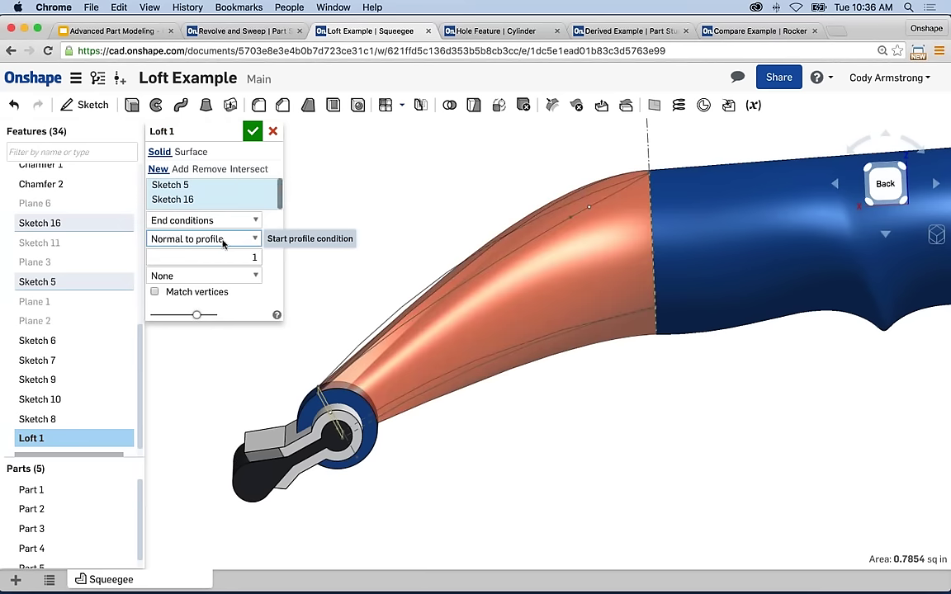
{"action": "left_click", "coordinate": [223, 239]}
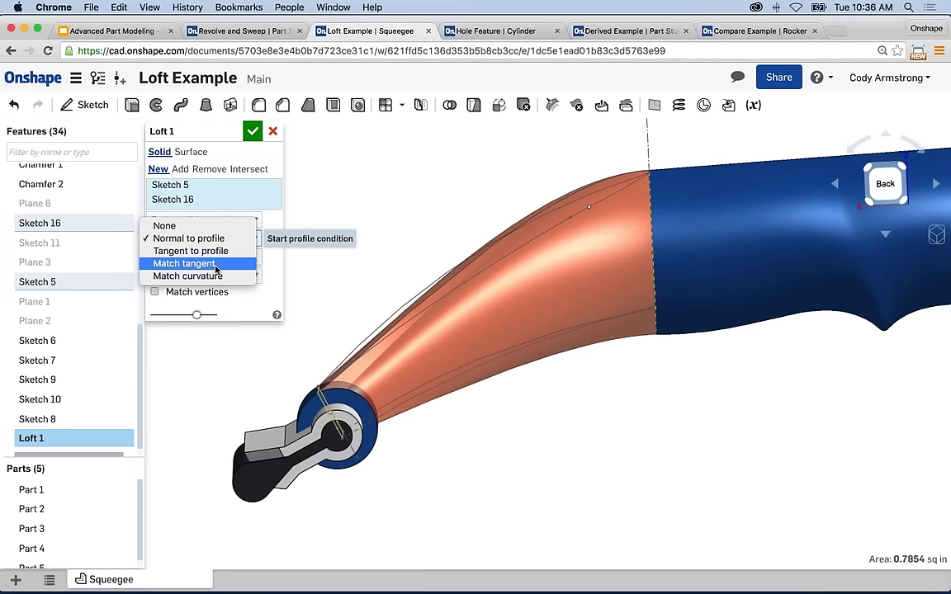
{"action": "left_click", "coordinate": [277, 222]}
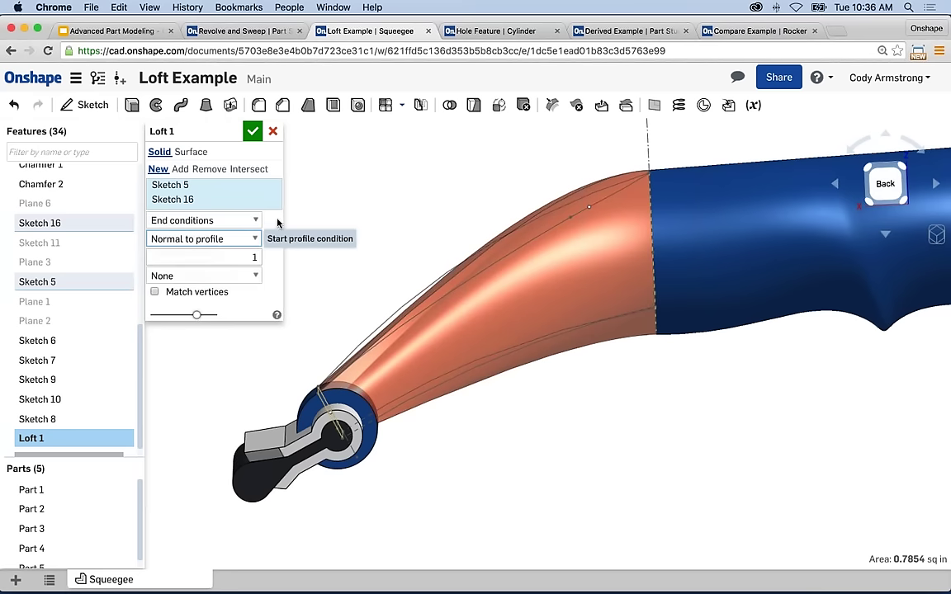
{"action": "left_click", "coordinate": [197, 222]}
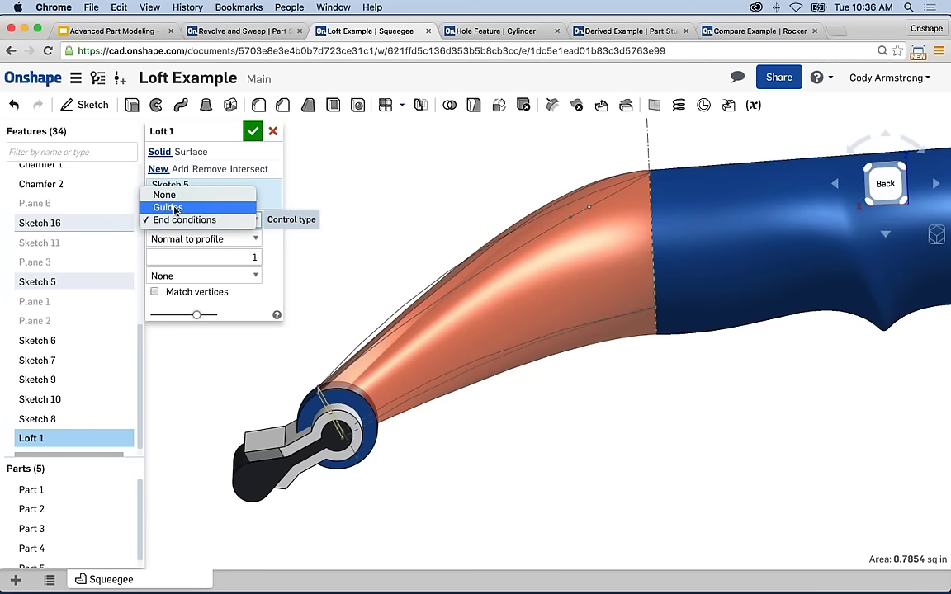
Step: Cancel the trial Loft 1
{"action": "left_click", "coordinate": [169, 207]}
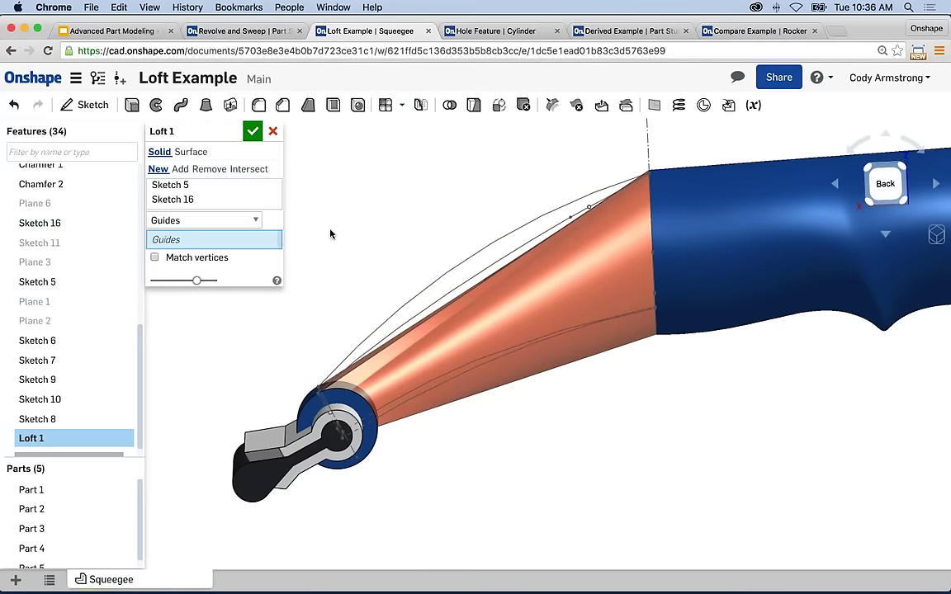
{"action": "right_click_drag", "start_coordinate": [342, 233], "coordinate": [358, 242]}
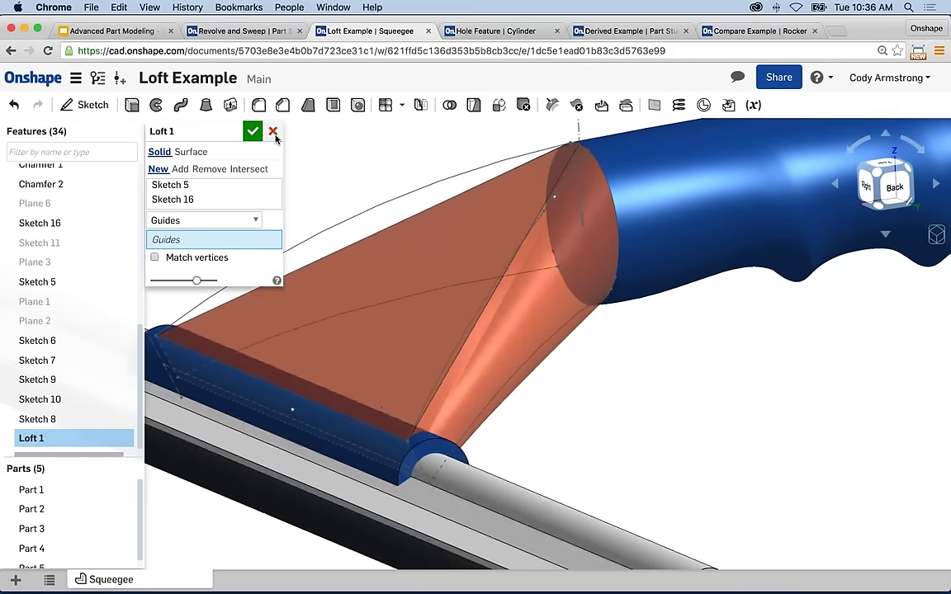
{"action": "left_click", "coordinate": [273, 131]}
Step: Roll the model forward past Loft 4 and reopen it to list its four guide curves
{"action": "left_click_drag", "start_coordinate": [90, 435], "coordinate": [91, 456]}
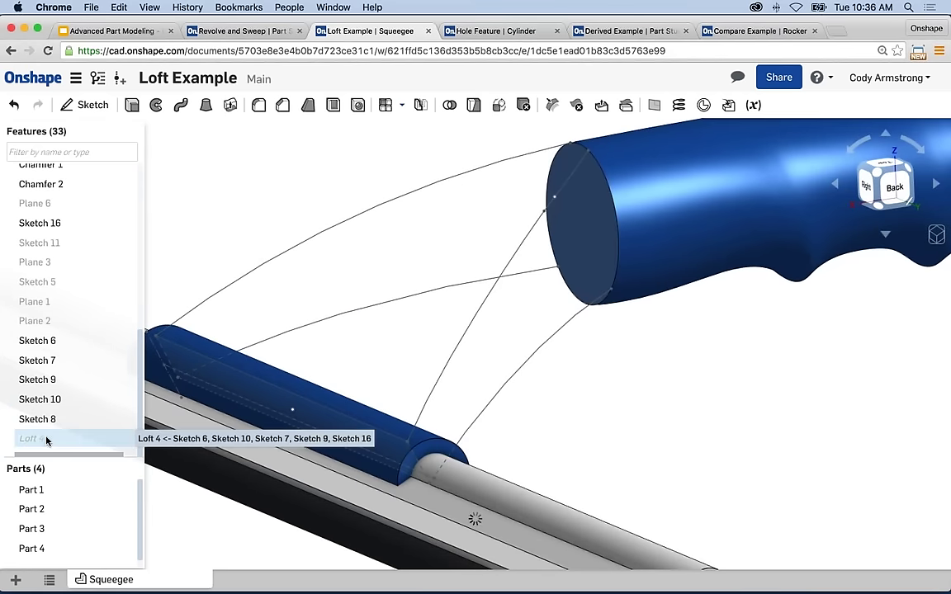
{"action": "right_click", "coordinate": [41, 438]}
{"action": "left_click", "coordinate": [65, 466]}
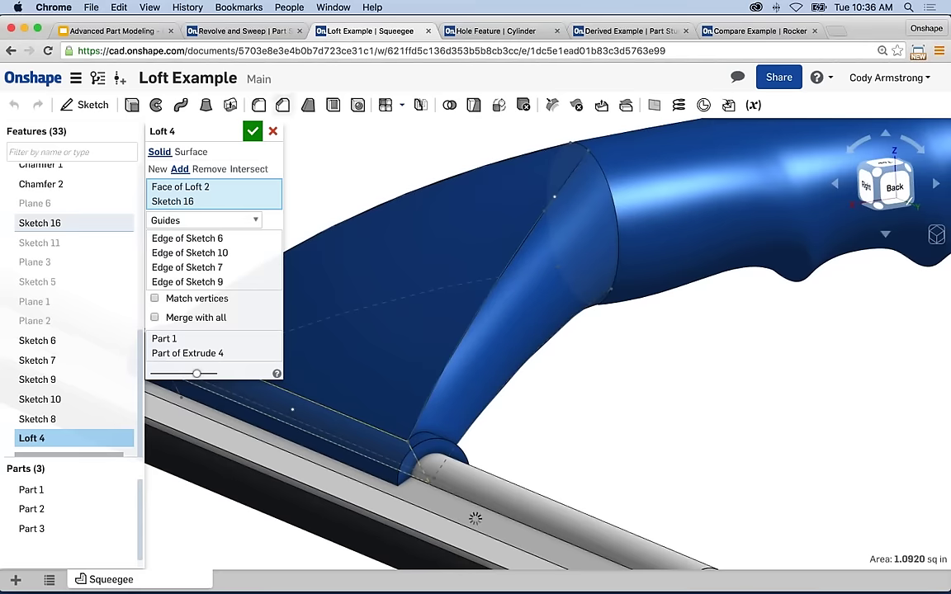
{"action": "scroll", "coordinate": [528, 153], "scroll_direction": "down", "scroll_amount": 3}
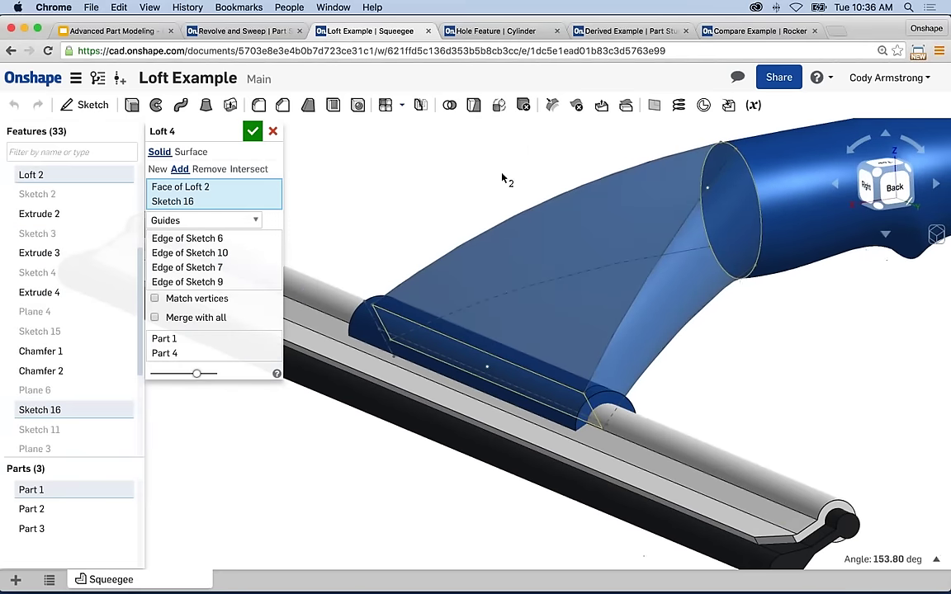
{"action": "left_click", "coordinate": [214, 243]}
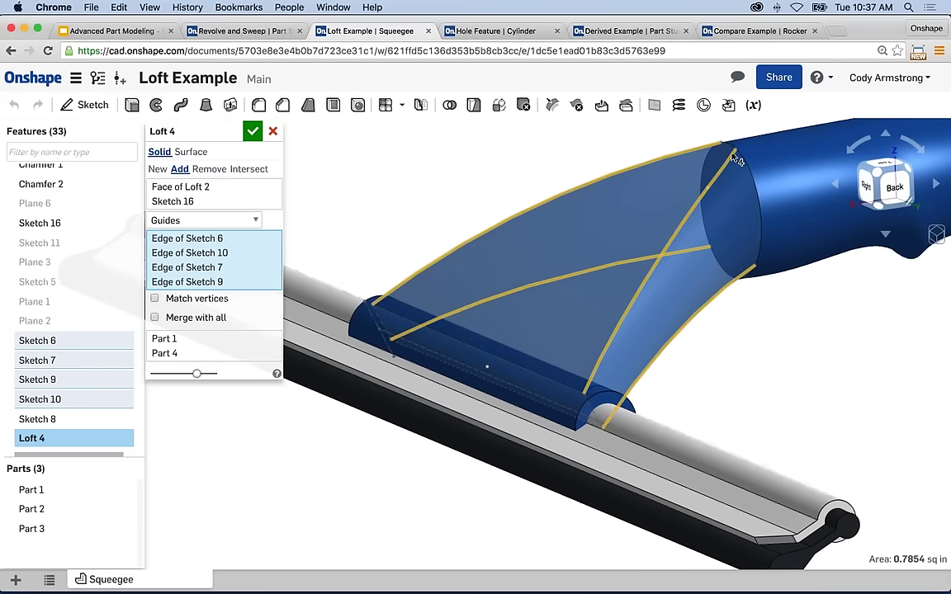
Step: Keep Loft 4's control type on Guides, accept it and fit the whole squeegee in view
{"action": "scroll", "coordinate": [719, 146], "scroll_direction": "up", "scroll_amount": 5}
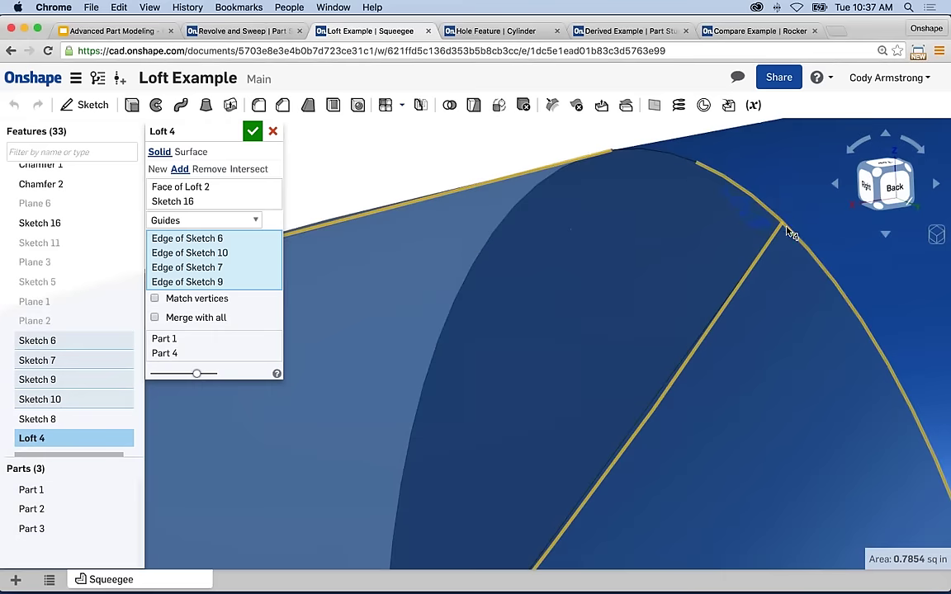
{"action": "scroll", "coordinate": [660, 205], "scroll_direction": "down", "scroll_amount": 5}
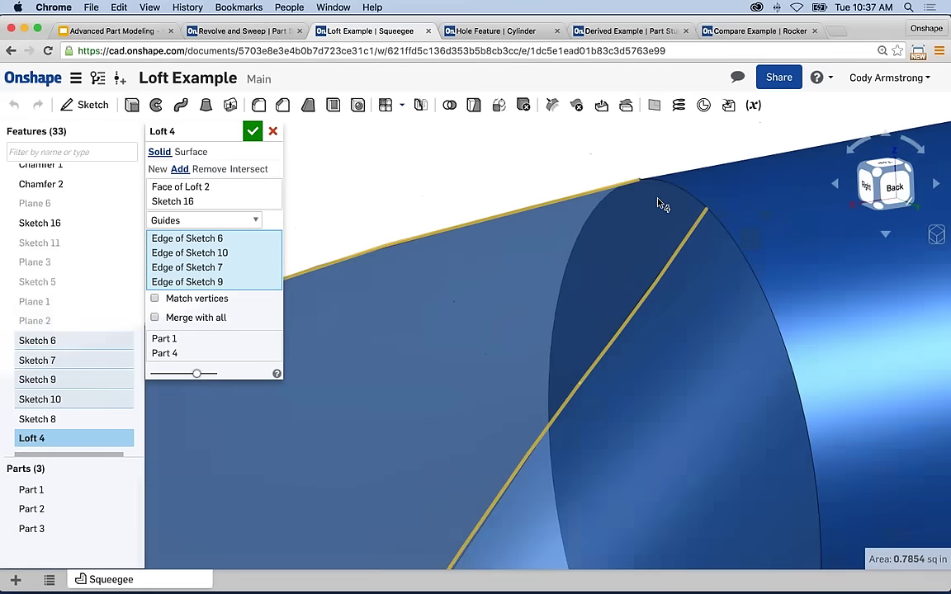
{"action": "scroll", "coordinate": [659, 212], "scroll_direction": "down", "scroll_amount": 4}
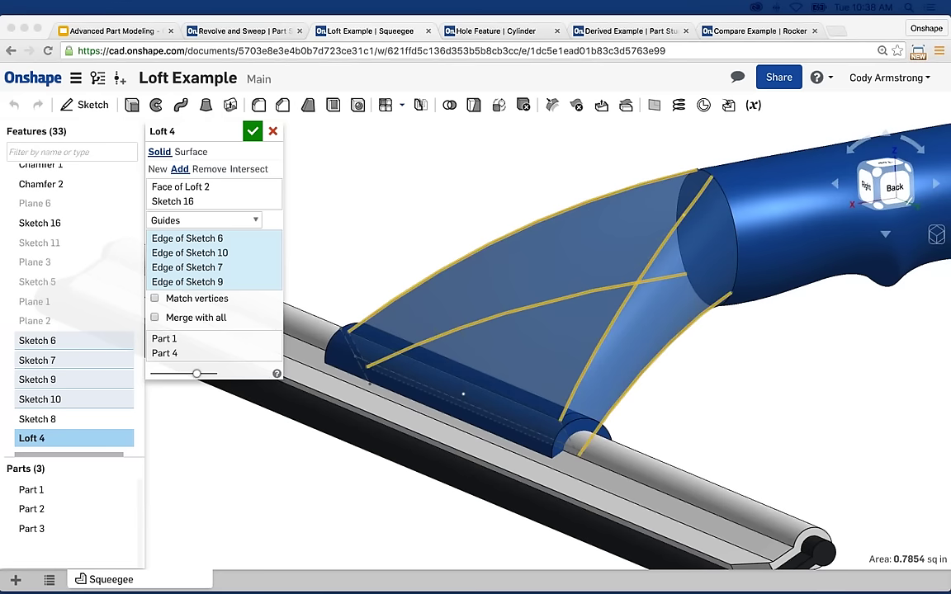
{"action": "left_click", "coordinate": [206, 221]}
{"action": "left_click", "coordinate": [206, 221]}
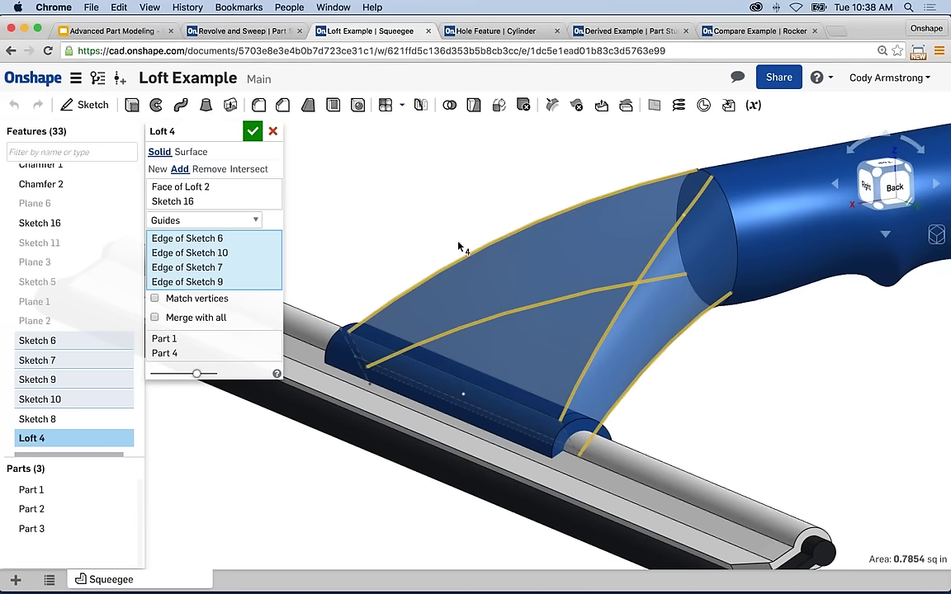
{"action": "key", "text": "Left"}
{"action": "key", "text": "Left"}
{"action": "key", "text": "Left"}
{"action": "key", "text": "Left"}
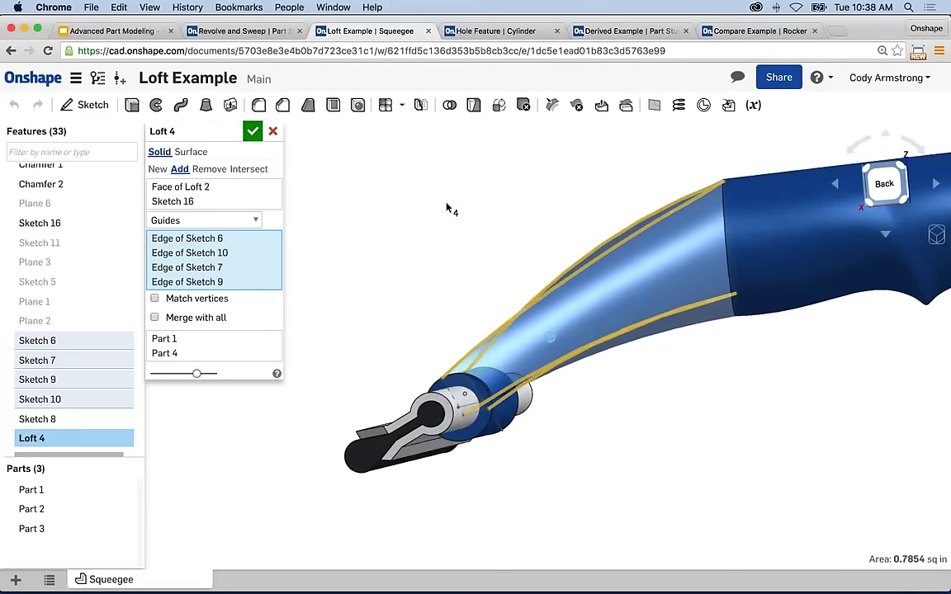
{"action": "scroll", "coordinate": [643, 259], "scroll_direction": "up", "scroll_amount": 4}
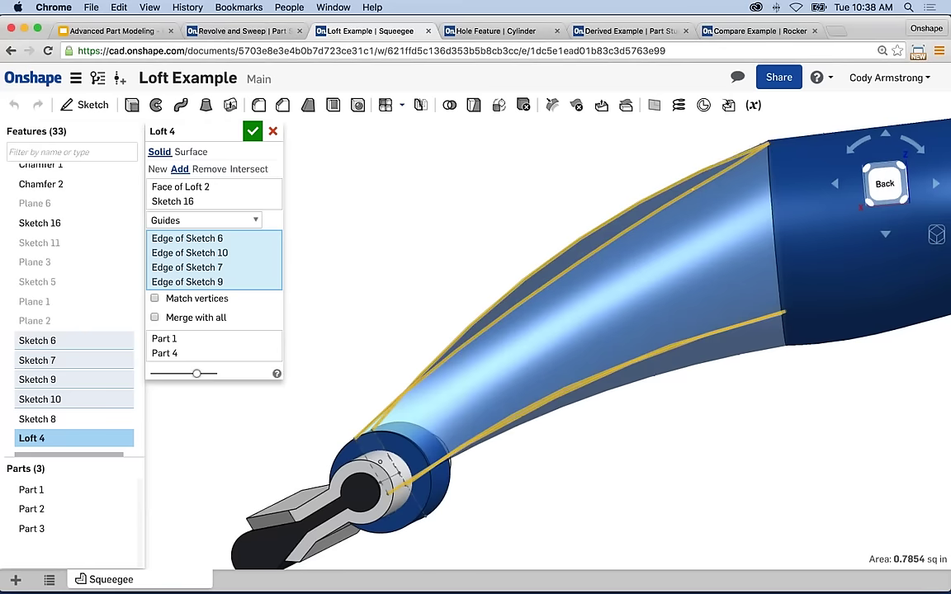
{"action": "left_click", "coordinate": [252, 131]}
{"action": "key", "text": "shift+7"}
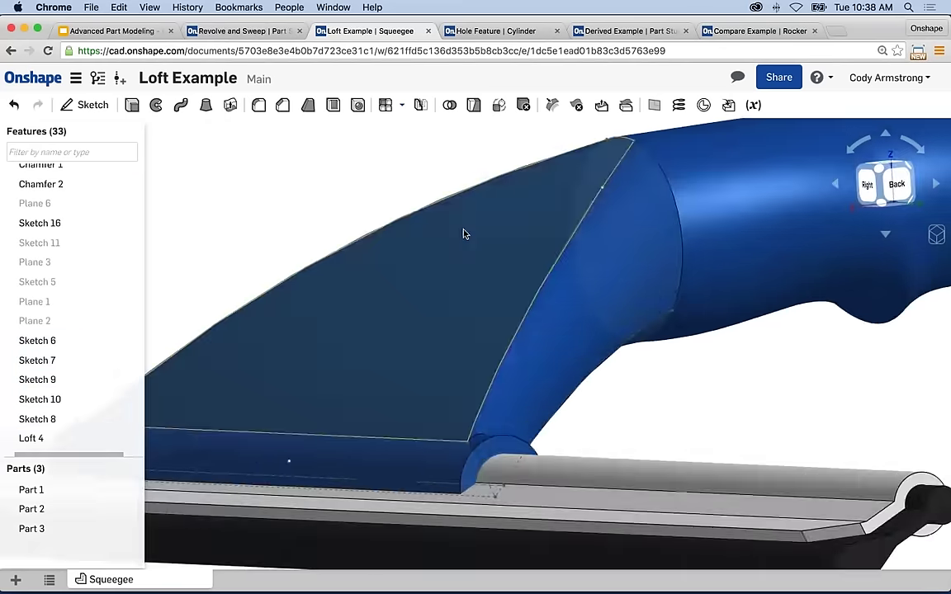
{"action": "scroll", "coordinate": [495, 274], "scroll_direction": "up", "scroll_amount": 5}
{"action": "right_click_drag", "start_coordinate": [509, 277], "coordinate": [479, 270]}
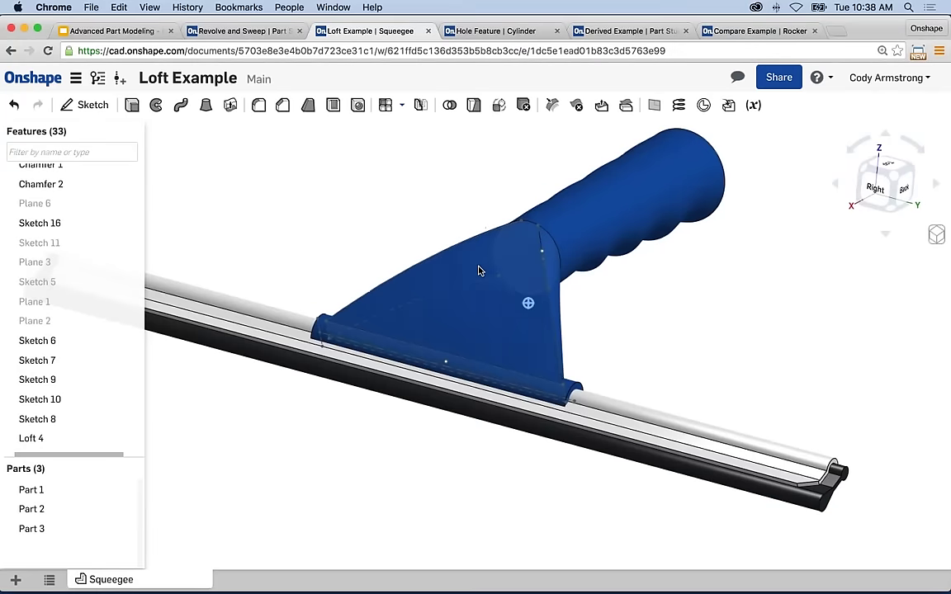
Step: Open Sketch 6 from the loft's top guide edge and show the Final model preview
{"action": "right_click", "coordinate": [431, 263]}
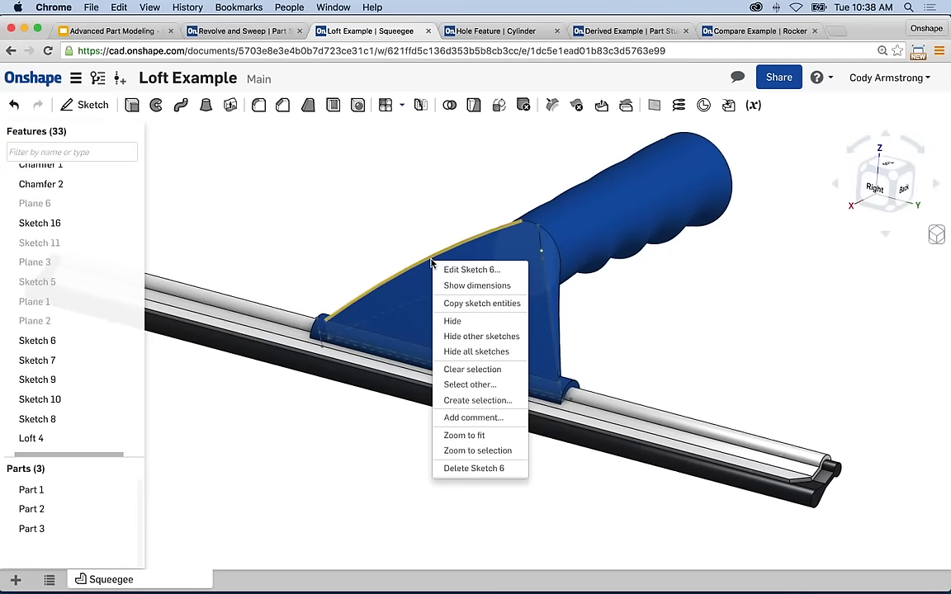
{"action": "left_click", "coordinate": [453, 269]}
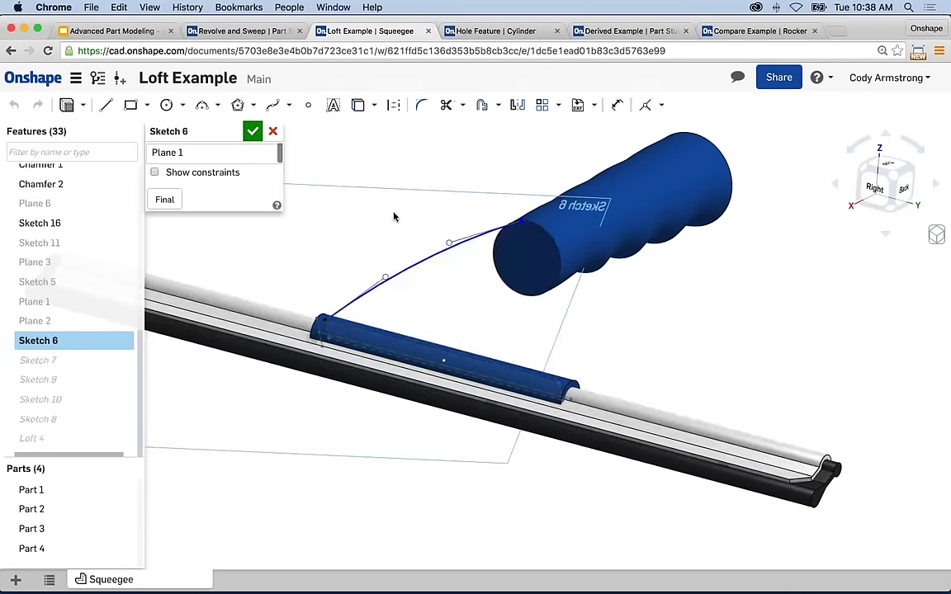
{"action": "mouse_move", "coordinate": [393, 212]}
{"action": "right_mouse_down"}
{"action": "mouse_move", "coordinate": [448, 189]}
{"action": "mouse_move", "coordinate": [490, 186]}
{"action": "mouse_move", "coordinate": [473, 235]}
{"action": "right_mouse_up"}
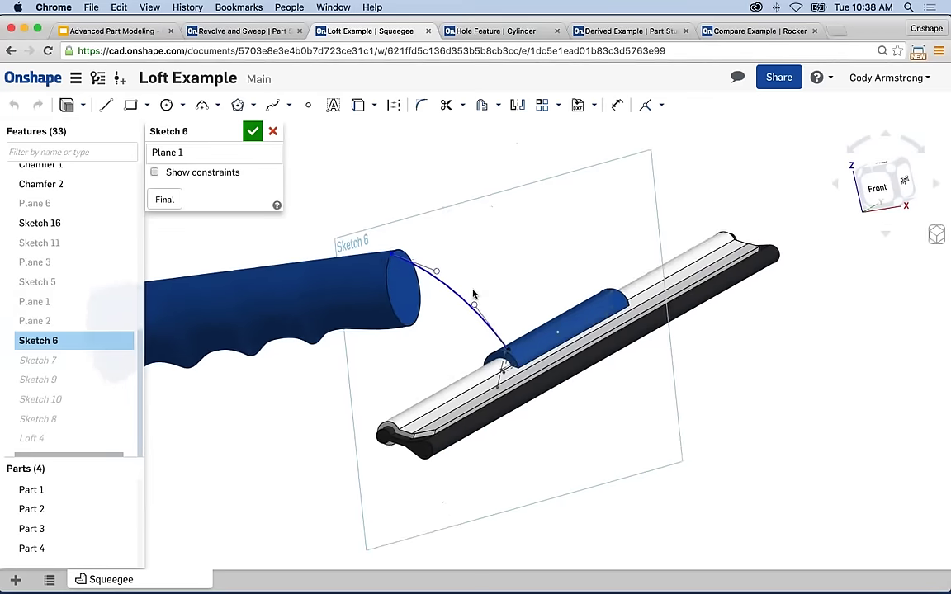
{"action": "scroll", "coordinate": [576, 314], "scroll_direction": "up", "scroll_amount": 5}
{"action": "middle_click_drag", "start_coordinate": [552, 359], "coordinate": [562, 348]}
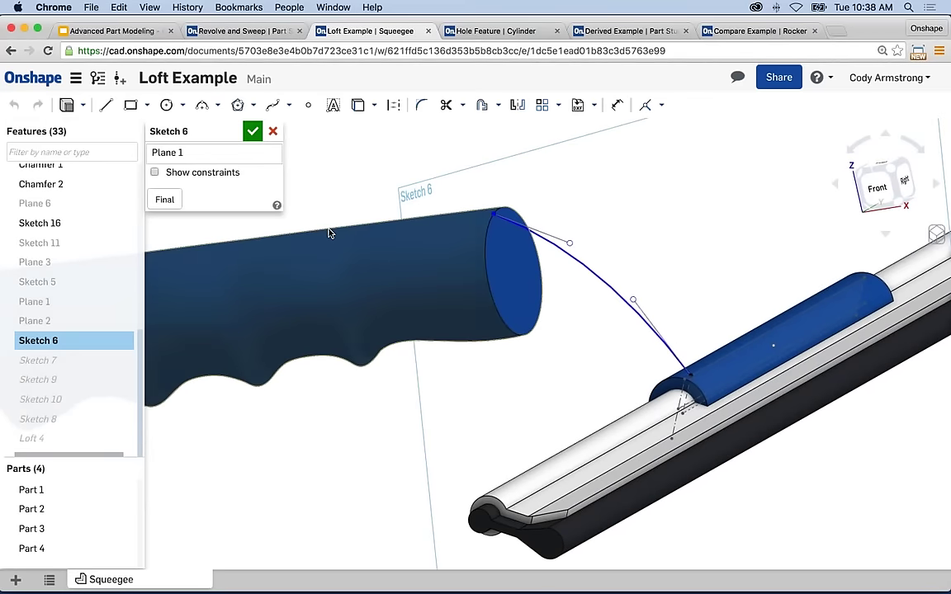
{"action": "left_click", "coordinate": [162, 202]}
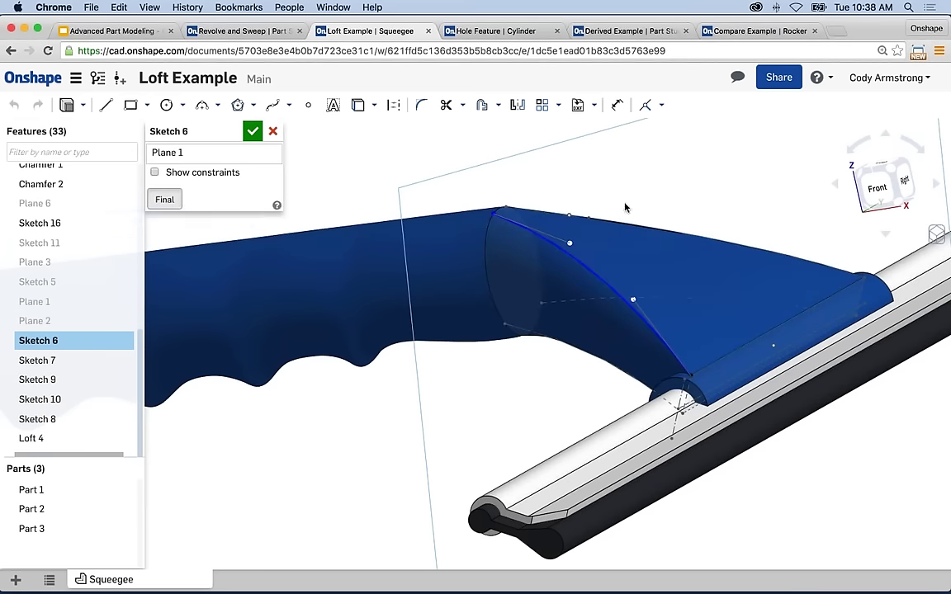
{"action": "right_click_drag", "start_coordinate": [626, 206], "coordinate": [624, 185]}
{"action": "scroll", "coordinate": [627, 185], "scroll_direction": "up", "scroll_amount": 2}
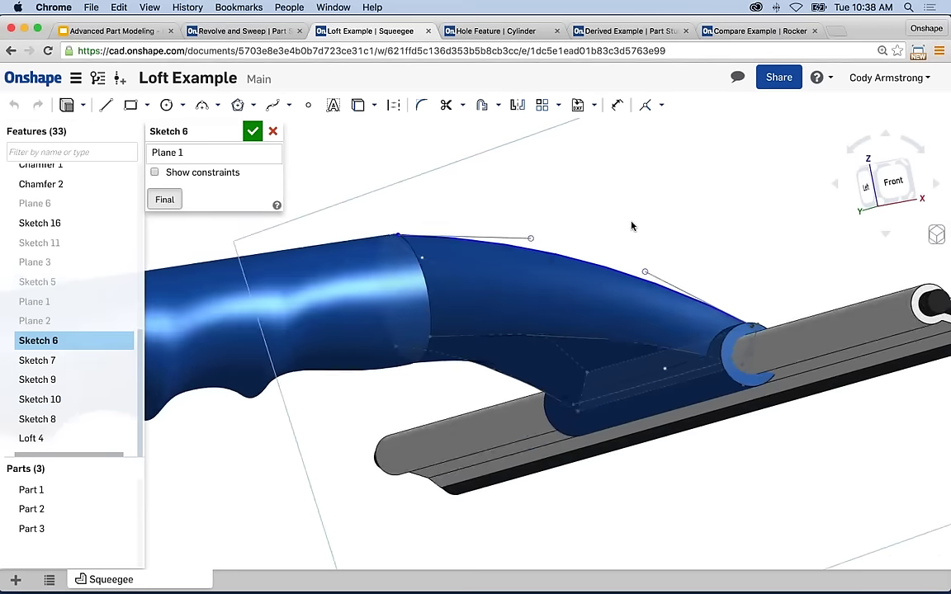
{"action": "scroll", "coordinate": [562, 220], "scroll_direction": "up", "scroll_amount": 3}
Step: Drag the Sketch 6 spline points and tangent handles to reshape the loft's top curve
{"action": "left_click_drag", "start_coordinate": [491, 246], "coordinate": [487, 259]}
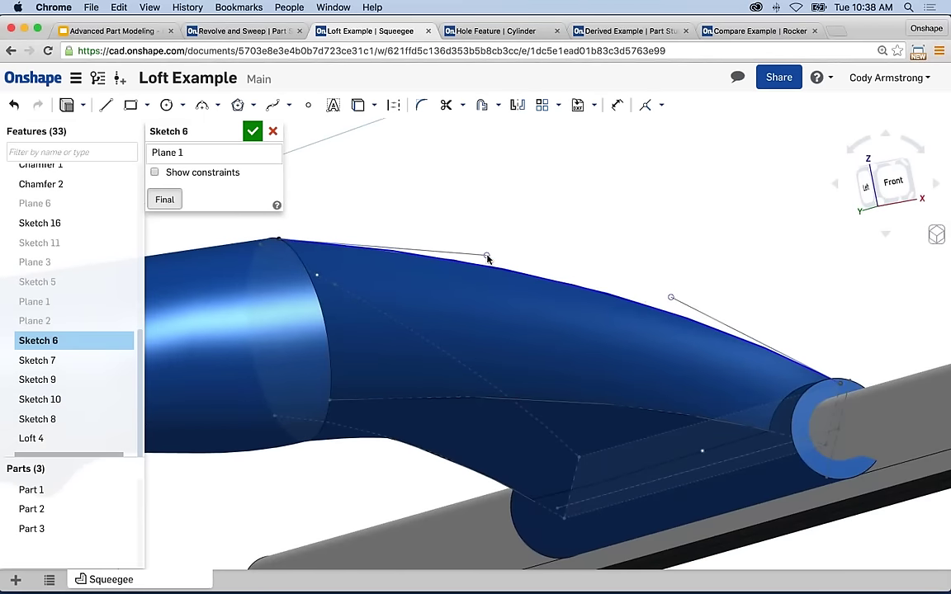
{"action": "left_click_drag", "start_coordinate": [670, 302], "coordinate": [666, 305]}
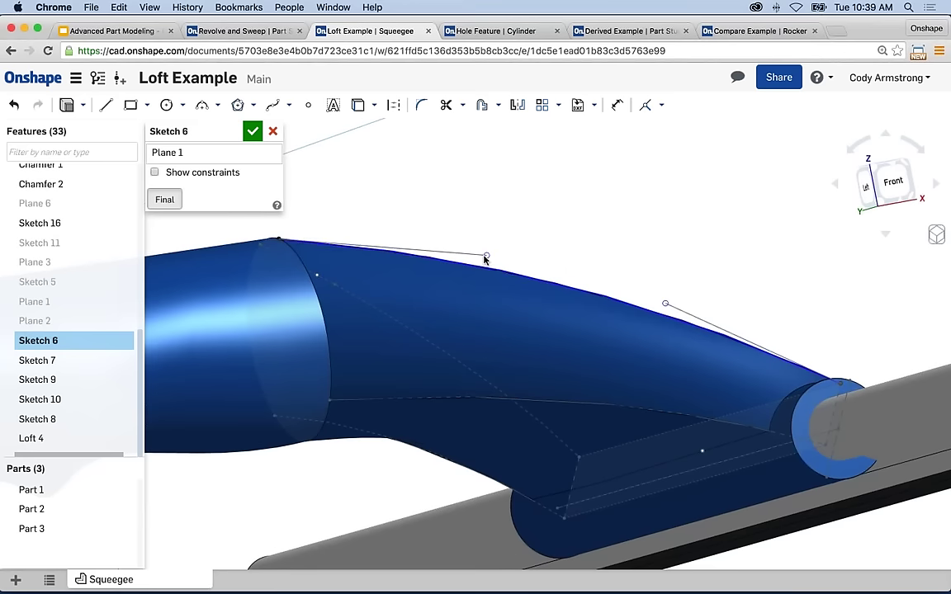
{"action": "left_click_drag", "start_coordinate": [486, 255], "coordinate": [485, 247]}
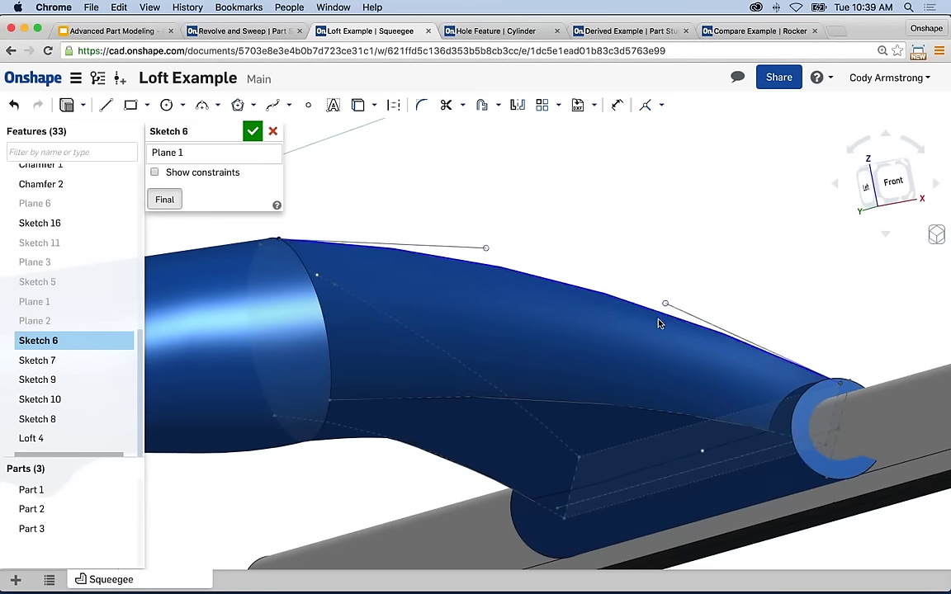
{"action": "left_click_drag", "start_coordinate": [666, 305], "coordinate": [667, 300]}
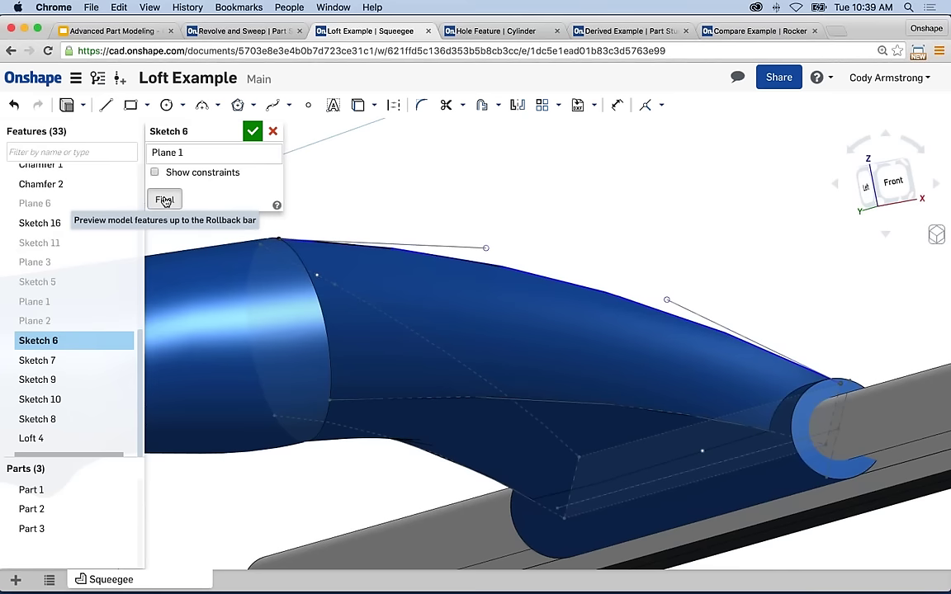
{"action": "scroll", "coordinate": [617, 251], "scroll_direction": "down", "scroll_amount": 5}
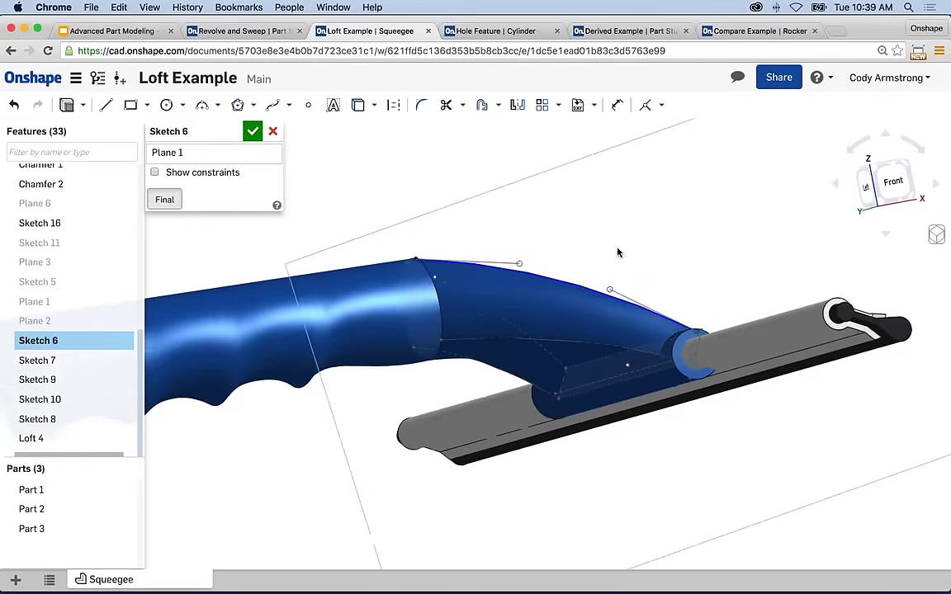
{"action": "right_click_drag", "start_coordinate": [617, 251], "coordinate": [409, 258]}
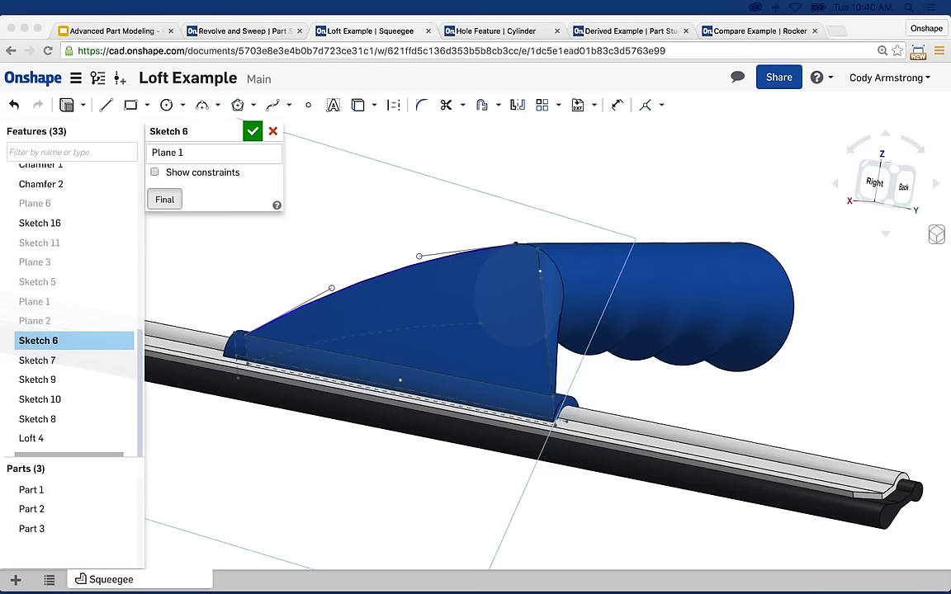
Step: Close Sketch 6 and orbit the squeegee to face the front
{"action": "left_click", "coordinate": [273, 131]}
{"action": "right_click_drag", "start_coordinate": [623, 195], "coordinate": [592, 245]}
{"action": "scroll", "coordinate": [428, 264], "scroll_direction": "up", "scroll_amount": 5}
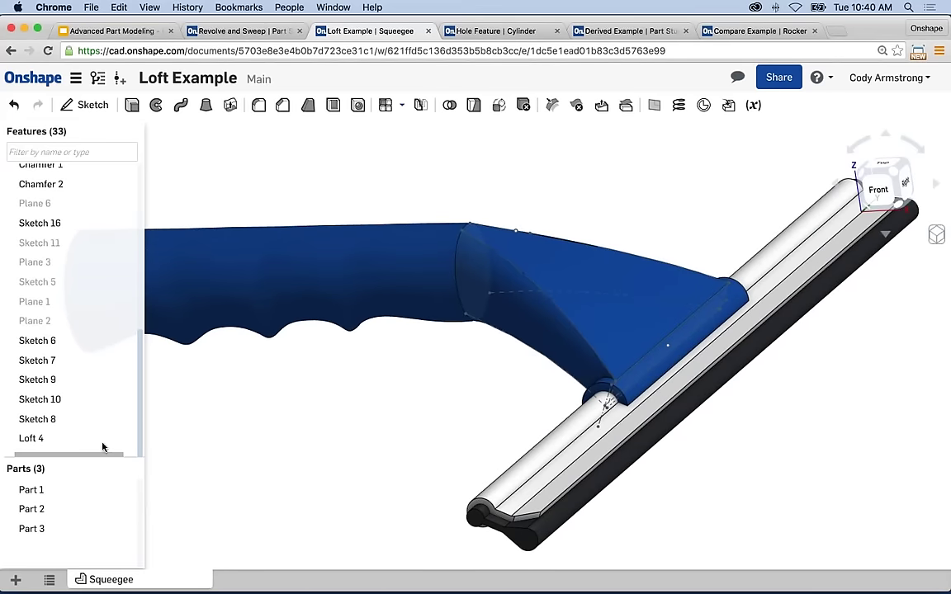
Step: Roll the model back before Loft 4 and start a new plane, listing its plane types
{"action": "left_click_drag", "start_coordinate": [102, 451], "coordinate": [103, 435]}
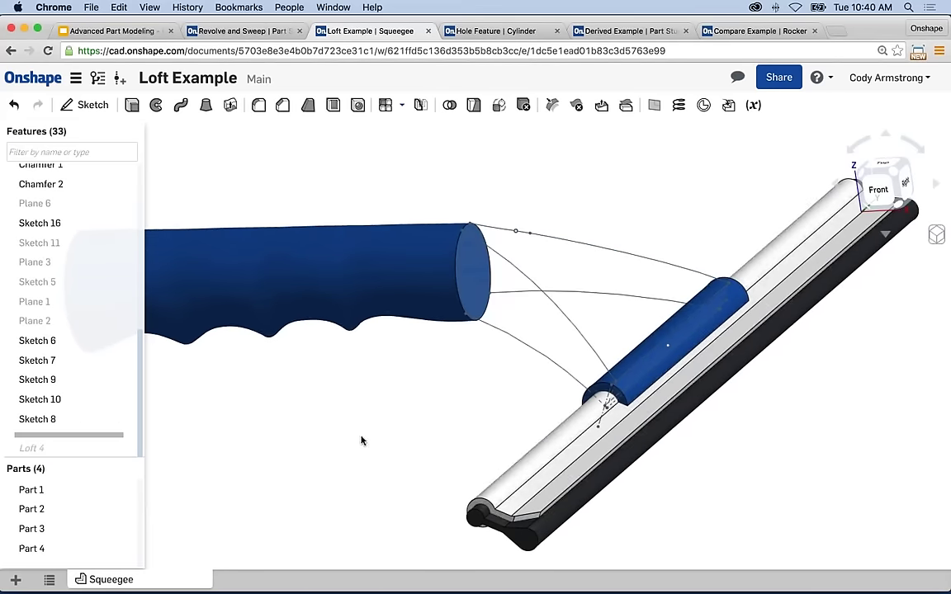
{"action": "mouse_move", "coordinate": [461, 395]}
{"action": "right_mouse_down"}
{"action": "mouse_move", "coordinate": [437, 393]}
{"action": "mouse_move", "coordinate": [478, 388]}
{"action": "mouse_move", "coordinate": [488, 349]}
{"action": "mouse_move", "coordinate": [501, 416]}
{"action": "mouse_move", "coordinate": [488, 427]}
{"action": "mouse_move", "coordinate": [532, 416]}
{"action": "mouse_move", "coordinate": [501, 422]}
{"action": "right_mouse_up"}
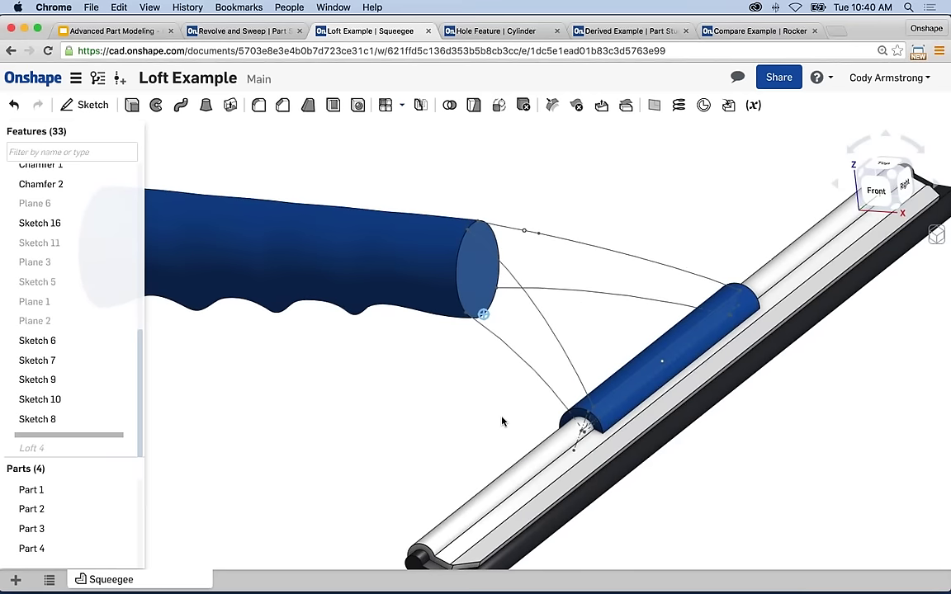
{"action": "scroll", "coordinate": [505, 384], "scroll_direction": "up", "scroll_amount": 3}
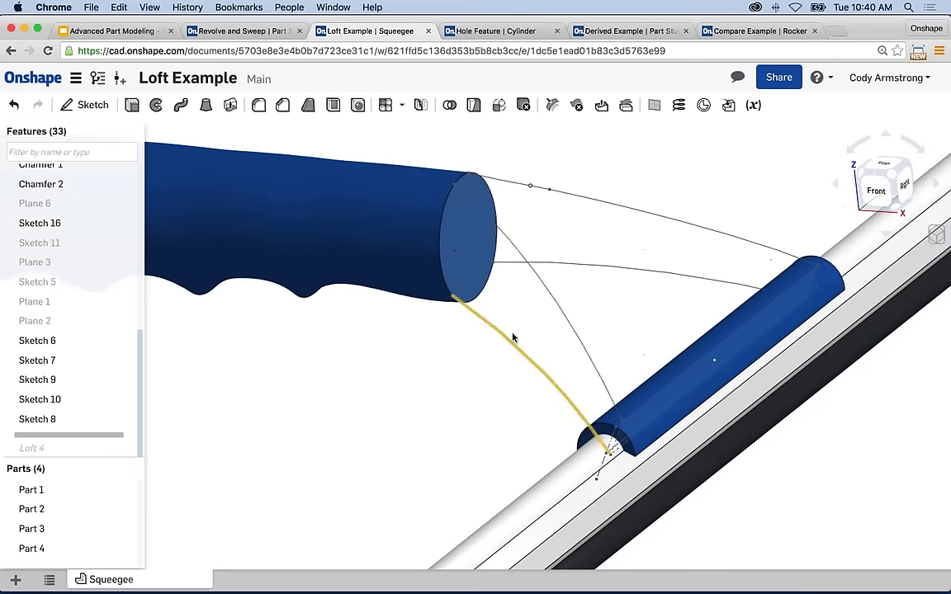
{"action": "scroll", "coordinate": [527, 342], "scroll_direction": "up", "scroll_amount": 2}
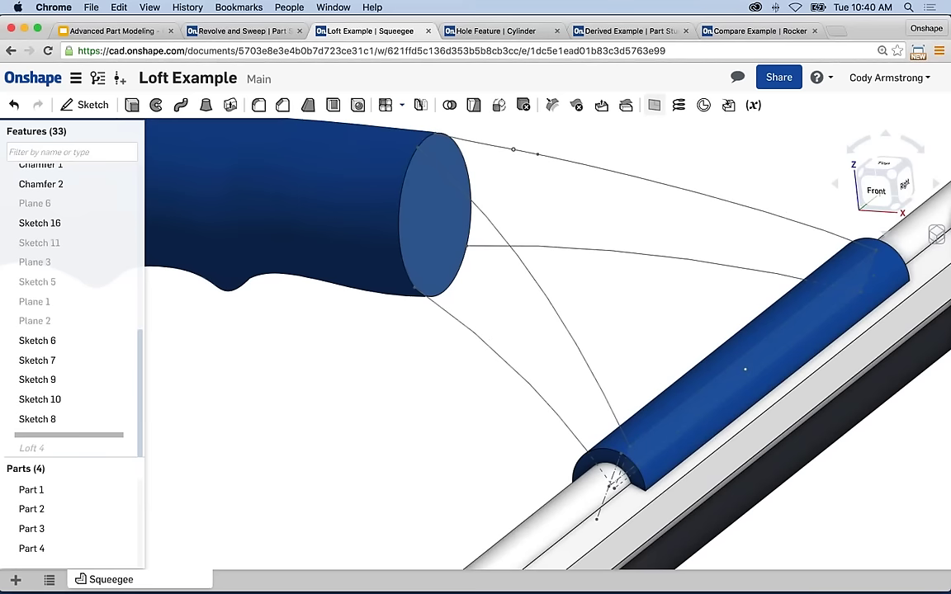
{"action": "left_click", "coordinate": [654, 104]}
{"action": "left_click", "coordinate": [231, 174]}
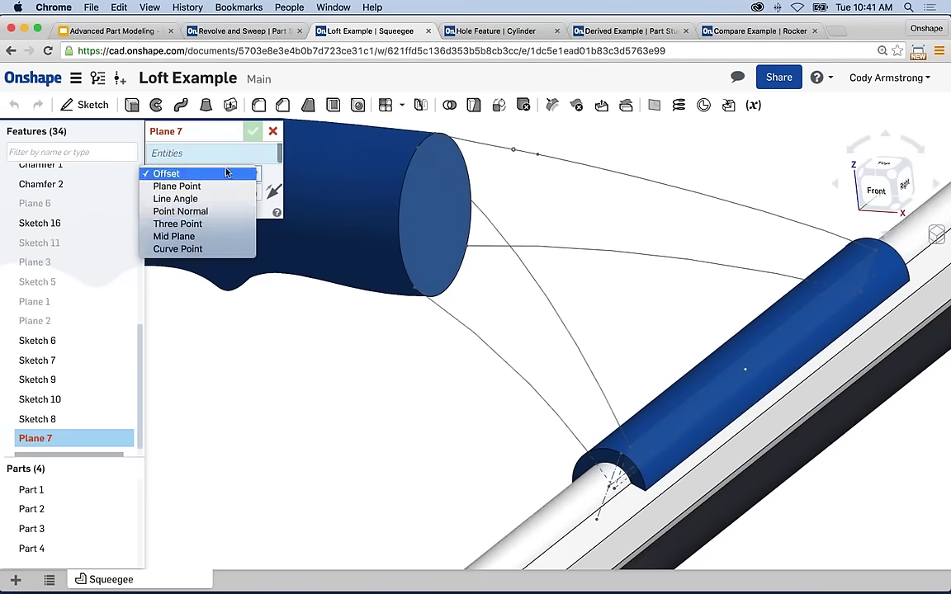
Step: Try a three-point Plane 7 through handle-circle and half-cylinder vertices, then cancel it
{"action": "left_click", "coordinate": [177, 224]}
{"action": "left_click", "coordinate": [414, 287]}
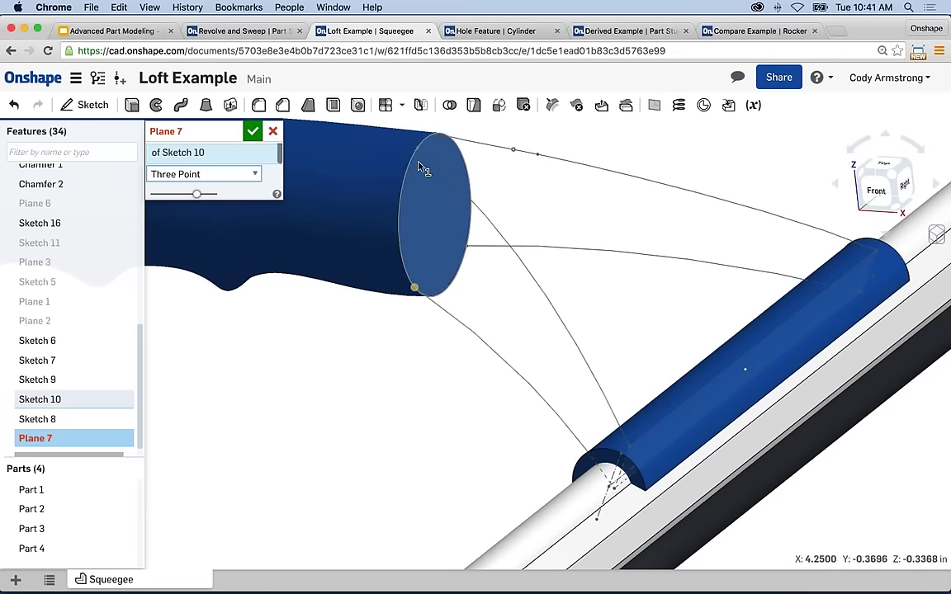
{"action": "left_click", "coordinate": [418, 148]}
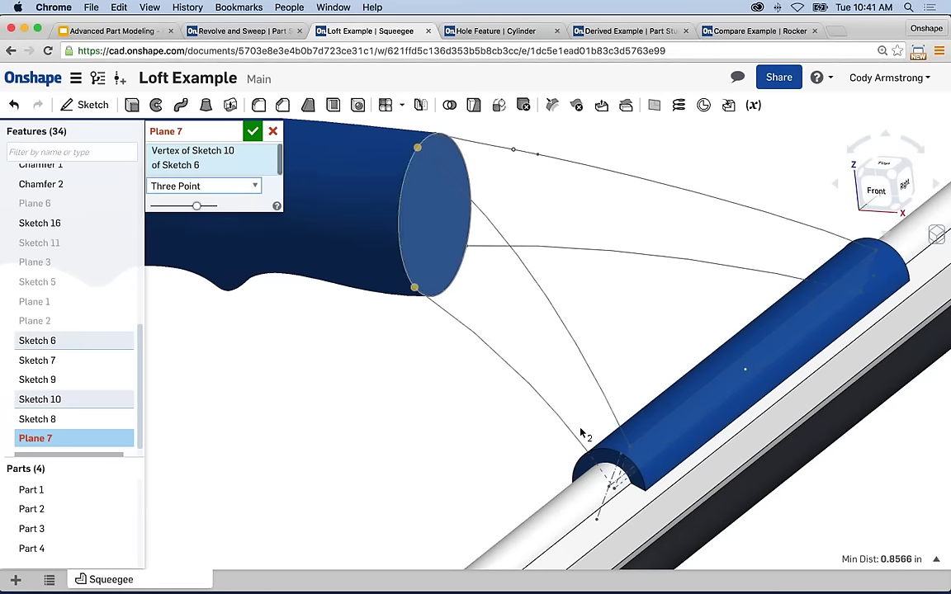
{"action": "left_click", "coordinate": [629, 447]}
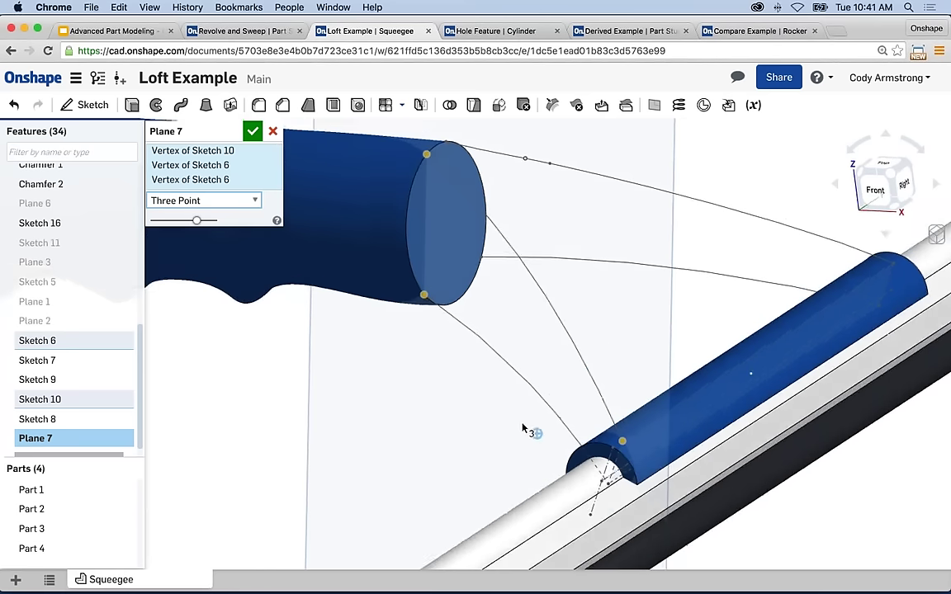
{"action": "right_click_drag", "start_coordinate": [526, 431], "coordinate": [609, 431]}
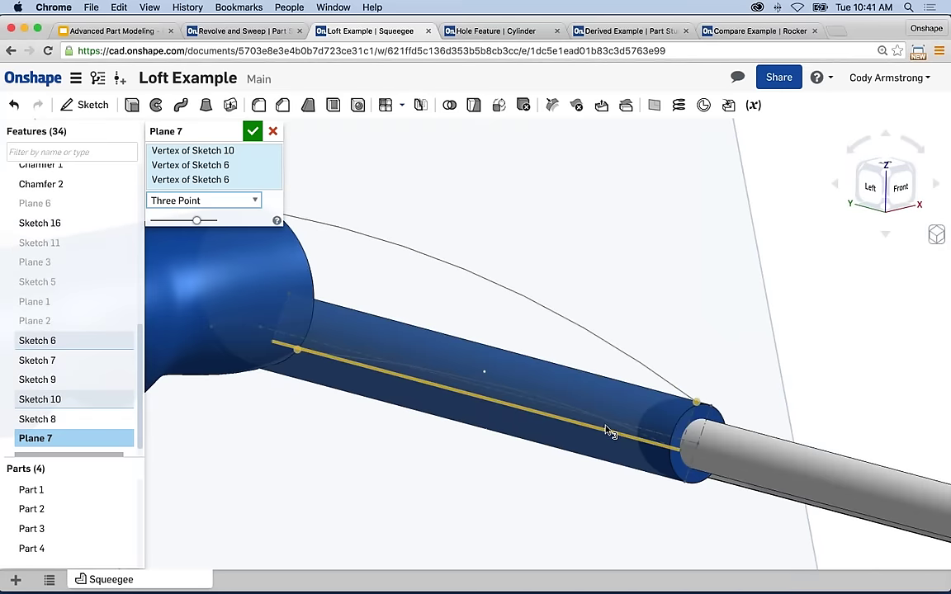
{"action": "scroll", "coordinate": [404, 237], "scroll_direction": "up", "scroll_amount": 3}
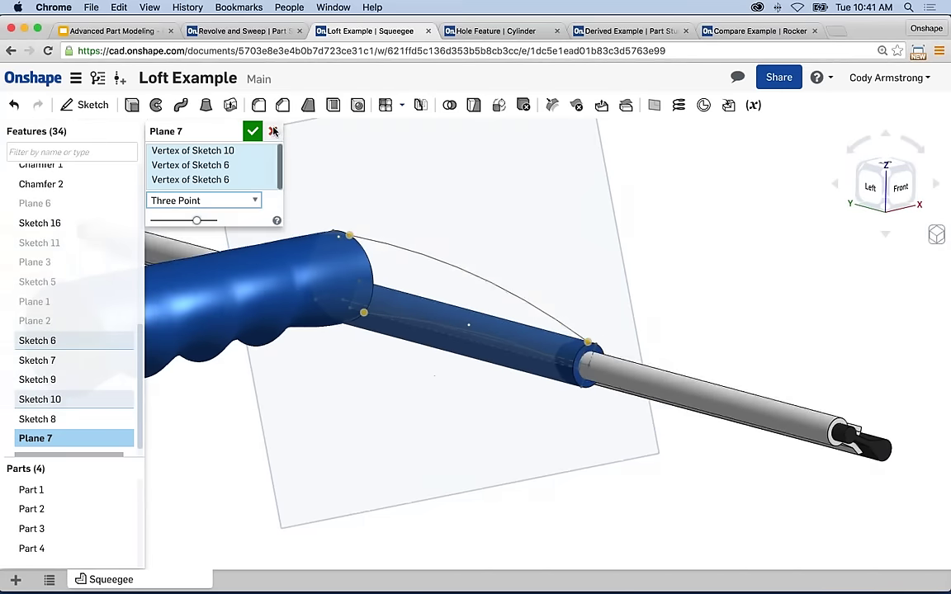
{"action": "left_click", "coordinate": [273, 131]}
{"action": "right_click_drag", "start_coordinate": [760, 345], "coordinate": [631, 322]}
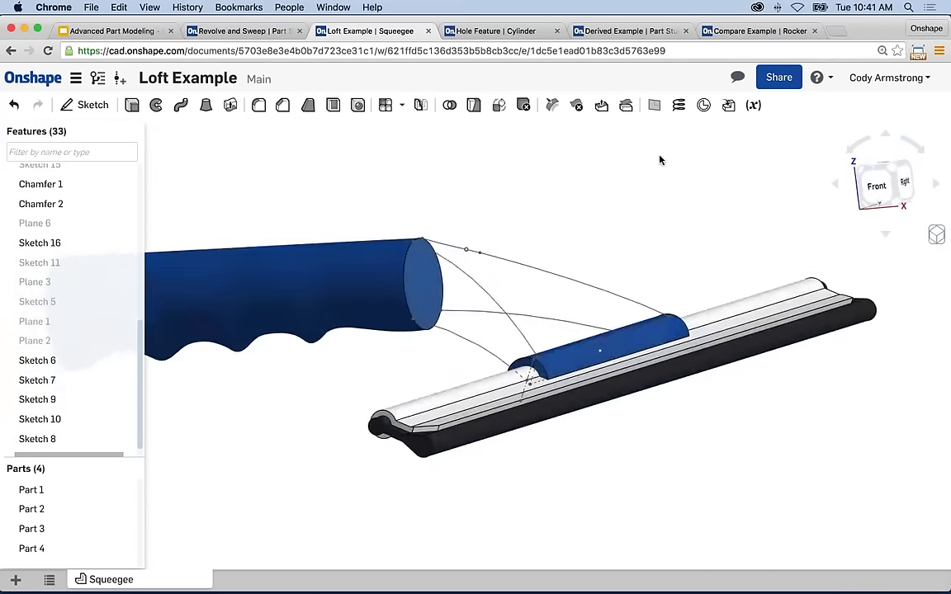
Step: Start a new plane, look at its plane types, then cancel it
{"action": "left_click", "coordinate": [654, 105]}
{"action": "left_click", "coordinate": [215, 174]}
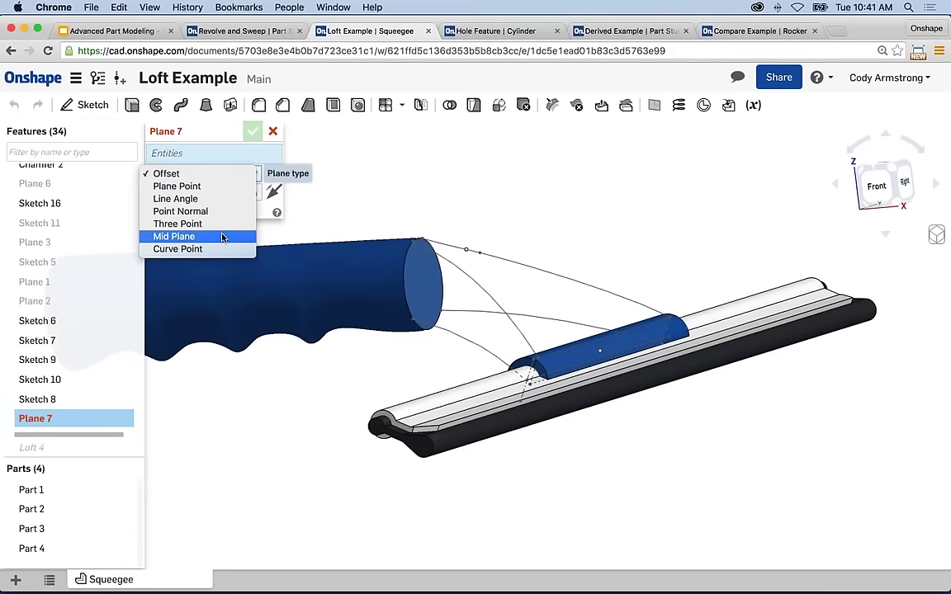
{"action": "left_click", "coordinate": [273, 132]}
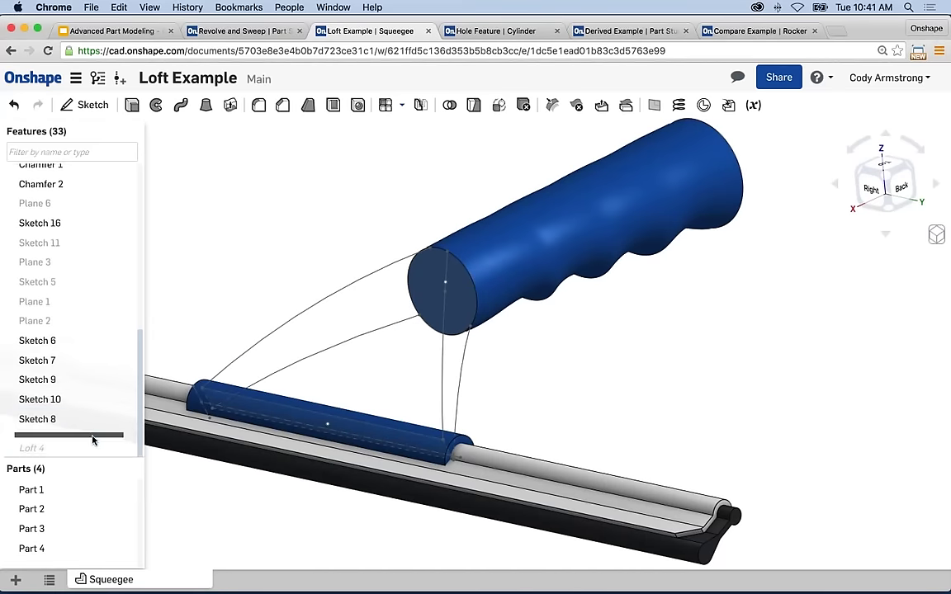
Step: Roll the history past Loft 4 to join handle and blade, then go to the Hole Feature document
{"action": "left_click_drag", "start_coordinate": [68, 435], "coordinate": [69, 456]}
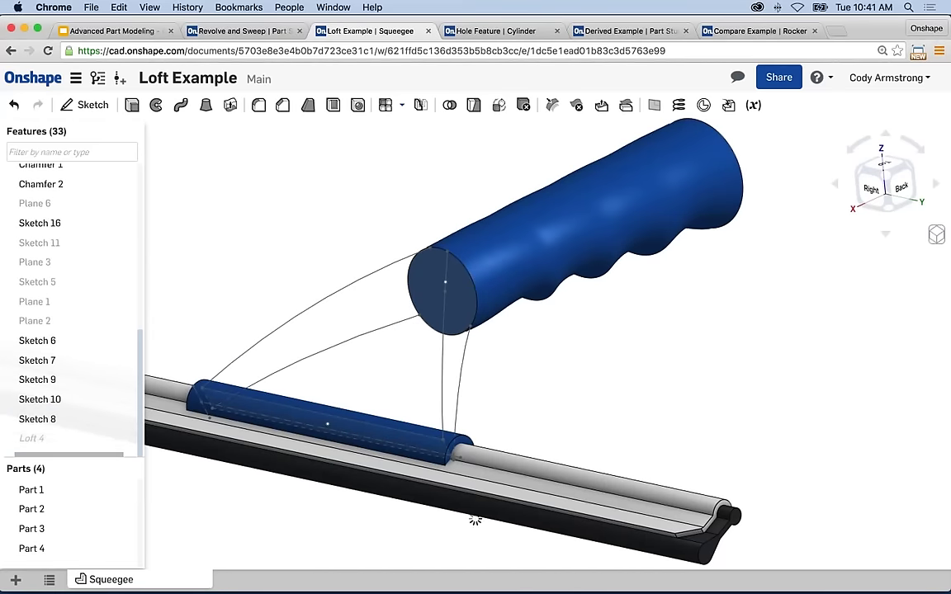
{"action": "mouse_move", "coordinate": [479, 216]}
{"action": "right_mouse_down"}
{"action": "mouse_move", "coordinate": [463, 243]}
{"action": "mouse_move", "coordinate": [464, 221]}
{"action": "right_mouse_up"}
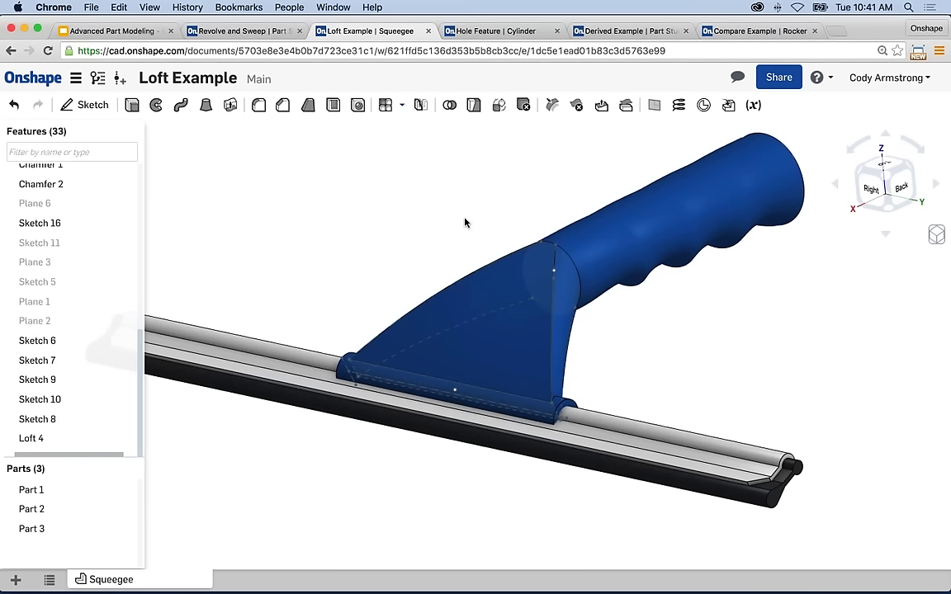
{"action": "left_click", "coordinate": [488, 31]}
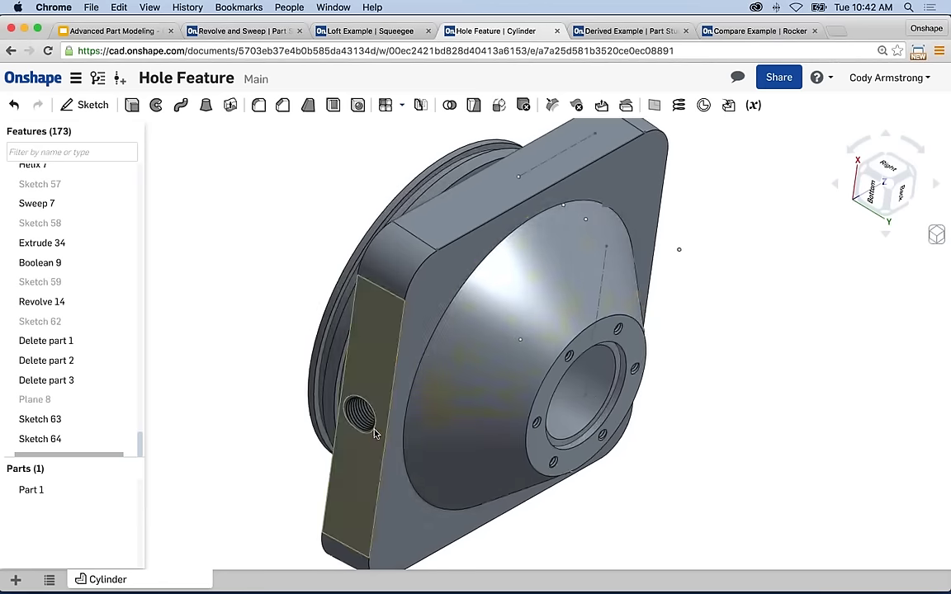
{"action": "scroll", "coordinate": [339, 396], "scroll_direction": "up", "scroll_amount": 5}
{"action": "scroll", "coordinate": [337, 405], "scroll_direction": "up", "scroll_amount": 4}
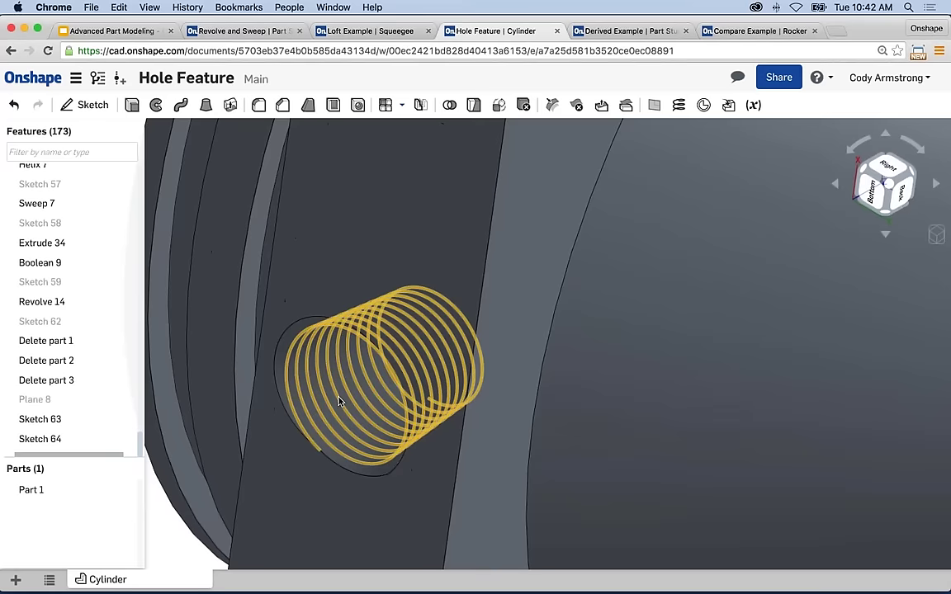
{"action": "right_click_drag", "start_coordinate": [332, 406], "coordinate": [283, 346]}
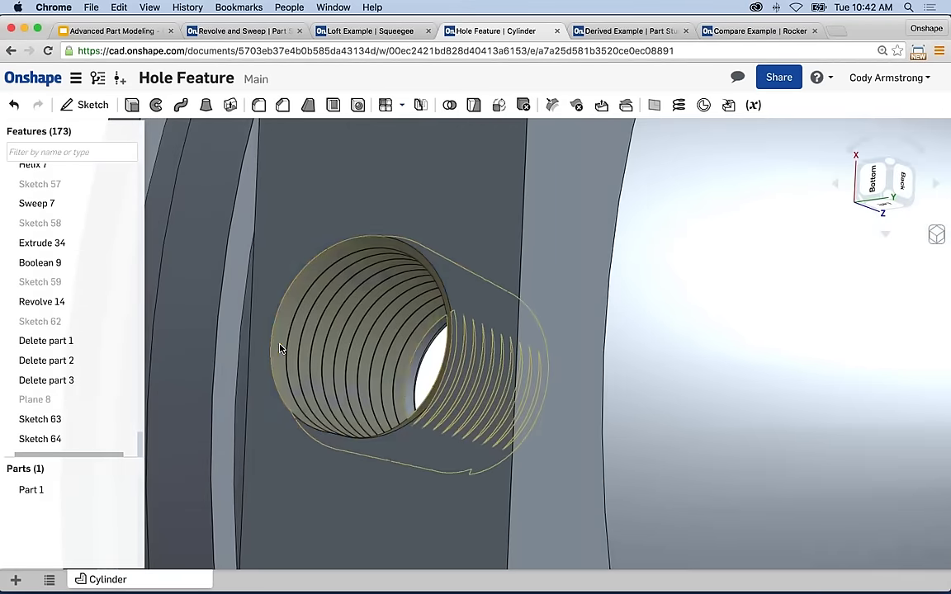
{"action": "left_click", "coordinate": [313, 338]}
{"action": "scroll", "coordinate": [363, 365], "scroll_direction": "down", "scroll_amount": 5}
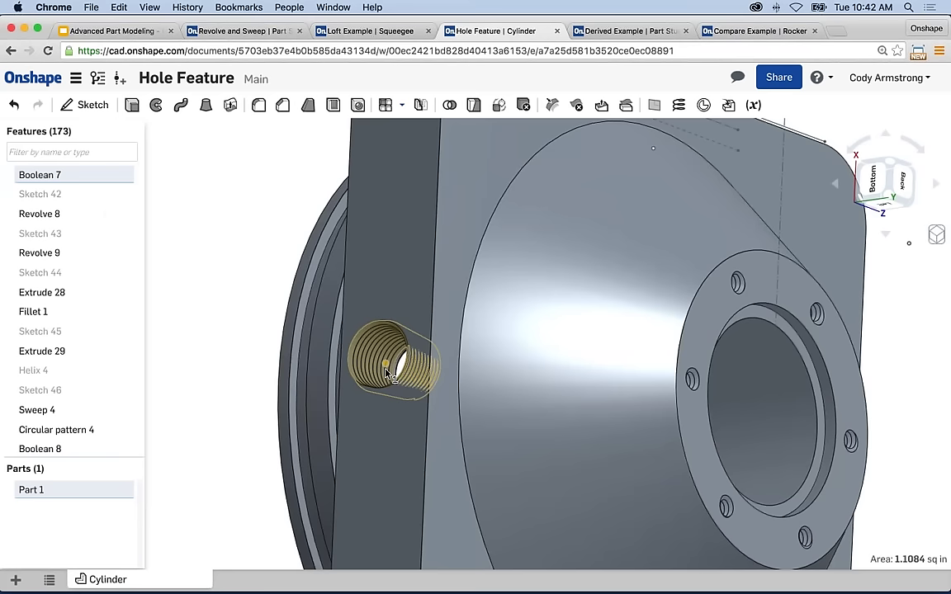
{"action": "left_click", "coordinate": [264, 301]}
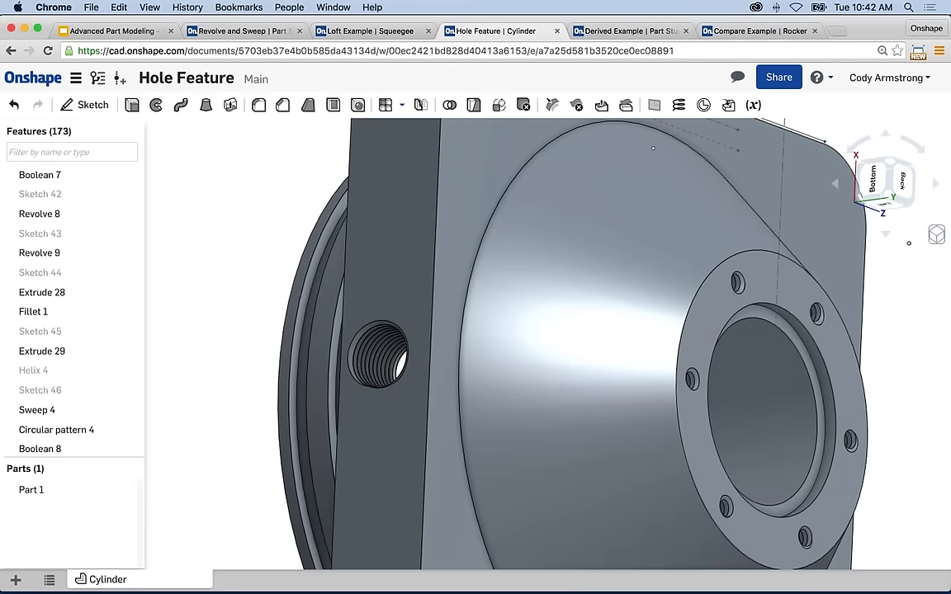
{"action": "mouse_move", "coordinate": [763, 405]}
{"action": "right_mouse_down"}
{"action": "mouse_move", "coordinate": [755, 407]}
{"action": "mouse_move", "coordinate": [769, 410]}
{"action": "right_mouse_up"}
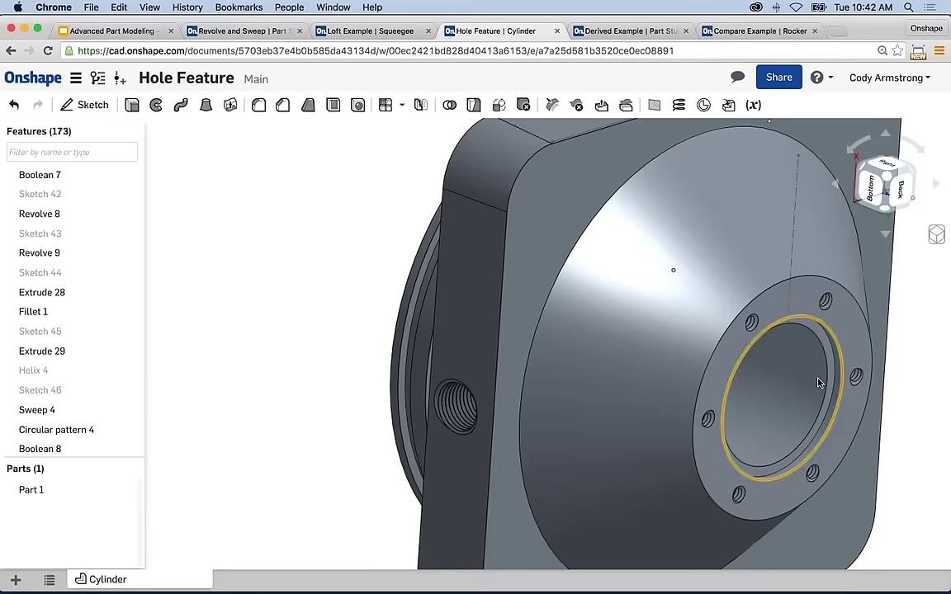
{"action": "scroll", "coordinate": [820, 382], "scroll_direction": "down", "scroll_amount": 2}
{"action": "right_click_drag", "start_coordinate": [820, 382], "coordinate": [696, 403]}
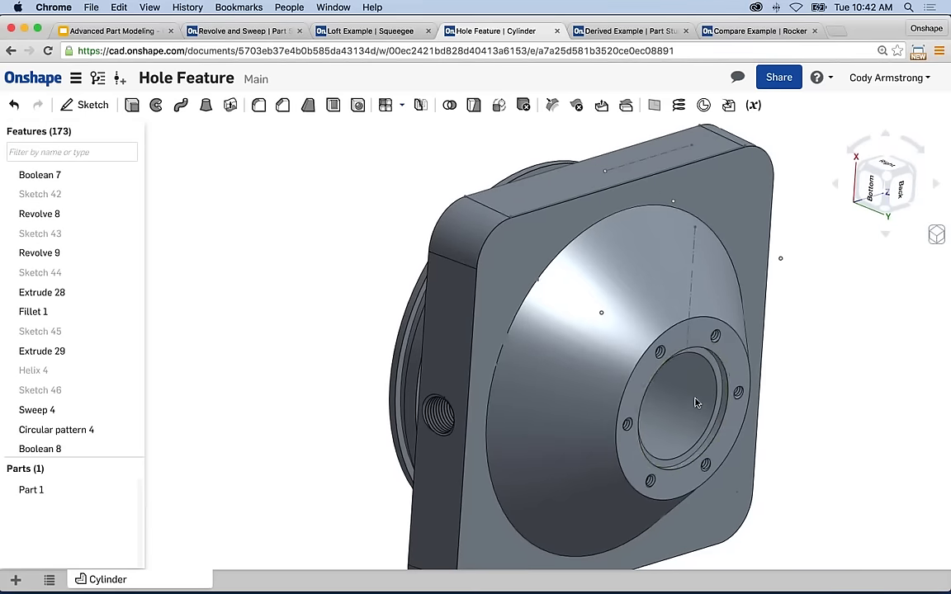
{"action": "middle_click_drag", "start_coordinate": [696, 402], "coordinate": [678, 402]}
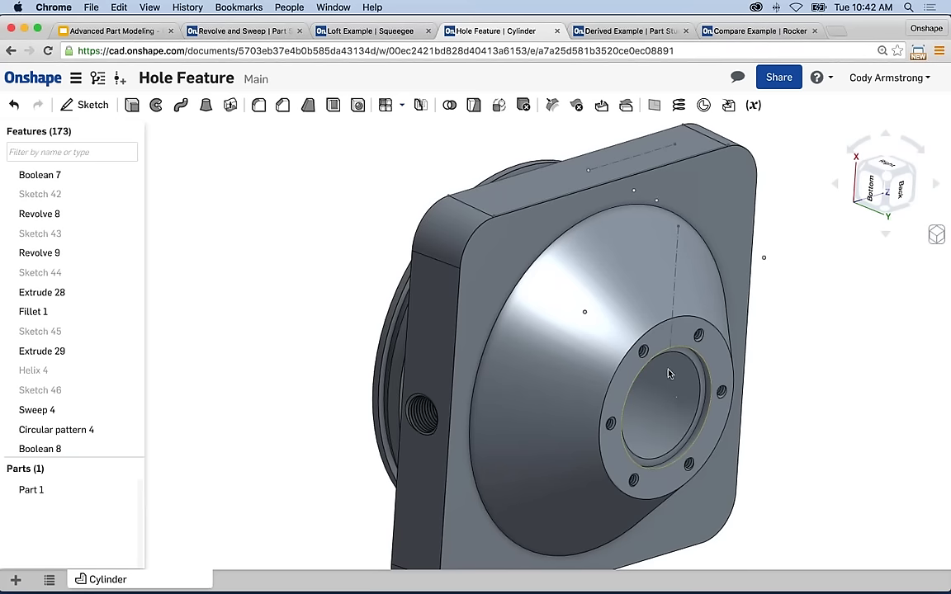
{"action": "scroll", "coordinate": [553, 297], "scroll_direction": "up", "scroll_amount": 3}
{"action": "scroll", "coordinate": [570, 213], "scroll_direction": "up", "scroll_amount": 2}
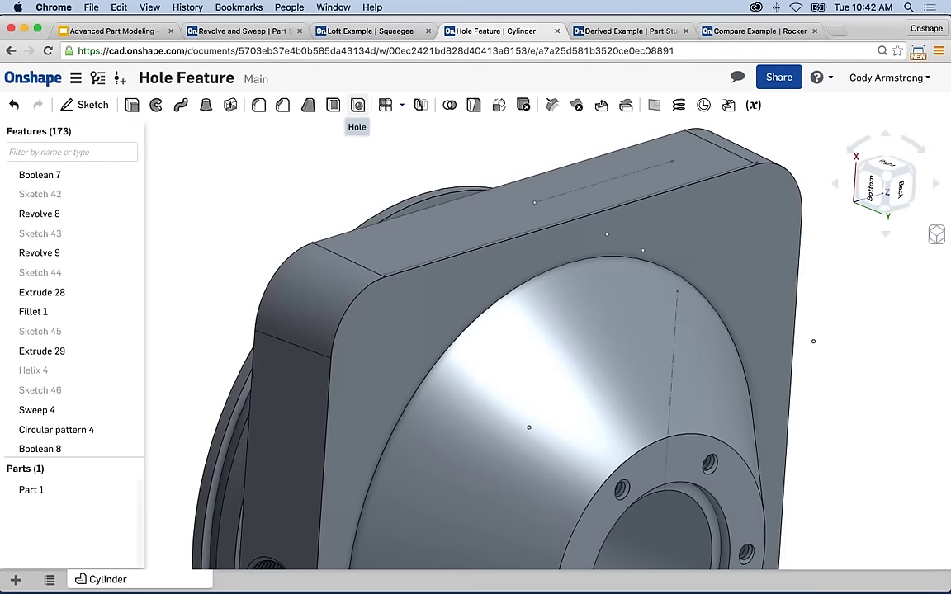
Step: Set Hole 1 to Counterbore, Through, ANSI standard, size 1/4, Clearance with Free fit
{"action": "left_click", "coordinate": [358, 104]}
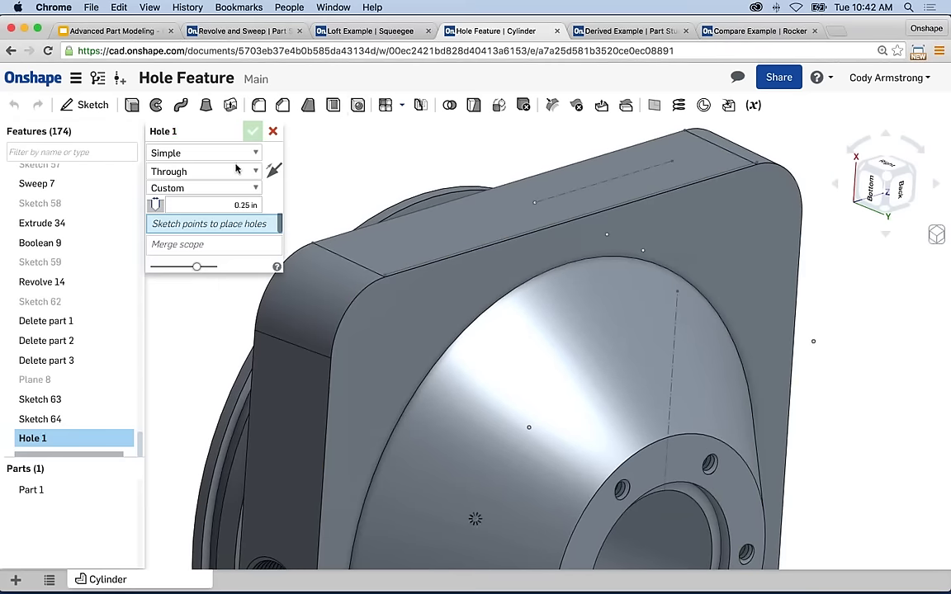
{"action": "left_click", "coordinate": [214, 153]}
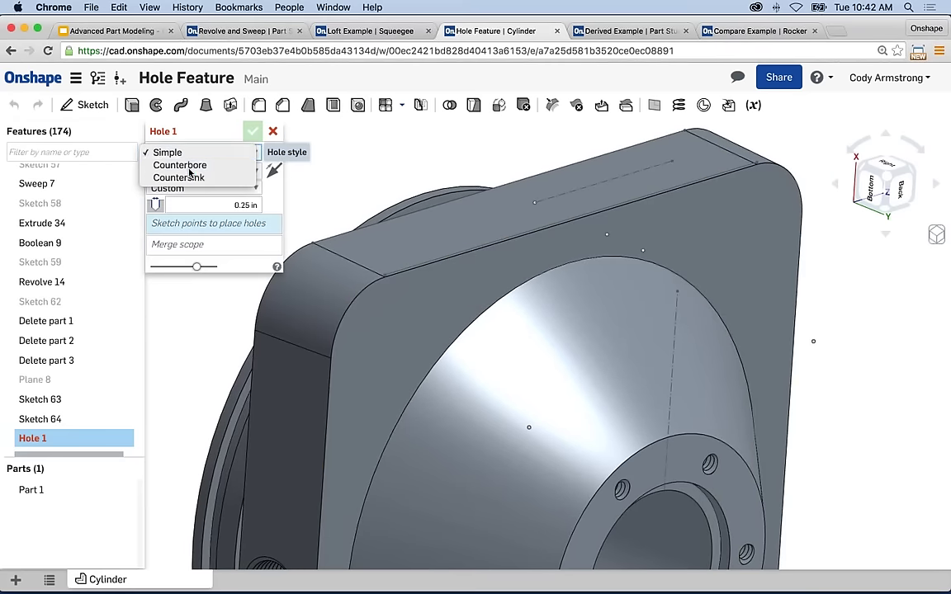
{"action": "left_click", "coordinate": [189, 169]}
{"action": "left_click", "coordinate": [217, 172]}
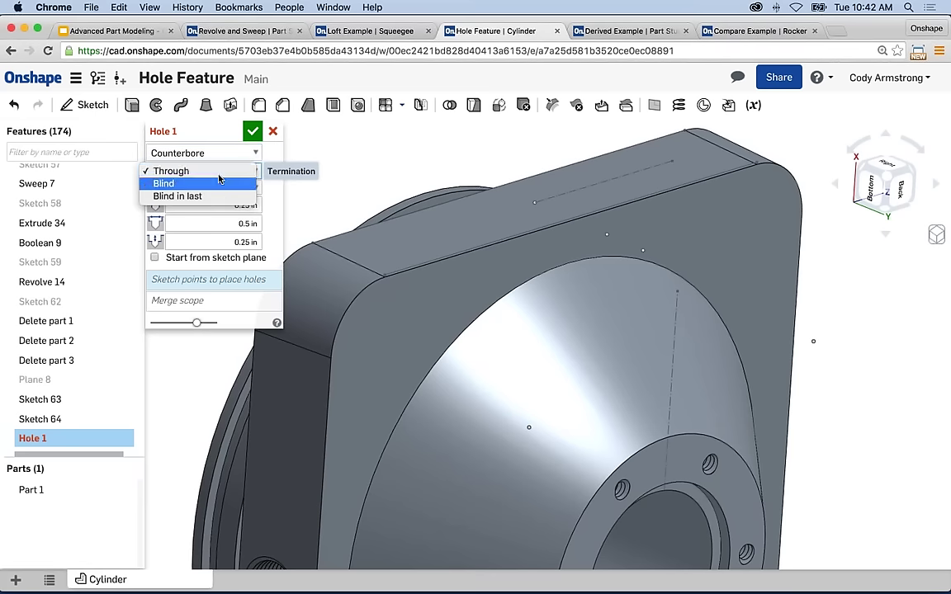
{"action": "left_click", "coordinate": [207, 170]}
{"action": "left_click", "coordinate": [204, 188]}
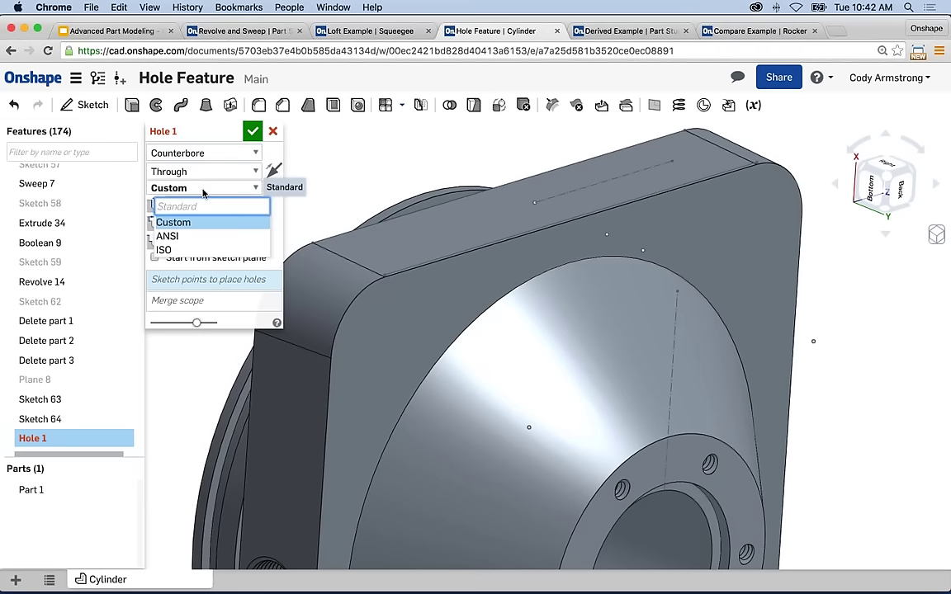
{"action": "left_click", "coordinate": [169, 236]}
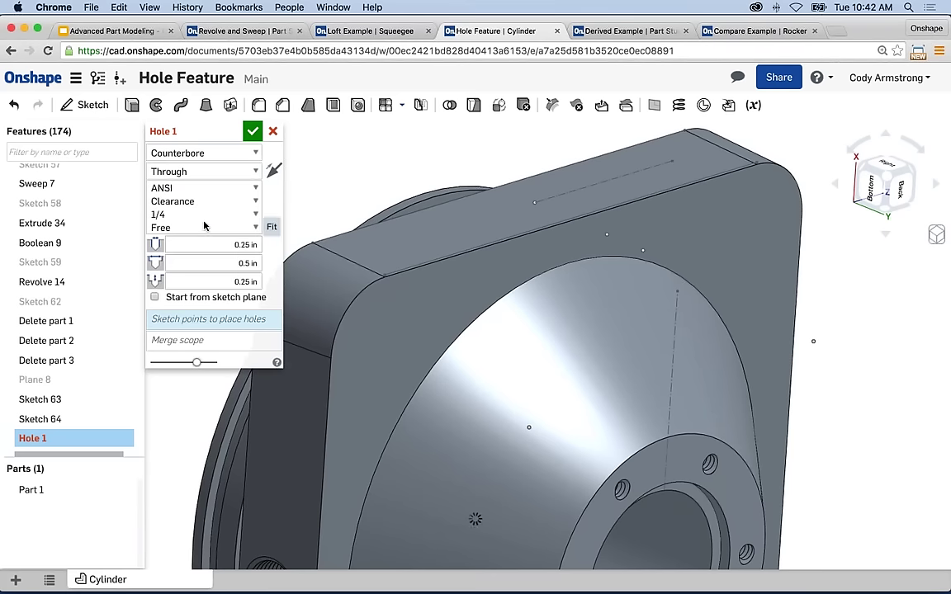
{"action": "left_click", "coordinate": [158, 214]}
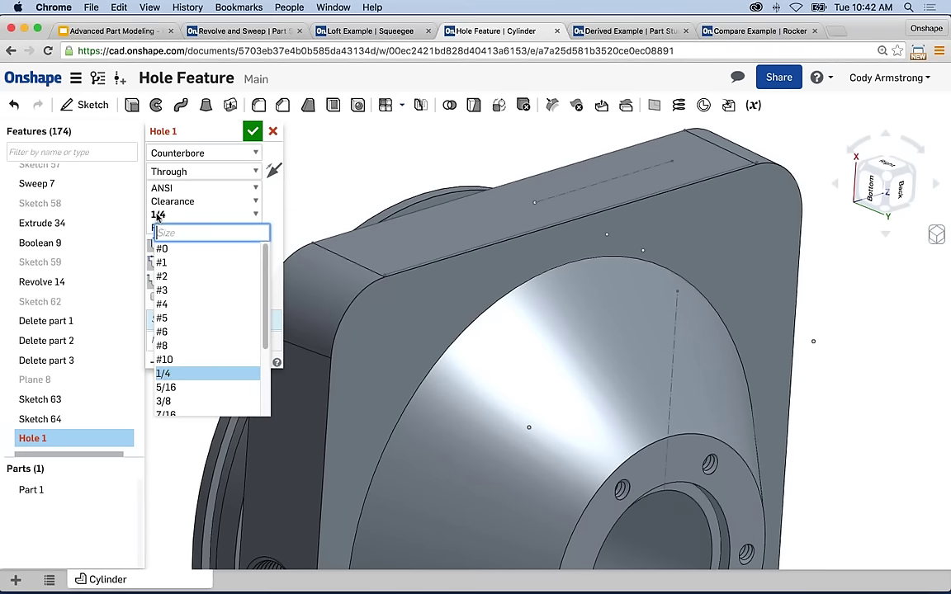
{"action": "key", "text": "Escape"}
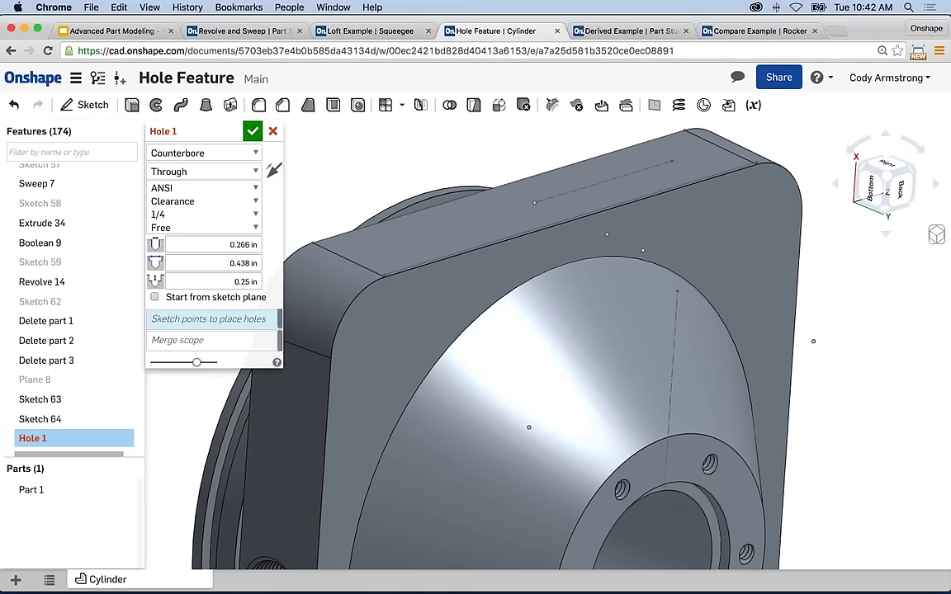
{"action": "left_click", "coordinate": [162, 227]}
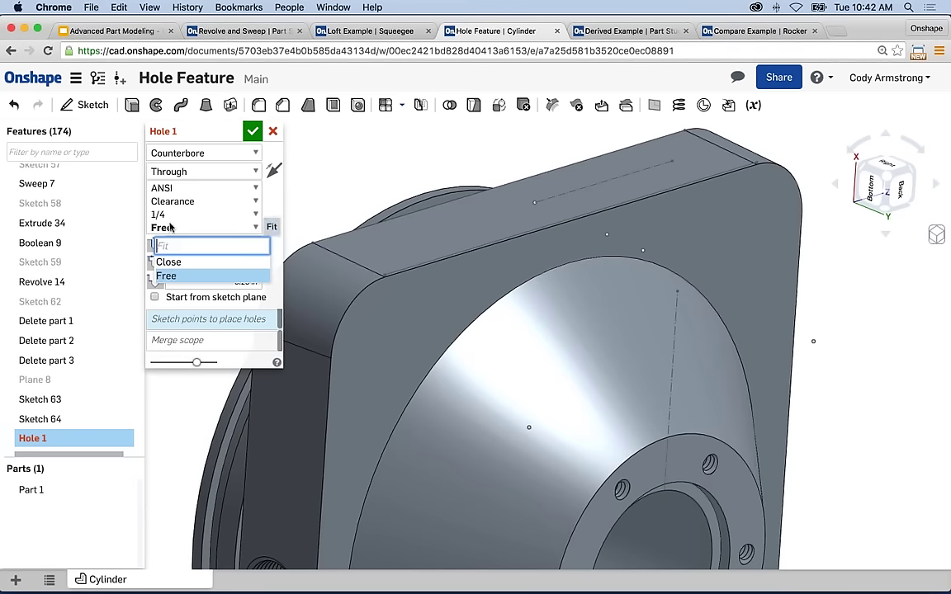
{"action": "left_click", "coordinate": [165, 276]}
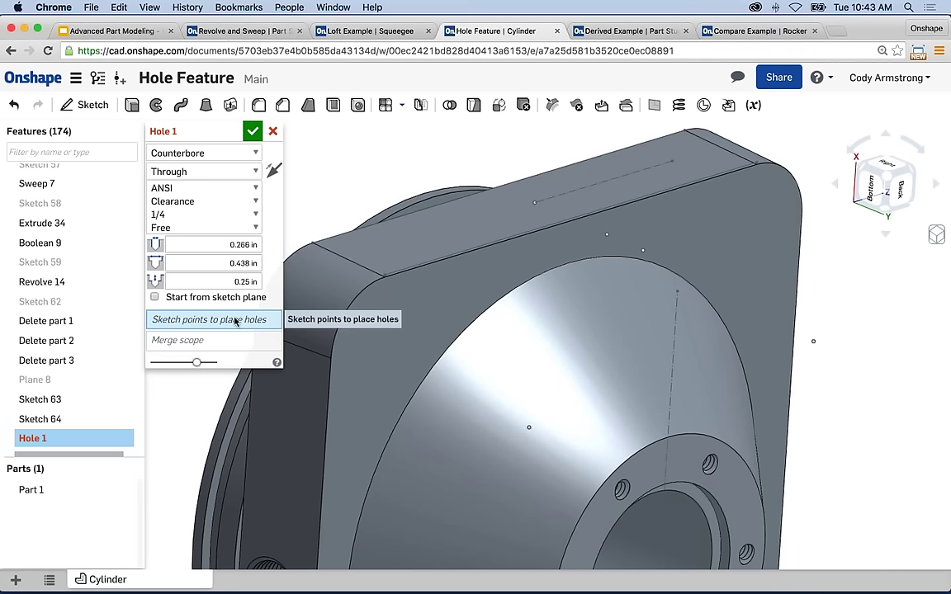
Step: Place the hole at the top-face sketch point and limit its merge scope to Part 1
{"action": "left_click", "coordinate": [534, 205]}
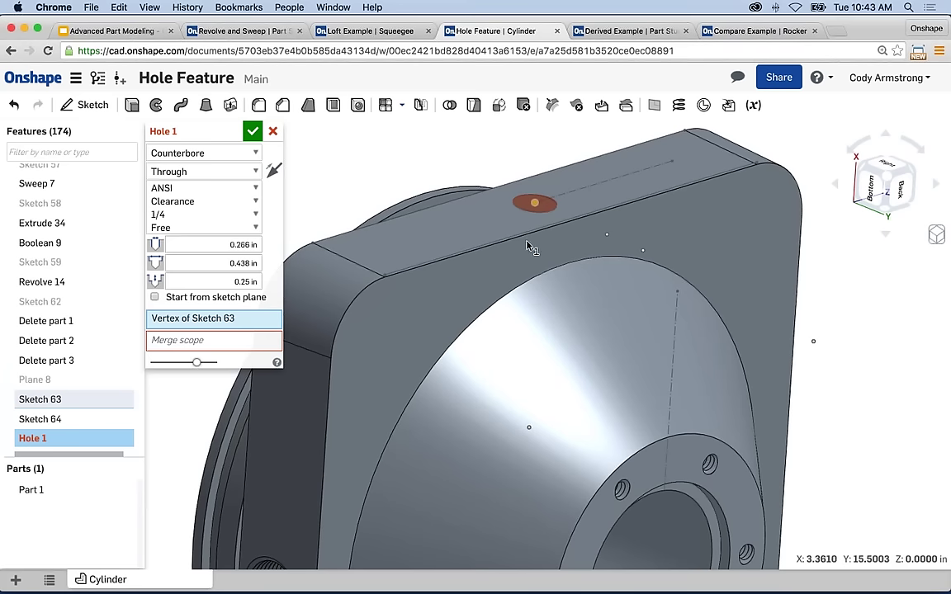
{"action": "left_click", "coordinate": [180, 340]}
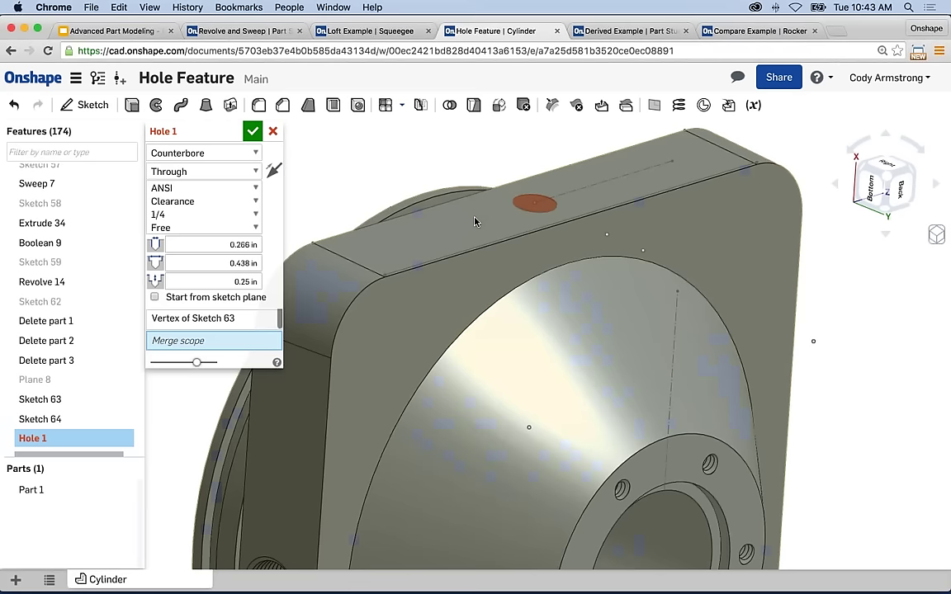
{"action": "left_click", "coordinate": [427, 467]}
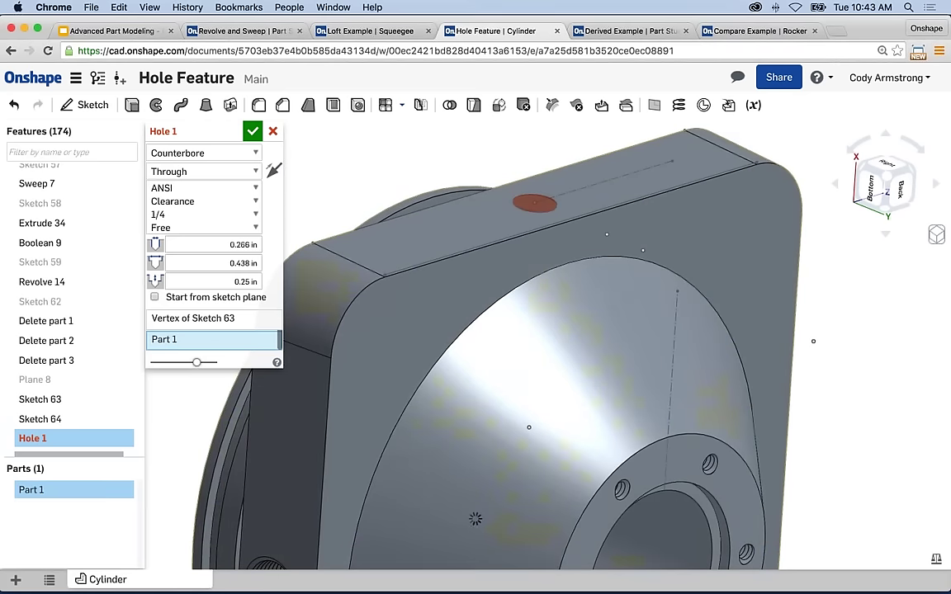
Step: Add hole locations at Sketch 63 and Sketch 64 points around the square flange
{"action": "right_click_drag", "start_coordinate": [475, 518], "coordinate": [528, 318]}
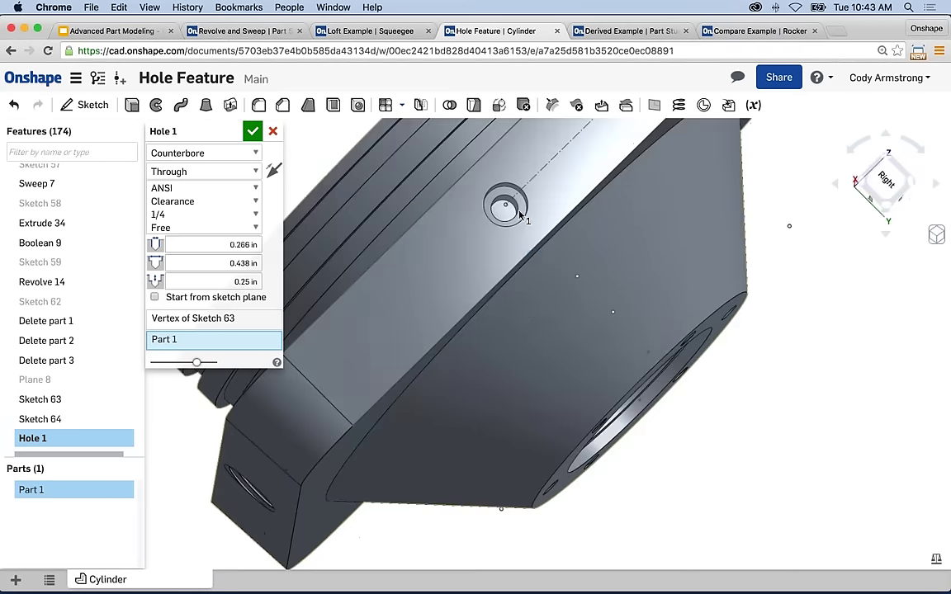
{"action": "scroll", "coordinate": [518, 220], "scroll_direction": "up", "scroll_amount": 5}
{"action": "scroll", "coordinate": [518, 219], "scroll_direction": "down", "scroll_amount": 5}
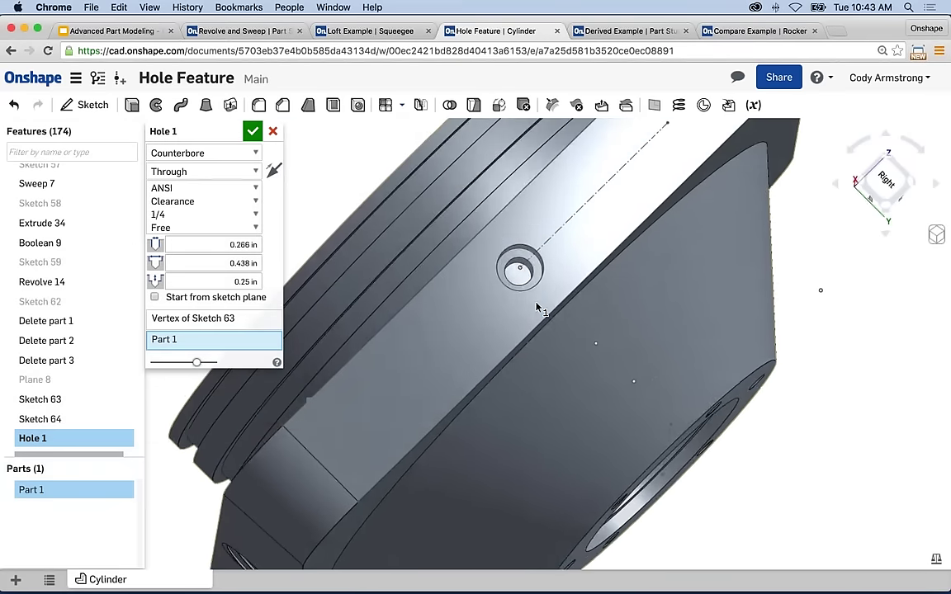
{"action": "right_click_drag", "start_coordinate": [536, 308], "coordinate": [528, 286]}
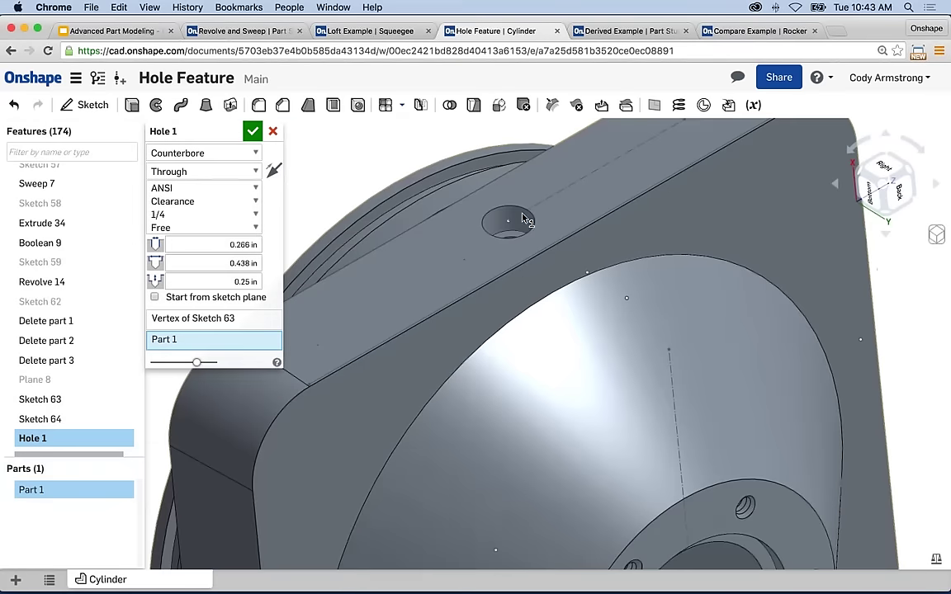
{"action": "scroll", "coordinate": [516, 233], "scroll_direction": "up", "scroll_amount": 2}
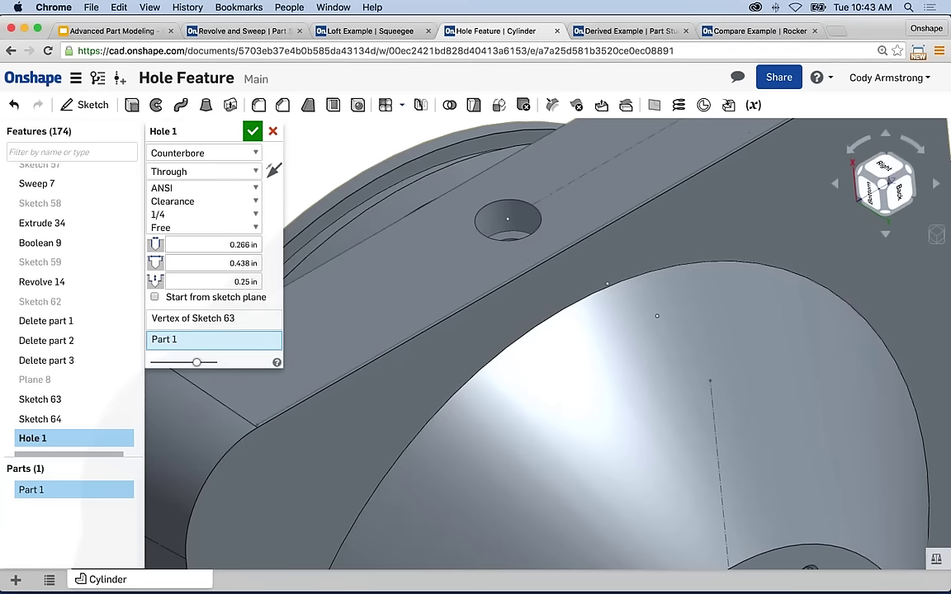
{"action": "right_click_drag", "start_coordinate": [318, 329], "coordinate": [450, 331]}
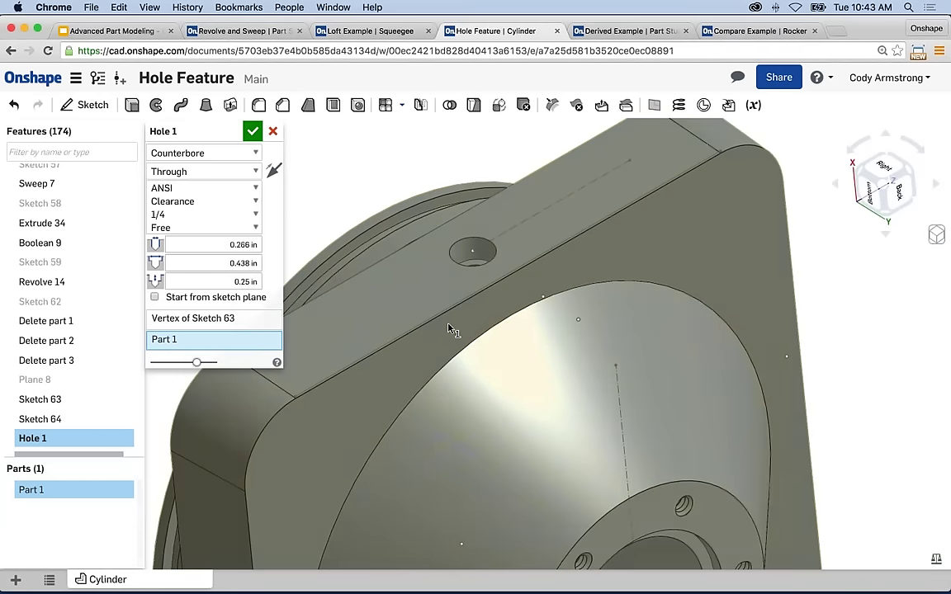
{"action": "middle_click_drag", "start_coordinate": [450, 331], "coordinate": [425, 308]}
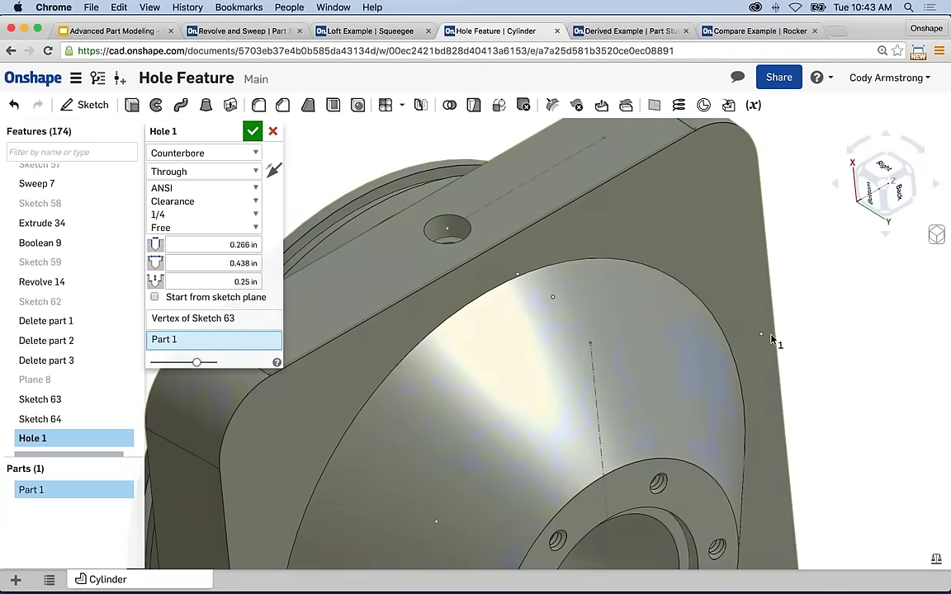
{"action": "left_click", "coordinate": [192, 317]}
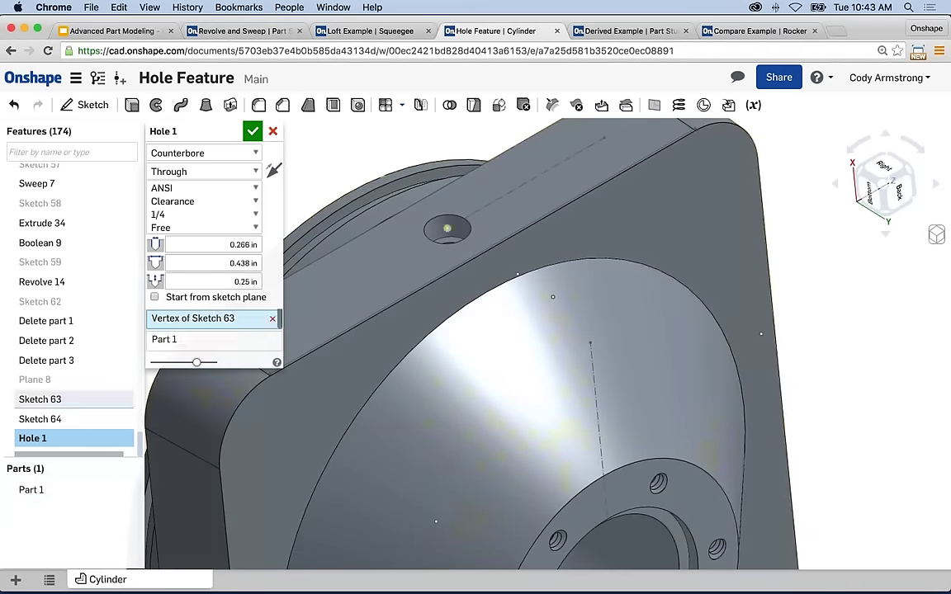
{"action": "left_click", "coordinate": [761, 334]}
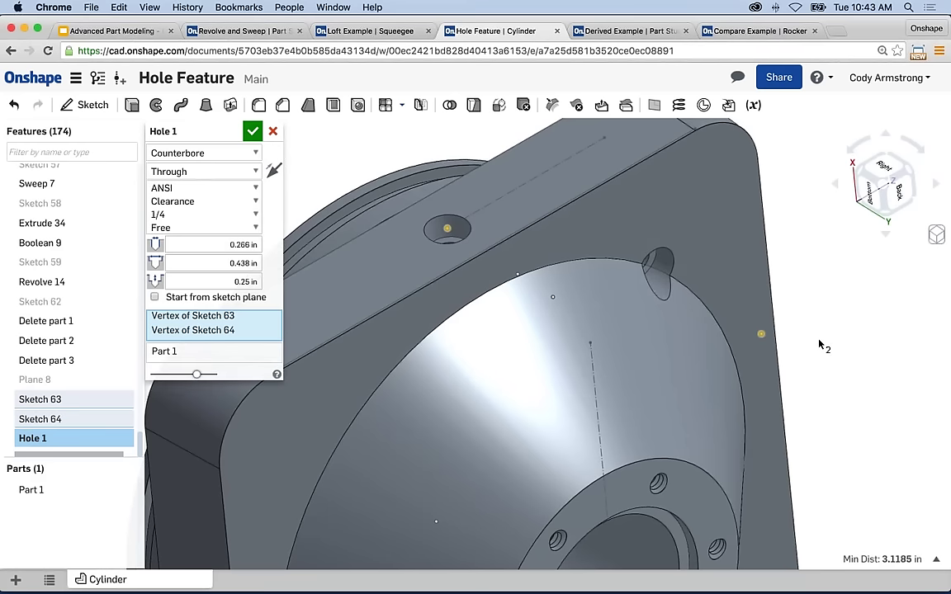
{"action": "mouse_move", "coordinate": [817, 360]}
{"action": "right_mouse_down"}
{"action": "mouse_move", "coordinate": [776, 338]}
{"action": "mouse_move", "coordinate": [824, 361]}
{"action": "right_mouse_up"}
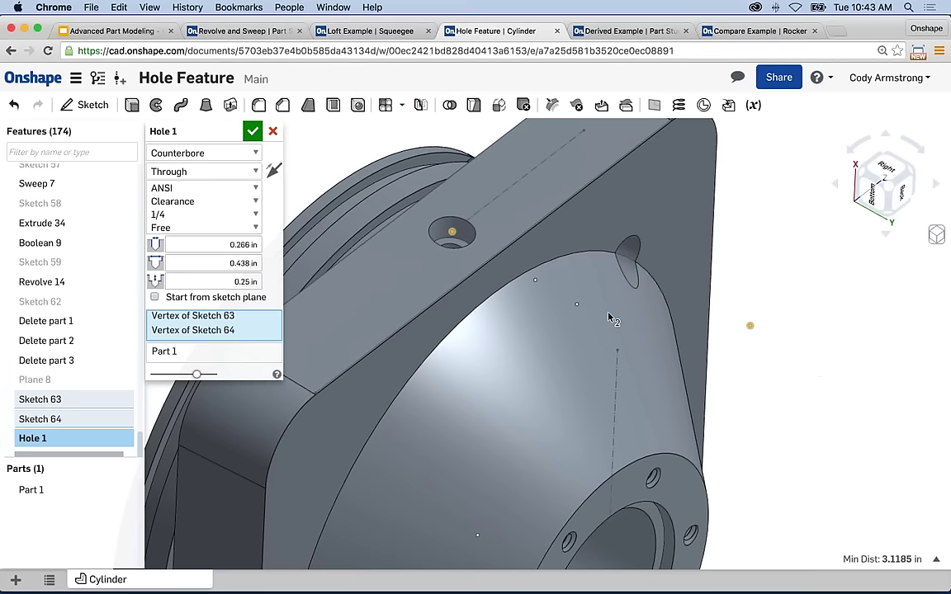
{"action": "left_click", "coordinate": [534, 281]}
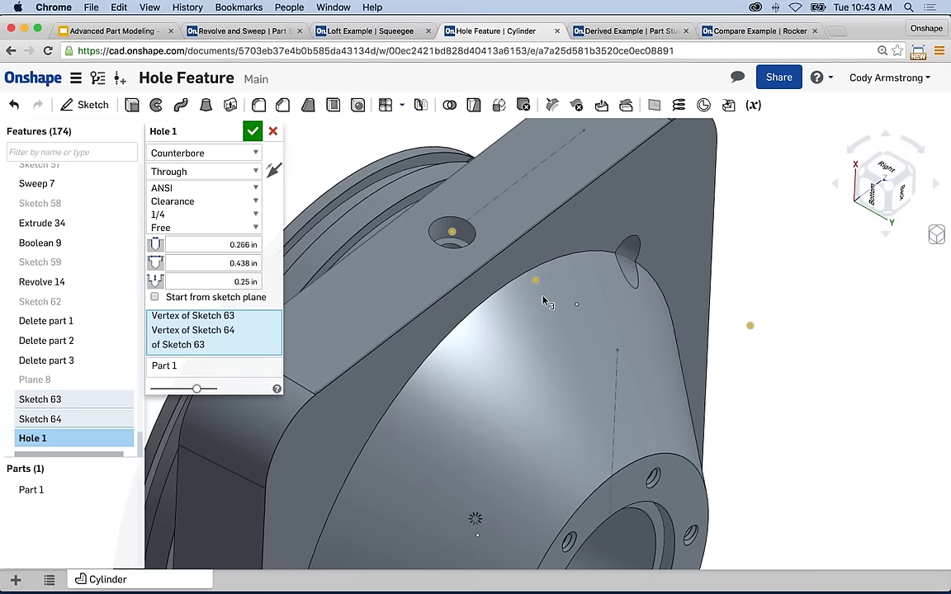
Step: Orbit and zoom around the casing to inspect the 0.266 in counterbored hole previews
{"action": "right_click_drag", "start_coordinate": [551, 325], "coordinate": [545, 271]}
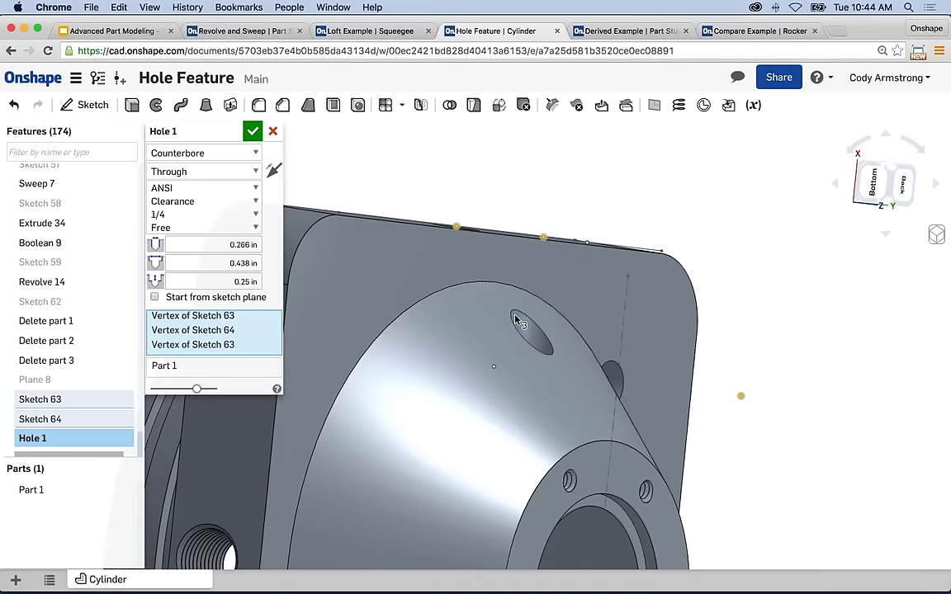
{"action": "right_click_drag", "start_coordinate": [535, 340], "coordinate": [516, 349]}
{"action": "scroll", "coordinate": [536, 345], "scroll_direction": "up", "scroll_amount": 3}
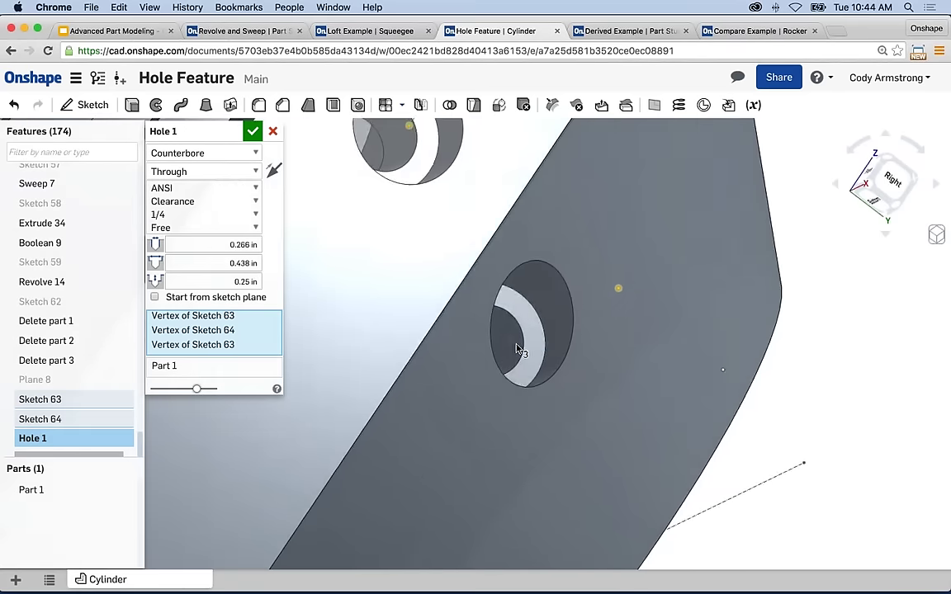
{"action": "right_click_drag", "start_coordinate": [569, 388], "coordinate": [543, 230]}
{"action": "scroll", "coordinate": [556, 322], "scroll_direction": "down", "scroll_amount": 5}
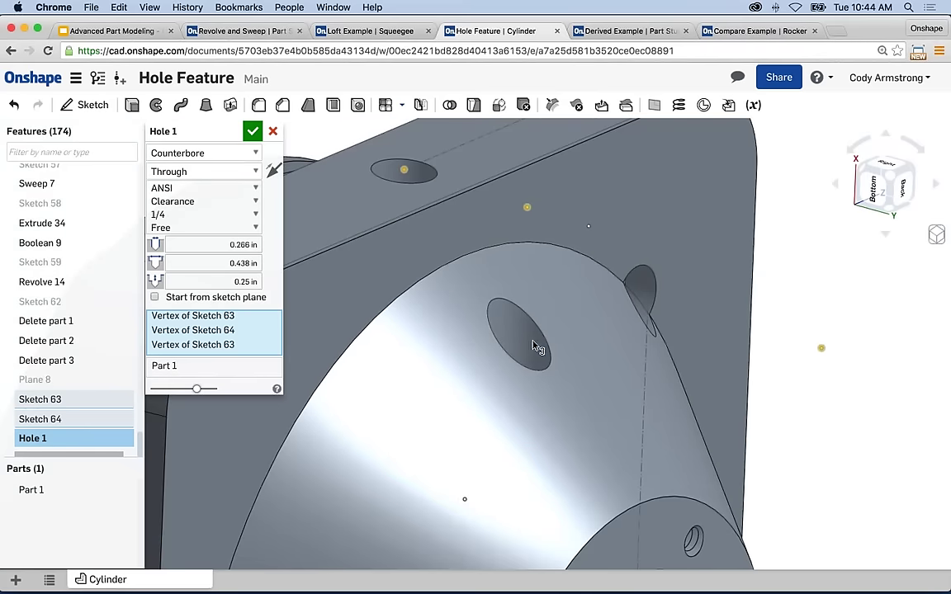
{"action": "right_click_drag", "start_coordinate": [537, 346], "coordinate": [555, 258]}
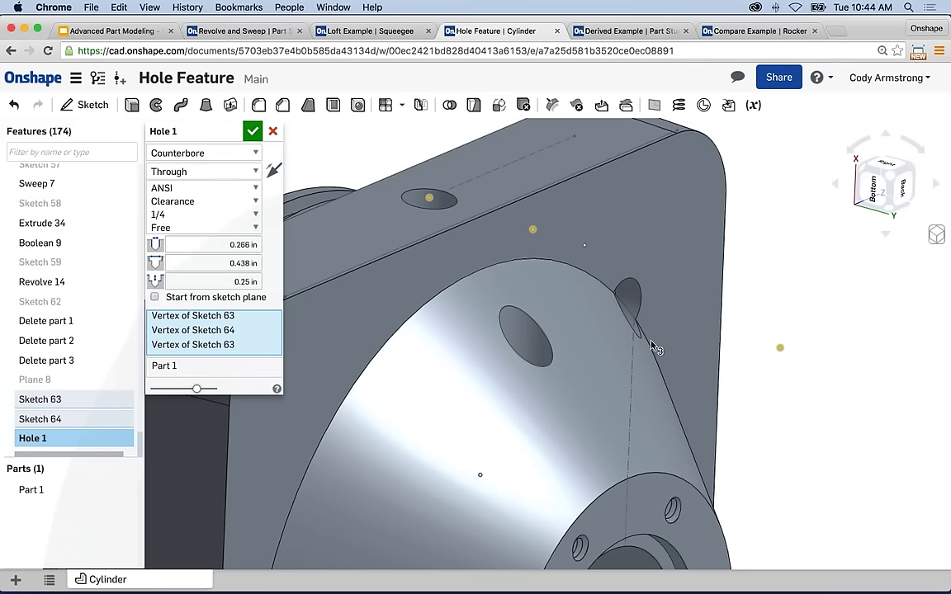
{"action": "scroll", "coordinate": [645, 346], "scroll_direction": "down", "scroll_amount": 2}
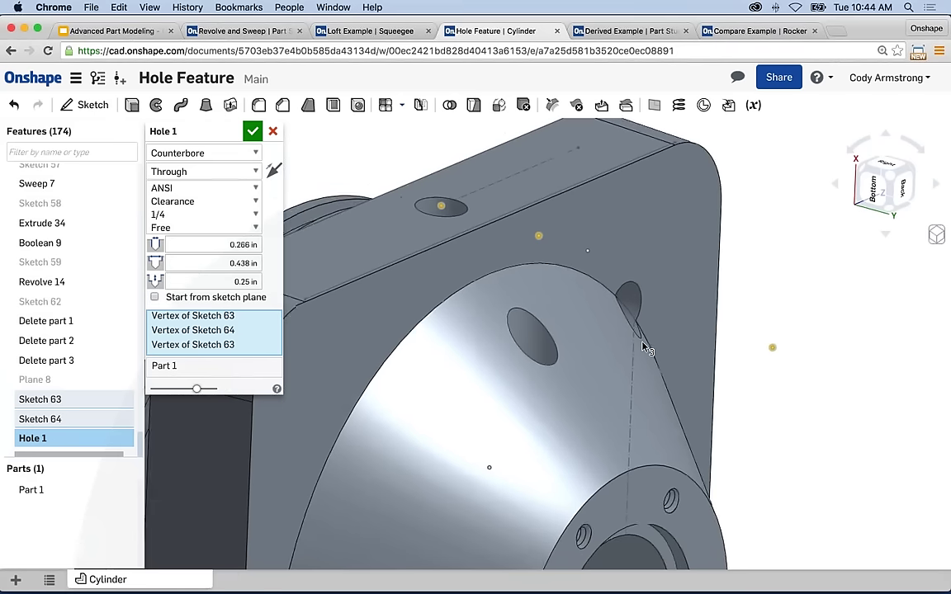
{"action": "scroll", "coordinate": [581, 333], "scroll_direction": "down", "scroll_amount": 2}
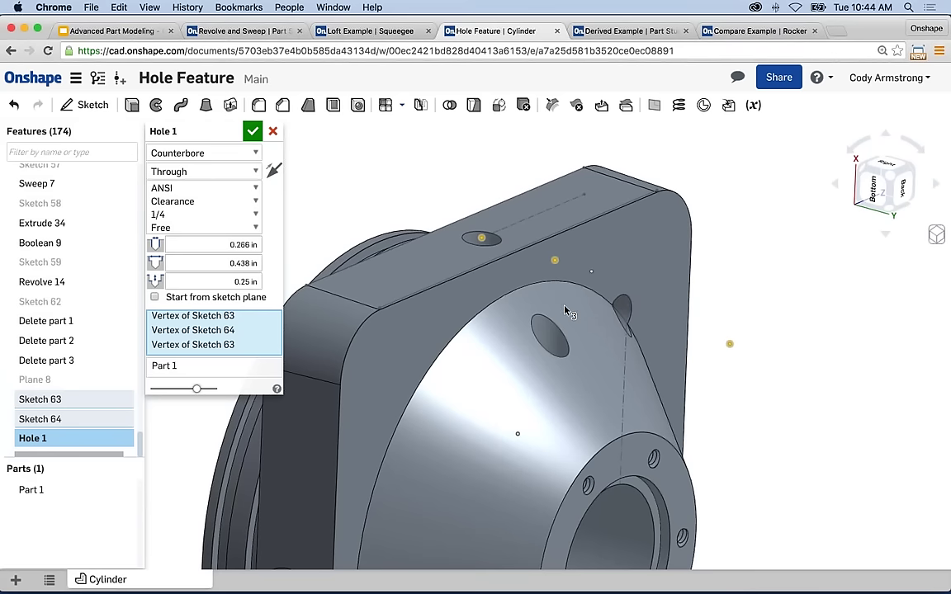
{"action": "scroll", "coordinate": [565, 310], "scroll_direction": "down", "scroll_amount": 2}
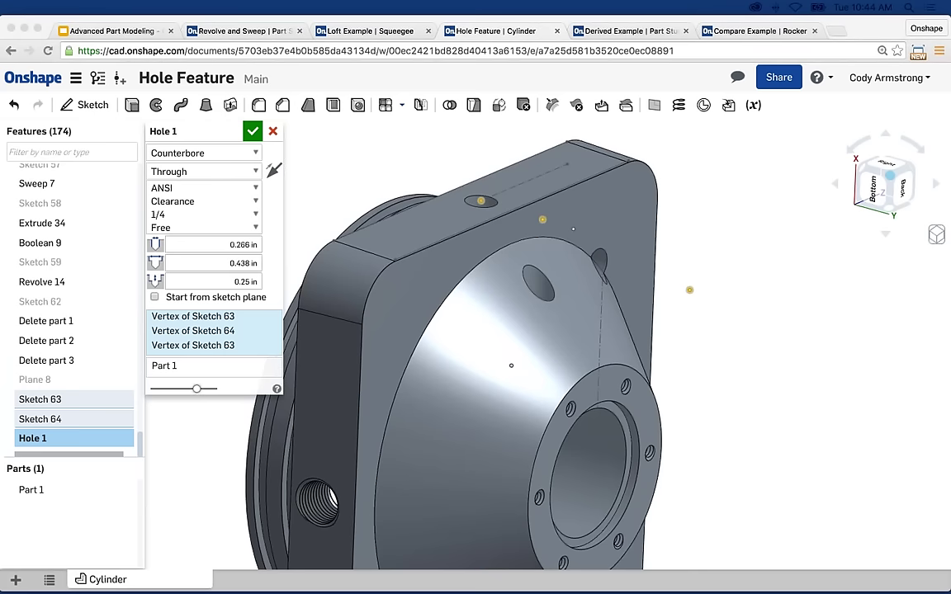
{"action": "right_click_drag", "start_coordinate": [627, 268], "coordinate": [646, 255]}
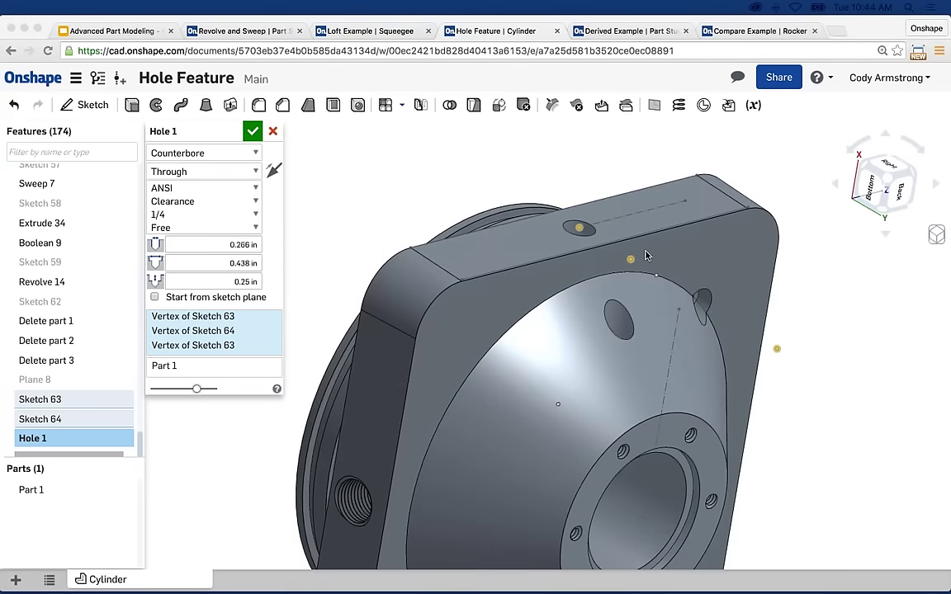
{"action": "right_click_drag", "start_coordinate": [610, 255], "coordinate": [572, 252]}
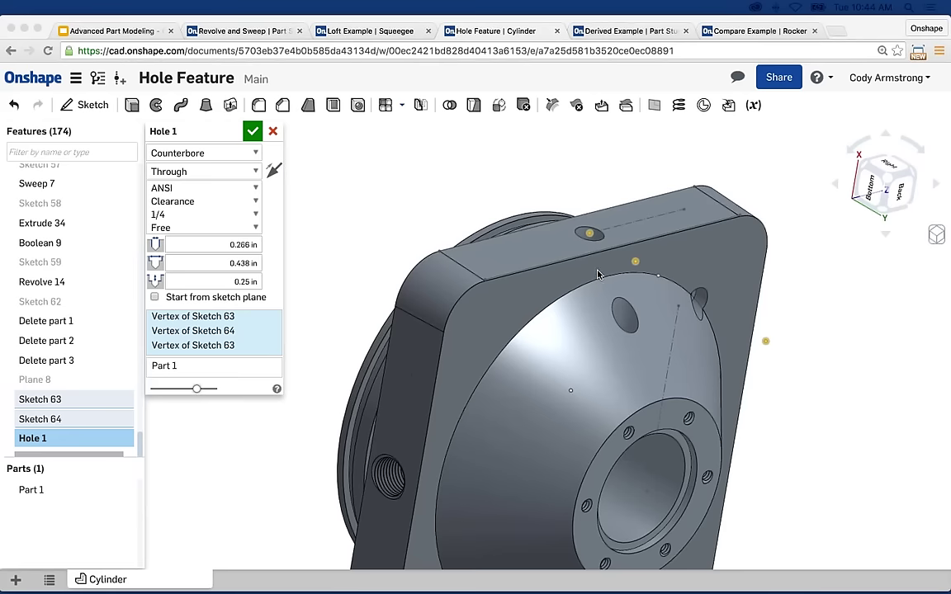
{"action": "middle_click_drag", "start_coordinate": [475, 186], "coordinate": [452, 149]}
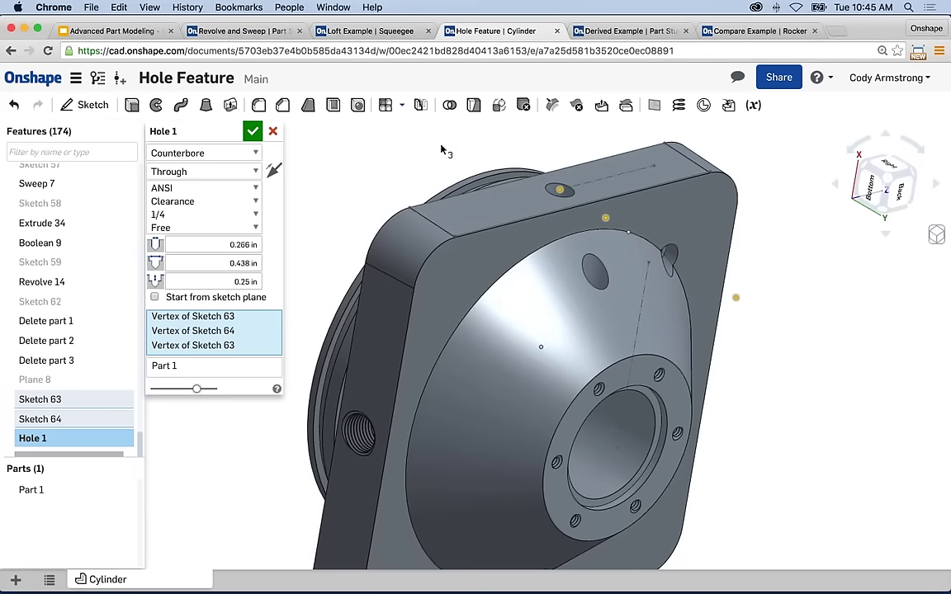
{"action": "left_click", "coordinate": [197, 157]}
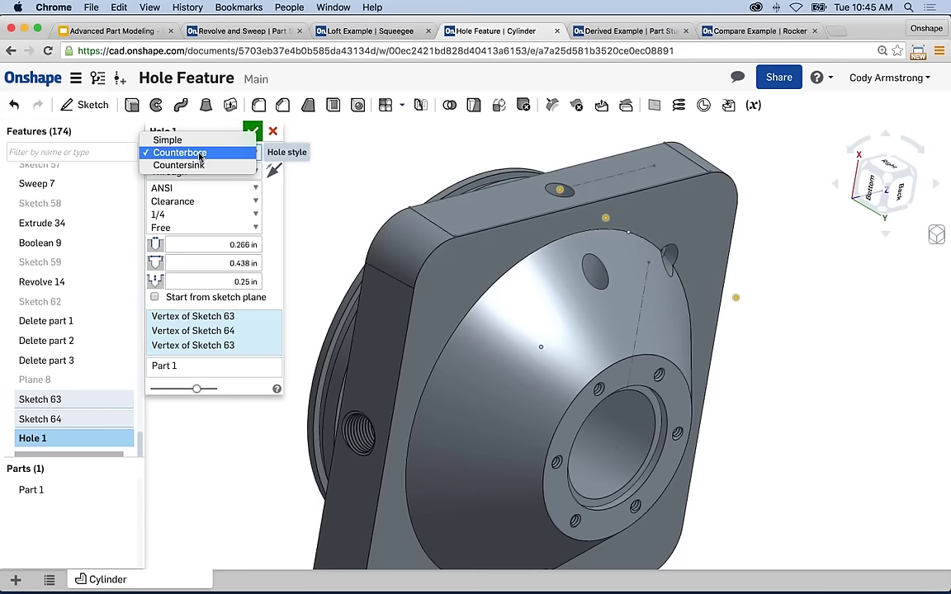
{"action": "left_click", "coordinate": [202, 154]}
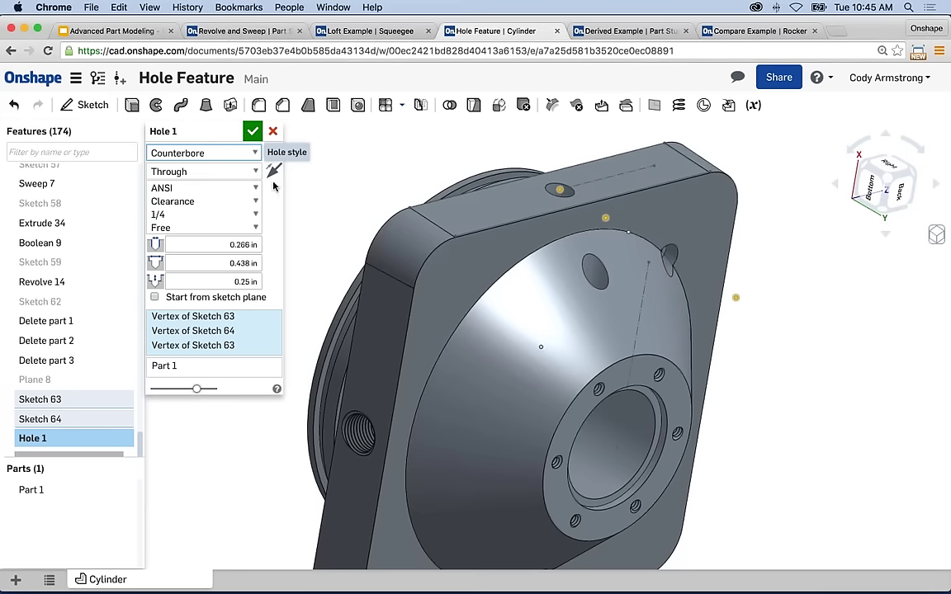
{"action": "right_click_drag", "start_coordinate": [316, 186], "coordinate": [374, 199]}
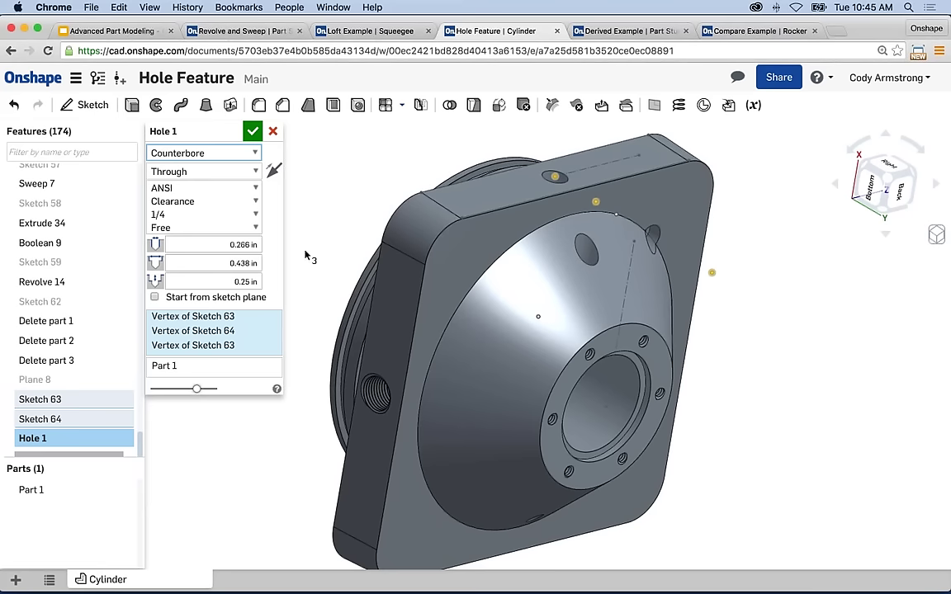
{"action": "left_click", "coordinate": [228, 173]}
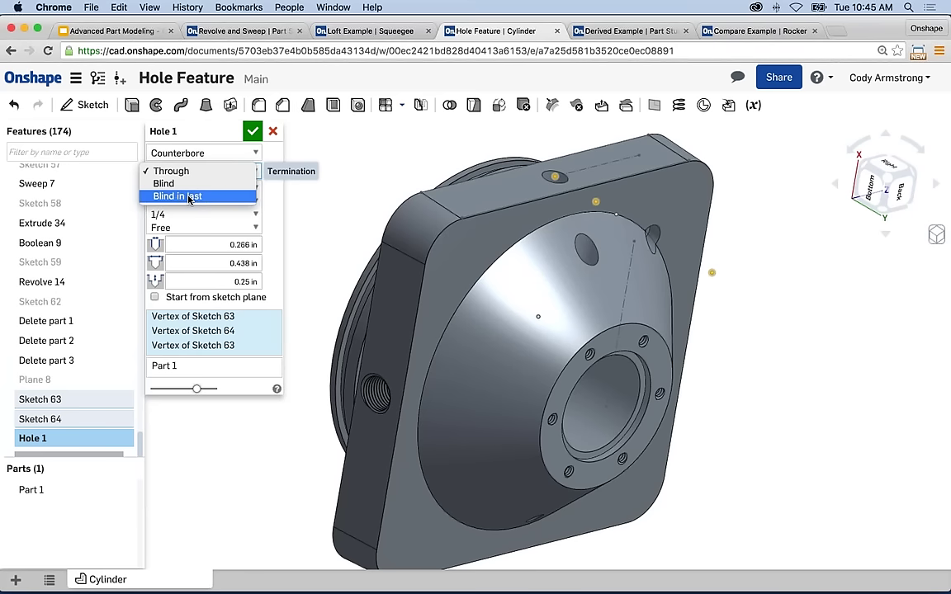
{"action": "left_click", "coordinate": [173, 171]}
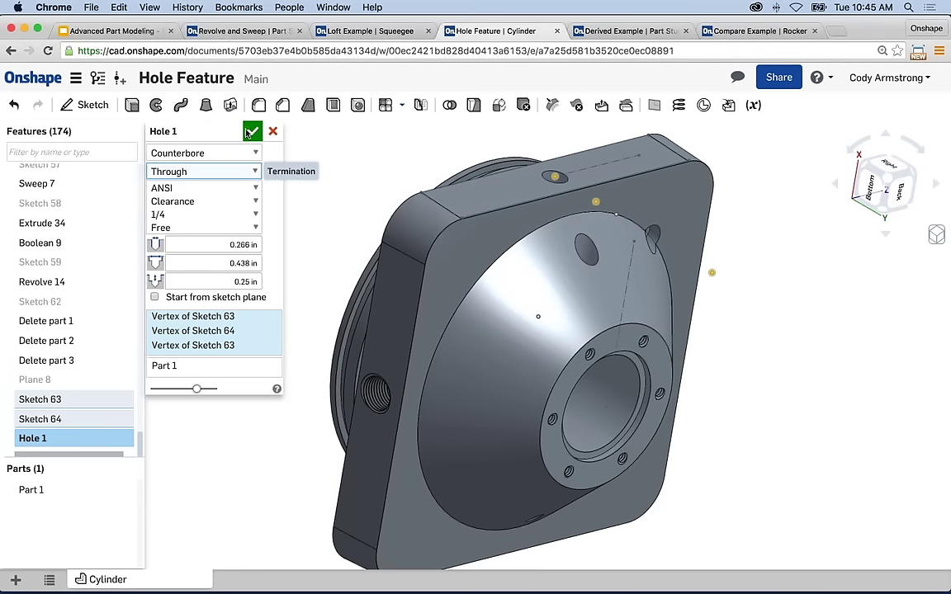
Step: Accept Hole 1 to cut the counterbores, then dismiss Sketch 62's context menu
{"action": "left_click", "coordinate": [253, 132]}
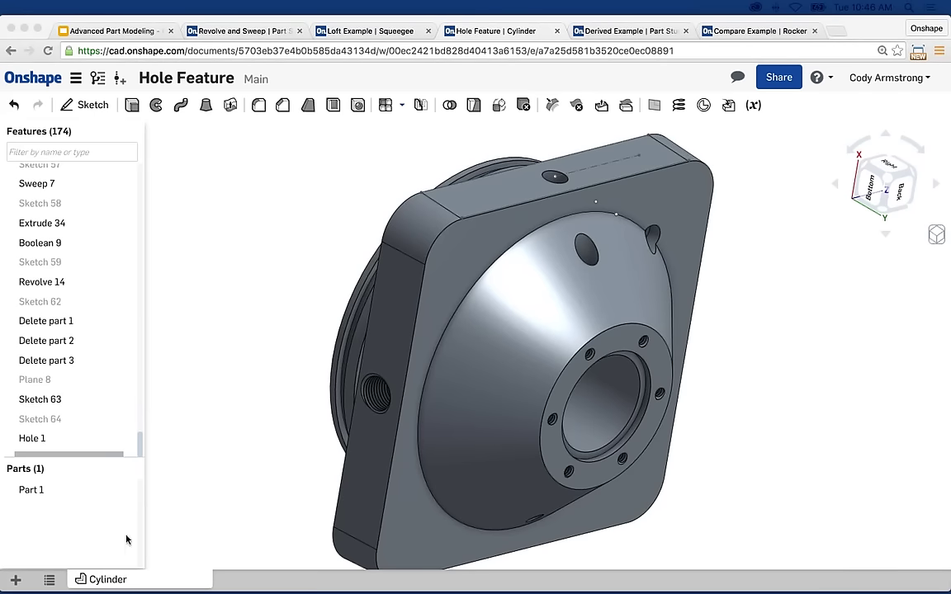
{"action": "right_click", "coordinate": [58, 302]}
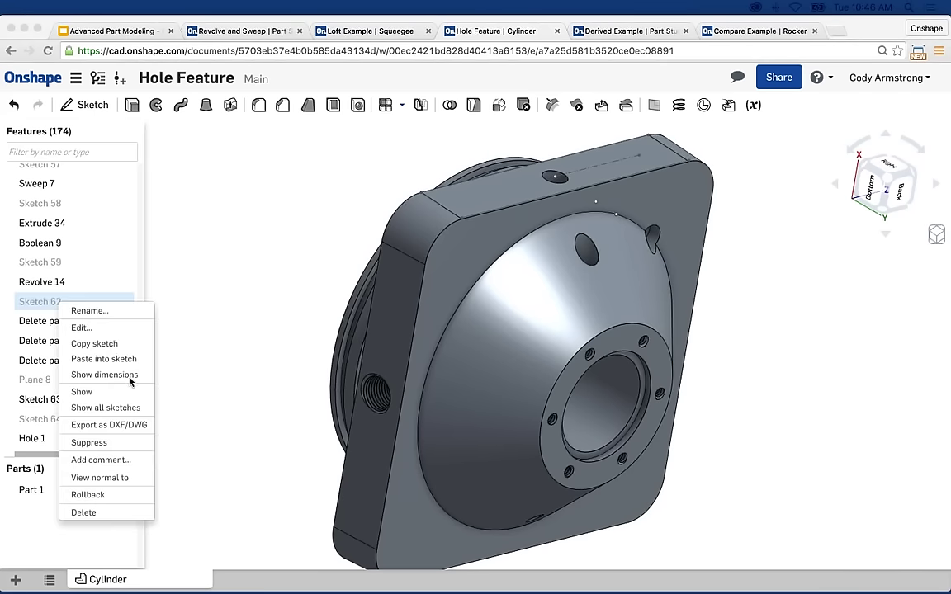
{"action": "left_click", "coordinate": [263, 269]}
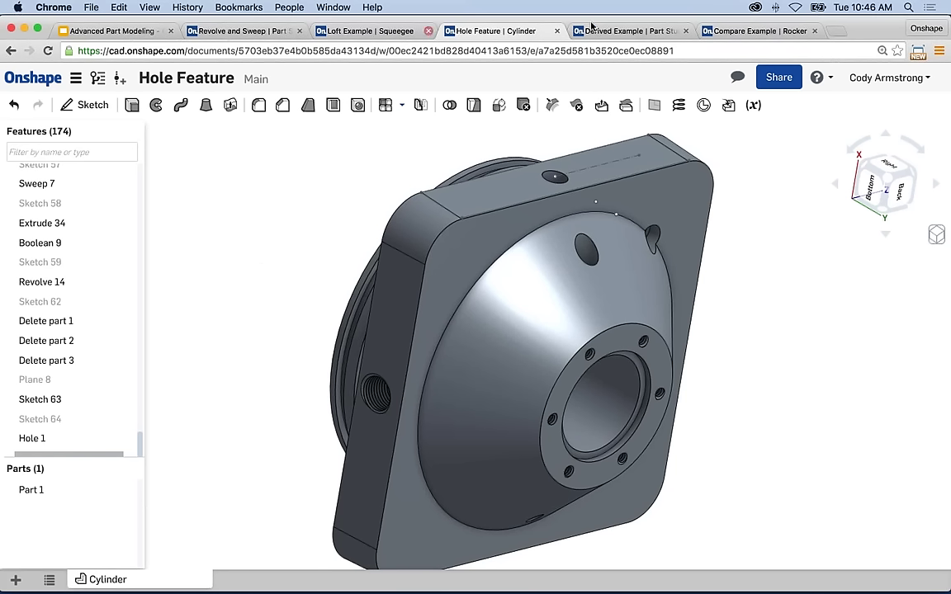
Step: Reload the timed-out Derived Example document and open the Top Casing part studio
{"action": "left_click", "coordinate": [646, 33]}
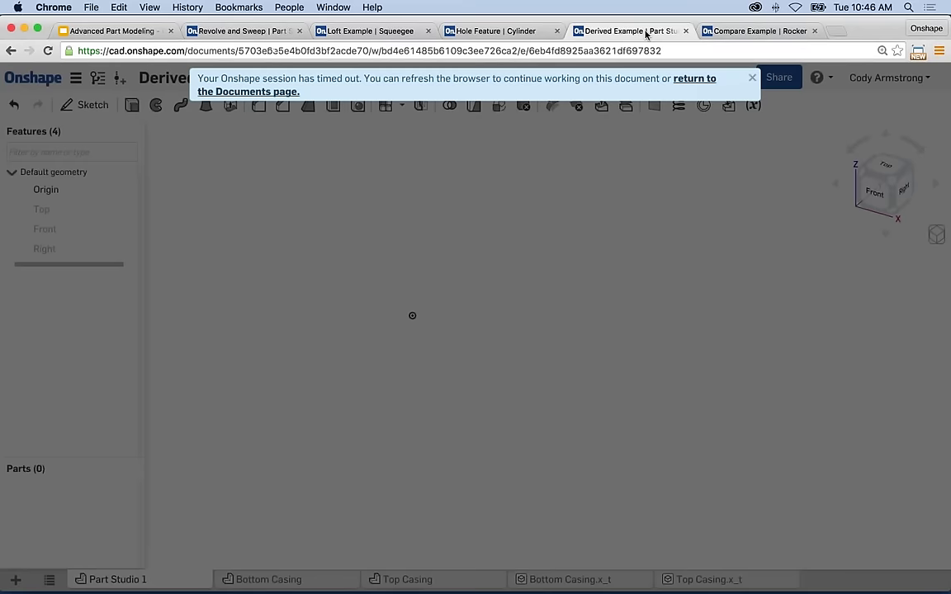
{"action": "left_click", "coordinate": [47, 50]}
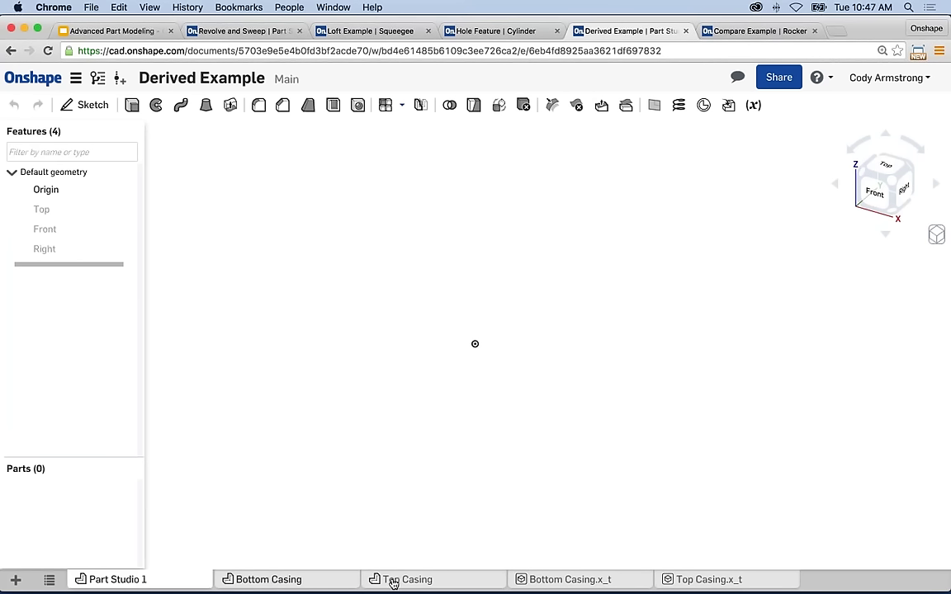
{"action": "left_click", "coordinate": [542, 580]}
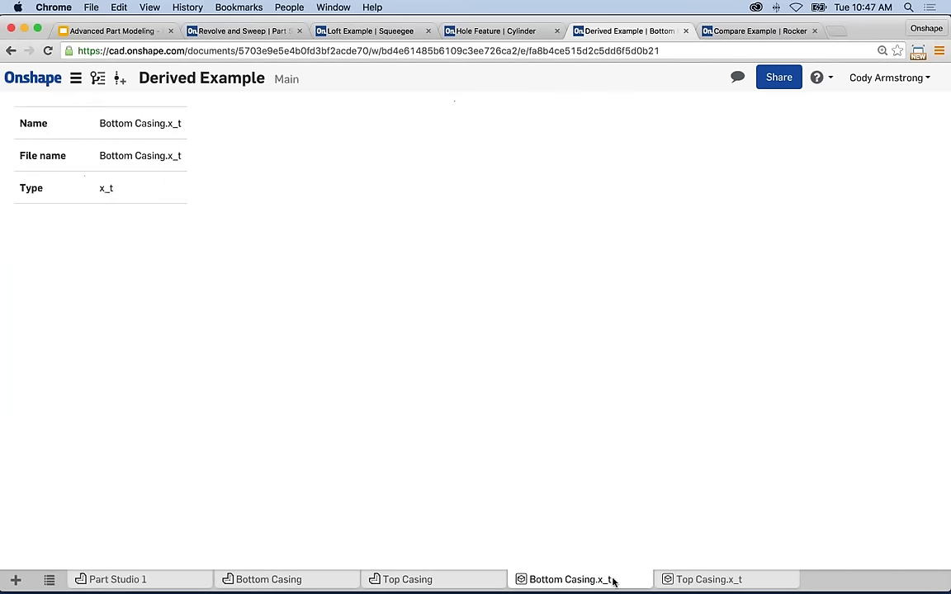
{"action": "left_click", "coordinate": [693, 580]}
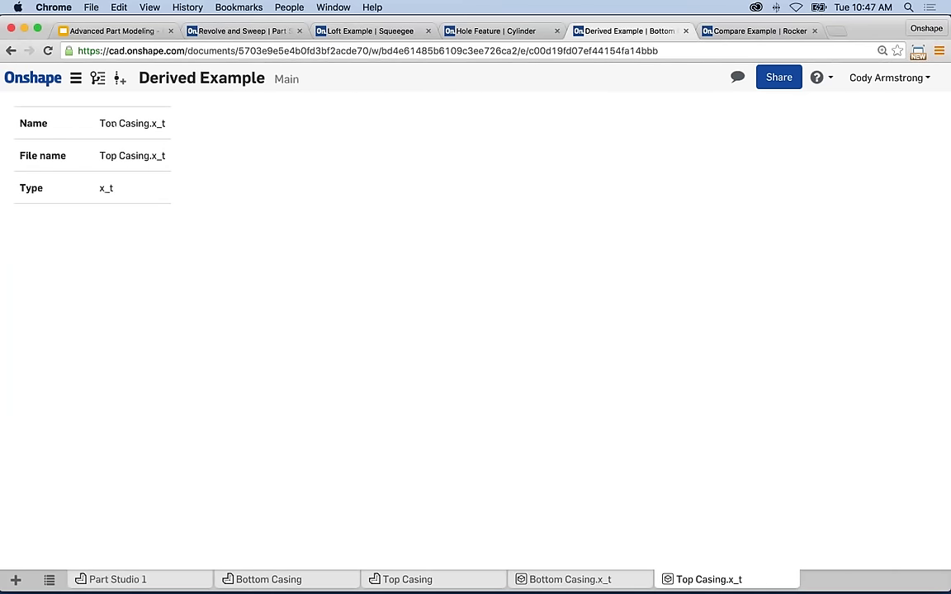
{"action": "left_click", "coordinate": [570, 580]}
{"action": "left_click", "coordinate": [278, 580]}
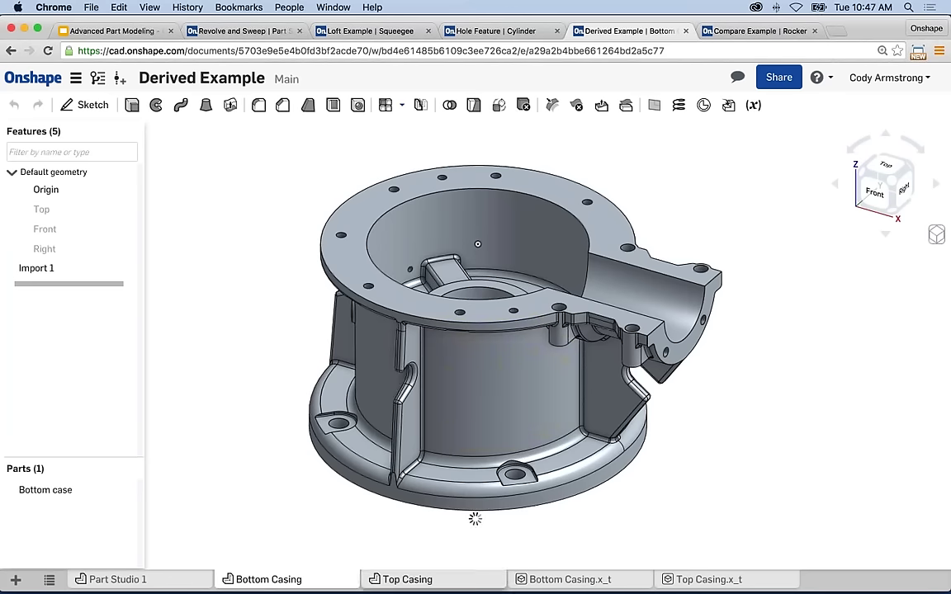
{"action": "left_click", "coordinate": [407, 580]}
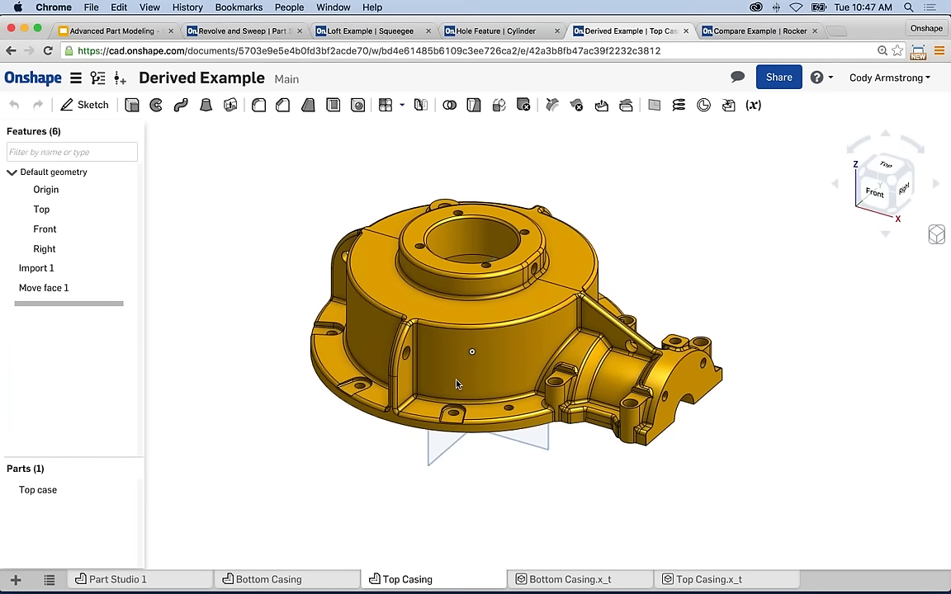
Step: Delete the Move face 1 feature, then return to the empty Part Studio 1
{"action": "left_click", "coordinate": [47, 287]}
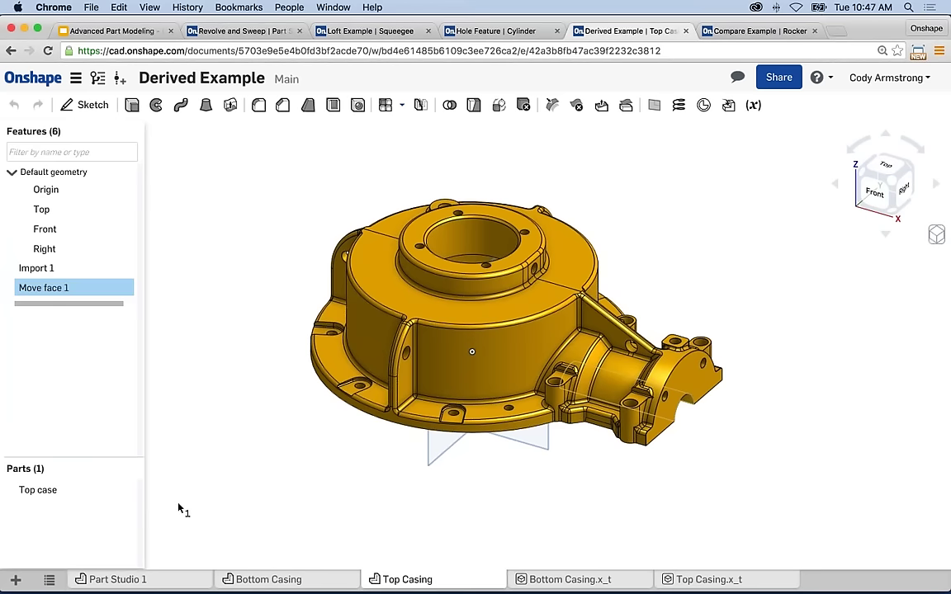
{"action": "key", "text": "Delete"}
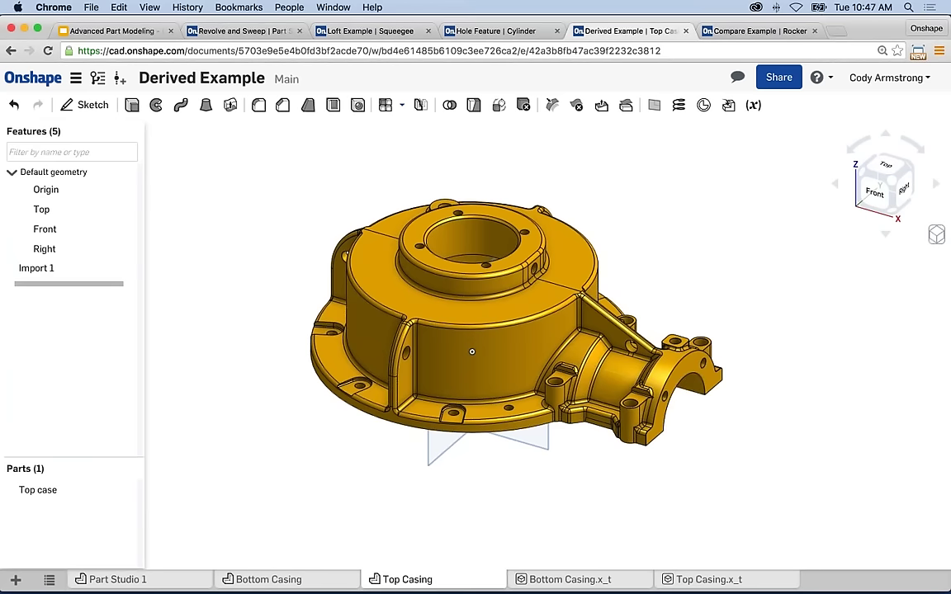
{"action": "left_click", "coordinate": [143, 582]}
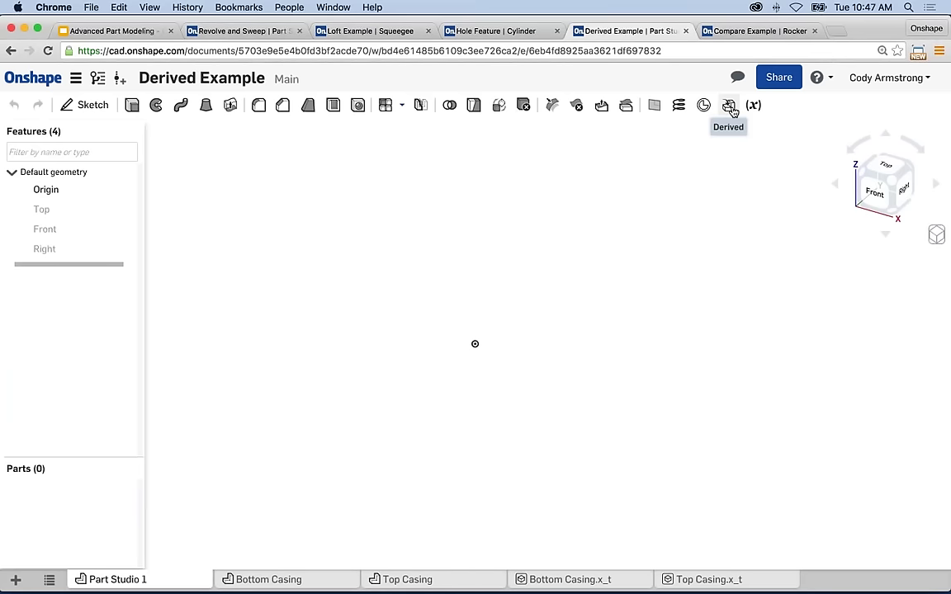
Step: Create Derived 1 pulling the Bottom case part from the Bottom Casing studio
{"action": "mouse_move", "coordinate": [730, 109]}
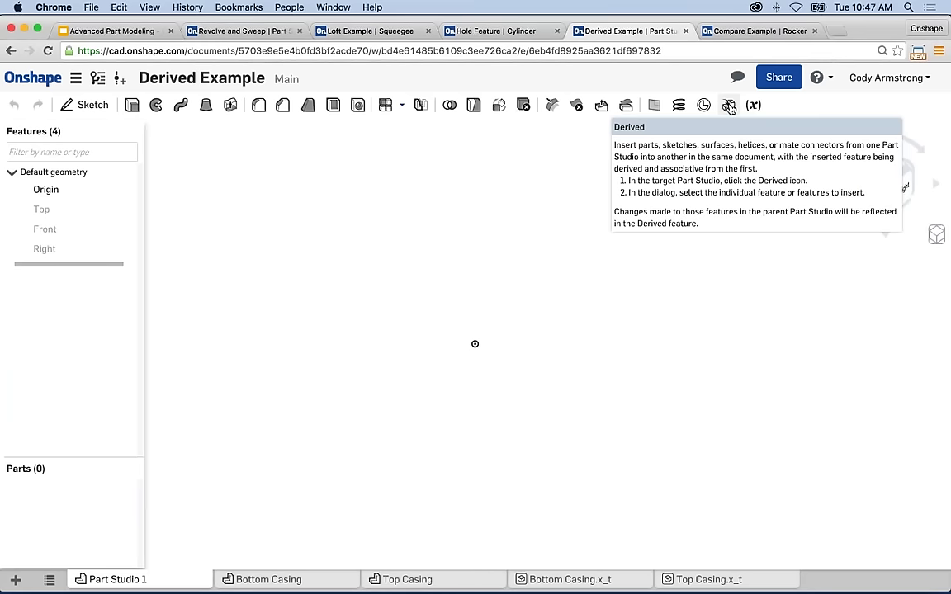
{"action": "left_click", "coordinate": [729, 107]}
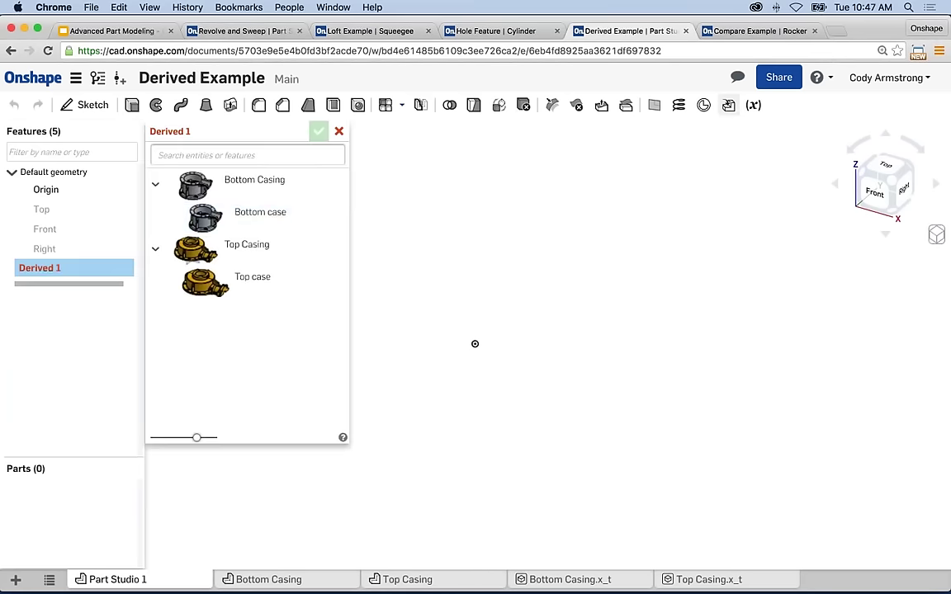
{"action": "left_click", "coordinate": [245, 219]}
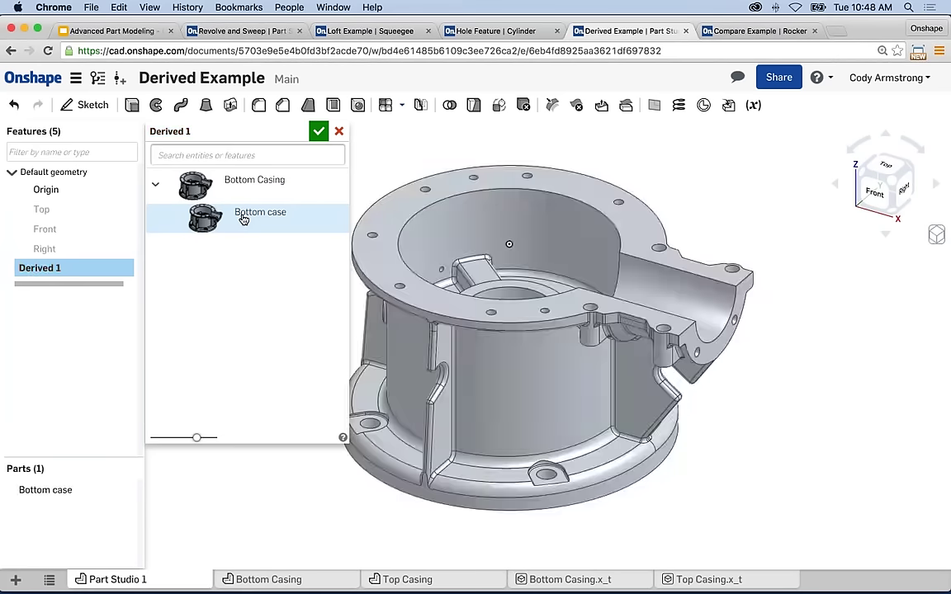
{"action": "left_click", "coordinate": [319, 131]}
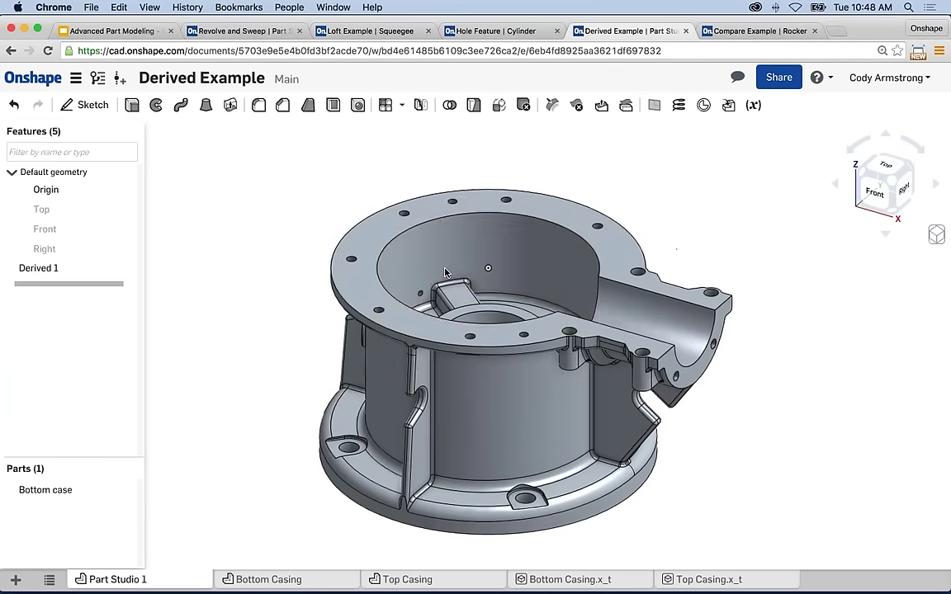
Step: Create Derived 2 pulling the Top case part from Top Casing, seated on the bottom case
{"action": "left_click", "coordinate": [728, 105]}
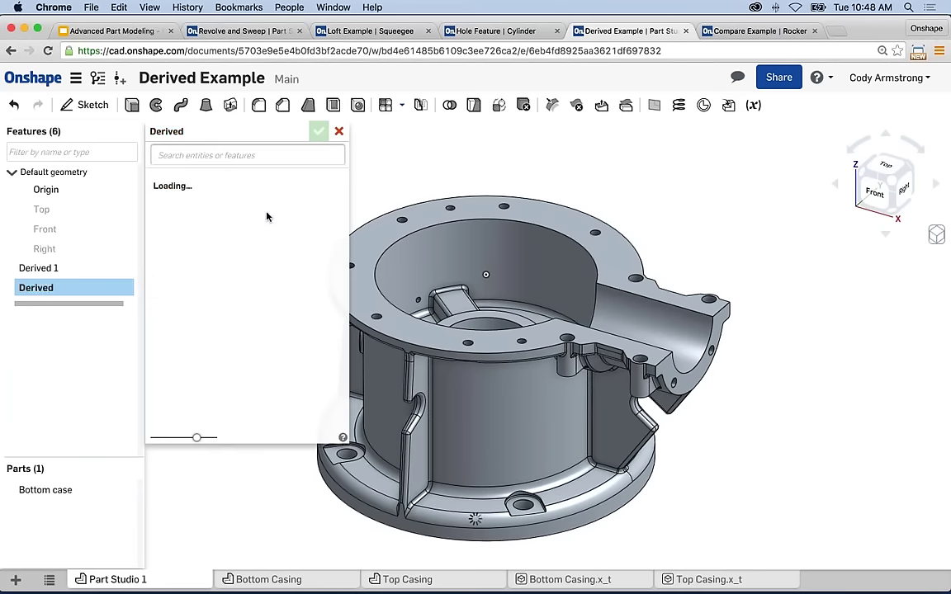
{"action": "left_click", "coordinate": [244, 281]}
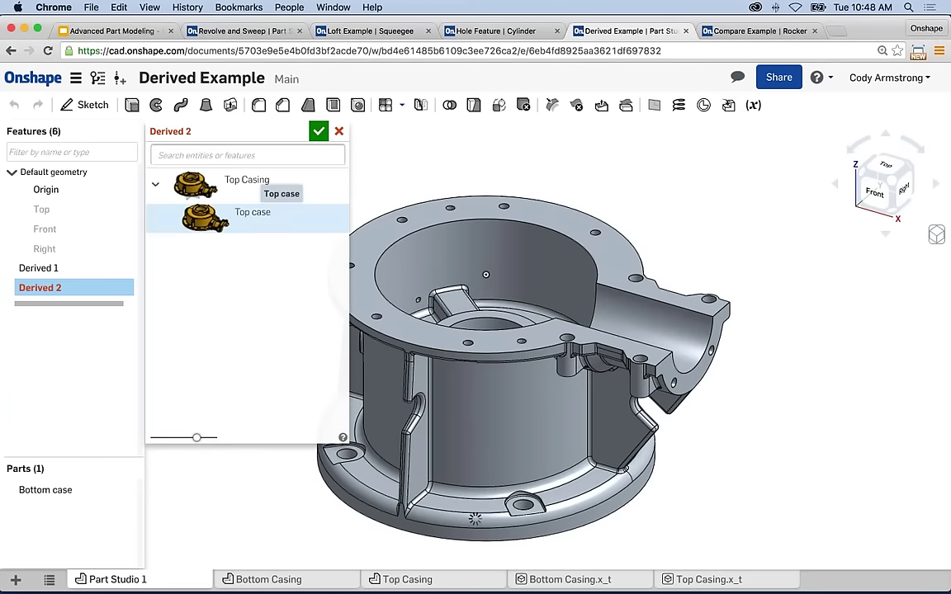
{"action": "left_click", "coordinate": [319, 132]}
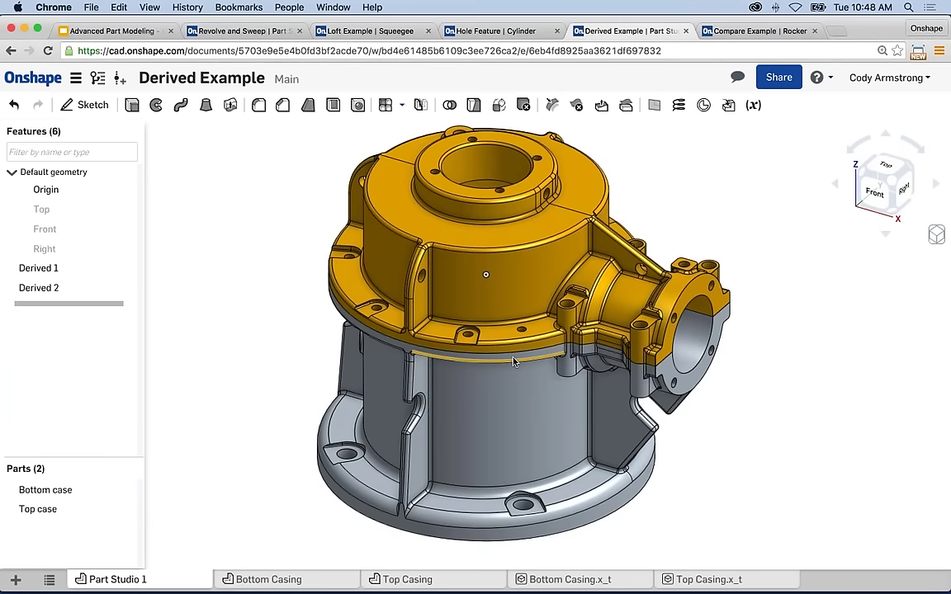
{"action": "middle_click_drag", "start_coordinate": [480, 248], "coordinate": [464, 268]}
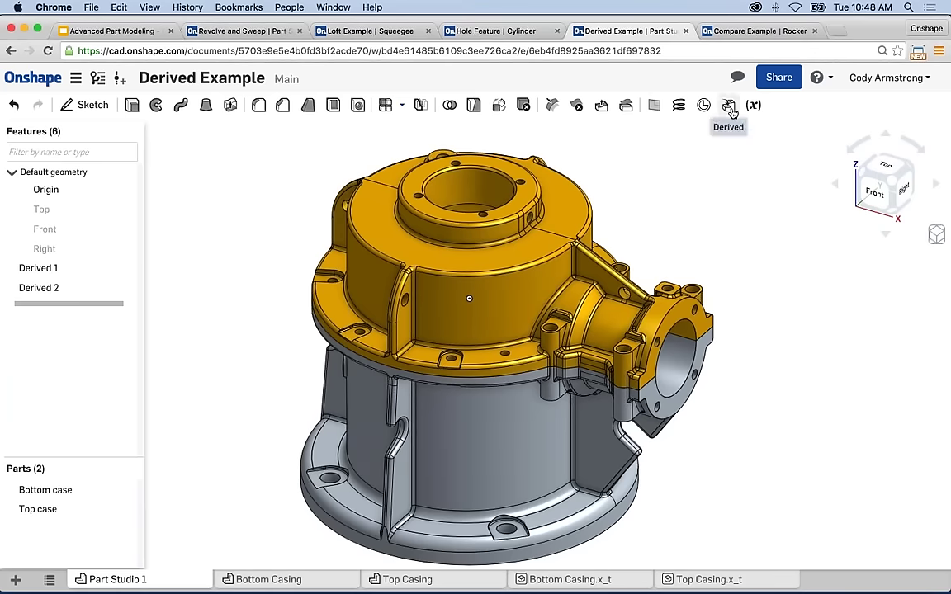
Step: Start a sketch on the side flange face and draw a circle on the bore edge
{"action": "scroll", "coordinate": [710, 353], "scroll_direction": "up", "scroll_amount": 5}
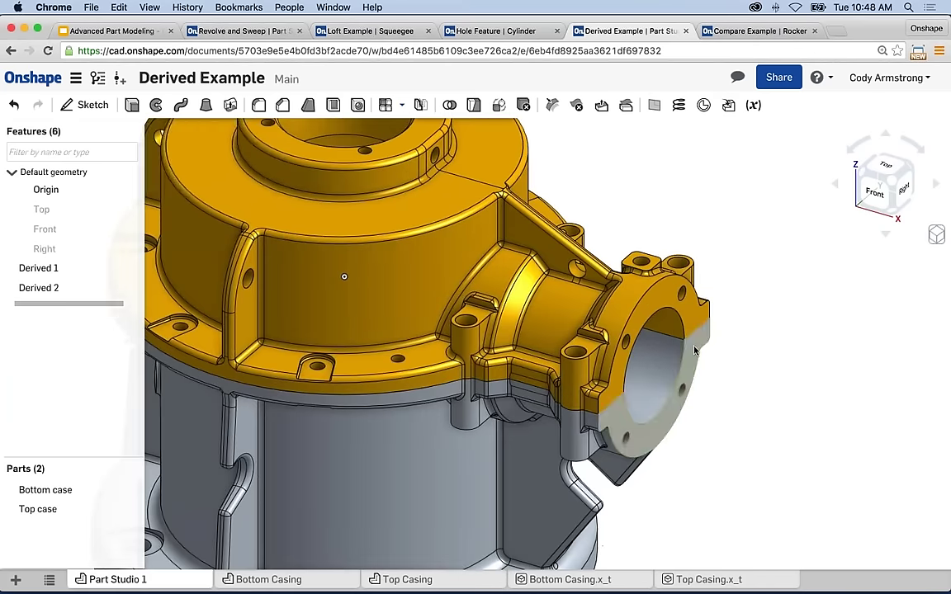
{"action": "left_click", "coordinate": [674, 344]}
{"action": "key", "text": "shift+s"}
{"action": "key", "text": "n"}
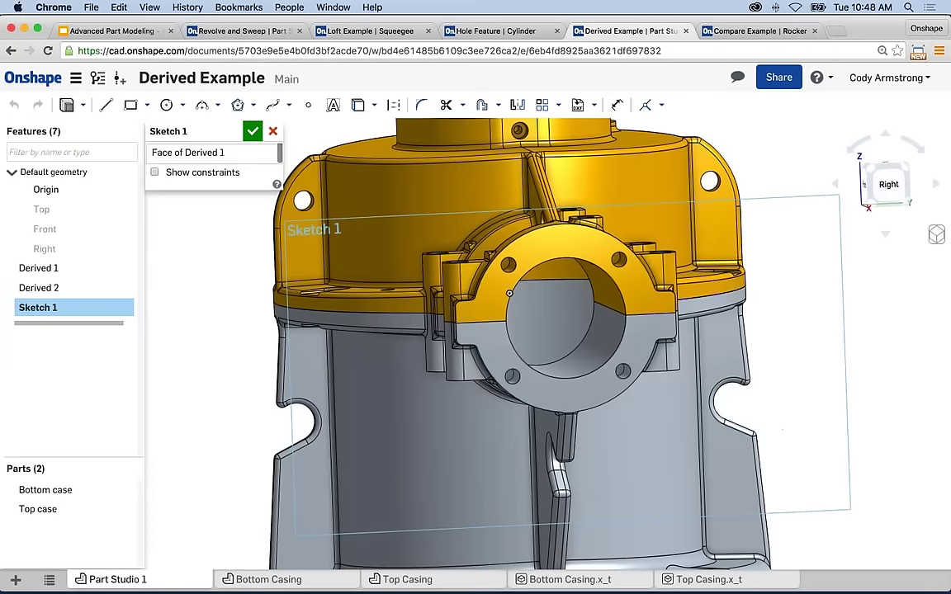
{"action": "key", "text": "c"}
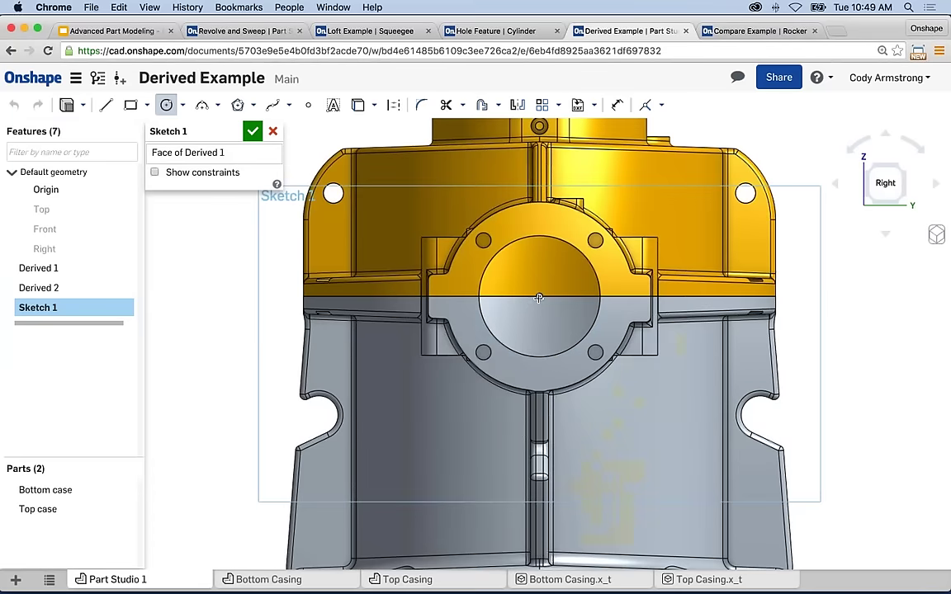
{"action": "left_click", "coordinate": [539, 296]}
{"action": "left_click", "coordinate": [544, 357]}
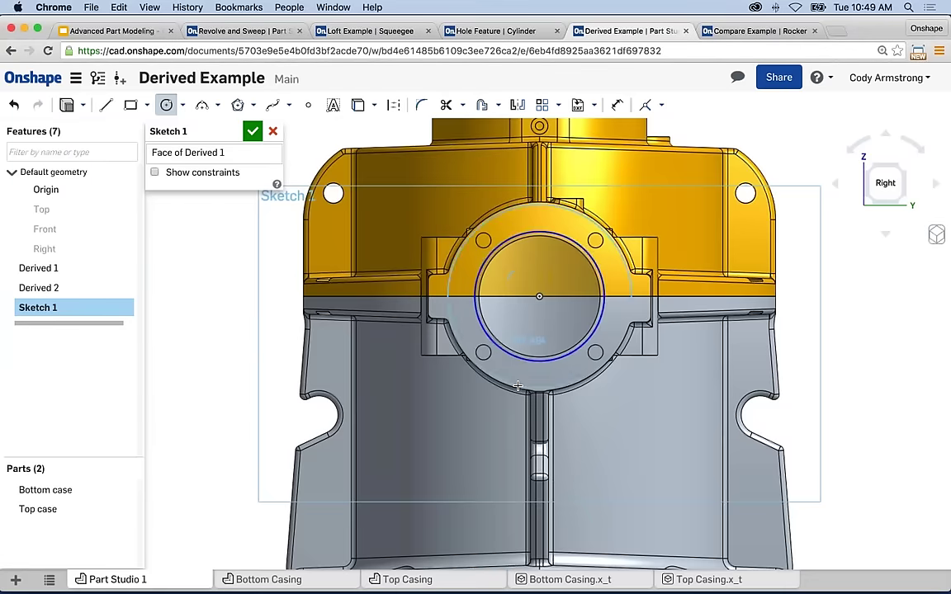
{"action": "key", "text": "Escape"}
Step: Select the bolt hole edges and convert them into sketch circles with Project/Convert
{"action": "scroll", "coordinate": [462, 314], "scroll_direction": "up", "scroll_amount": 2}
{"action": "left_click", "coordinate": [450, 278]}
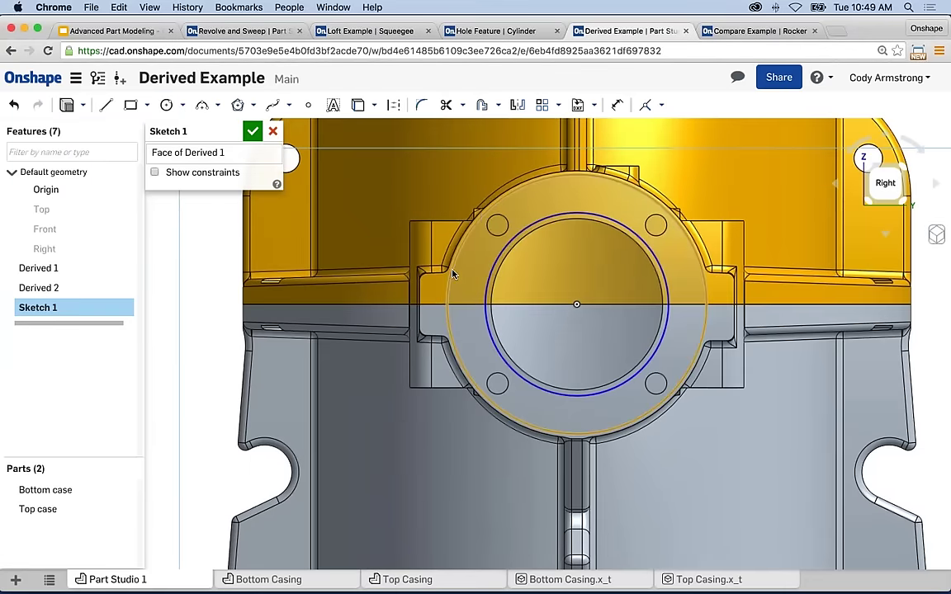
{"action": "scroll", "coordinate": [482, 214], "scroll_direction": "up", "scroll_amount": 2}
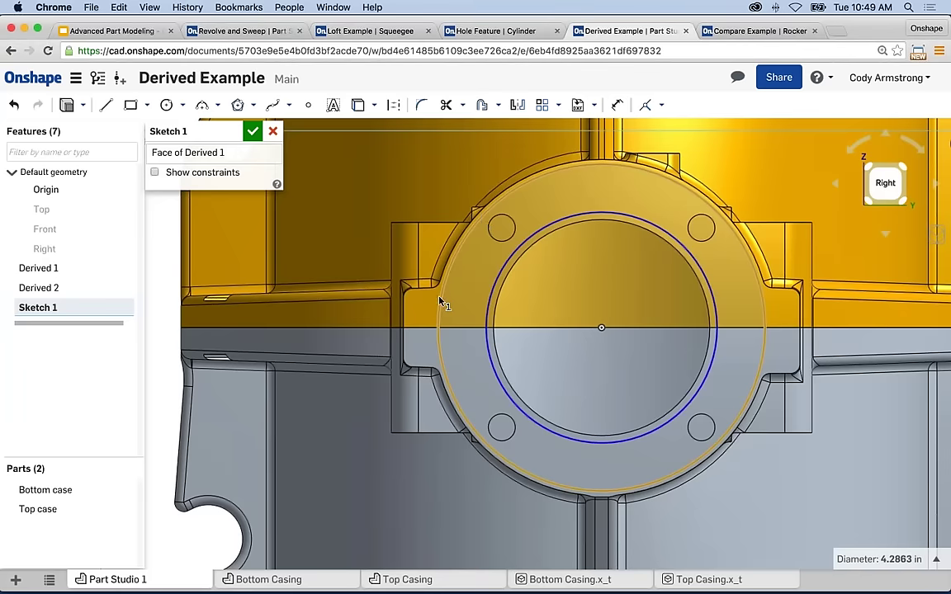
{"action": "scroll", "coordinate": [440, 297], "scroll_direction": "up", "scroll_amount": 2}
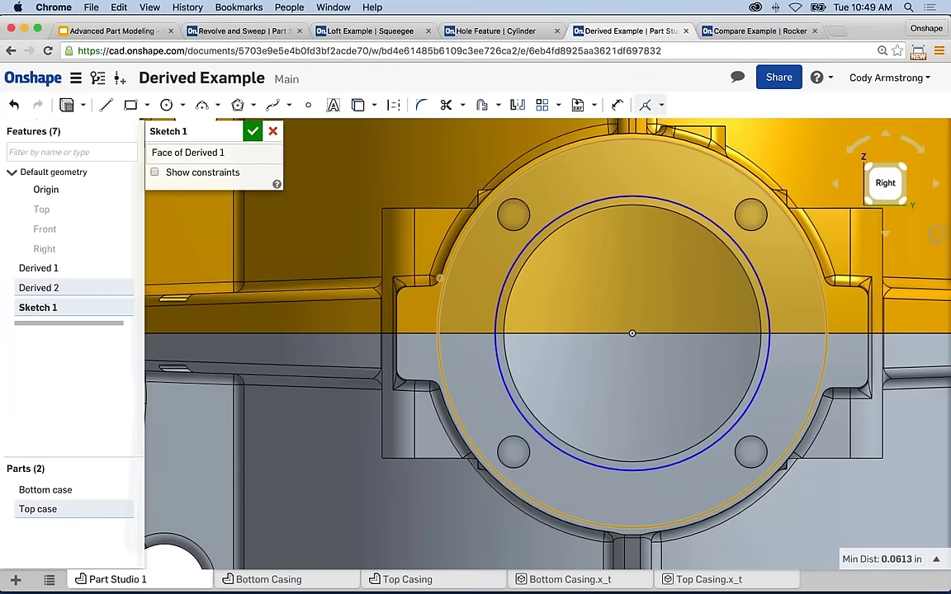
{"action": "key", "text": "f"}
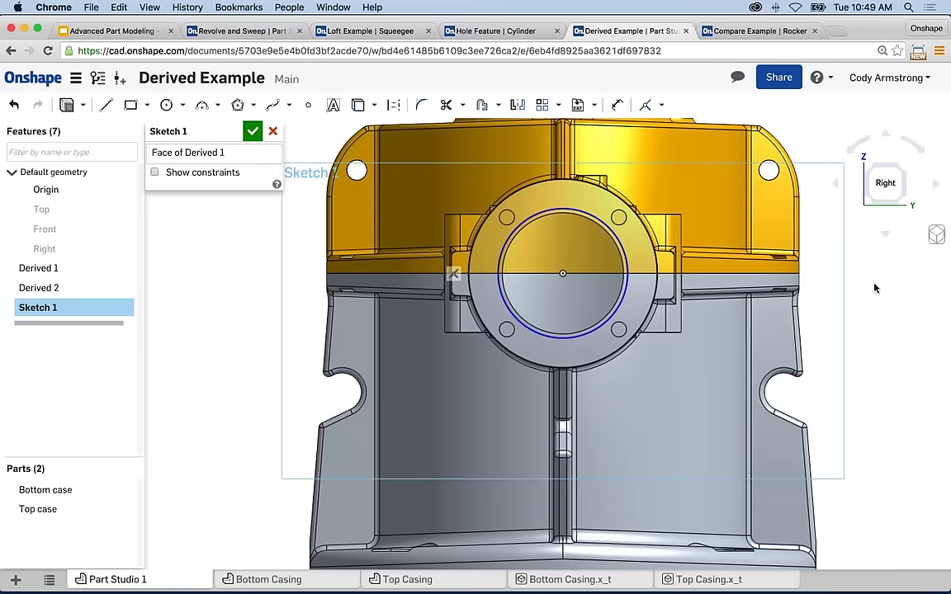
{"action": "scroll", "coordinate": [638, 277], "scroll_direction": "up", "scroll_amount": 1}
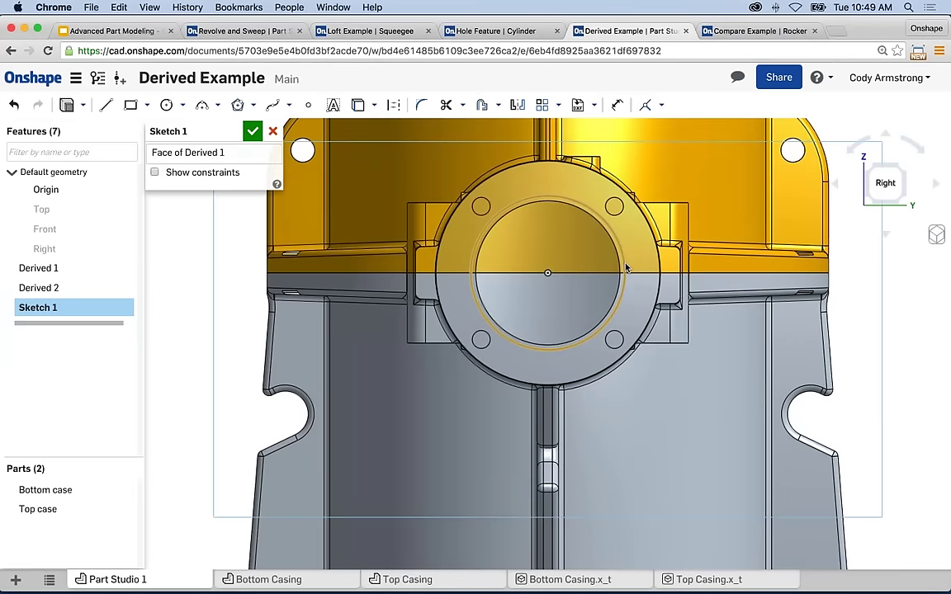
{"action": "left_click", "coordinate": [626, 268]}
{"action": "left_click", "coordinate": [623, 272]}
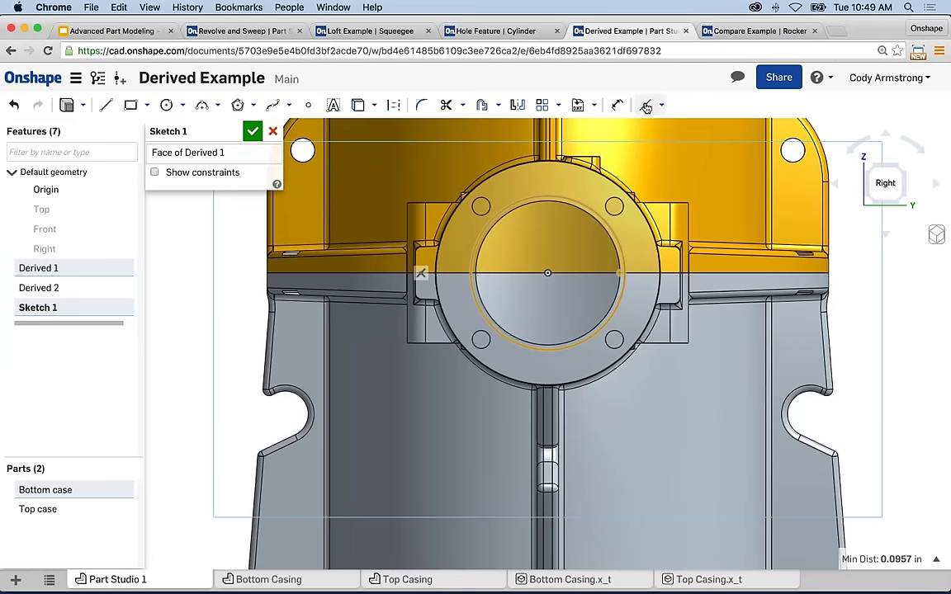
{"action": "key", "text": "Escape"}
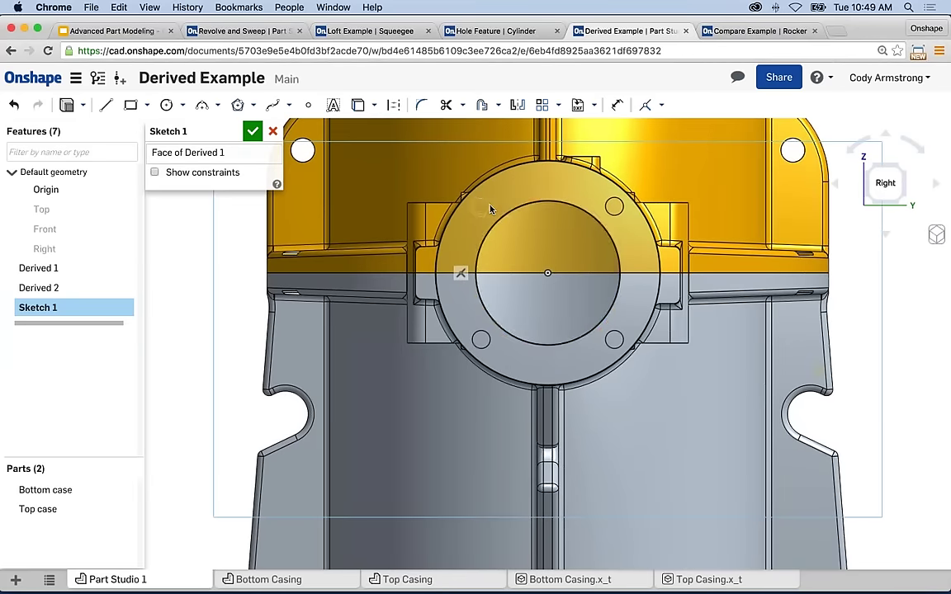
{"action": "left_click", "coordinate": [614, 206]}
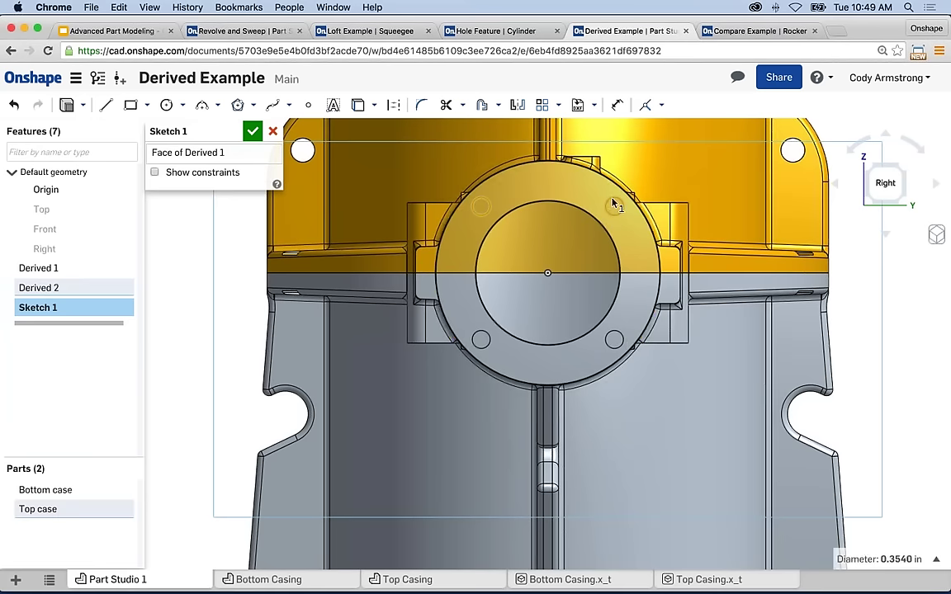
{"action": "left_click", "coordinate": [615, 337]}
{"action": "left_click", "coordinate": [481, 339]}
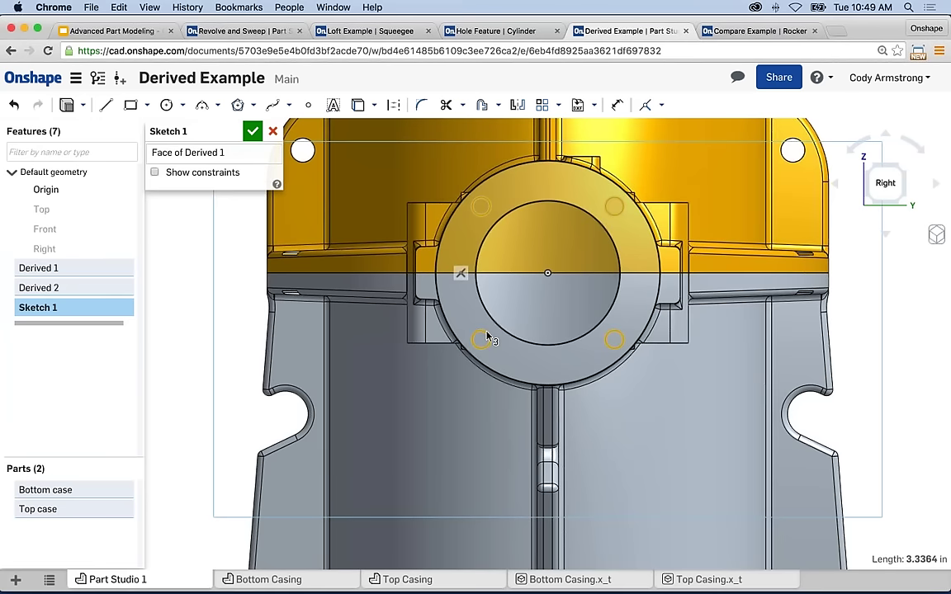
{"action": "left_click", "coordinate": [359, 104]}
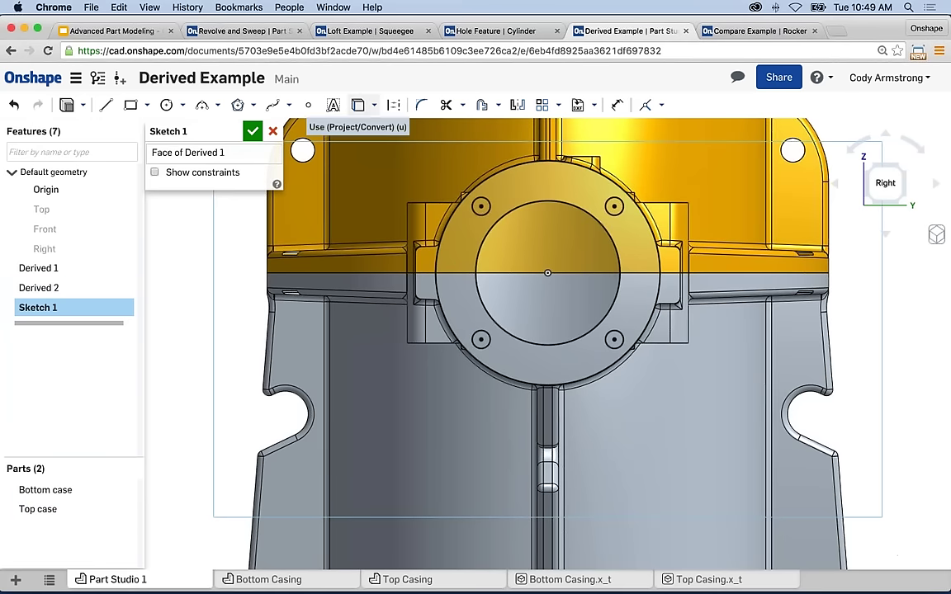
Step: Extrude the flange sketch 0.25 in as a new solid, Part 3
{"action": "right_click_drag", "start_coordinate": [231, 371], "coordinate": [248, 243]}
{"action": "key", "text": "shift+e"}
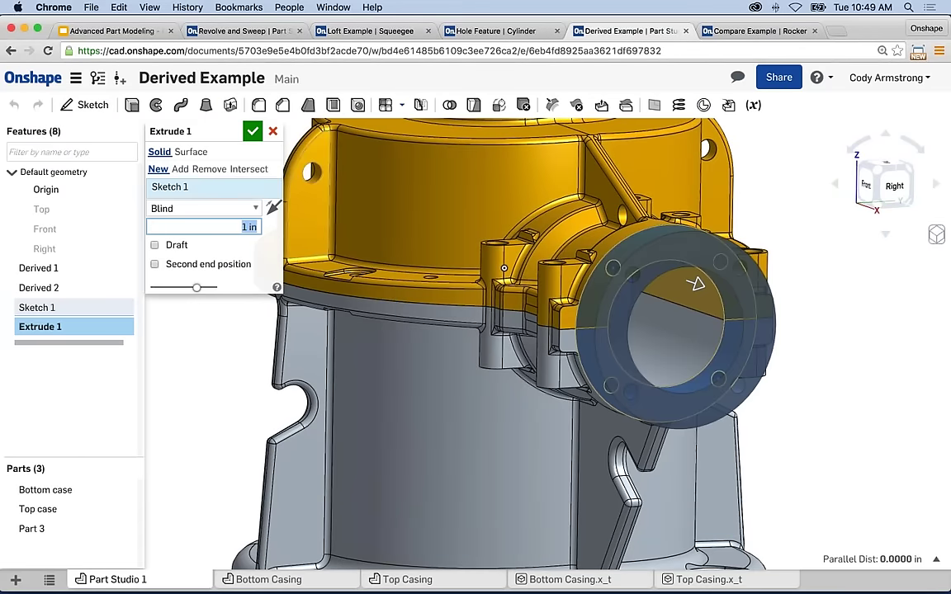
{"action": "type", "text": ".25"}
{"action": "key", "text": "Return"}
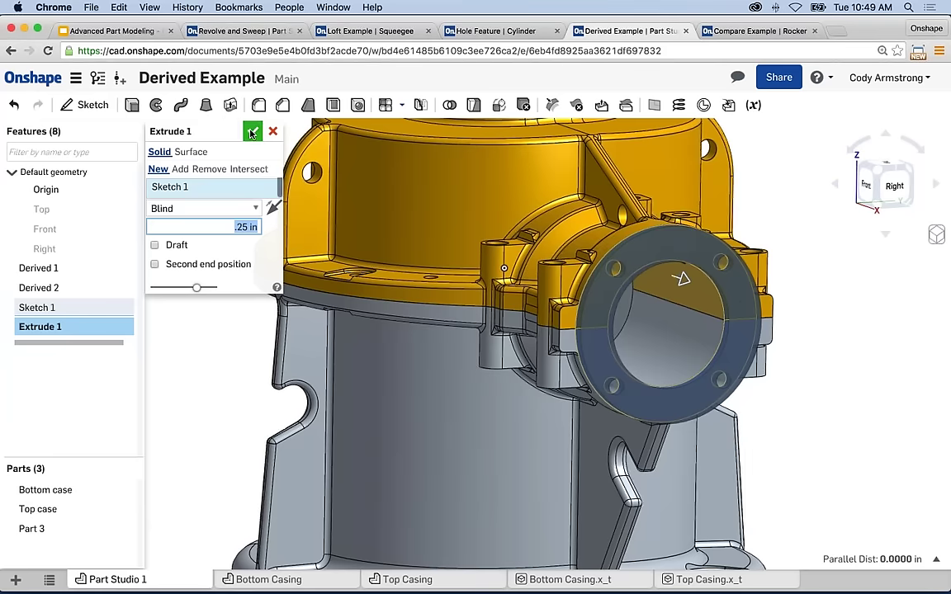
{"action": "key", "text": "Return"}
{"action": "right_click_drag", "start_coordinate": [802, 393], "coordinate": [813, 399]}
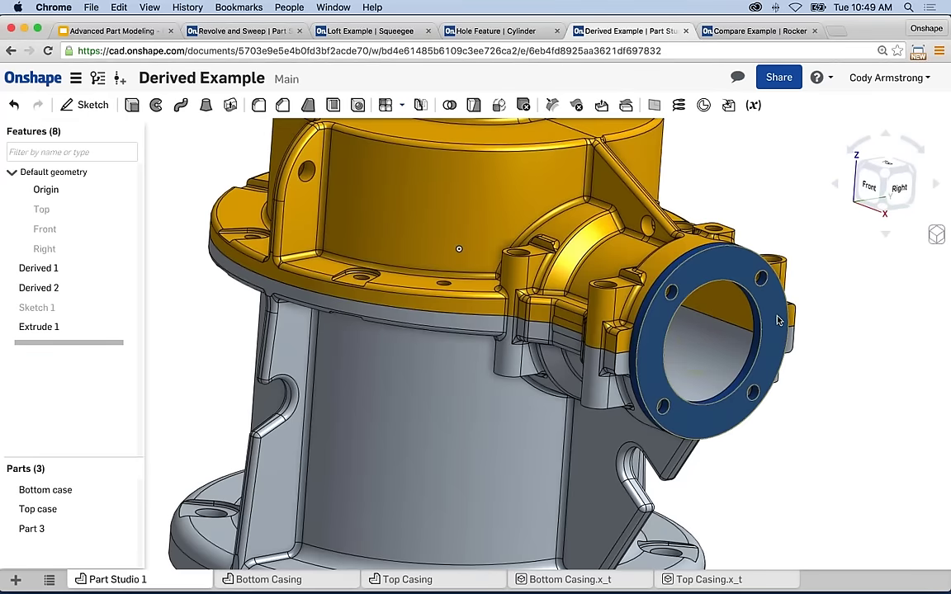
{"action": "right_click_drag", "start_coordinate": [776, 320], "coordinate": [477, 209]}
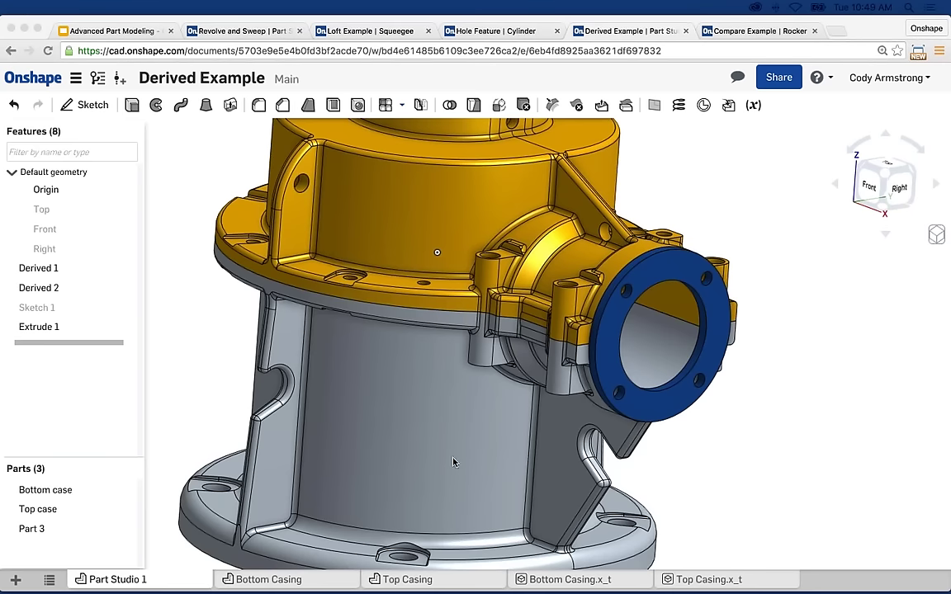
{"action": "scroll", "coordinate": [735, 449], "scroll_direction": "down", "scroll_amount": 2}
{"action": "scroll", "coordinate": [722, 421], "scroll_direction": "down", "scroll_amount": 2}
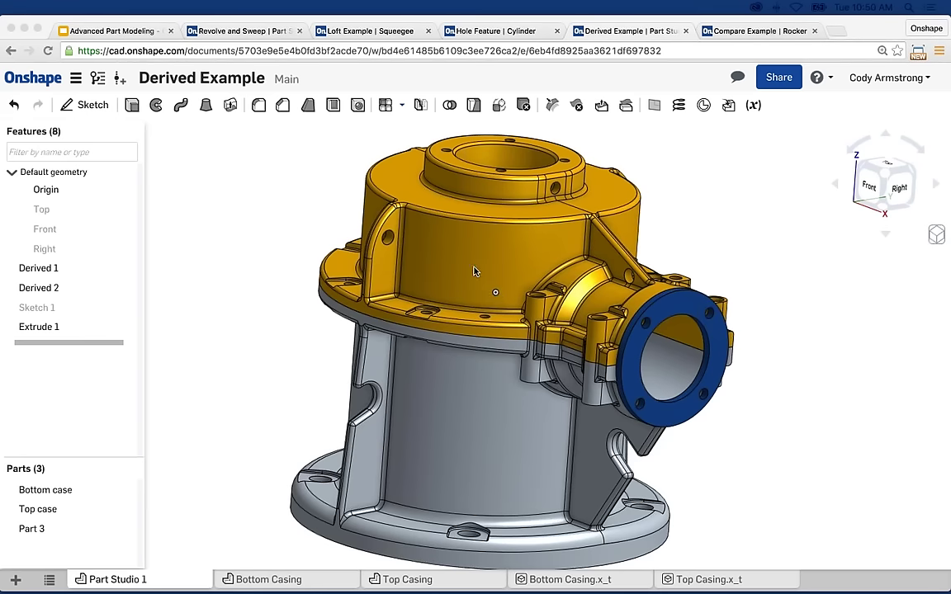
{"action": "scroll", "coordinate": [474, 271], "scroll_direction": "down", "scroll_amount": 2}
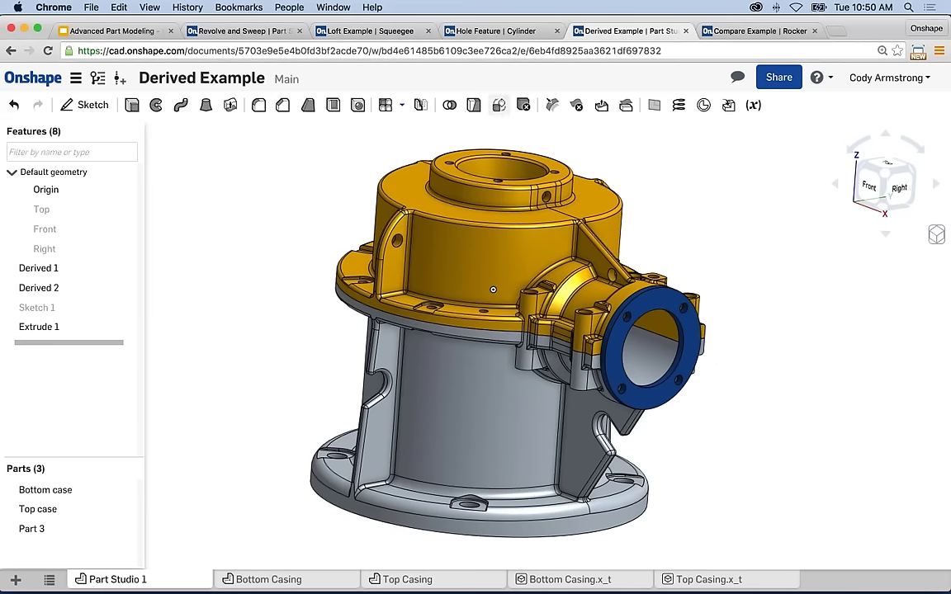
{"action": "left_click", "coordinate": [500, 107]}
{"action": "scroll", "coordinate": [591, 167], "scroll_direction": "down", "scroll_amount": 2}
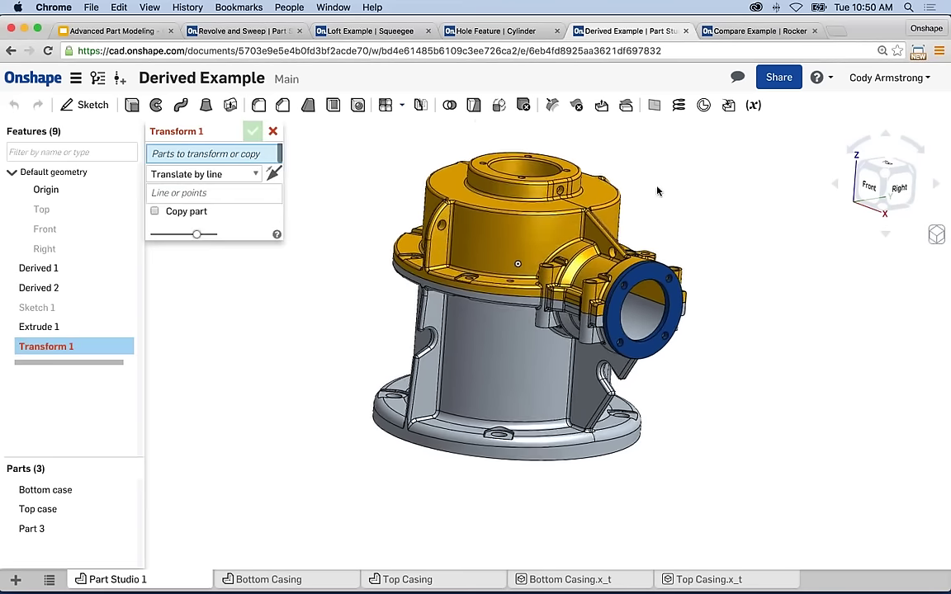
{"action": "middle_click_drag", "start_coordinate": [591, 166], "coordinate": [610, 201]}
{"action": "left_click", "coordinate": [487, 243]}
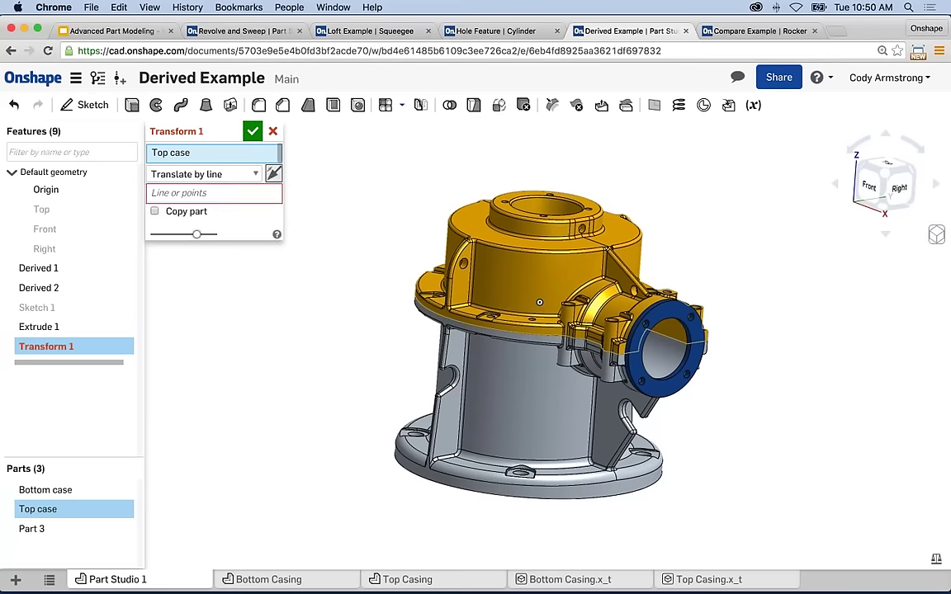
{"action": "left_click", "coordinate": [251, 174]}
{"action": "left_click", "coordinate": [219, 199]}
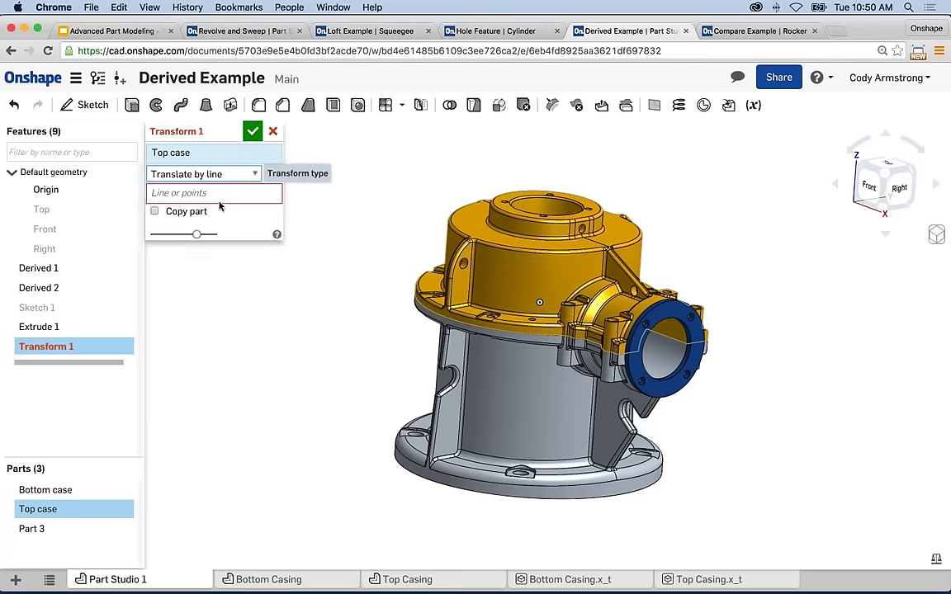
{"action": "left_click_drag", "start_coordinate": [569, 212], "coordinate": [573, 129]}
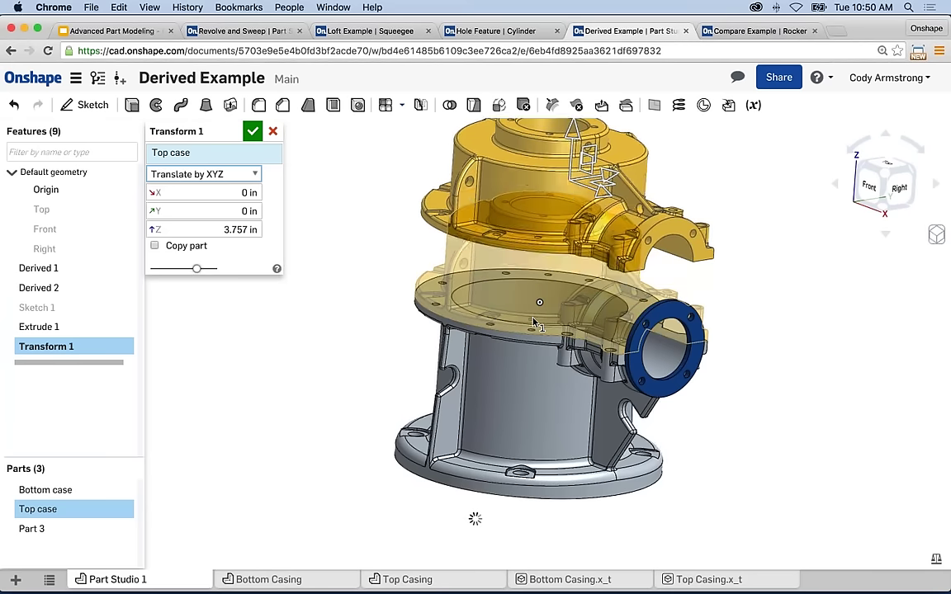
{"action": "left_click", "coordinate": [257, 176]}
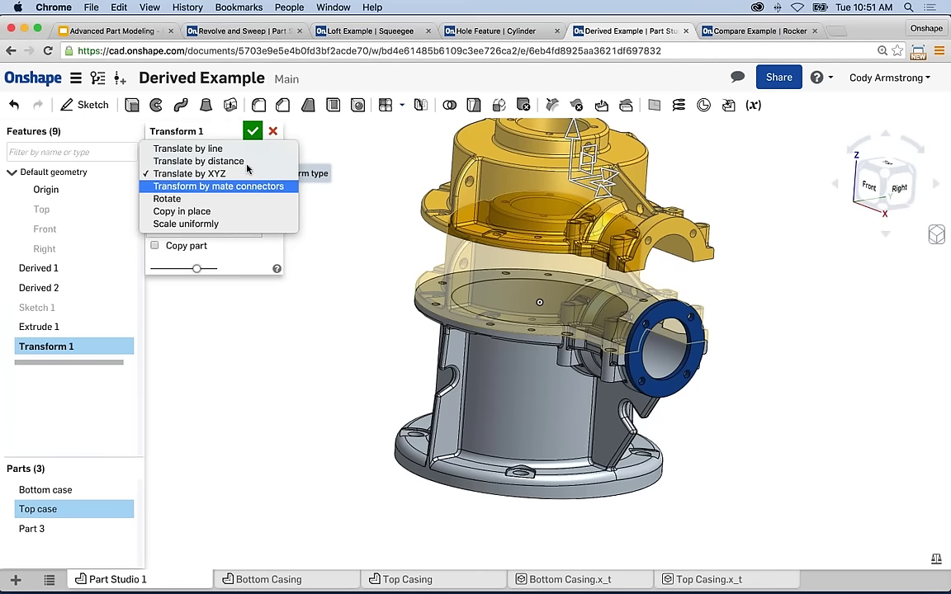
{"action": "left_click", "coordinate": [273, 131]}
{"action": "left_click", "coordinate": [272, 131]}
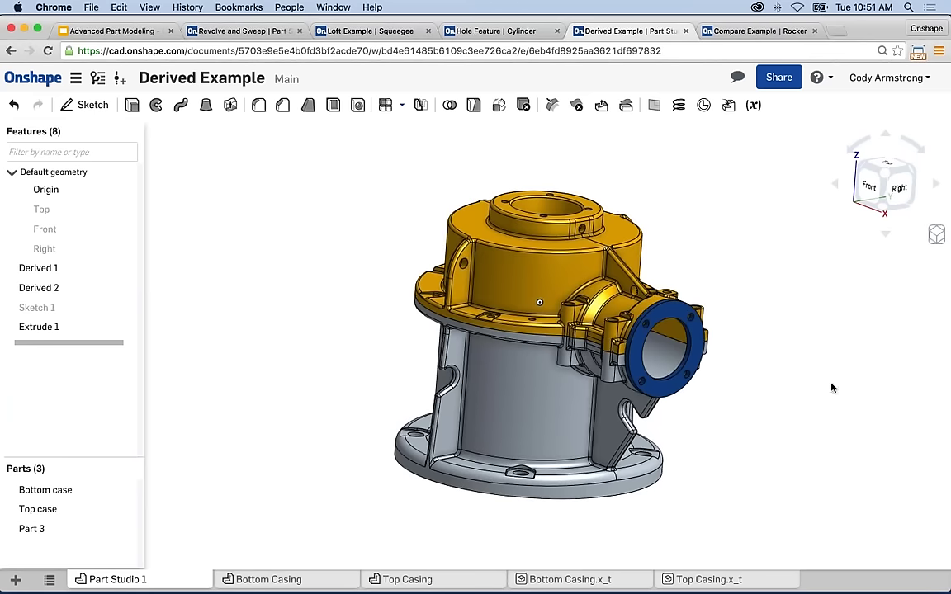
{"action": "mouse_move", "coordinate": [729, 294]}
{"action": "right_mouse_down"}
{"action": "mouse_move", "coordinate": [747, 313]}
{"action": "mouse_move", "coordinate": [736, 305]}
{"action": "right_mouse_up"}
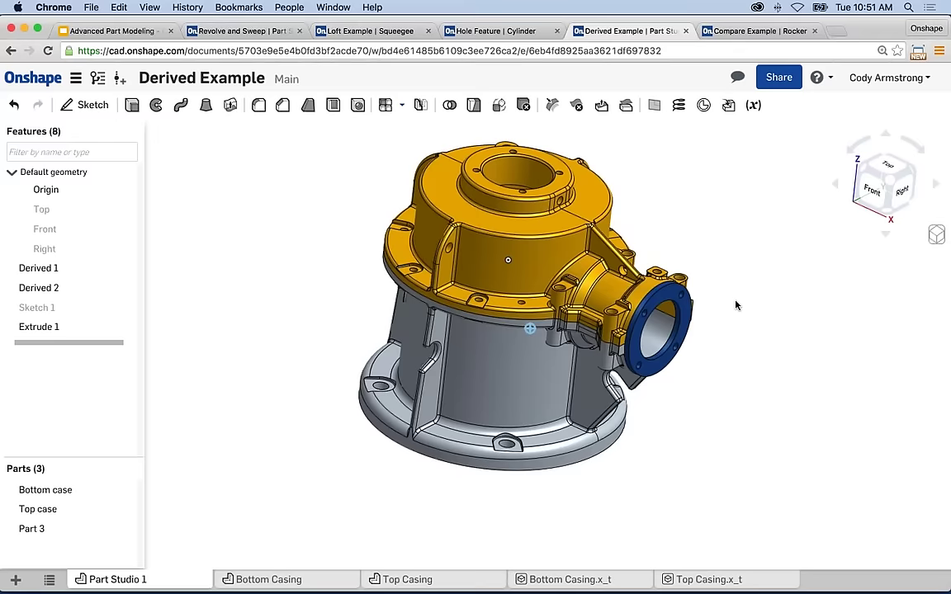
{"action": "scroll", "coordinate": [542, 259], "scroll_direction": "up", "scroll_amount": 3}
{"action": "scroll", "coordinate": [542, 260], "scroll_direction": "down", "scroll_amount": 4}
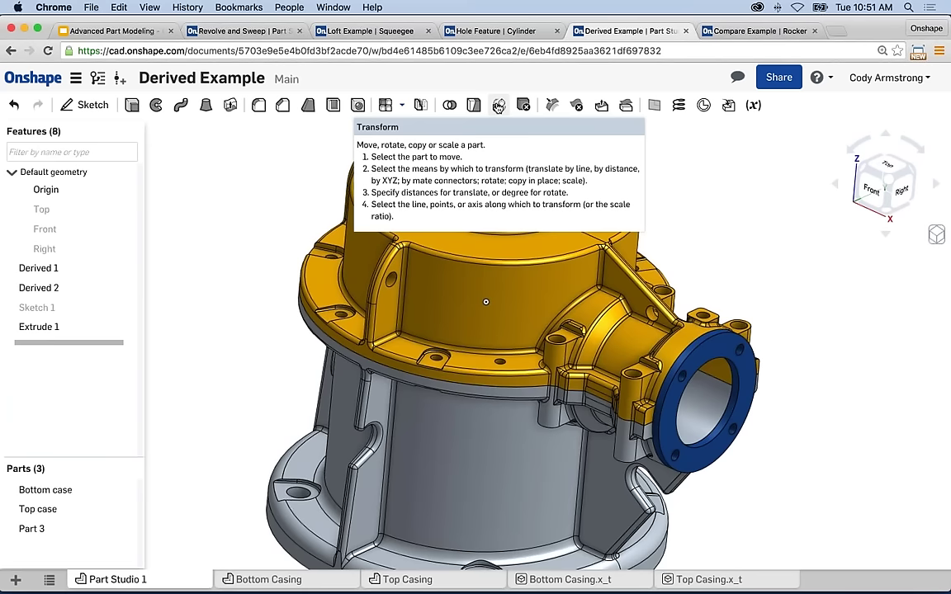
{"action": "scroll", "coordinate": [725, 219], "scroll_direction": "down", "scroll_amount": 2}
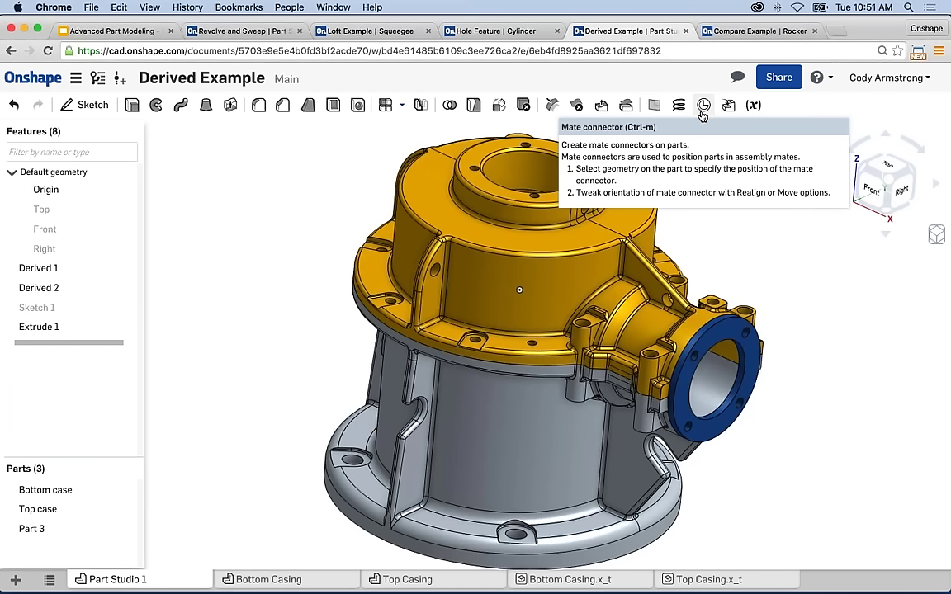
{"action": "scroll", "coordinate": [649, 220], "scroll_direction": "down", "scroll_amount": 2}
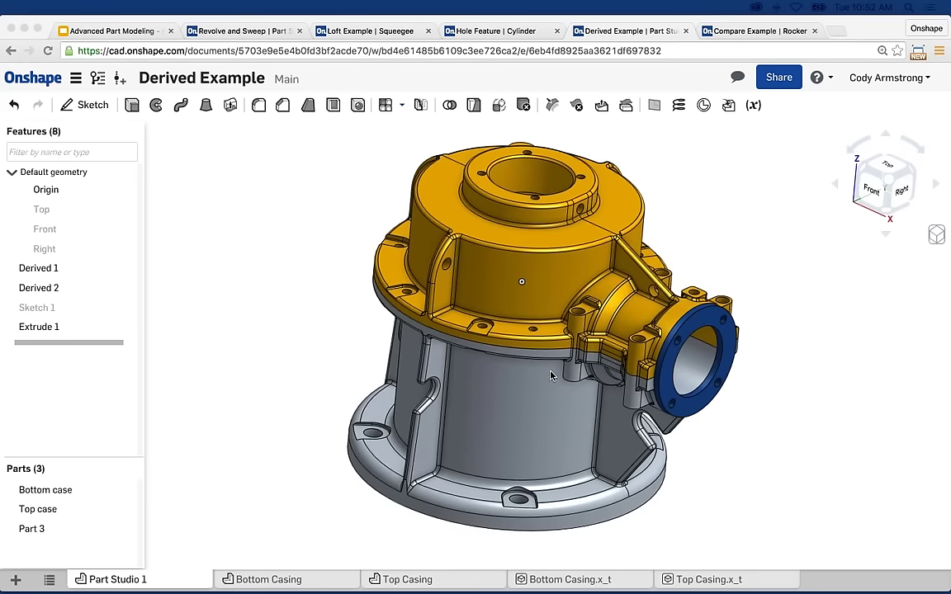
{"action": "left_click", "coordinate": [272, 577]}
{"action": "middle_click_drag", "start_coordinate": [456, 276], "coordinate": [391, 295]}
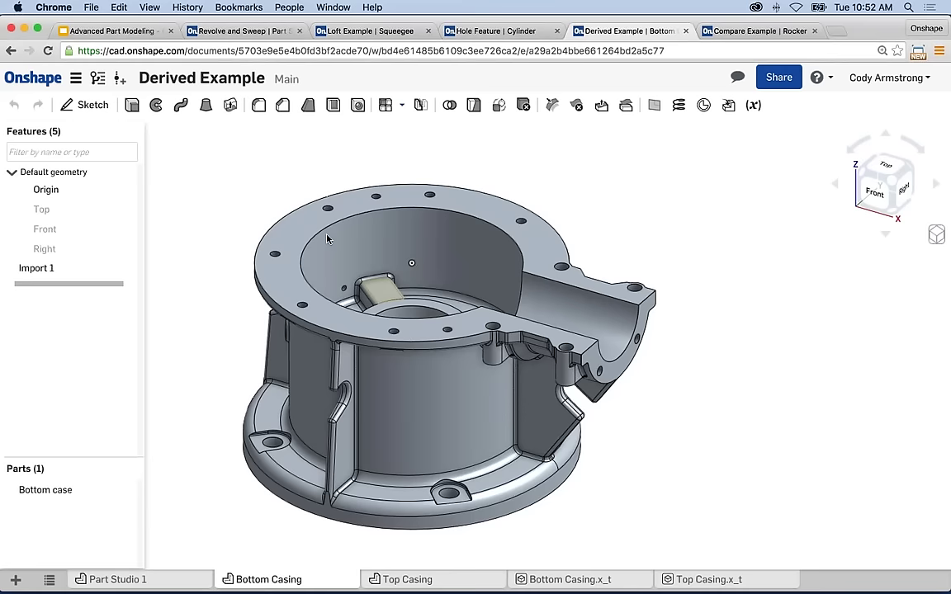
{"action": "middle_click_drag", "start_coordinate": [313, 224], "coordinate": [327, 223]}
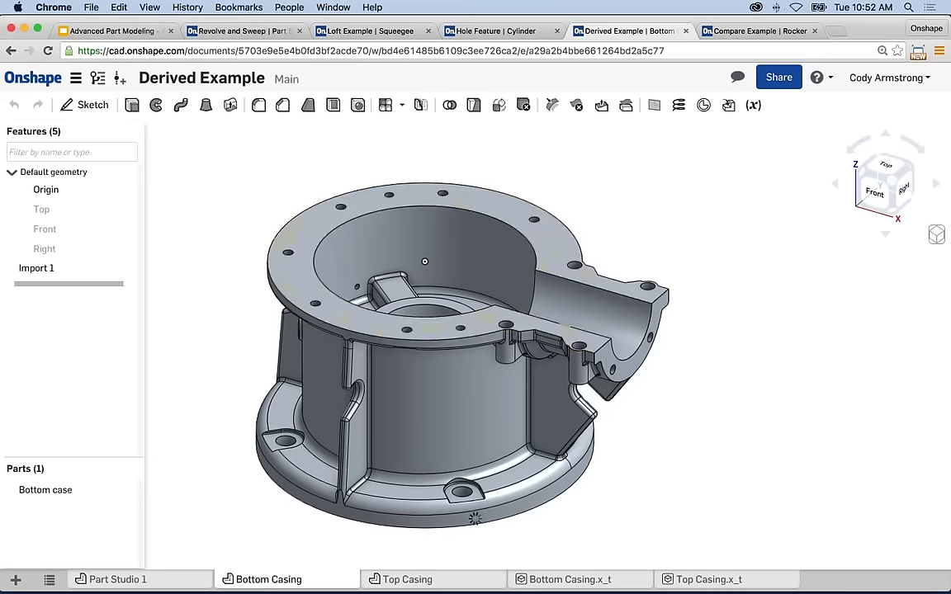
{"action": "scroll", "coordinate": [347, 207], "scroll_direction": "up", "scroll_amount": 4}
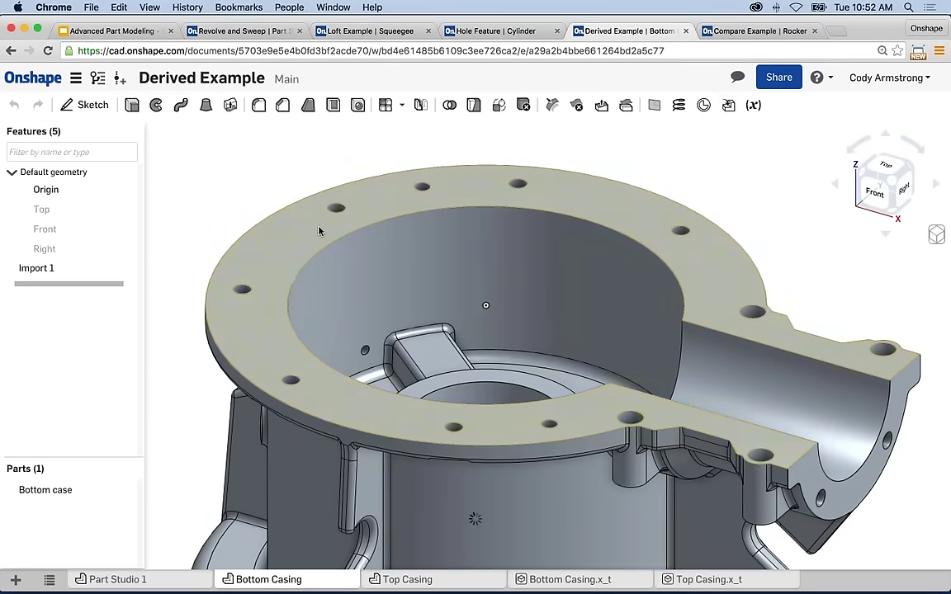
{"action": "left_click", "coordinate": [318, 230]}
{"action": "key", "text": "shift+s"}
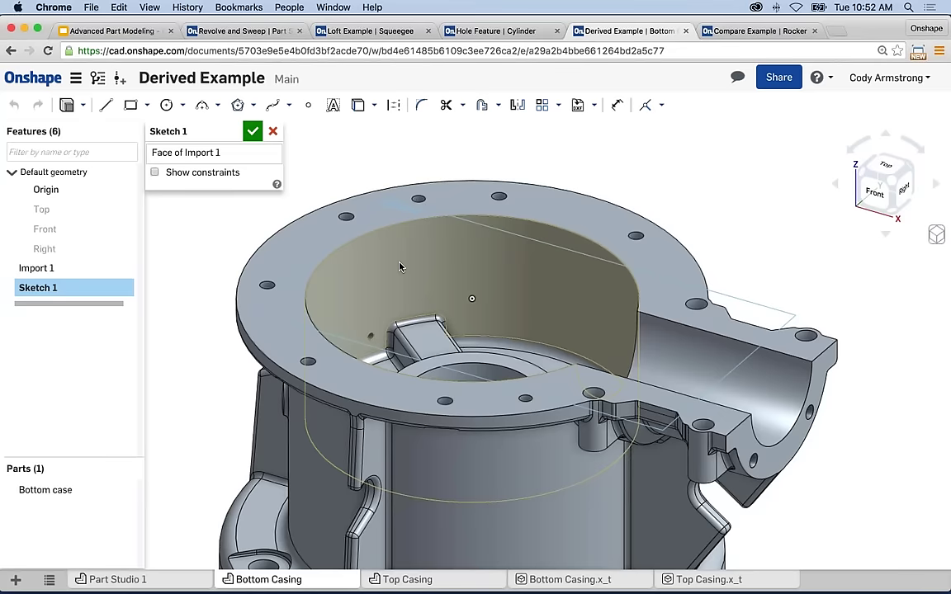
{"action": "scroll", "coordinate": [399, 267], "scroll_direction": "down", "scroll_amount": 2}
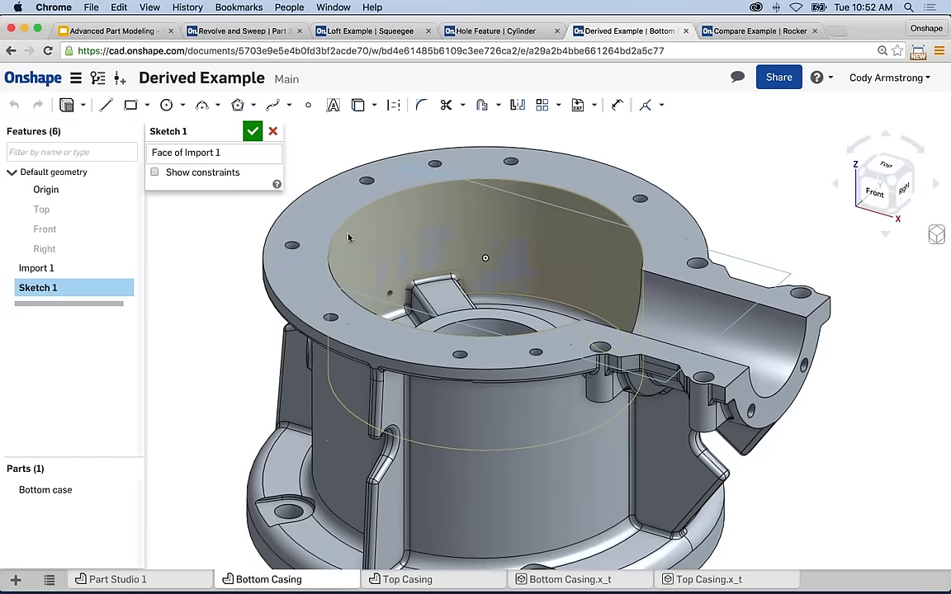
{"action": "scroll", "coordinate": [347, 237], "scroll_direction": "up", "scroll_amount": 2}
{"action": "scroll", "coordinate": [465, 235], "scroll_direction": "down", "scroll_amount": 2}
{"action": "middle_click_drag", "start_coordinate": [399, 201], "coordinate": [402, 157]}
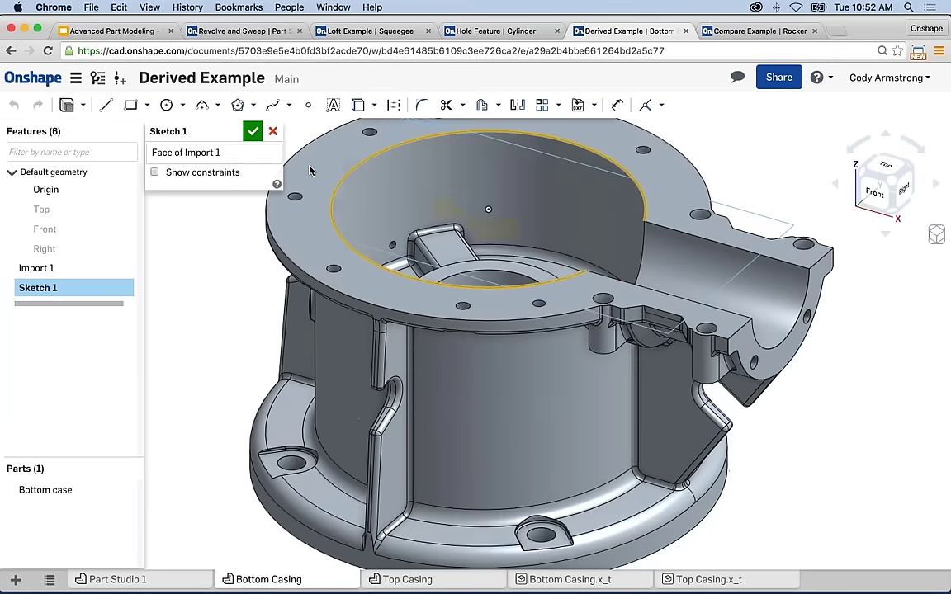
{"action": "key", "text": "Escape"}
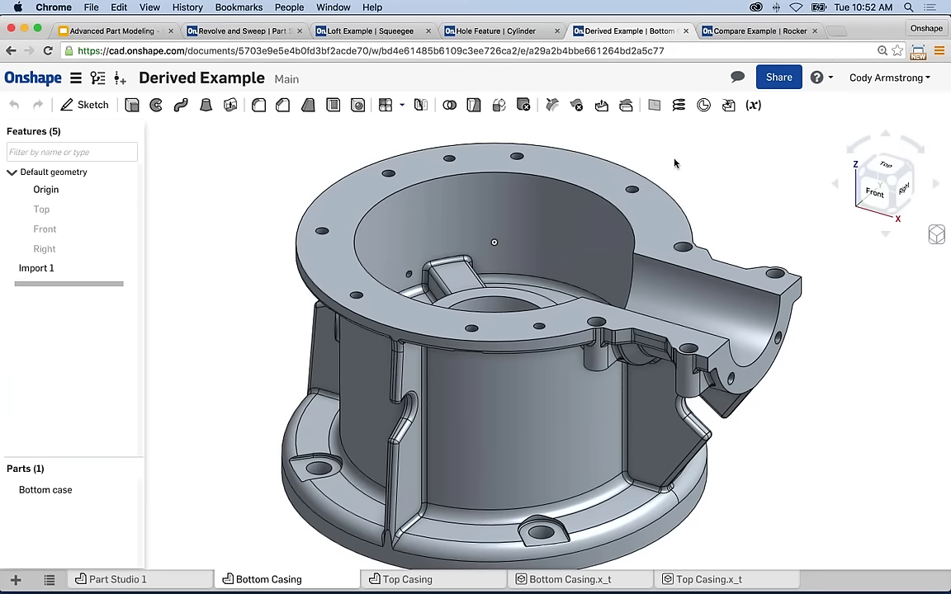
{"action": "left_click", "coordinate": [157, 580]}
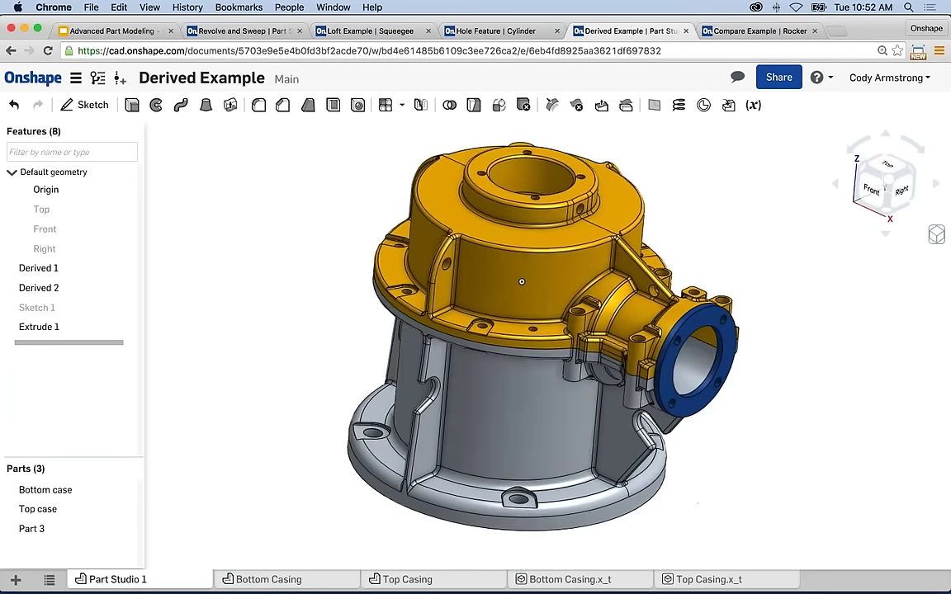
Step: Switch to the Bottom Casing studio and orbit to look down into the bottom case
{"action": "right_click_drag", "start_coordinate": [433, 456], "coordinate": [473, 324]}
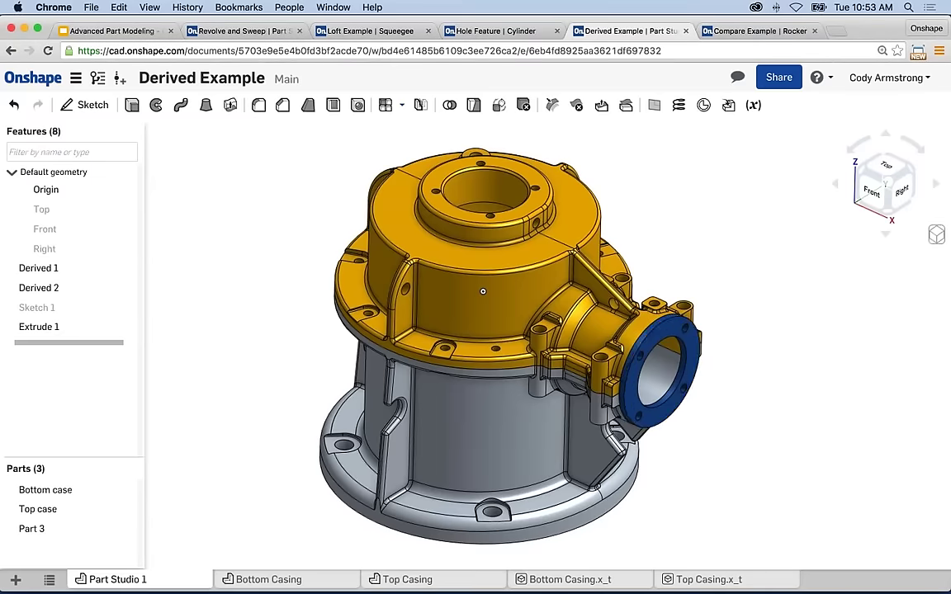
{"action": "left_click", "coordinate": [270, 580]}
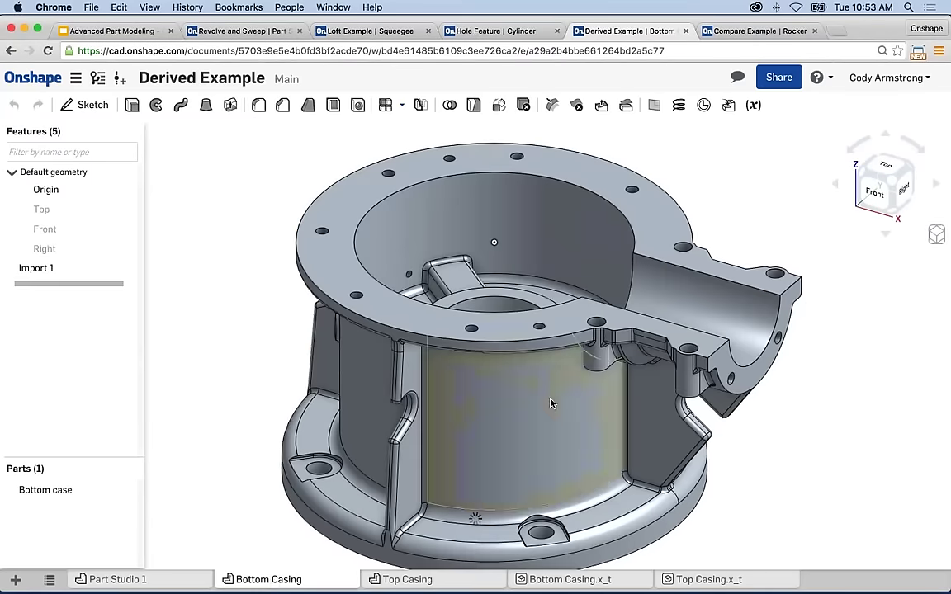
{"action": "right_click_drag", "start_coordinate": [552, 404], "coordinate": [559, 267]}
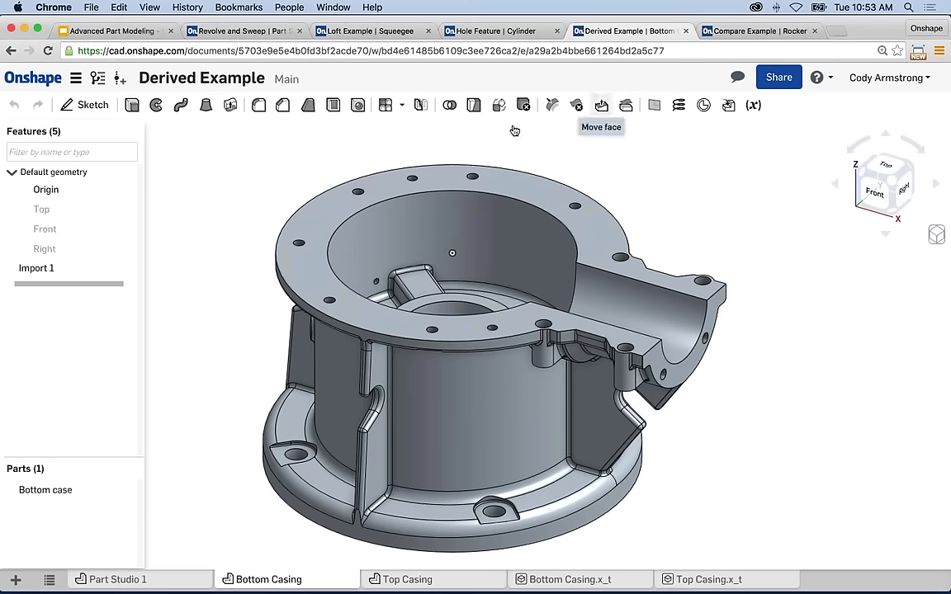
Step: Set up Move face as a 0.75 in offset on the bottom casing's face
{"action": "left_click", "coordinate": [601, 105]}
{"action": "left_click", "coordinate": [654, 332]}
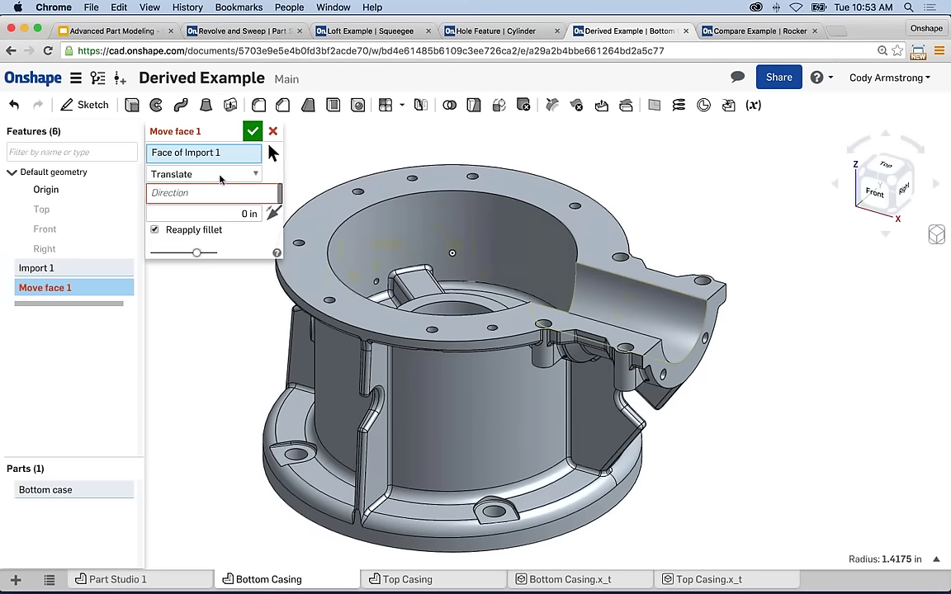
{"action": "left_click", "coordinate": [202, 174]}
{"action": "left_click", "coordinate": [181, 200]}
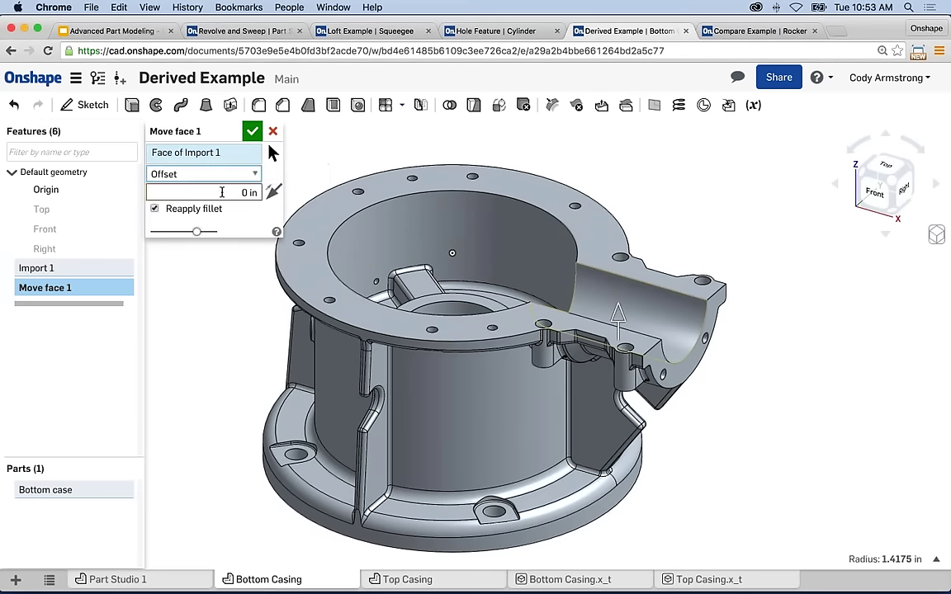
{"action": "key", "text": "BackSpace"}
{"action": "type", "text": ".75"}
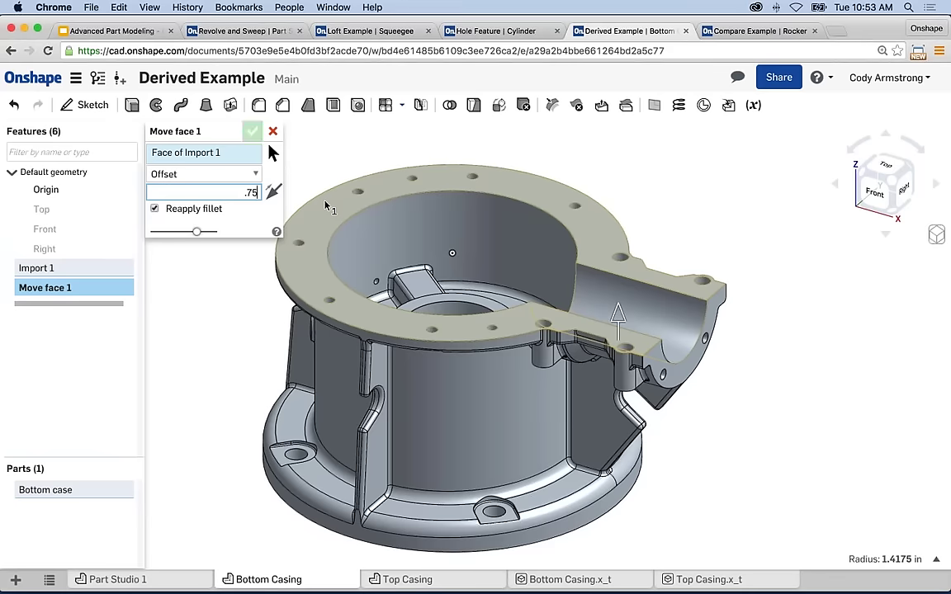
{"action": "key", "text": "Return"}
Step: Accept the offset as Move face 1 and switch to the Top Casing studio
{"action": "right_click_drag", "start_coordinate": [785, 245], "coordinate": [718, 239]}
{"action": "scroll", "coordinate": [696, 239], "scroll_direction": "up", "scroll_amount": 5}
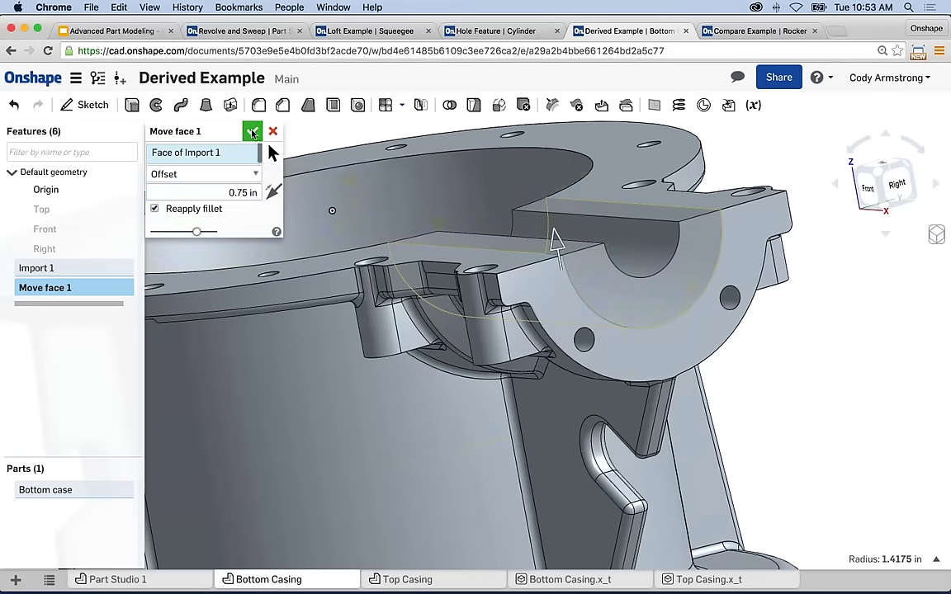
{"action": "left_click", "coordinate": [252, 132]}
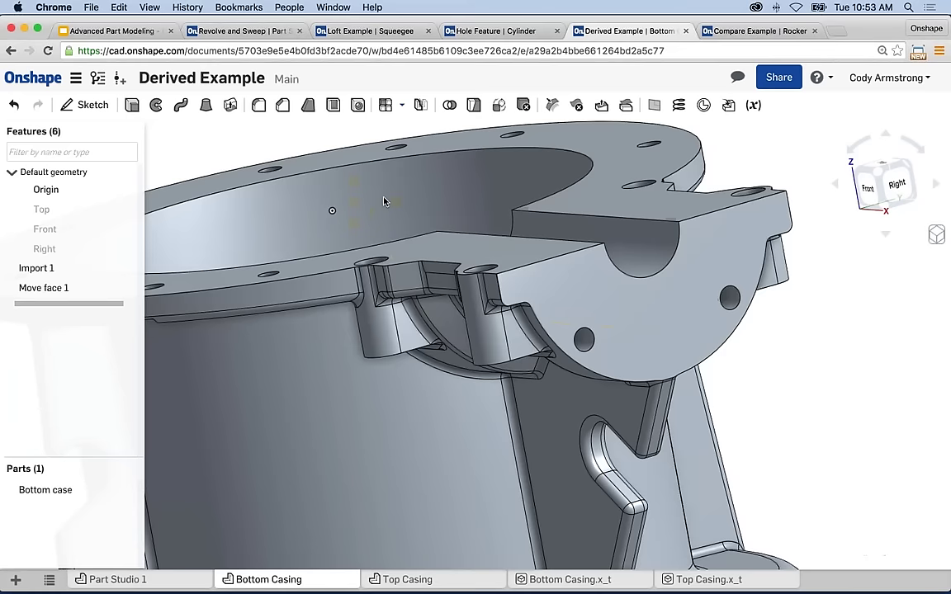
{"action": "left_click", "coordinate": [407, 579]}
{"action": "key", "text": "shift+Up"}
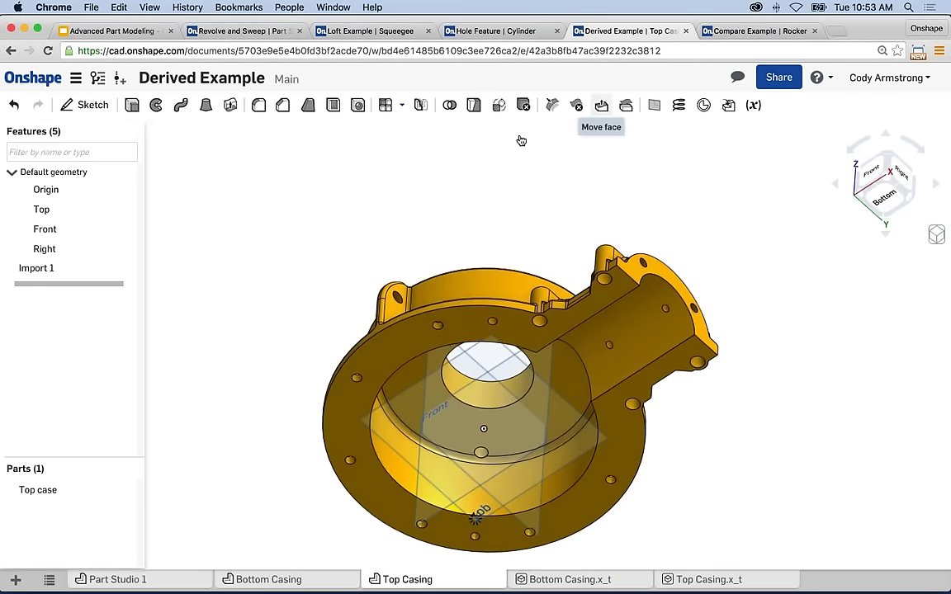
Step: Use Move face to offset the top casing's cylindrical boss face by 0.75 in
{"action": "left_click", "coordinate": [552, 105]}
{"action": "left_click", "coordinate": [206, 173]}
{"action": "left_click", "coordinate": [166, 199]}
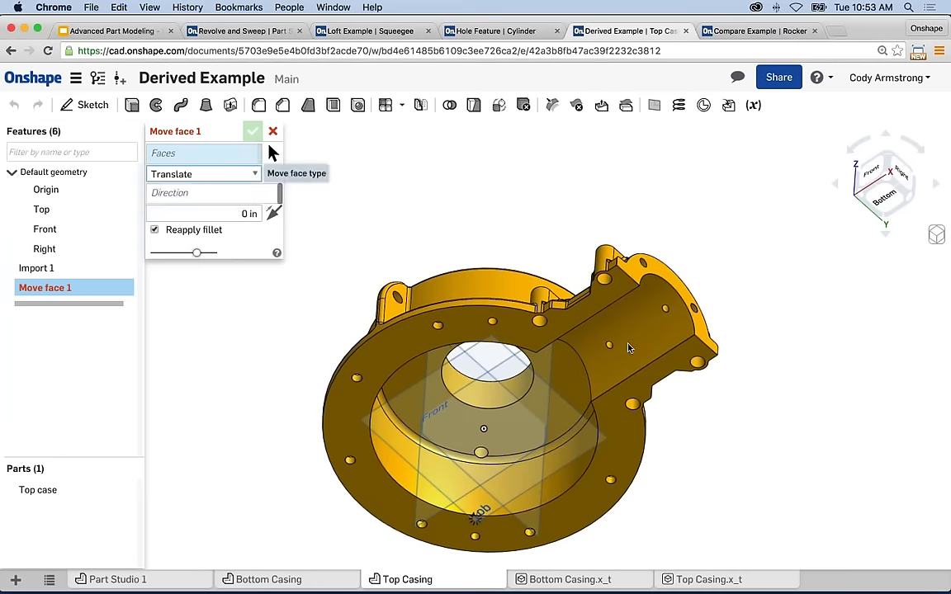
{"action": "left_click", "coordinate": [615, 339]}
{"action": "left_click", "coordinate": [255, 192]}
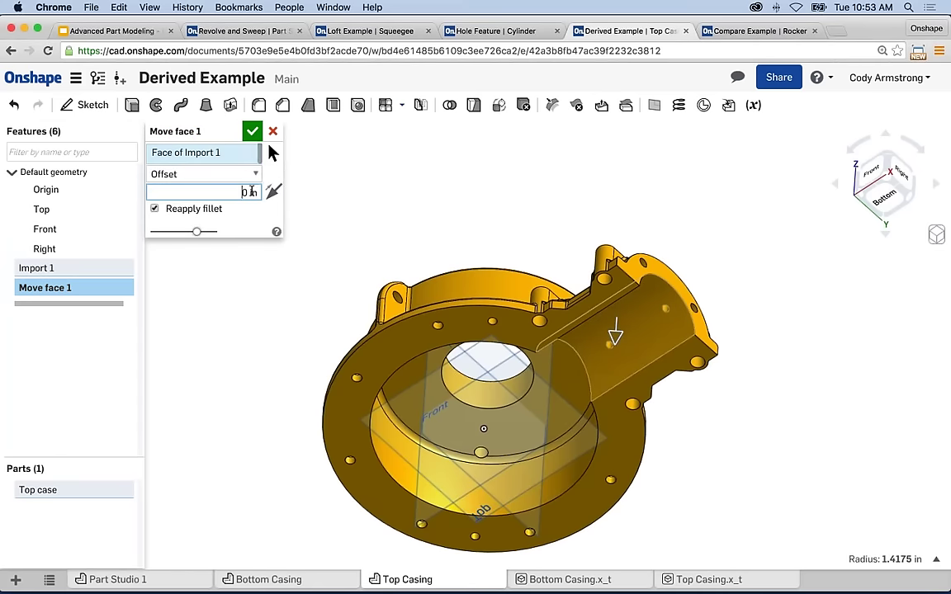
{"action": "type", "text": ".75"}
{"action": "key", "text": "Return"}
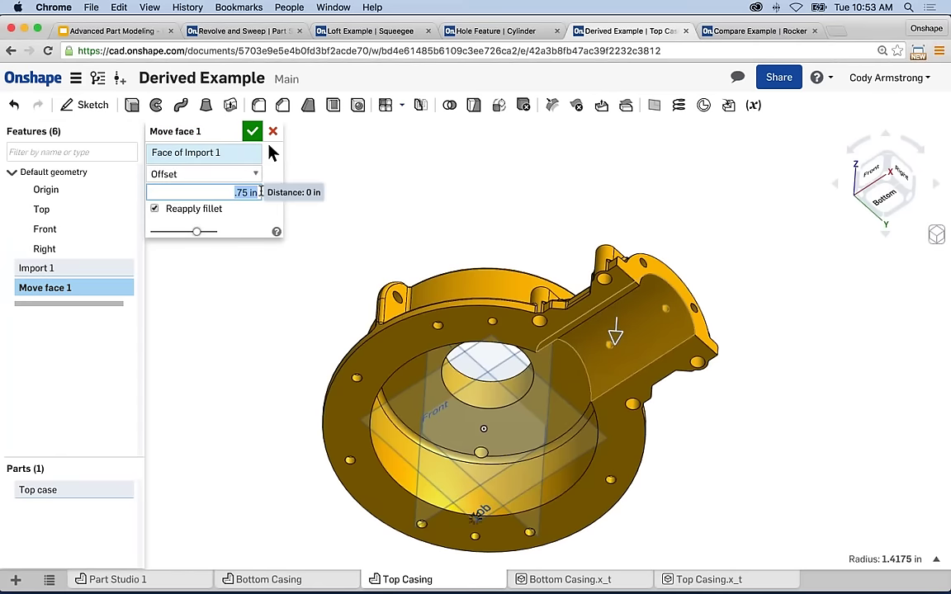
Step: Check the 0.75 in offset from the side, accept it, and go to Part Studio 1
{"action": "right_click_drag", "start_coordinate": [494, 218], "coordinate": [636, 457]}
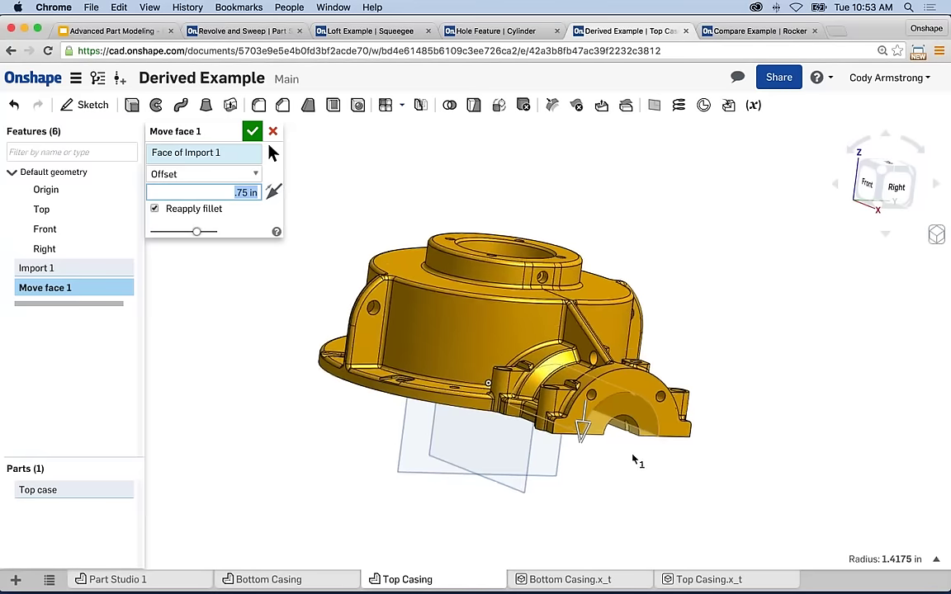
{"action": "scroll", "coordinate": [605, 424], "scroll_direction": "up", "scroll_amount": 6}
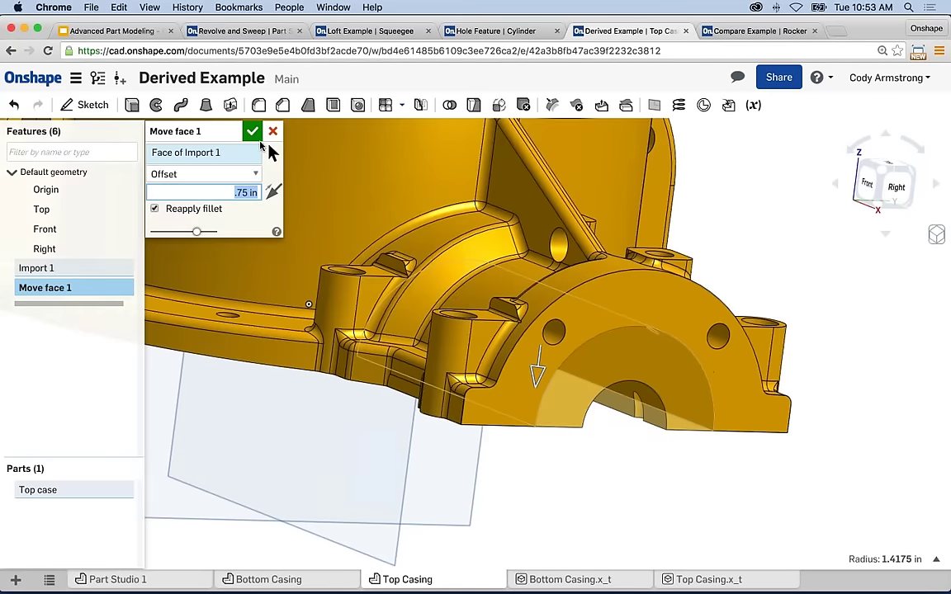
{"action": "left_click", "coordinate": [251, 131]}
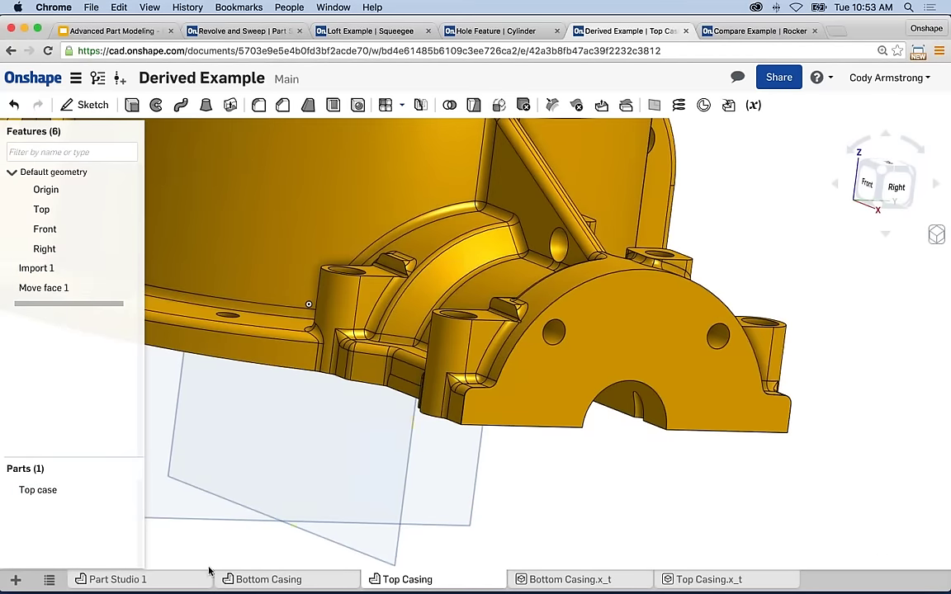
{"action": "left_click", "coordinate": [124, 579]}
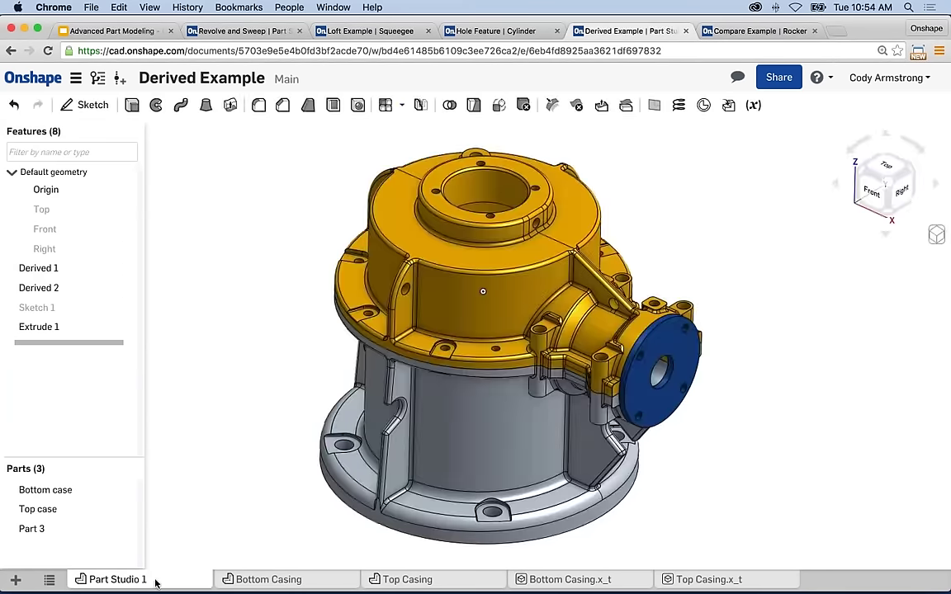
Step: Zoom over the three-part gearbox with the blue cap, then return to the Bottom Casing studio
{"action": "scroll", "coordinate": [652, 387], "scroll_direction": "up", "scroll_amount": 6}
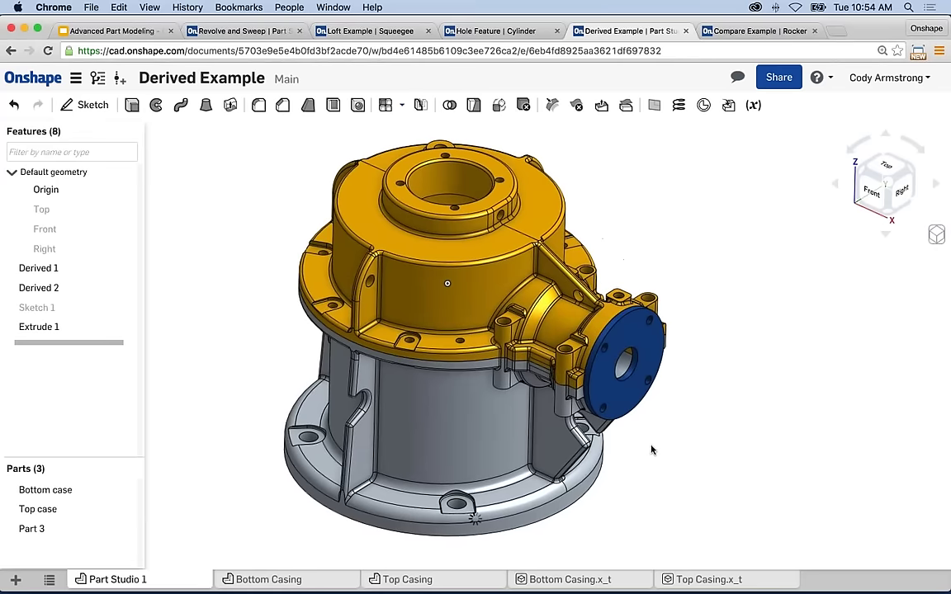
{"action": "scroll", "coordinate": [657, 330], "scroll_direction": "up", "scroll_amount": 5}
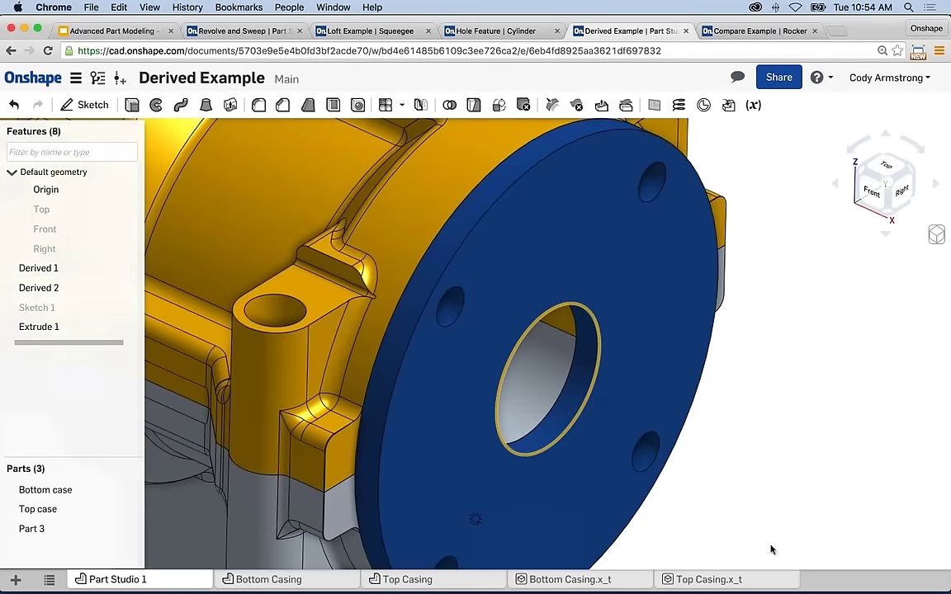
{"action": "scroll", "coordinate": [763, 540], "scroll_direction": "down", "scroll_amount": 10}
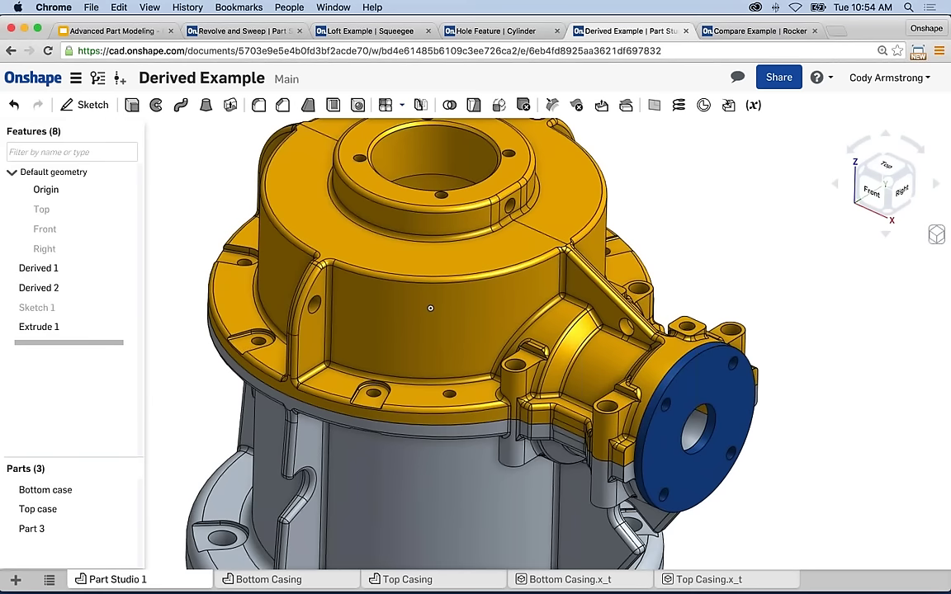
{"action": "scroll", "coordinate": [728, 246], "scroll_direction": "down", "scroll_amount": 3}
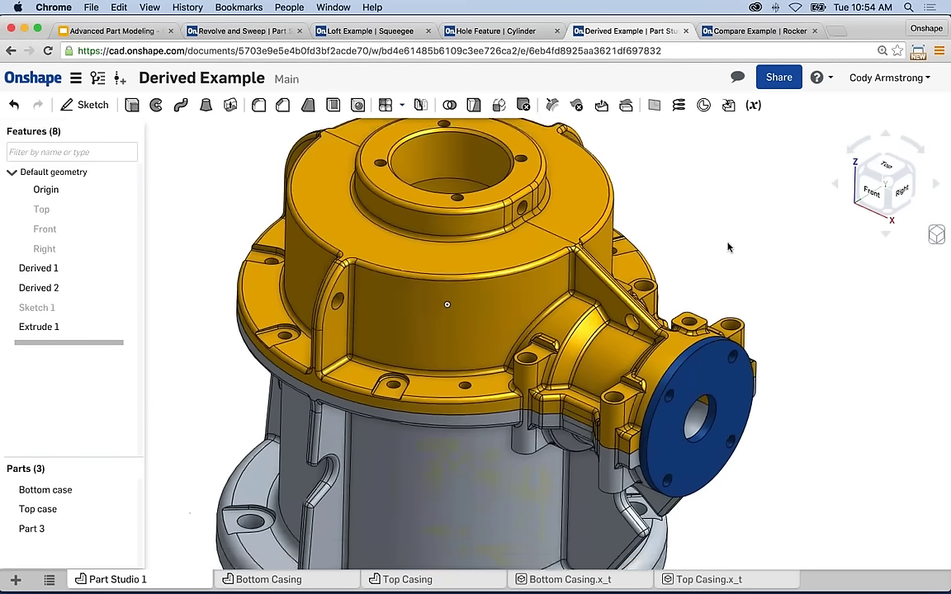
{"action": "middle_click_drag", "start_coordinate": [728, 246], "coordinate": [725, 238]}
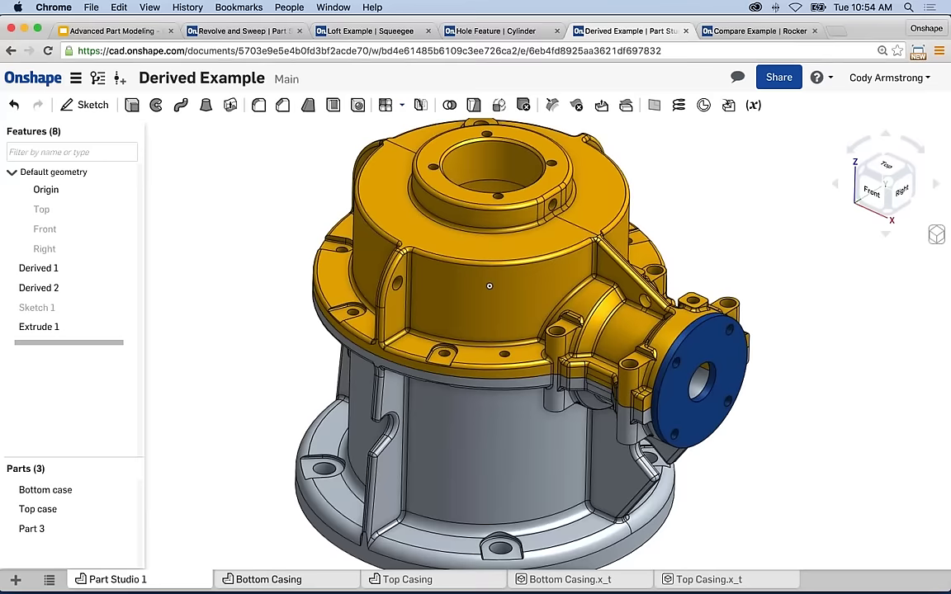
{"action": "left_click", "coordinate": [258, 583]}
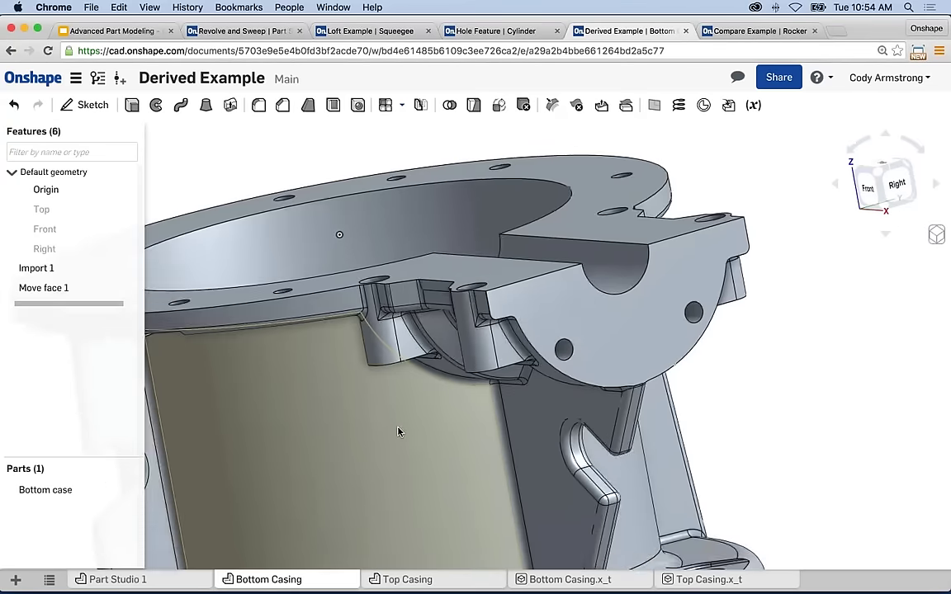
Step: Start a sketch on the top flange face and project the flange's outer circular edge into it
{"action": "key", "text": "shift+7"}
{"action": "scroll", "coordinate": [333, 238], "scroll_direction": "up", "scroll_amount": 3}
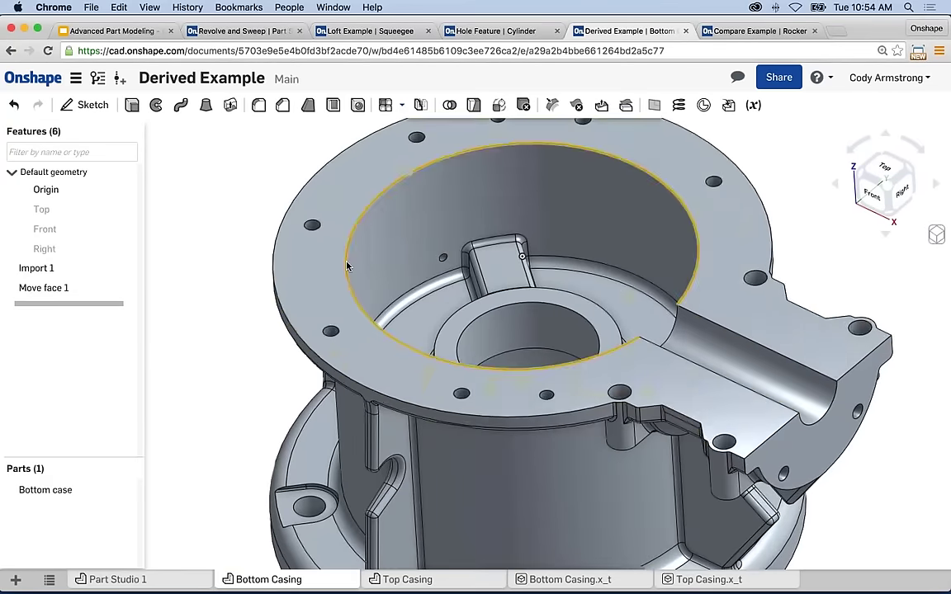
{"action": "left_click", "coordinate": [343, 212]}
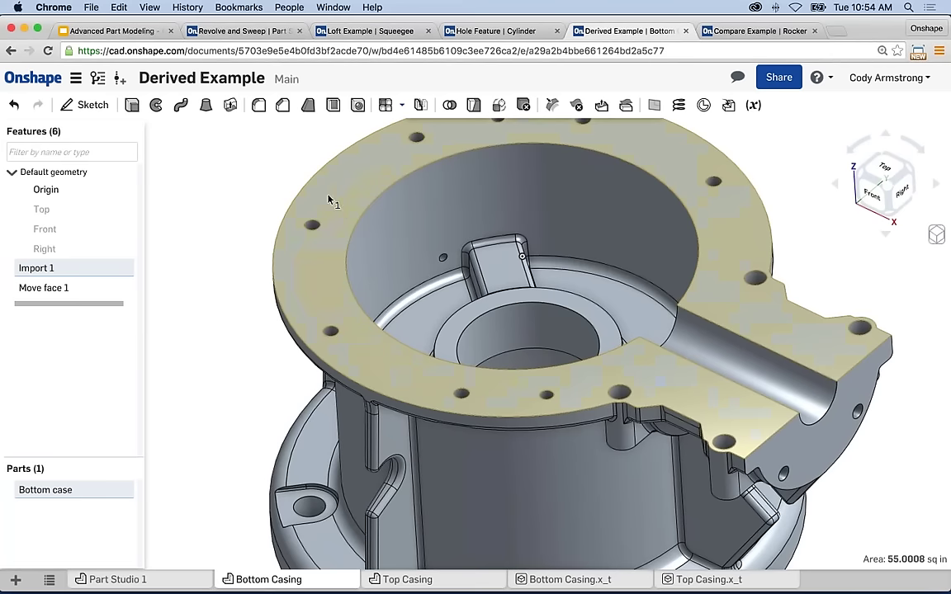
{"action": "key", "text": "shift+s"}
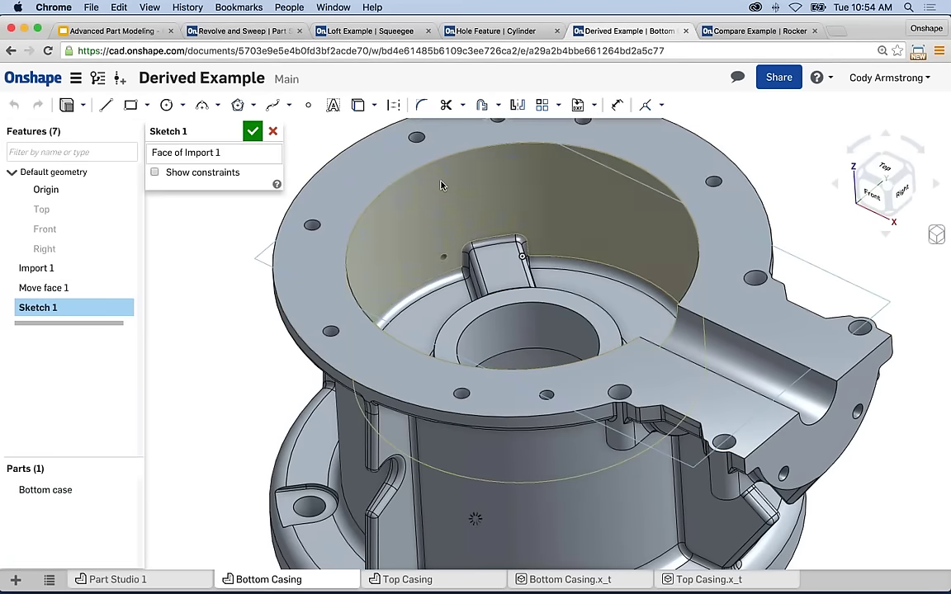
{"action": "key", "text": "n"}
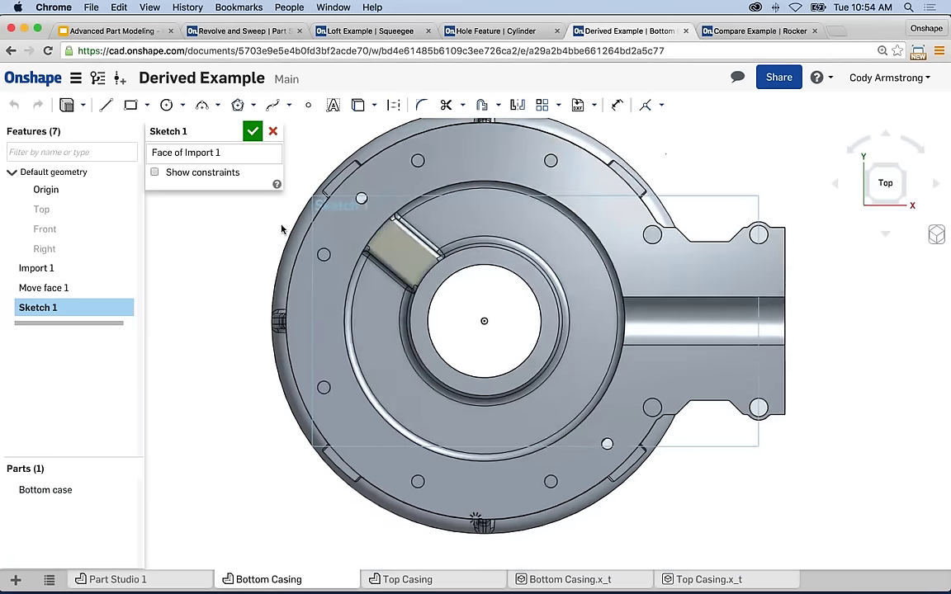
{"action": "left_click", "coordinate": [290, 269]}
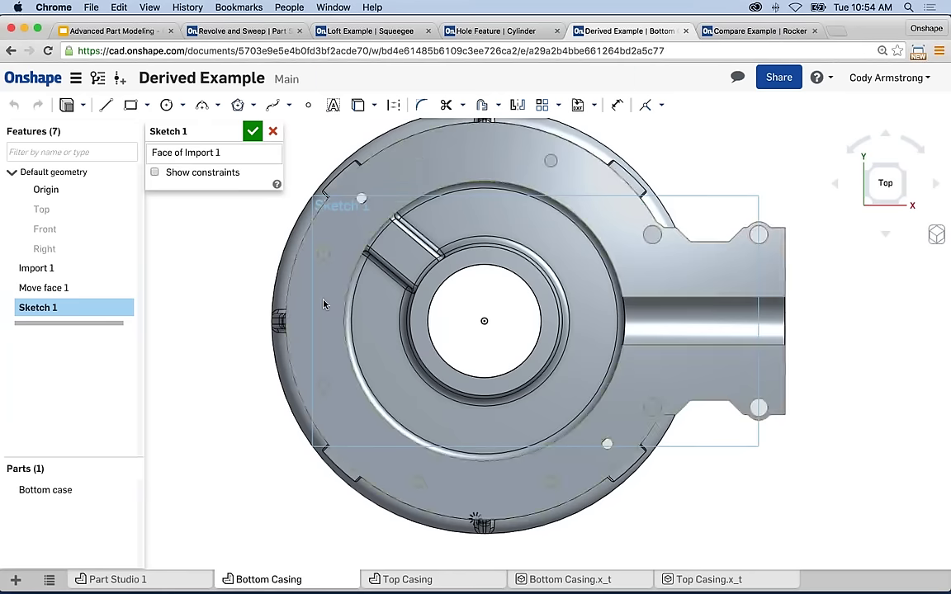
{"action": "left_click", "coordinate": [361, 109]}
{"action": "left_click", "coordinate": [317, 213]}
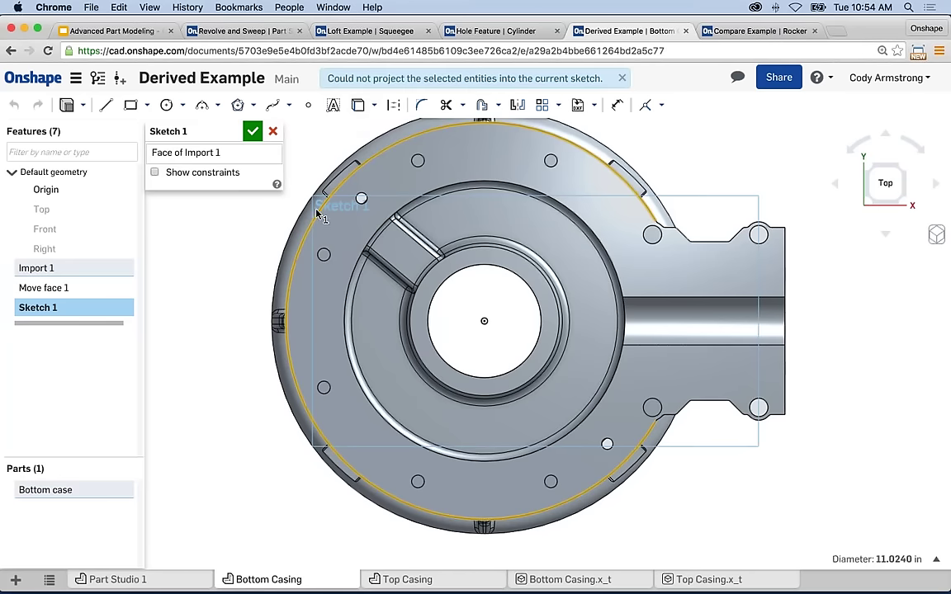
{"action": "left_click", "coordinate": [357, 105]}
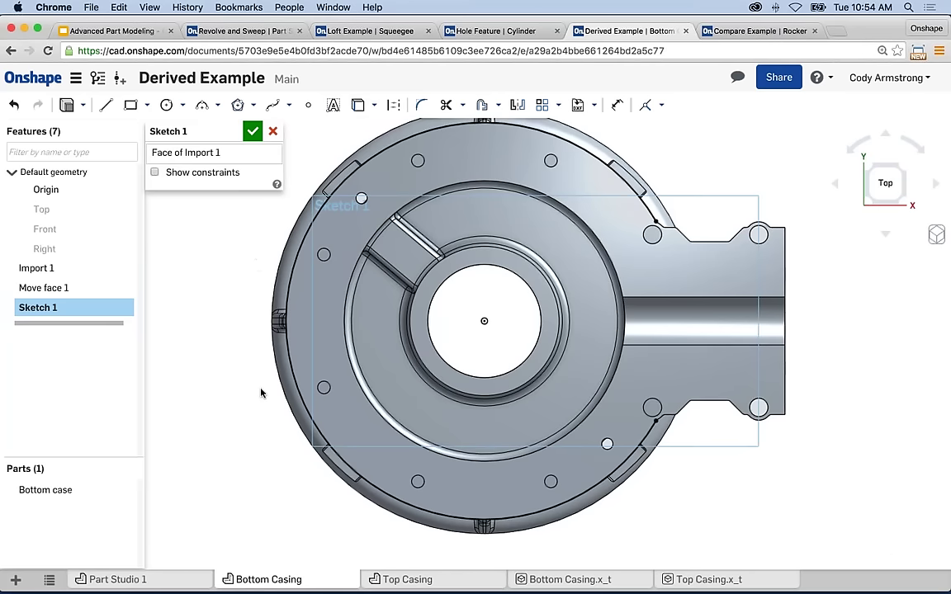
Step: Draw a vertical line across the flange from its lower to upper corner
{"action": "key", "text": "l"}
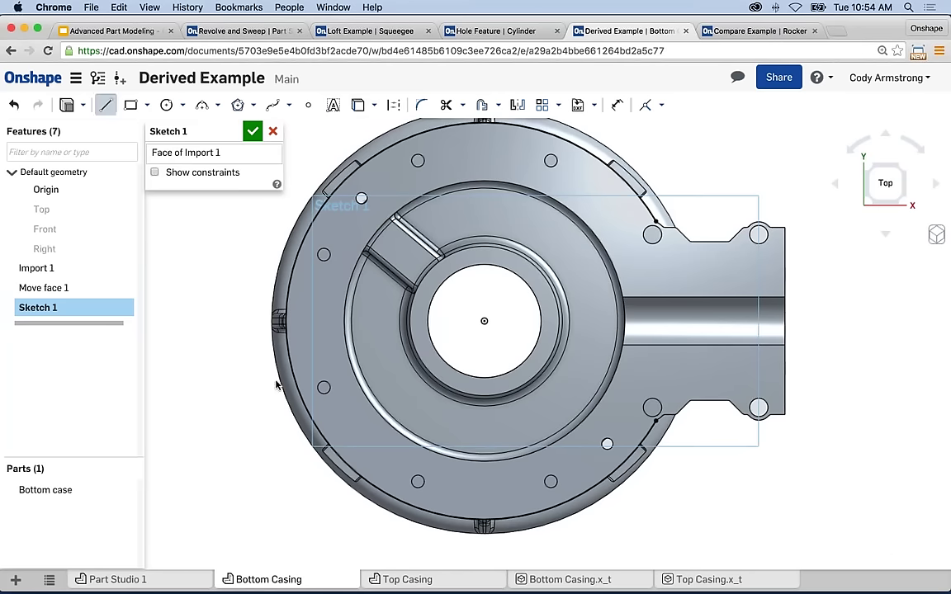
{"action": "left_click", "coordinate": [656, 420]}
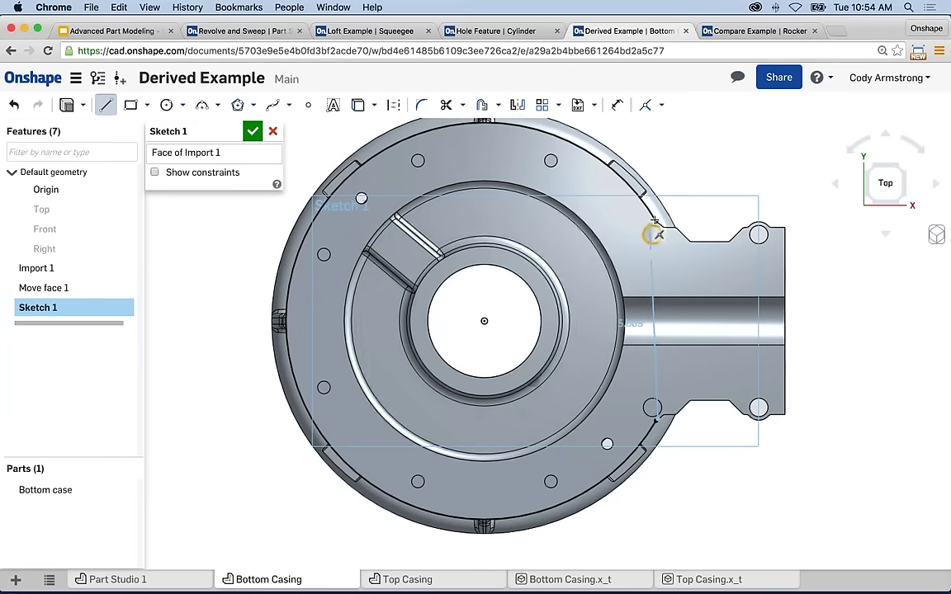
{"action": "left_click", "coordinate": [656, 222]}
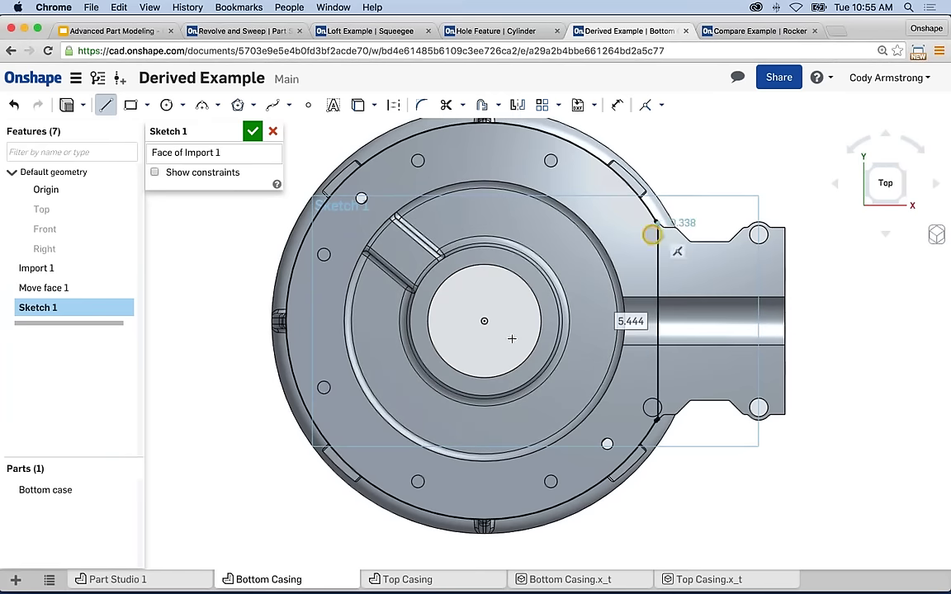
{"action": "key", "text": "Escape"}
{"action": "right_click_drag", "start_coordinate": [501, 318], "coordinate": [485, 297]}
{"action": "scroll", "coordinate": [669, 464], "scroll_direction": "up", "scroll_amount": 6}
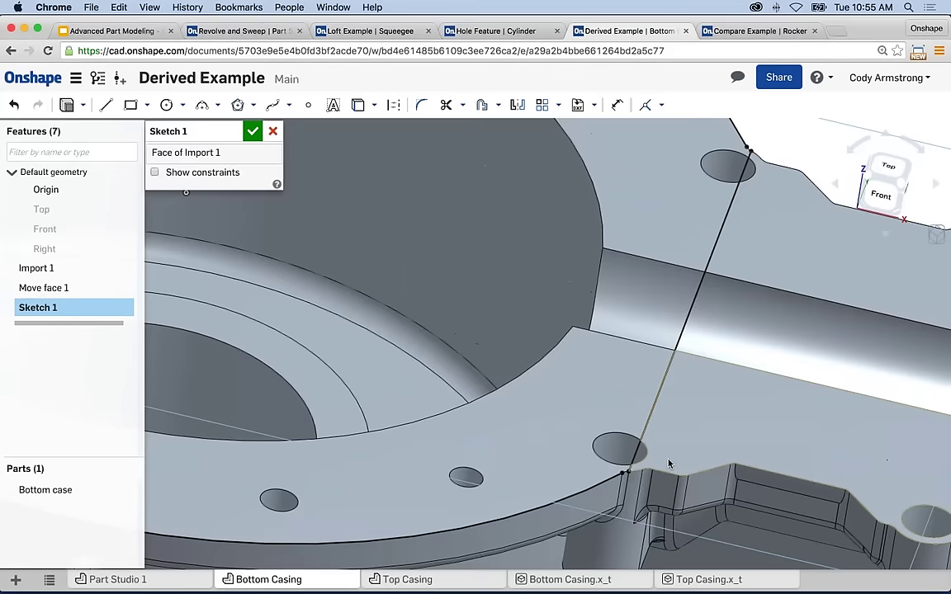
{"action": "key", "text": "n"}
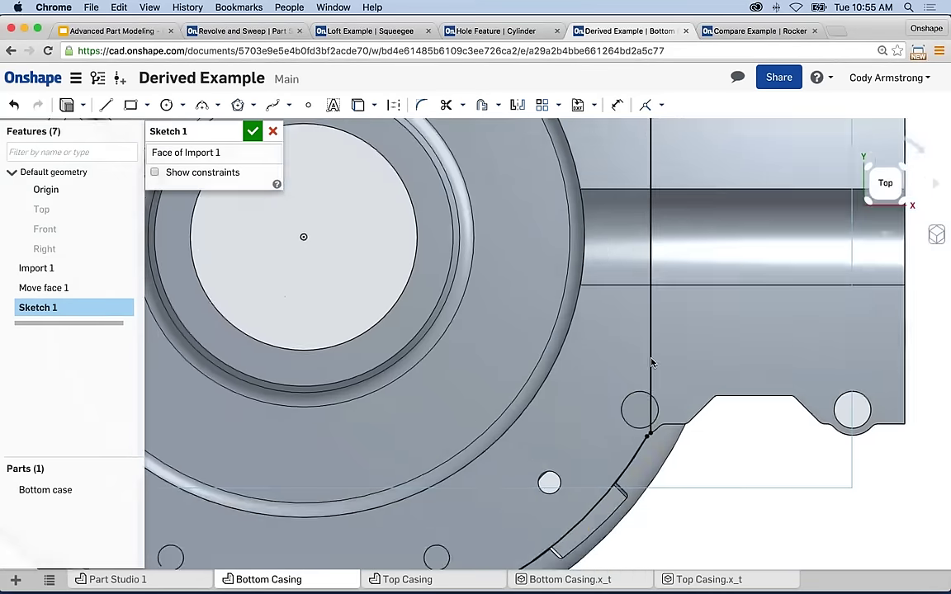
{"action": "scroll", "coordinate": [630, 423], "scroll_direction": "up", "scroll_amount": 5}
{"action": "scroll", "coordinate": [630, 423], "scroll_direction": "up", "scroll_amount": 5}
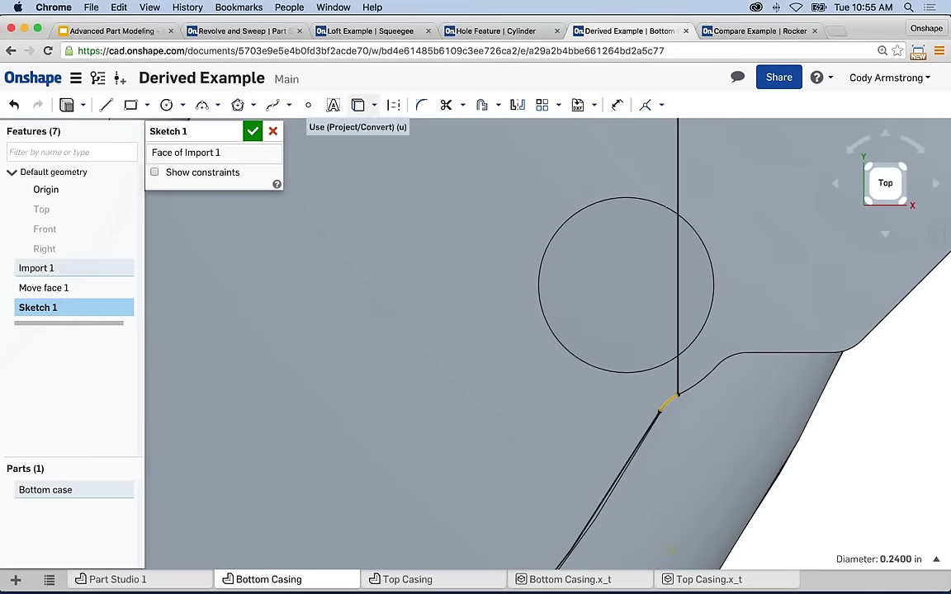
Step: Project more edges, check the small arc at the line's top, then extrude from an isometric view
{"action": "left_click", "coordinate": [333, 105]}
{"action": "scroll", "coordinate": [543, 333], "scroll_direction": "up", "scroll_amount": 10}
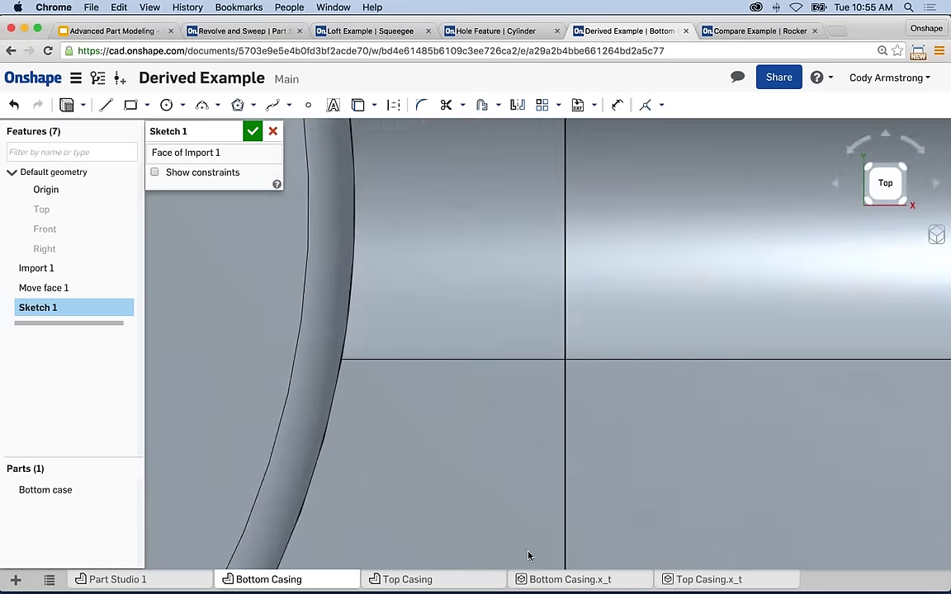
{"action": "scroll", "coordinate": [497, 435], "scroll_direction": "down", "scroll_amount": 8}
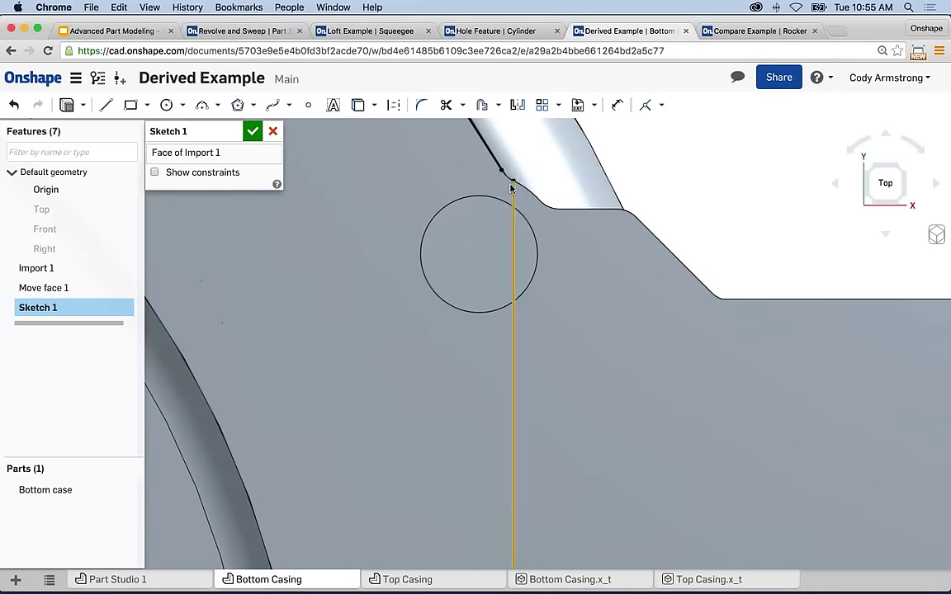
{"action": "scroll", "coordinate": [506, 180], "scroll_direction": "down", "scroll_amount": 2}
{"action": "scroll", "coordinate": [450, 180], "scroll_direction": "up", "scroll_amount": 4}
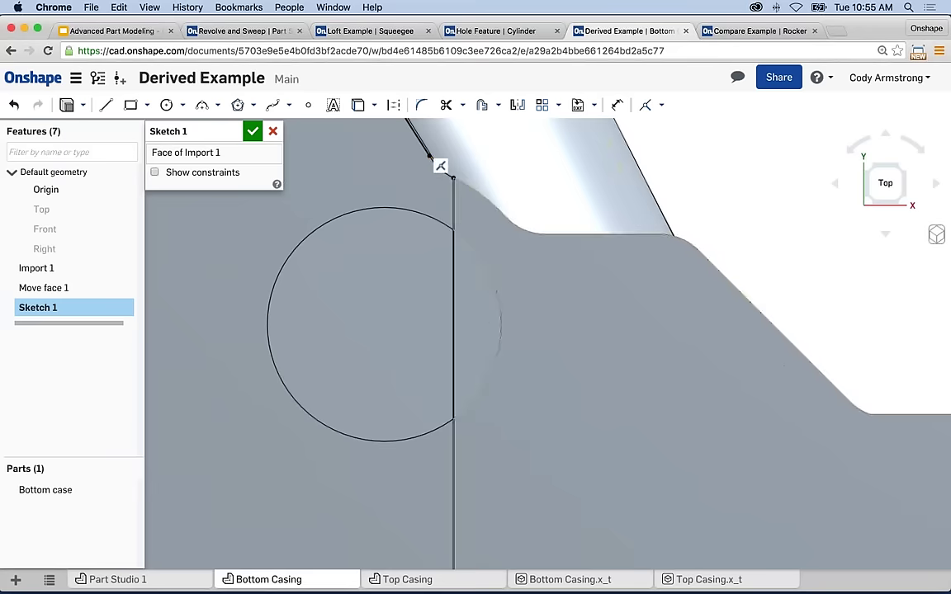
{"action": "scroll", "coordinate": [396, 177], "scroll_direction": "up", "scroll_amount": 3}
{"action": "left_click", "coordinate": [361, 165]}
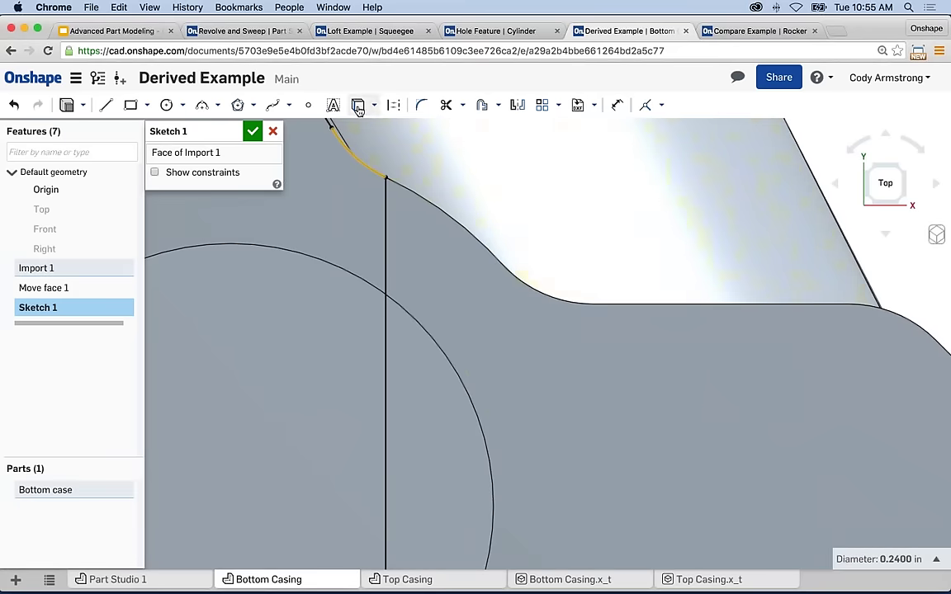
{"action": "key", "text": "f"}
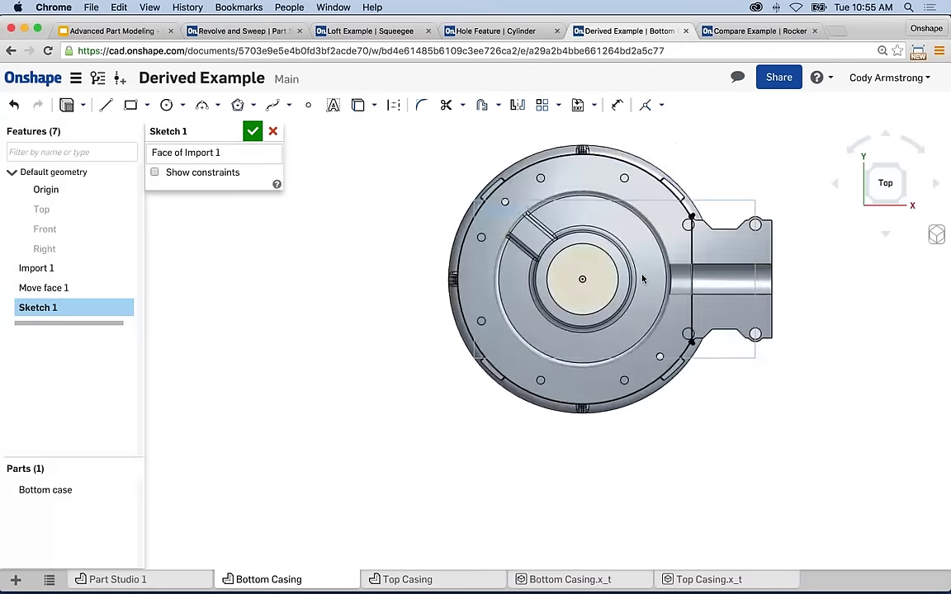
{"action": "key", "text": "shift+7"}
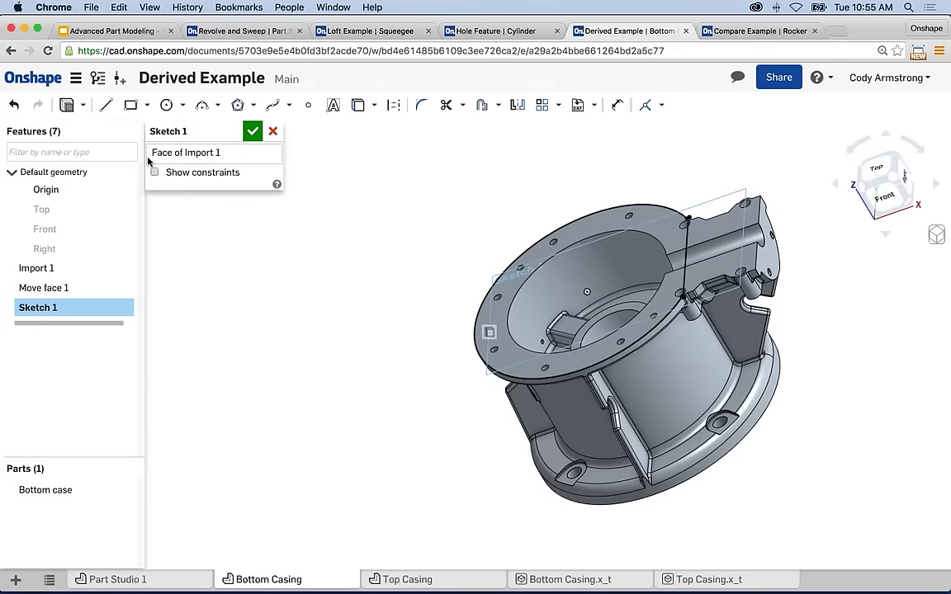
{"action": "left_click", "coordinate": [69, 106]}
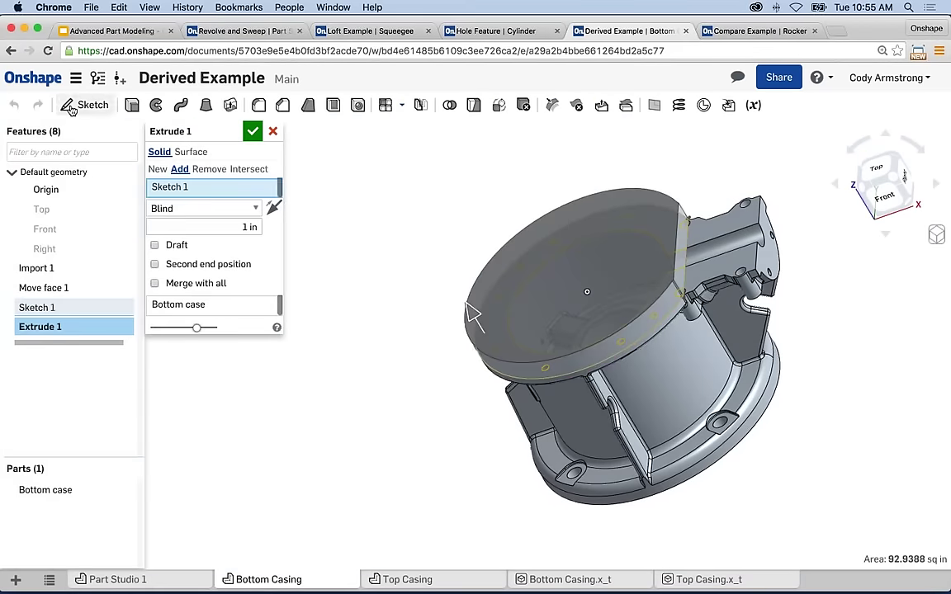
Step: Switch Extrude 1 from Add to New and confirm it, creating the 1 in Part 2 cap
{"action": "right_click_drag", "start_coordinate": [348, 441], "coordinate": [560, 369]}
{"action": "scroll", "coordinate": [553, 363], "scroll_direction": "up", "scroll_amount": 5}
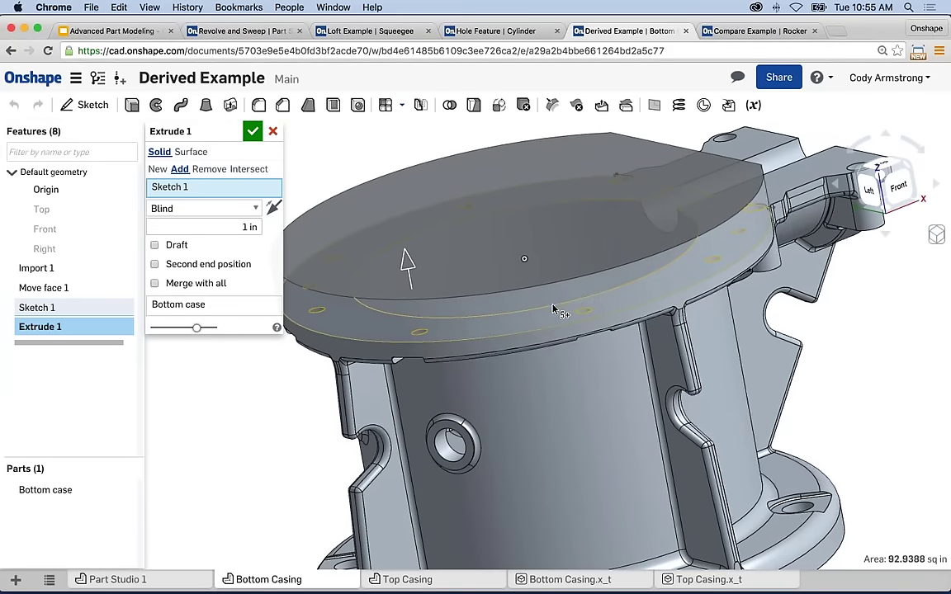
{"action": "right_click_drag", "start_coordinate": [580, 301], "coordinate": [575, 326]}
{"action": "scroll", "coordinate": [575, 326], "scroll_direction": "up", "scroll_amount": 5}
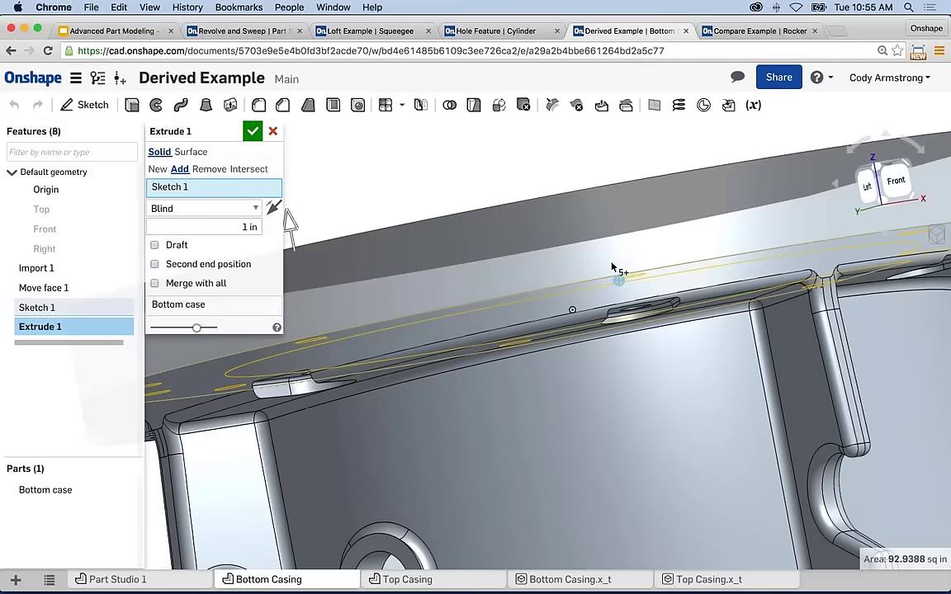
{"action": "right_click_drag", "start_coordinate": [616, 272], "coordinate": [677, 392]}
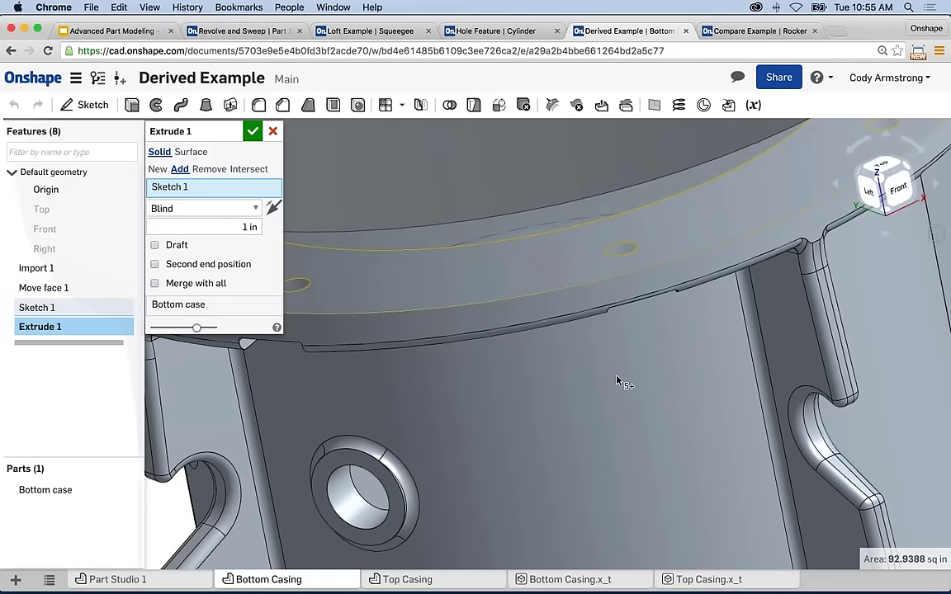
{"action": "scroll", "coordinate": [620, 382], "scroll_direction": "down", "scroll_amount": 5}
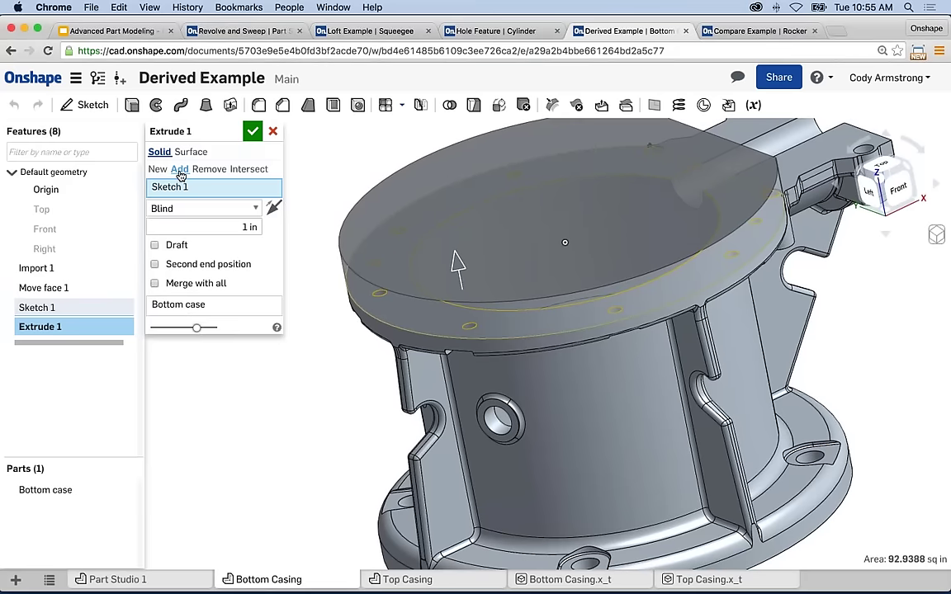
{"action": "left_click", "coordinate": [180, 171]}
{"action": "left_click", "coordinate": [157, 170]}
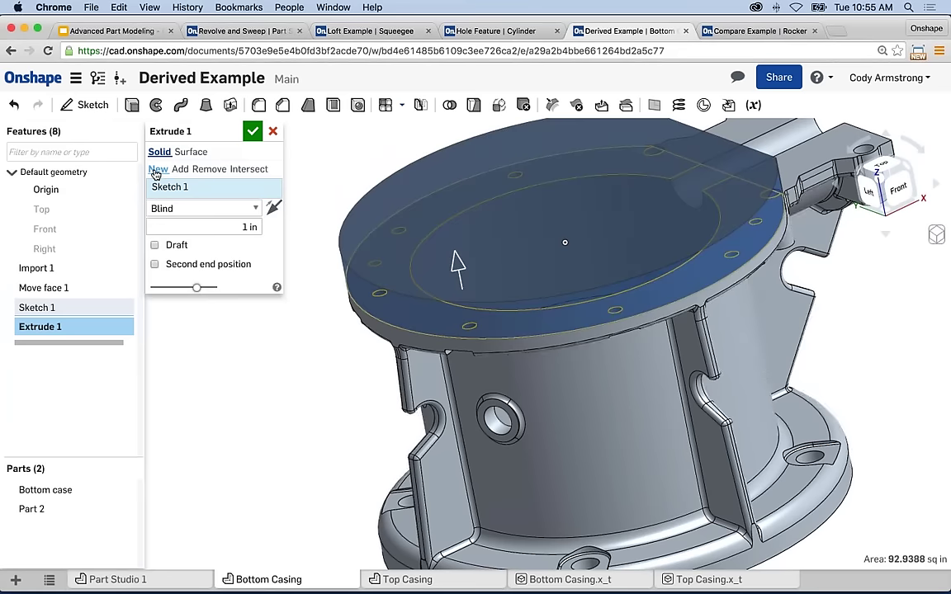
{"action": "left_click", "coordinate": [252, 131]}
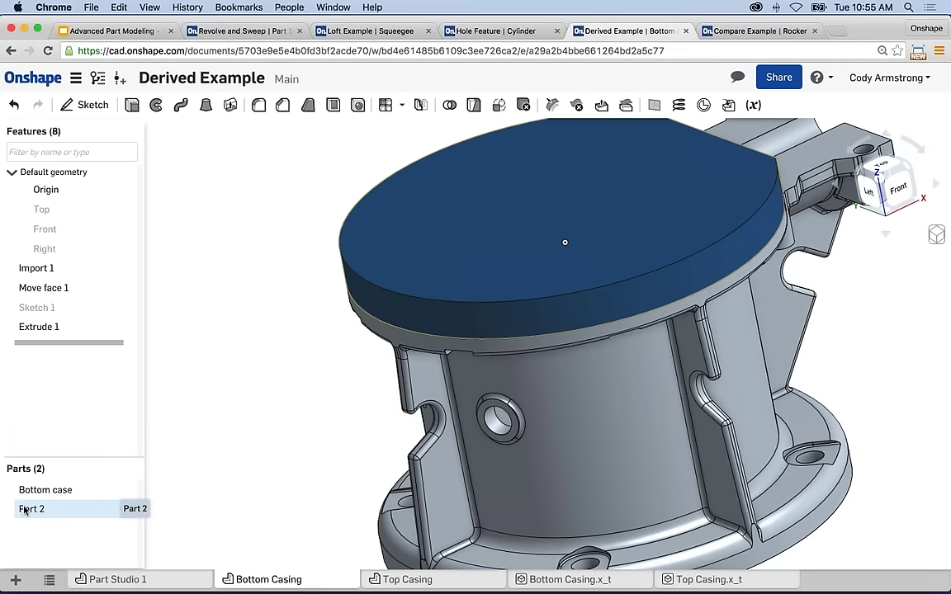
Step: Reopen Extrude 1 for editing and confirm its settings again unchanged
{"action": "right_click", "coordinate": [38, 328]}
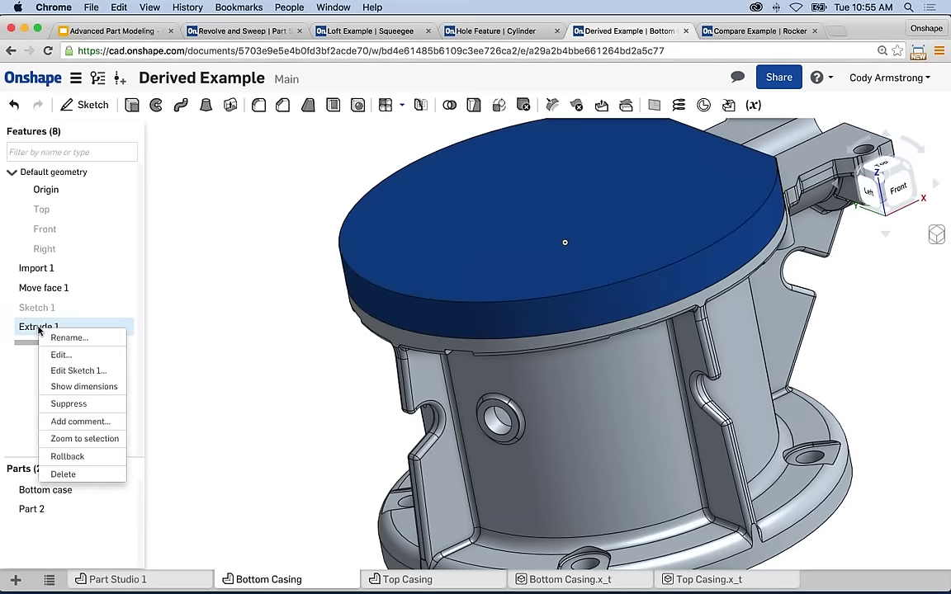
{"action": "left_click", "coordinate": [67, 355]}
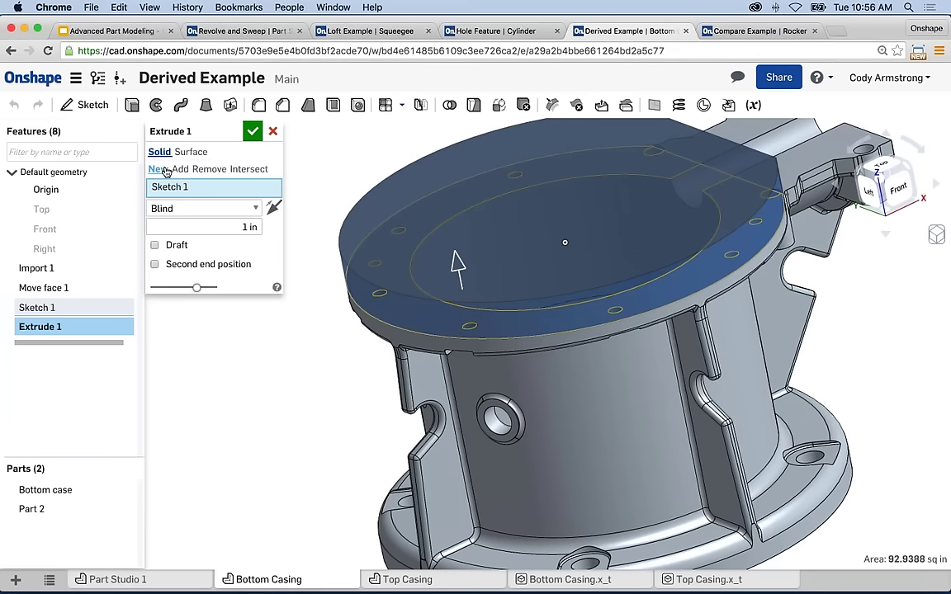
{"action": "left_click", "coordinate": [253, 132]}
{"action": "scroll", "coordinate": [243, 346], "scroll_direction": "down", "scroll_amount": 5}
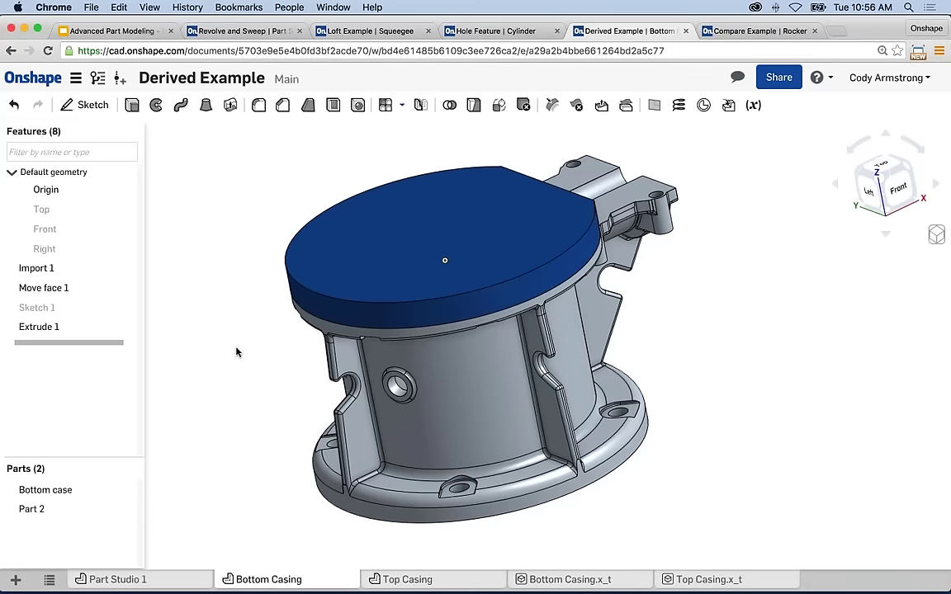
Step: Go to the Compare Example | Rocker browser tab
{"action": "left_click", "coordinate": [747, 30]}
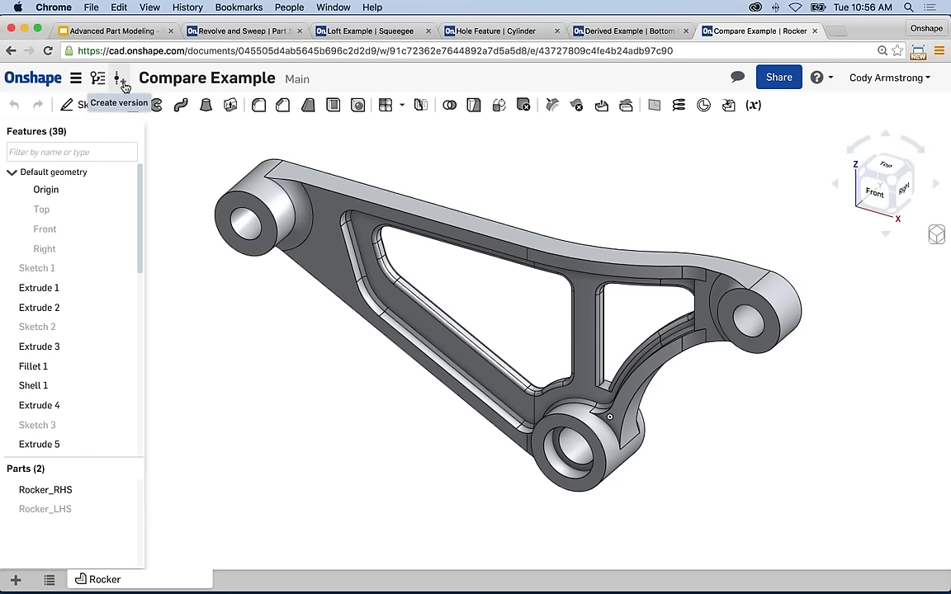
Step: Open the Versions and history panel and look through the changes recorded in Revision A
{"action": "left_click", "coordinate": [99, 80]}
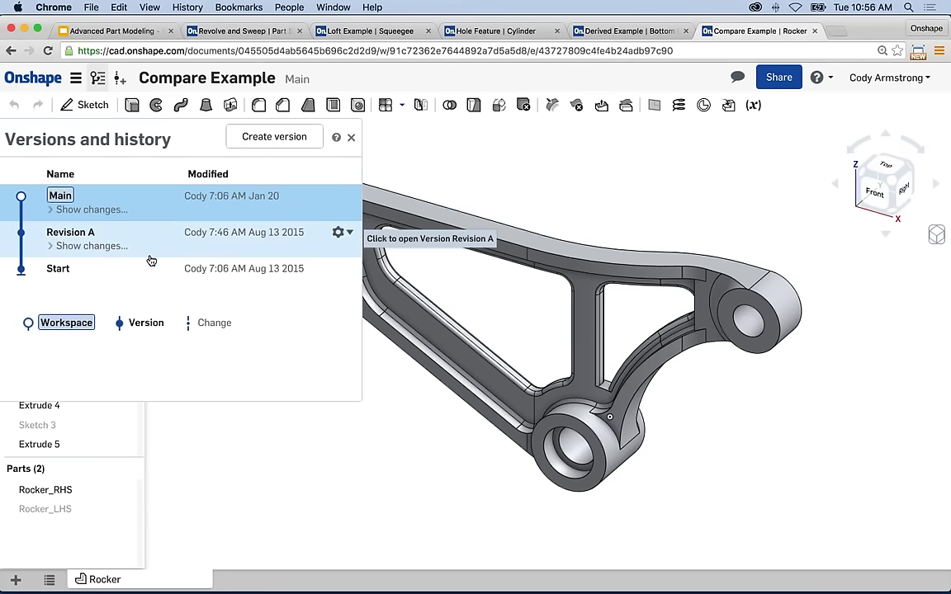
{"action": "left_click", "coordinate": [92, 246]}
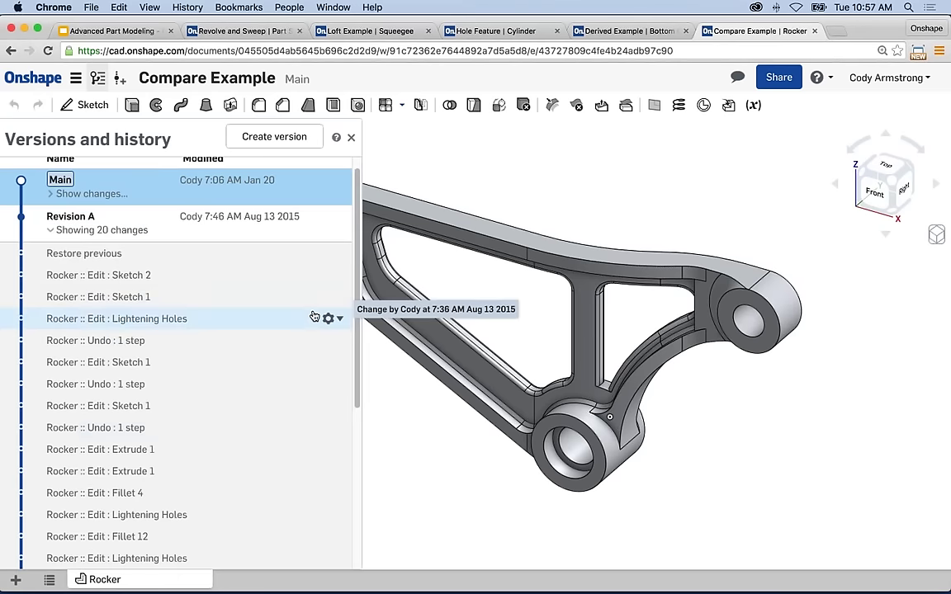
{"action": "scroll", "coordinate": [315, 317], "scroll_direction": "down", "scroll_amount": 2}
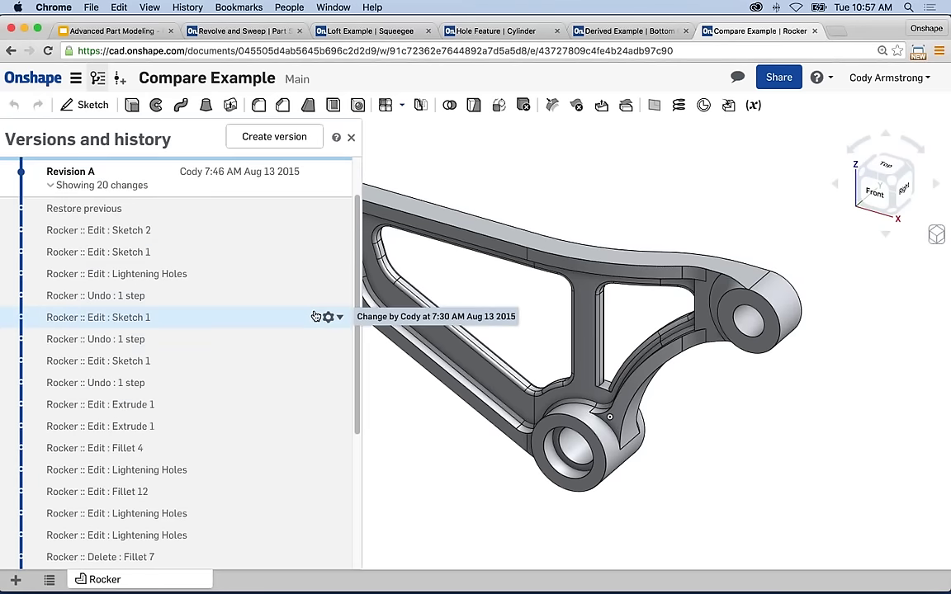
{"action": "scroll", "coordinate": [314, 317], "scroll_direction": "down", "scroll_amount": 1}
{"action": "scroll", "coordinate": [314, 317], "scroll_direction": "up", "scroll_amount": 3}
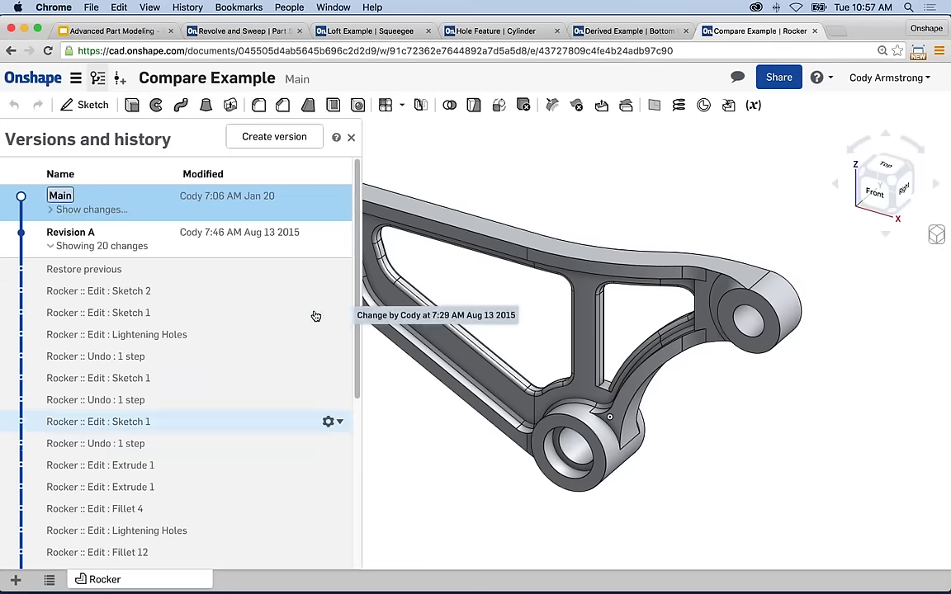
Step: Review Main's changes, collapse both change lists, and open the Revision A version
{"action": "left_click", "coordinate": [89, 203]}
{"action": "left_click", "coordinate": [89, 211]}
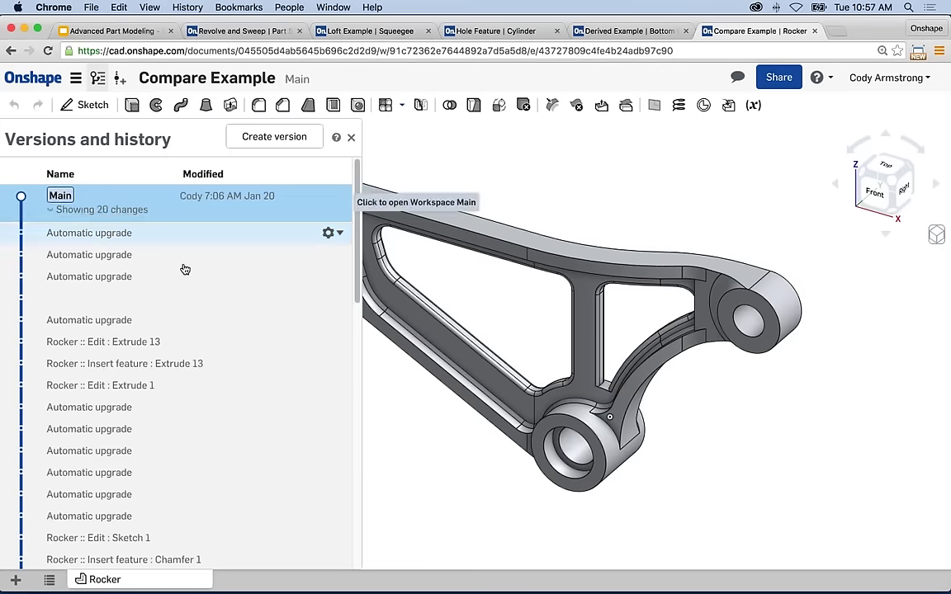
{"action": "scroll", "coordinate": [186, 270], "scroll_direction": "down", "scroll_amount": 3}
{"action": "scroll", "coordinate": [189, 270], "scroll_direction": "down", "scroll_amount": 5}
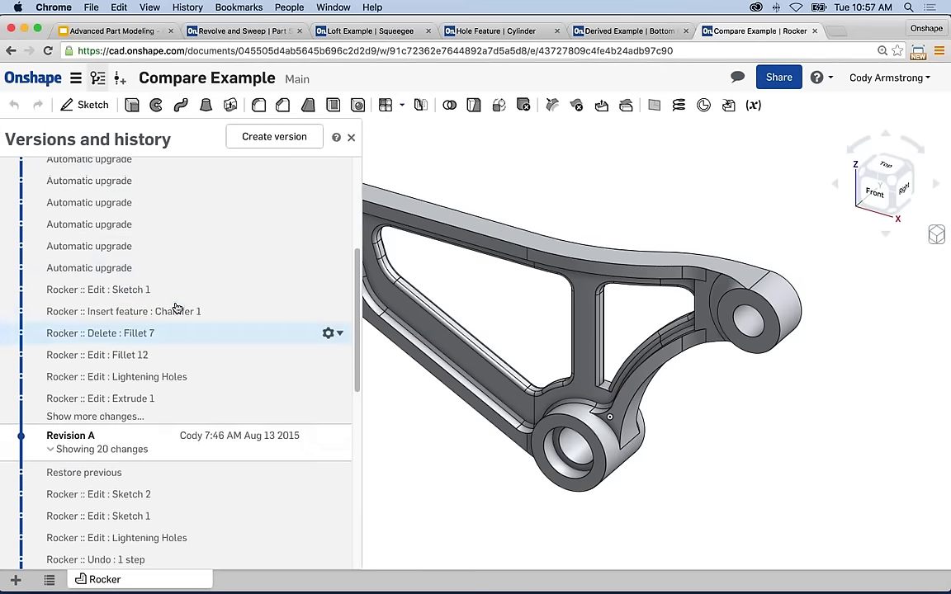
{"action": "scroll", "coordinate": [175, 308], "scroll_direction": "up", "scroll_amount": 6}
{"action": "left_click", "coordinate": [110, 215]}
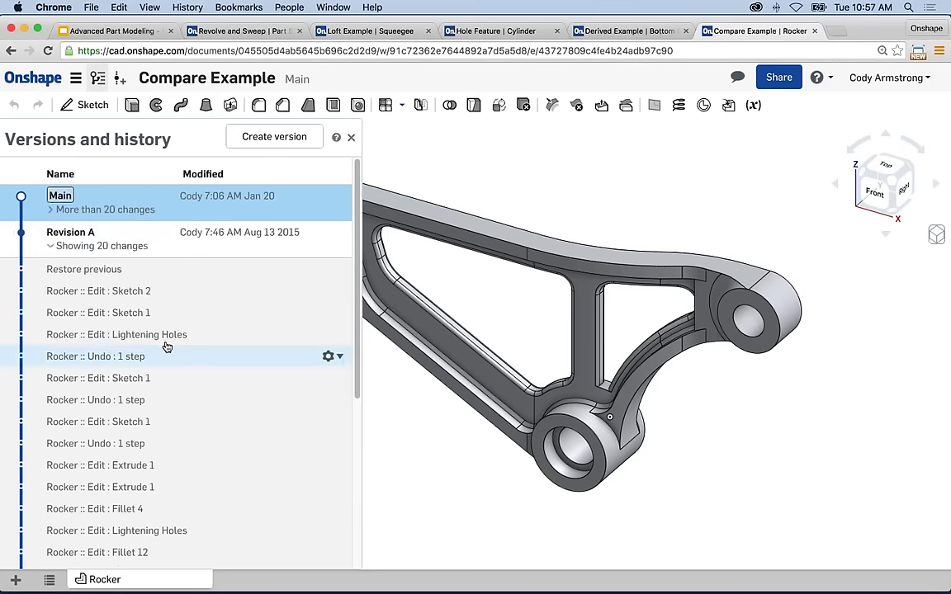
{"action": "left_click", "coordinate": [110, 254]}
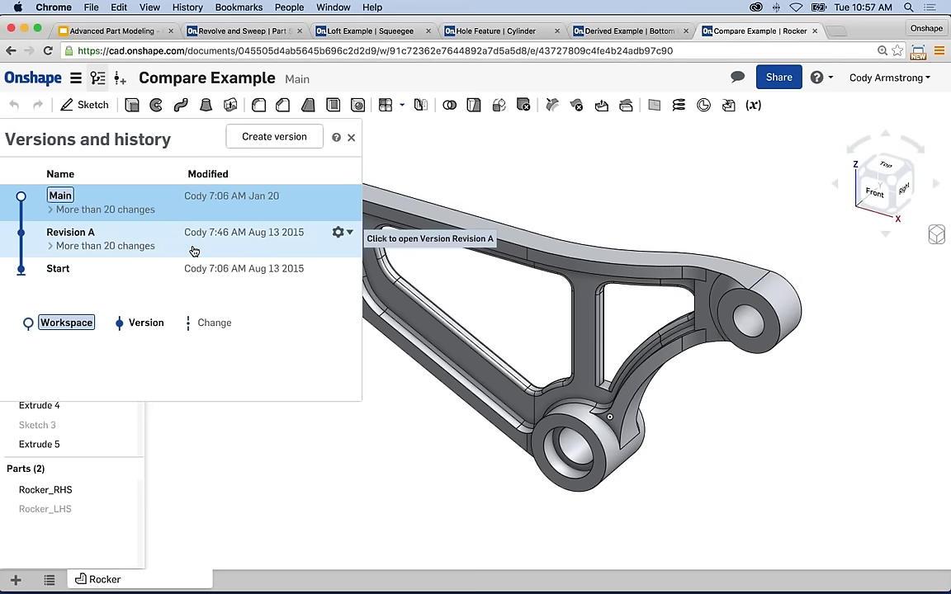
{"action": "left_click", "coordinate": [153, 234]}
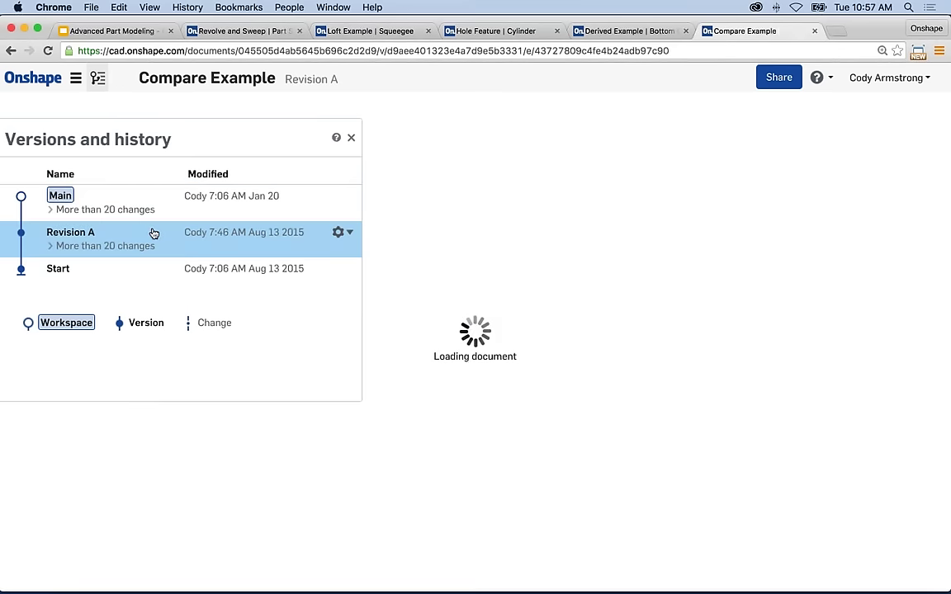
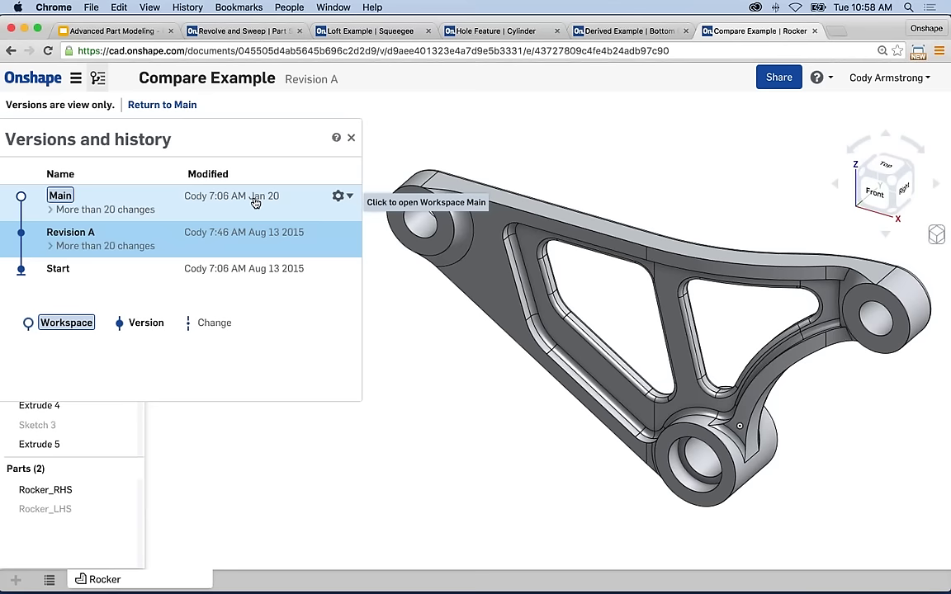
Step: Switch the Rocker document from view-only Revision A back to the Main workspace
{"action": "left_click", "coordinate": [139, 201]}
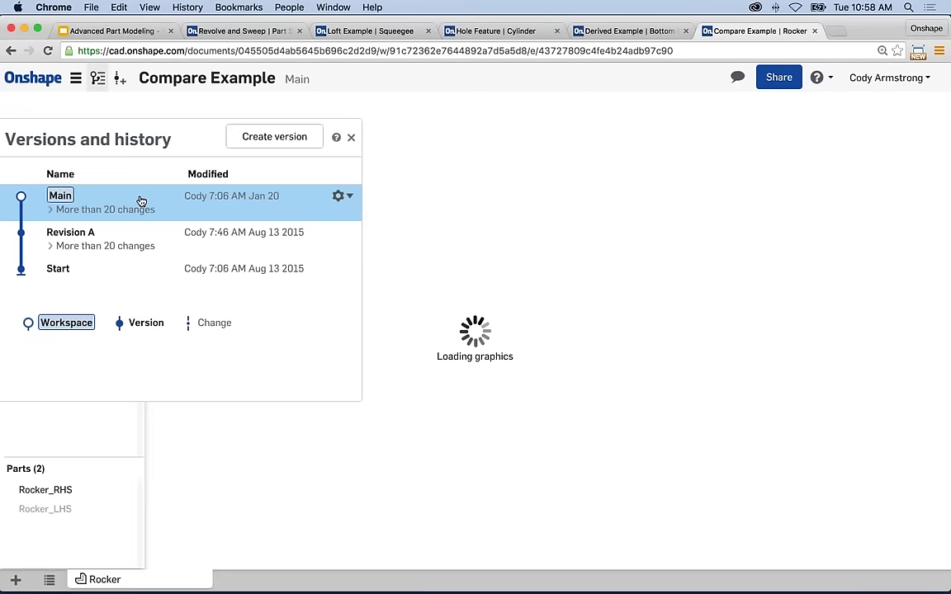
{"action": "left_click", "coordinate": [248, 138]}
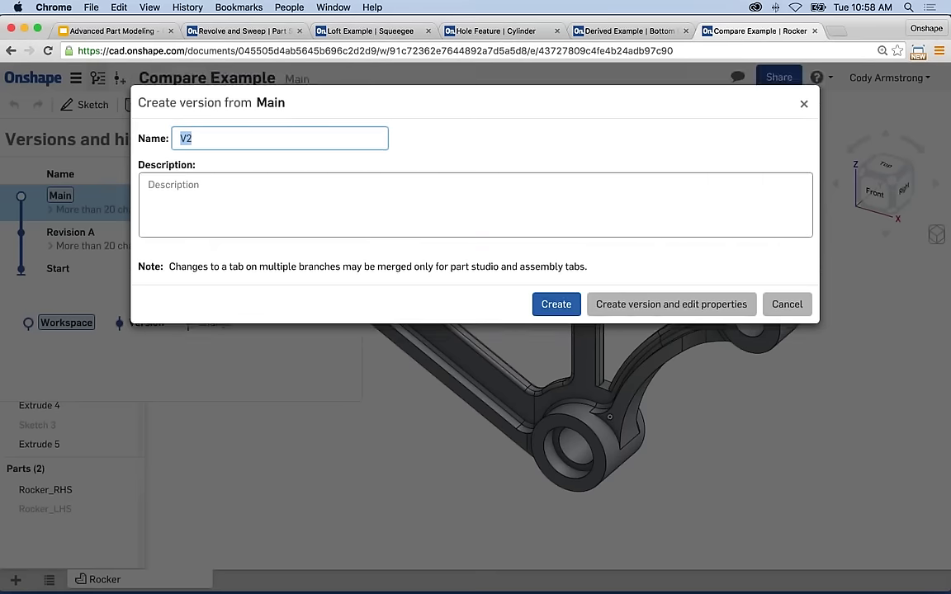
{"action": "left_click", "coordinate": [834, 307]}
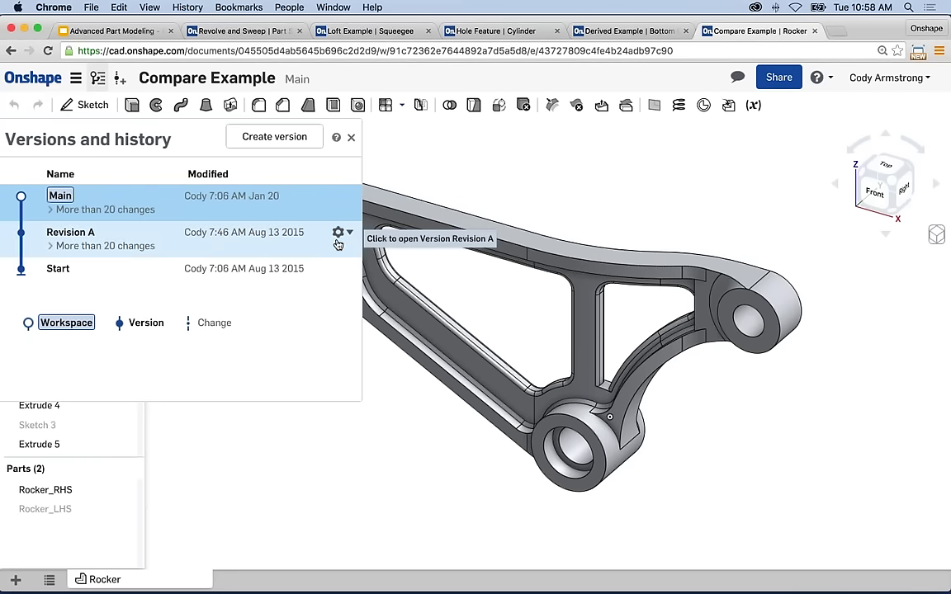
Step: Compare Main against Revision A to list differing features like Fillet 7, Chamfer 1 and Extrude 13
{"action": "left_click", "coordinate": [340, 235]}
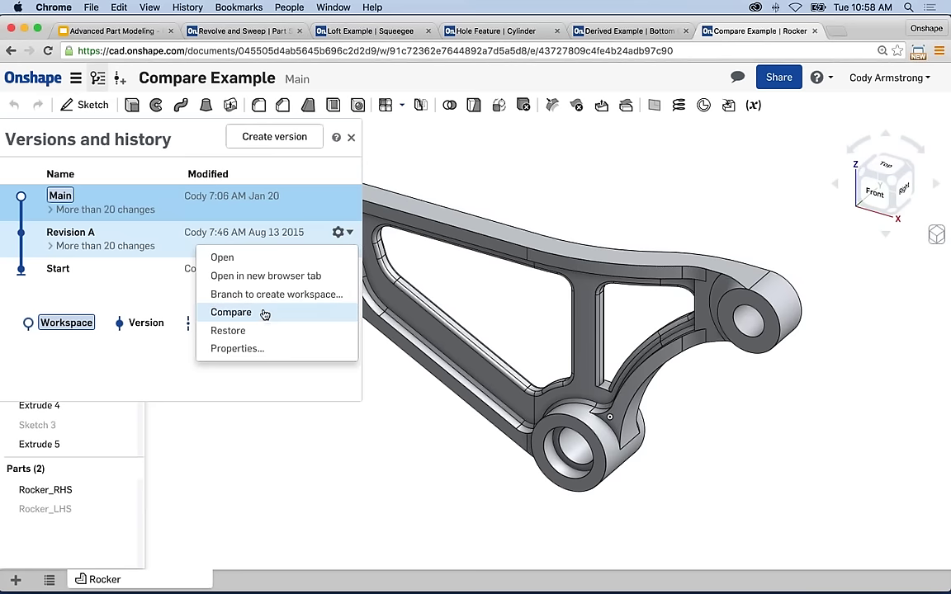
{"action": "left_click", "coordinate": [231, 312]}
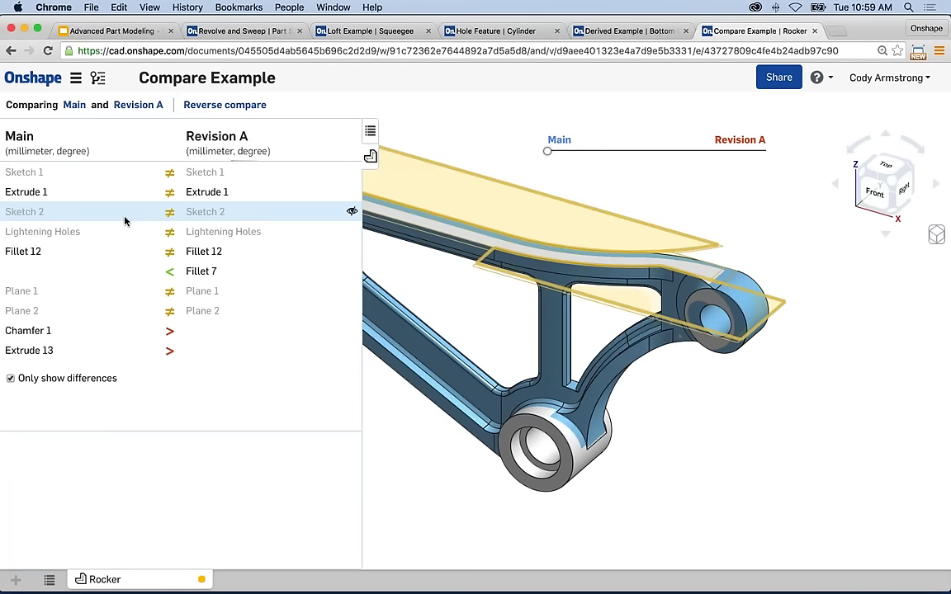
Step: Inspect Extrude 1's 20 mm versus 22 mm depth, then Fillet 12's four versus six edges
{"action": "left_click", "coordinate": [73, 195]}
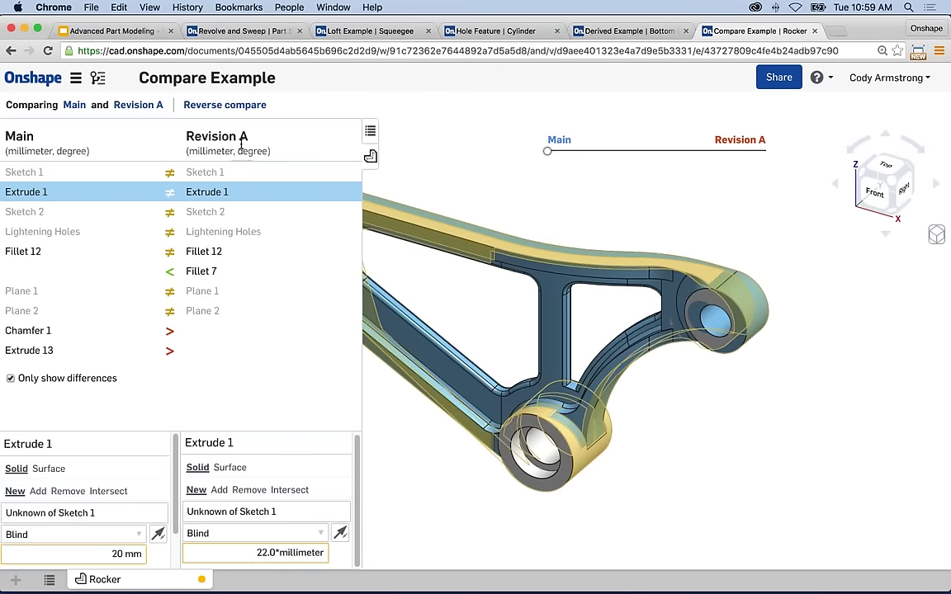
{"action": "left_click", "coordinate": [66, 251]}
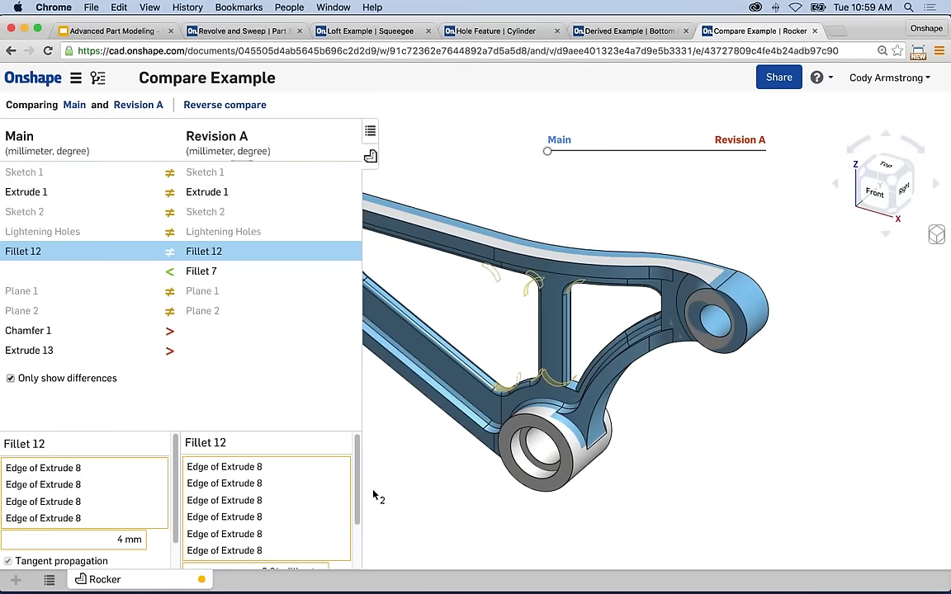
Step: Review Fillet 7 (Revision A only) and Chamfer 1 (Main only), then collapse the comparison list
{"action": "scroll", "coordinate": [355, 511], "scroll_direction": "down", "scroll_amount": 2}
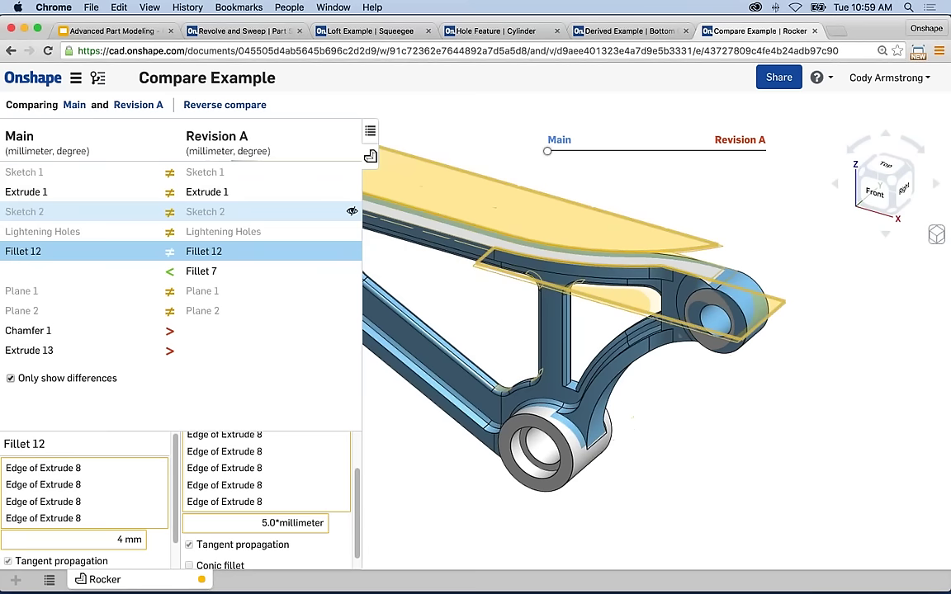
{"action": "left_click", "coordinate": [137, 274]}
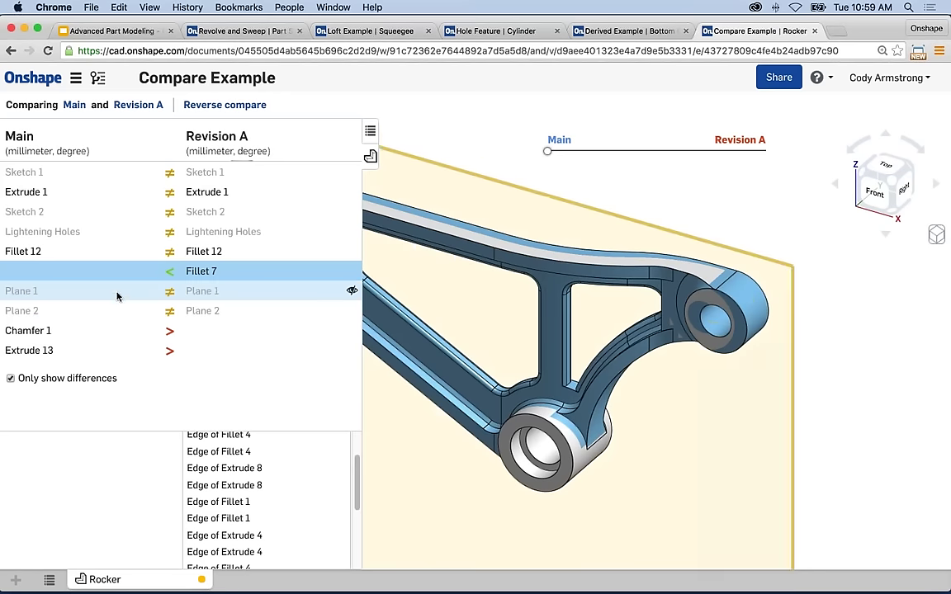
{"action": "left_click", "coordinate": [83, 330]}
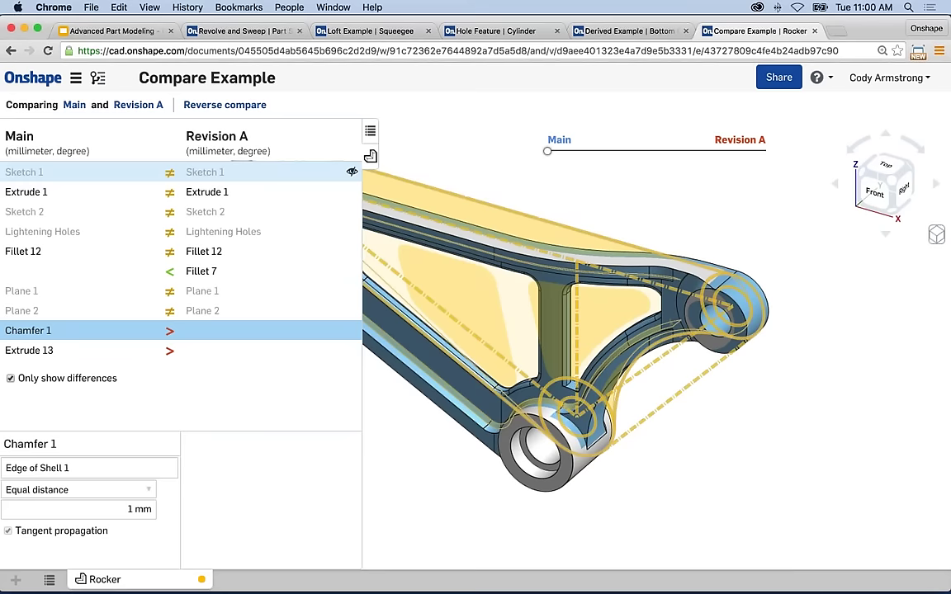
{"action": "left_click", "coordinate": [370, 131]}
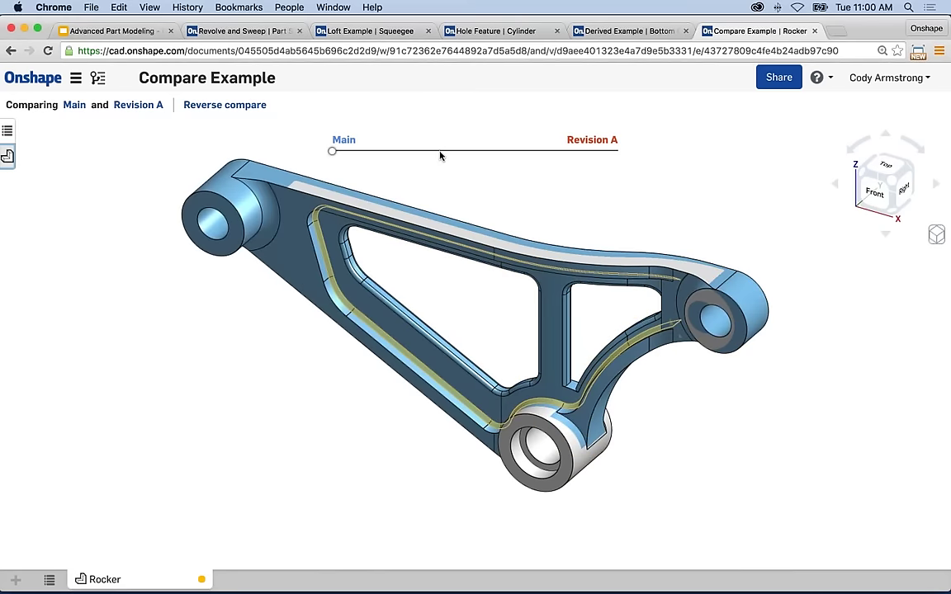
Step: Nudge the Main–Revision A slider slightly, then exit the comparison back to Main
{"action": "mouse_move", "coordinate": [333, 151]}
{"action": "left_mouse_down"}
{"action": "mouse_move", "coordinate": [617, 151]}
{"action": "mouse_move", "coordinate": [332, 151]}
{"action": "mouse_move", "coordinate": [660, 163]}
{"action": "mouse_move", "coordinate": [331, 157]}
{"action": "left_mouse_up"}
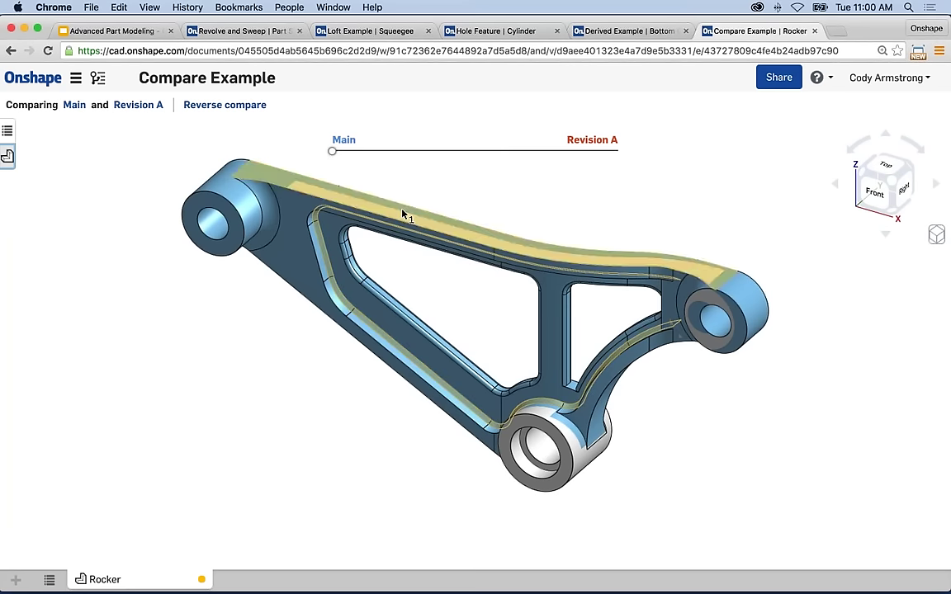
{"action": "left_click", "coordinate": [73, 105]}
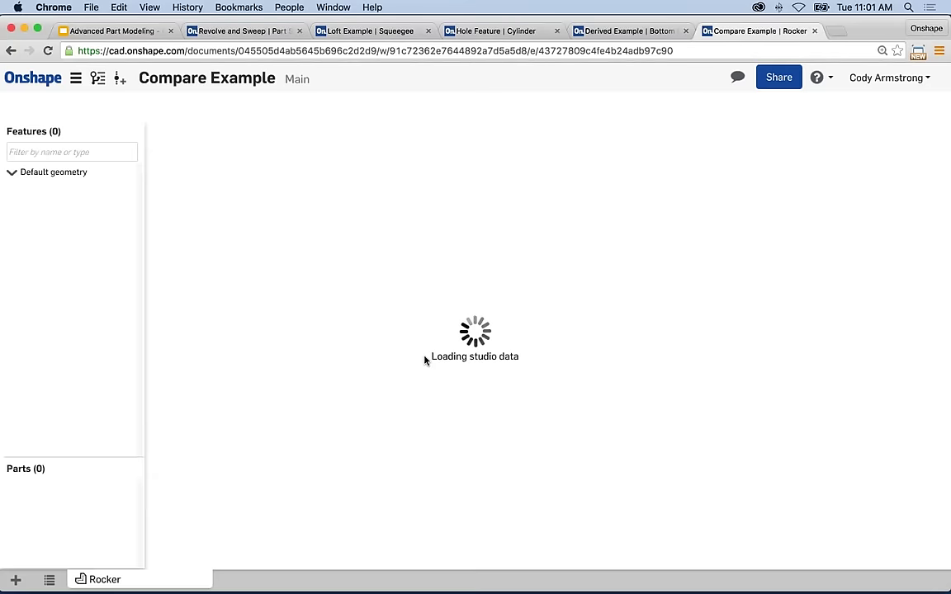